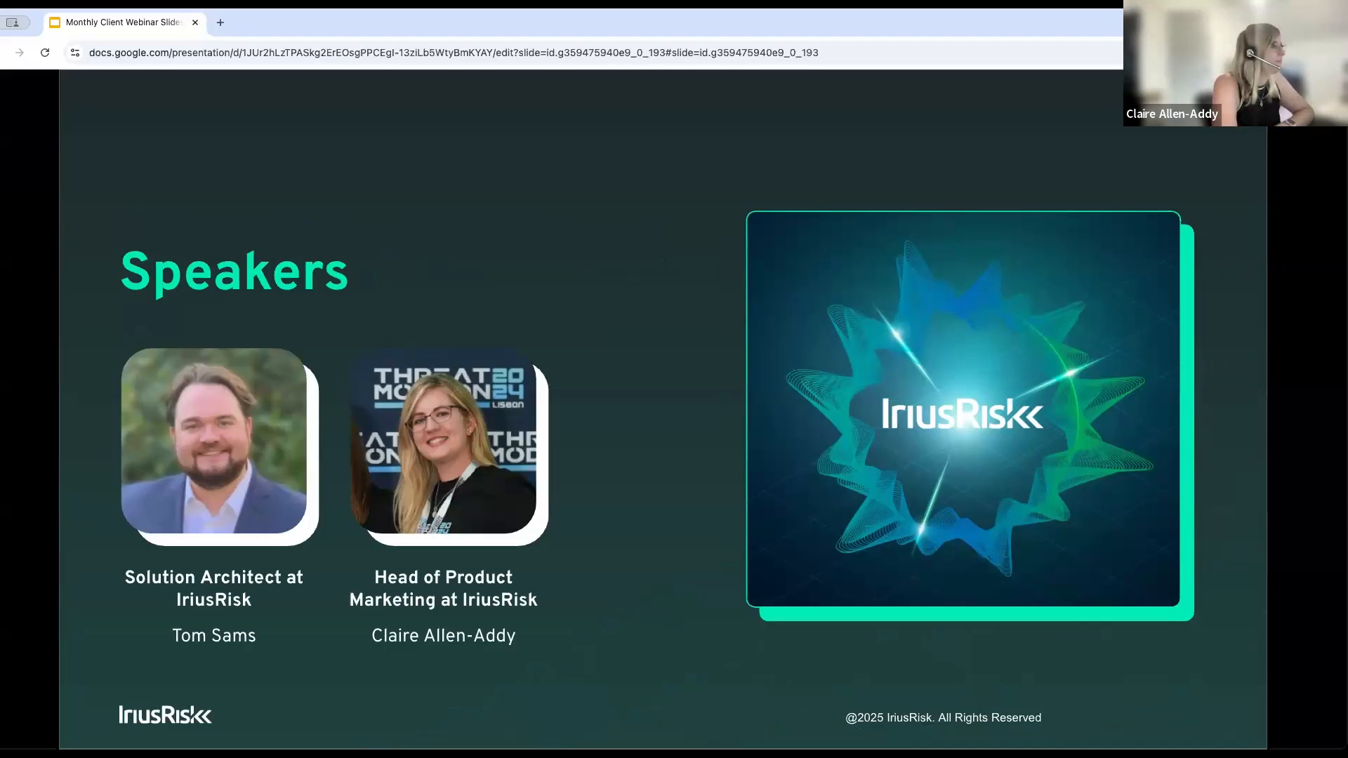
{"action": "key", "text": "Right"}
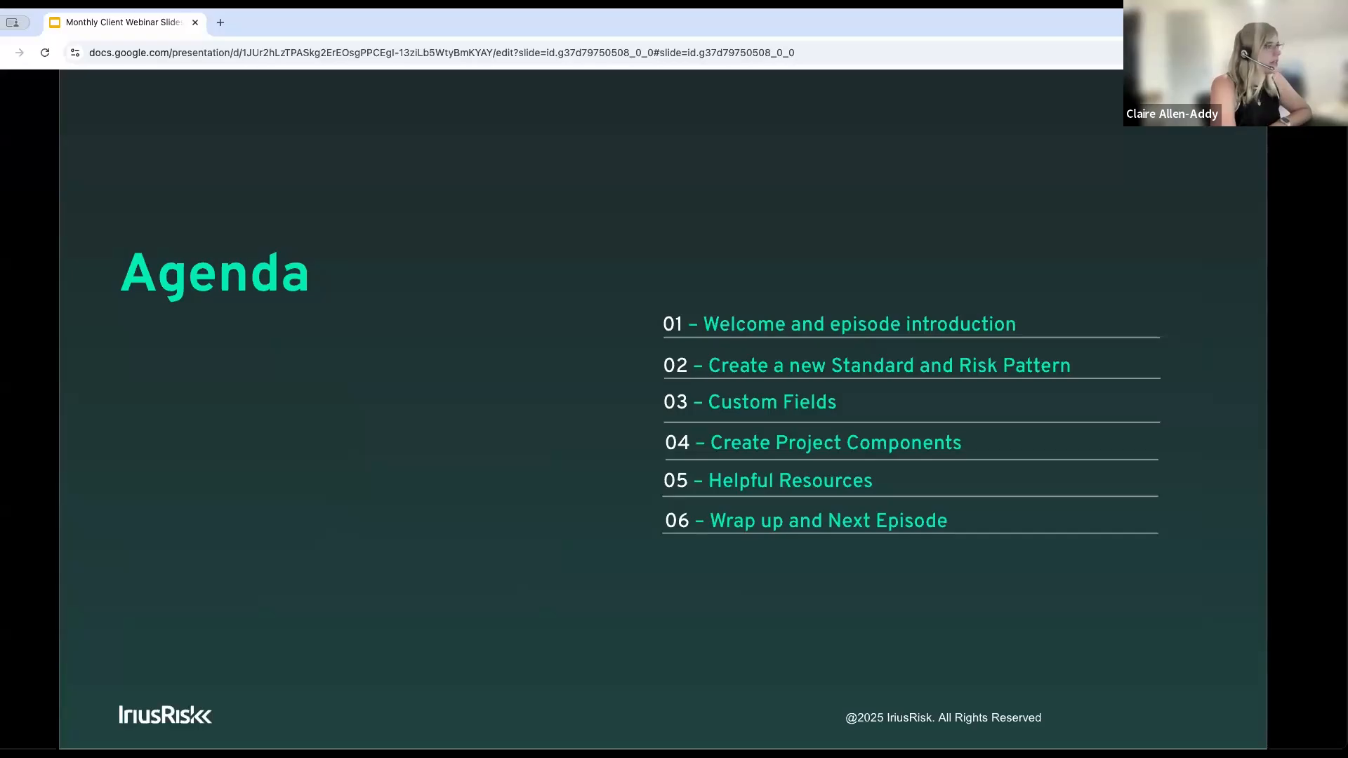
{"action": "key", "text": "Right"}
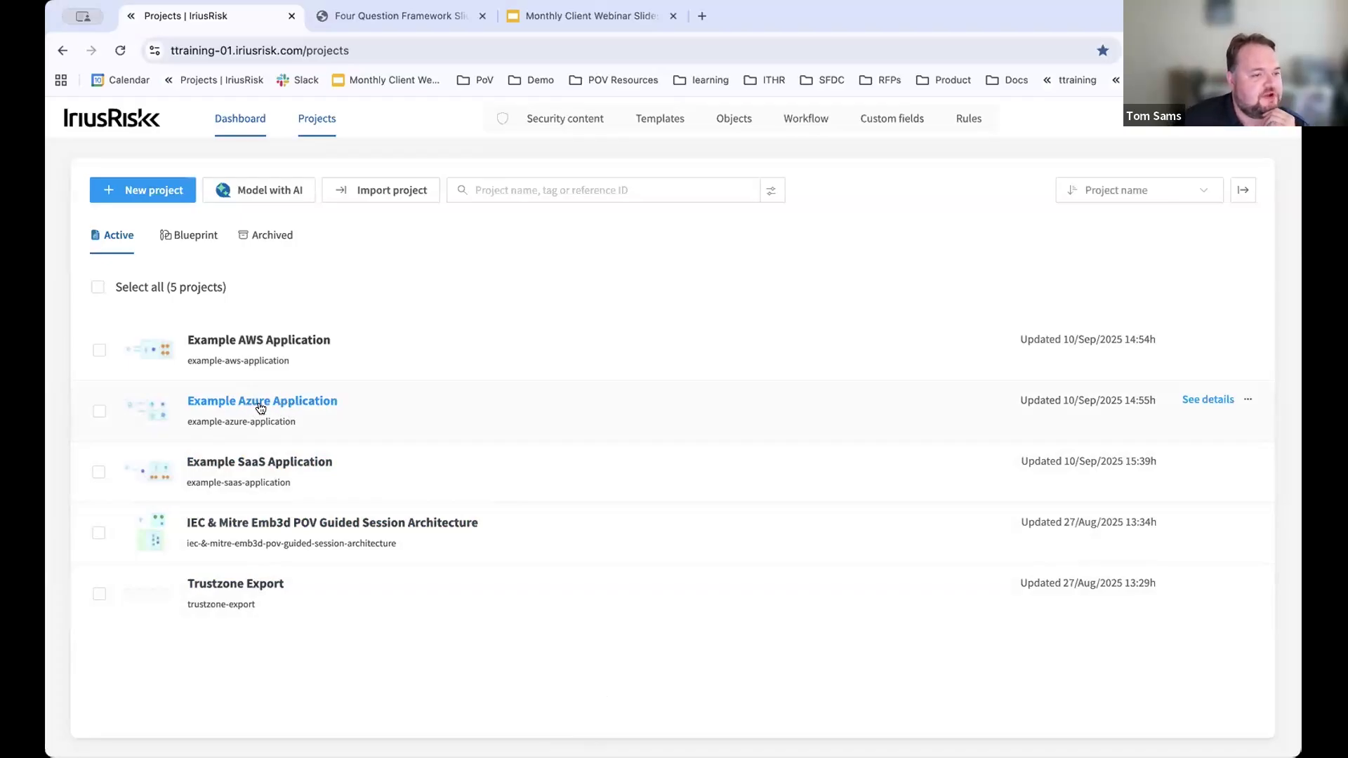
Step: Open the Example SaaS Application project and examine the Application Services and AWS EKS groups in its diagram
{"action": "left_click", "coordinate": [254, 463]}
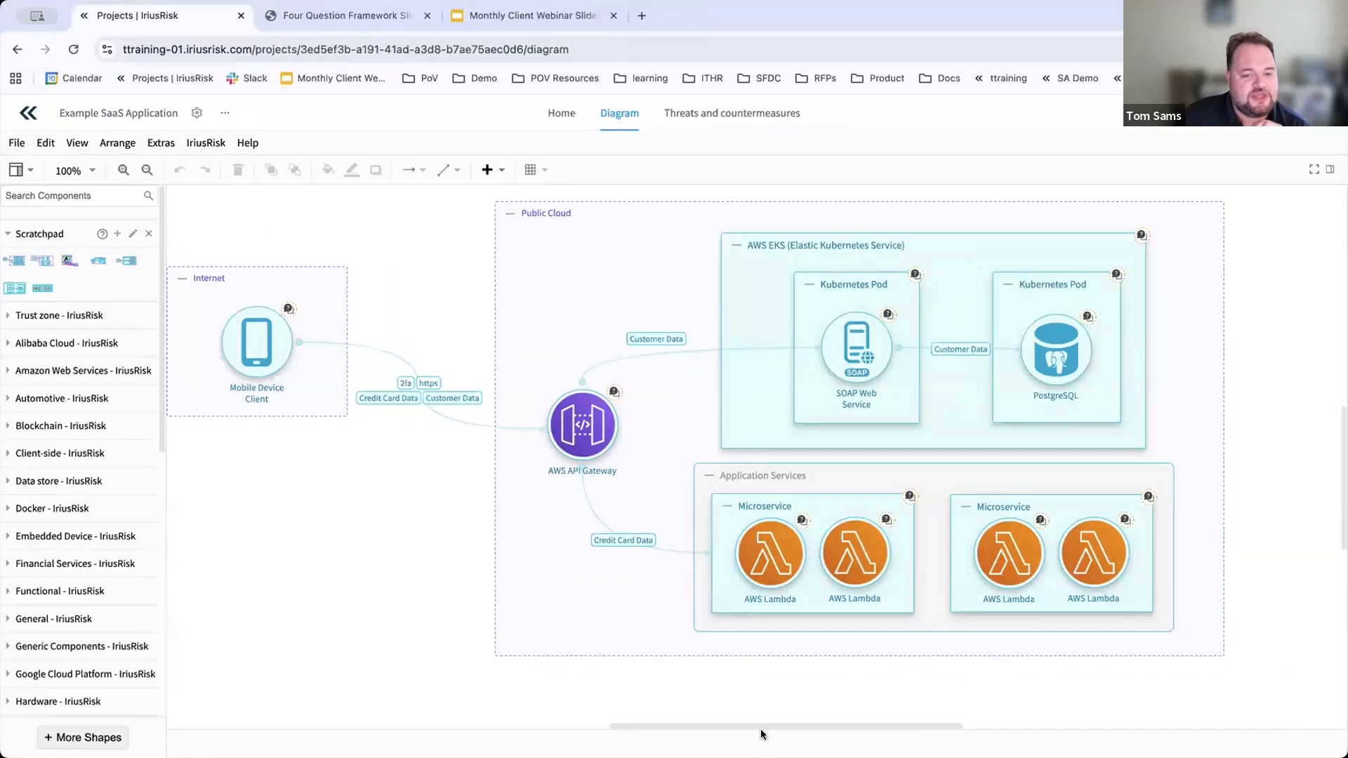
{"action": "left_click_drag", "start_coordinate": [823, 724], "coordinate": [816, 724]}
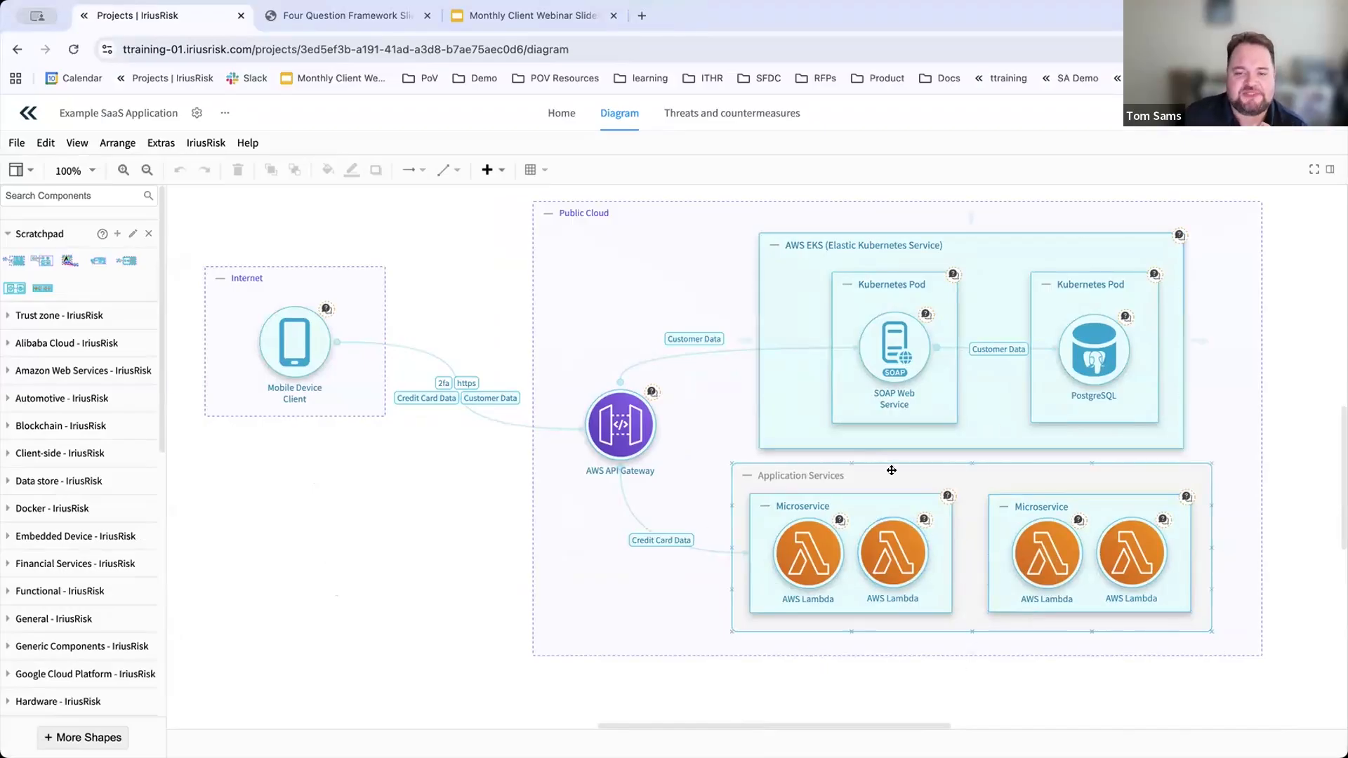
{"action": "left_click", "coordinate": [743, 466]}
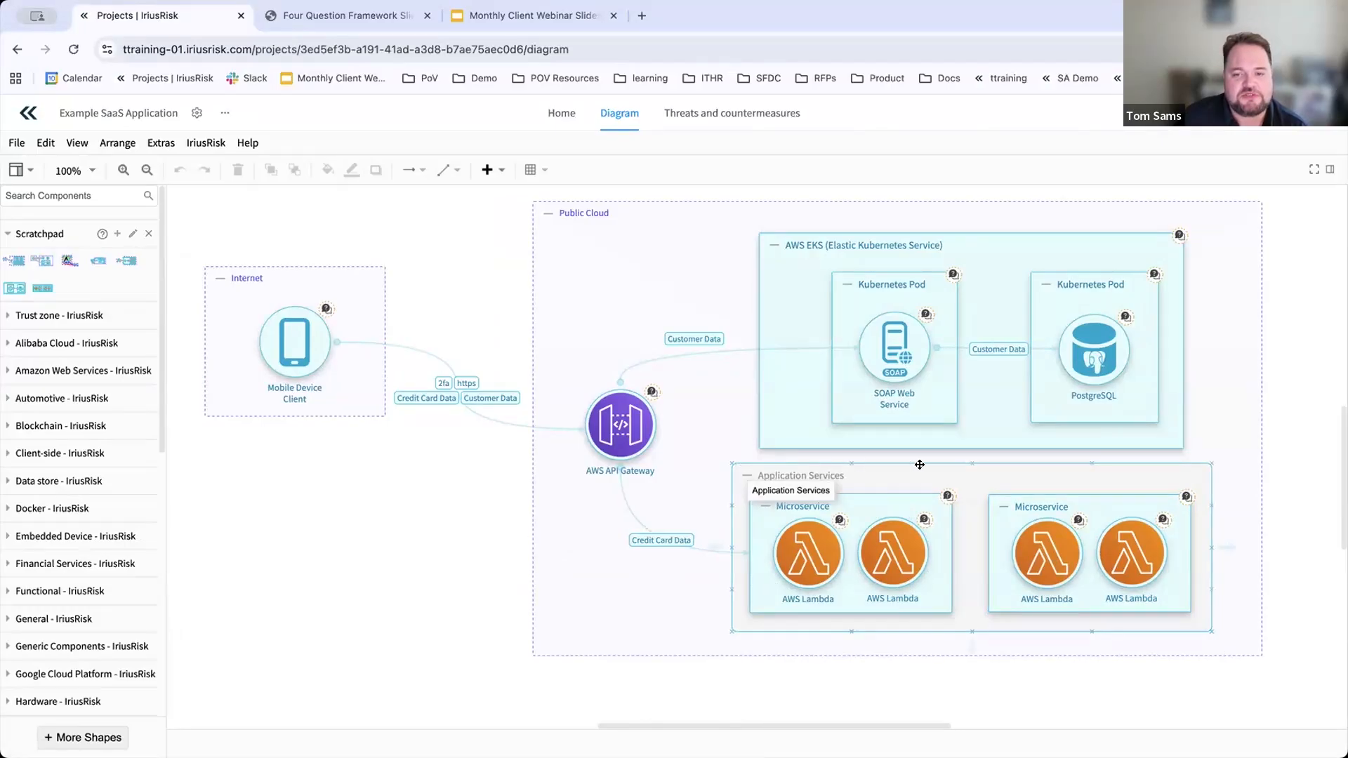
{"action": "left_click", "coordinate": [1077, 535]}
{"action": "left_click", "coordinate": [807, 317]}
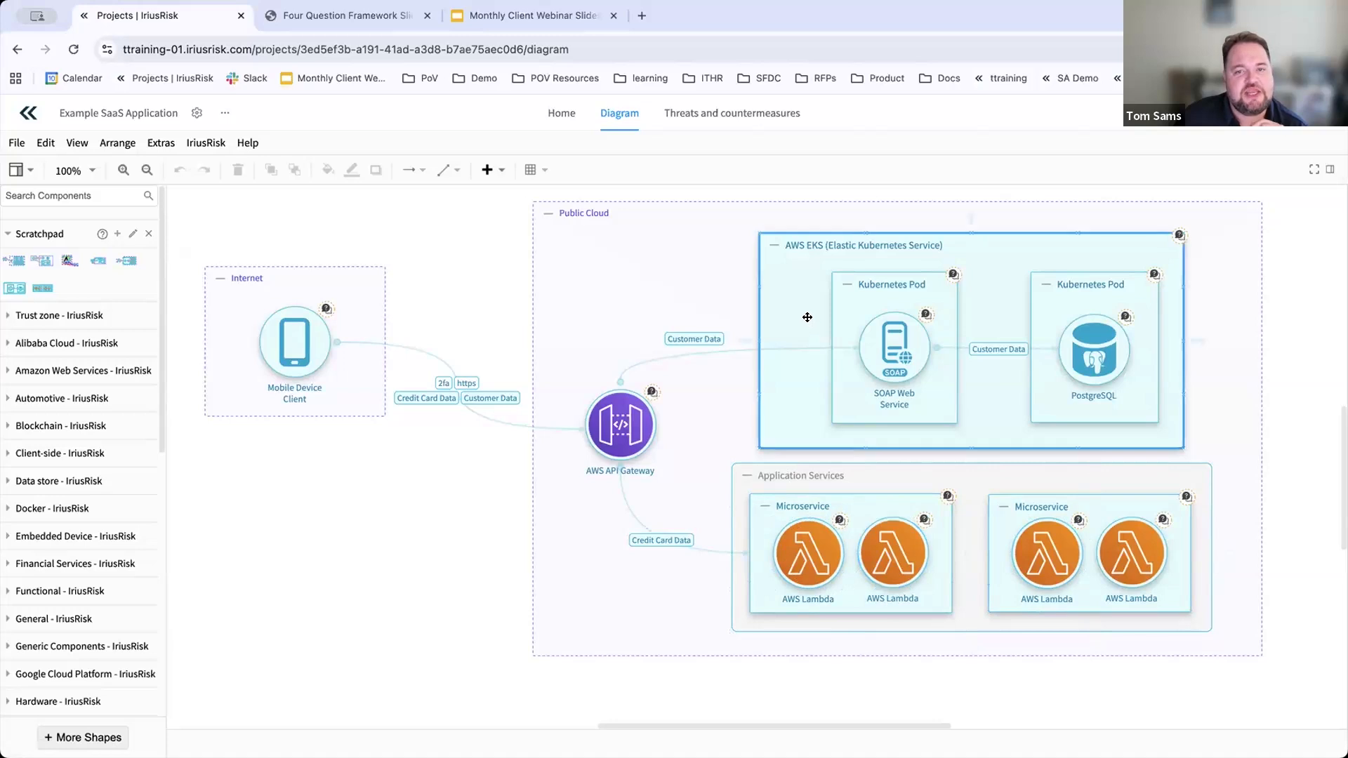
{"action": "left_click", "coordinate": [804, 562]}
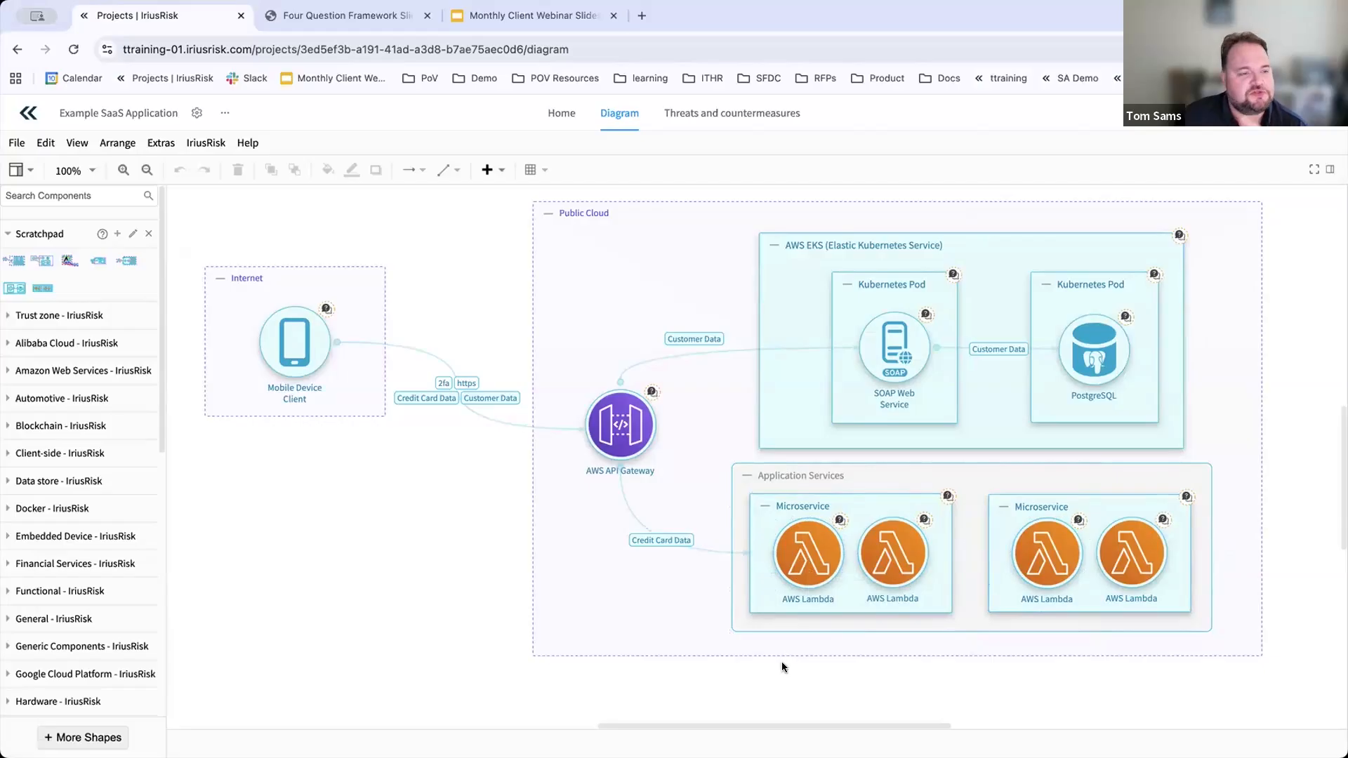
{"action": "scroll", "coordinate": [782, 661], "scroll_direction": "up", "scroll_amount": 1}
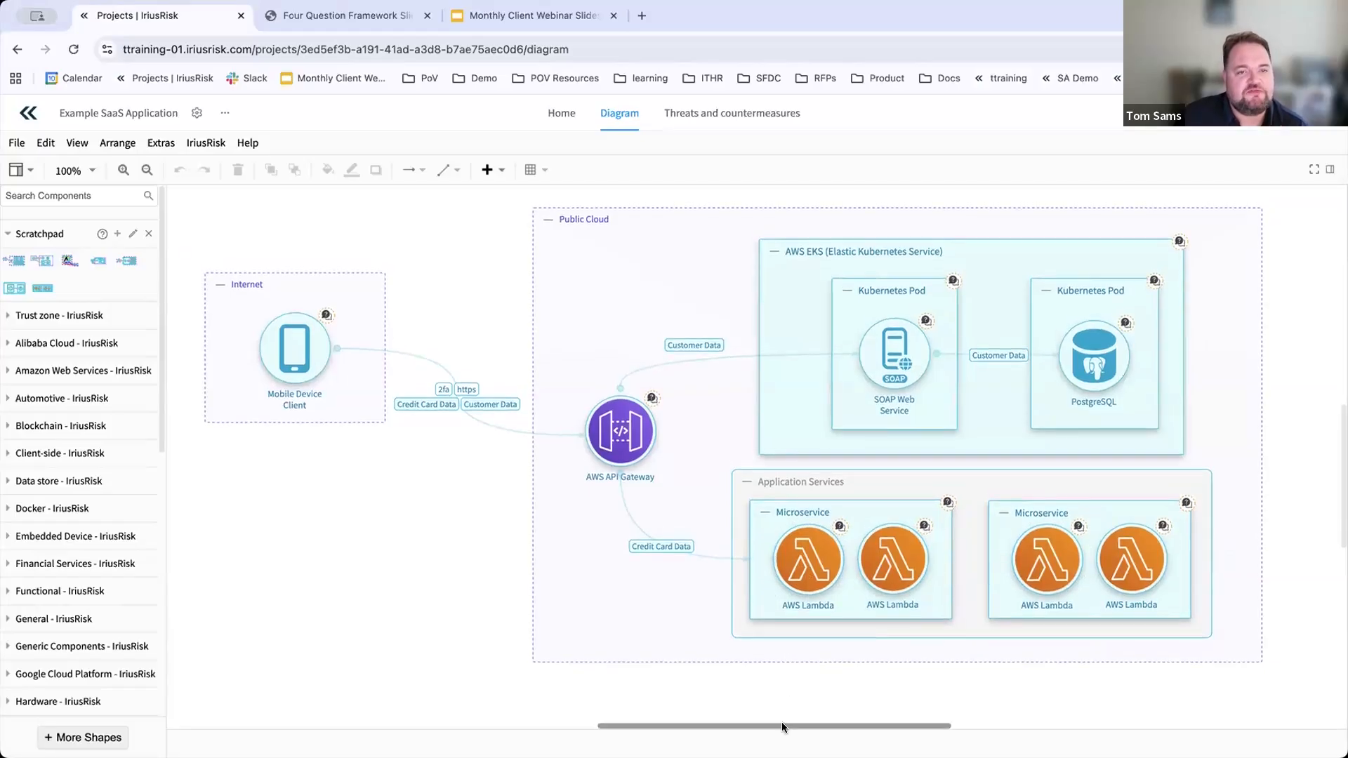
{"action": "scroll", "coordinate": [782, 722], "scroll_direction": "left", "scroll_amount": 1}
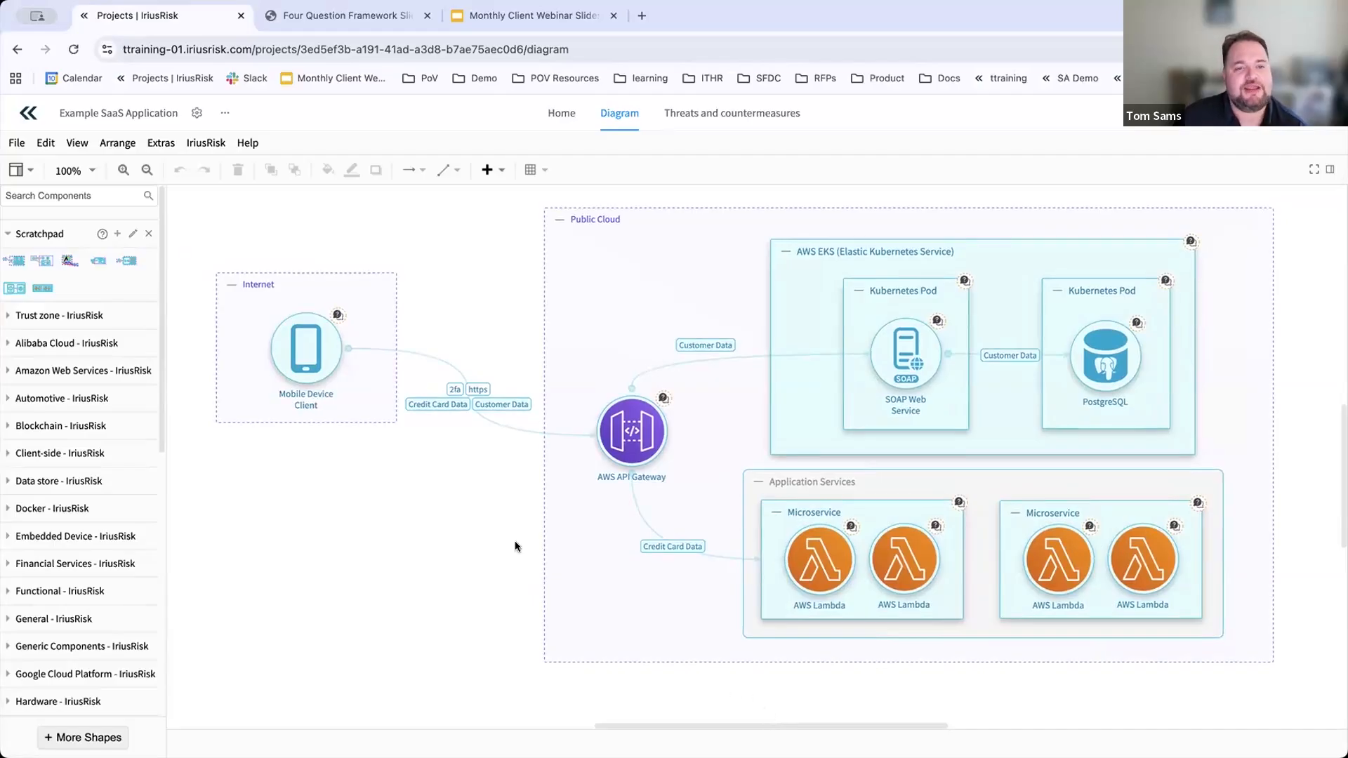
Step: Import the template example-template into the Example SaaS Application diagram and close the template list
{"action": "left_click", "coordinate": [204, 145]}
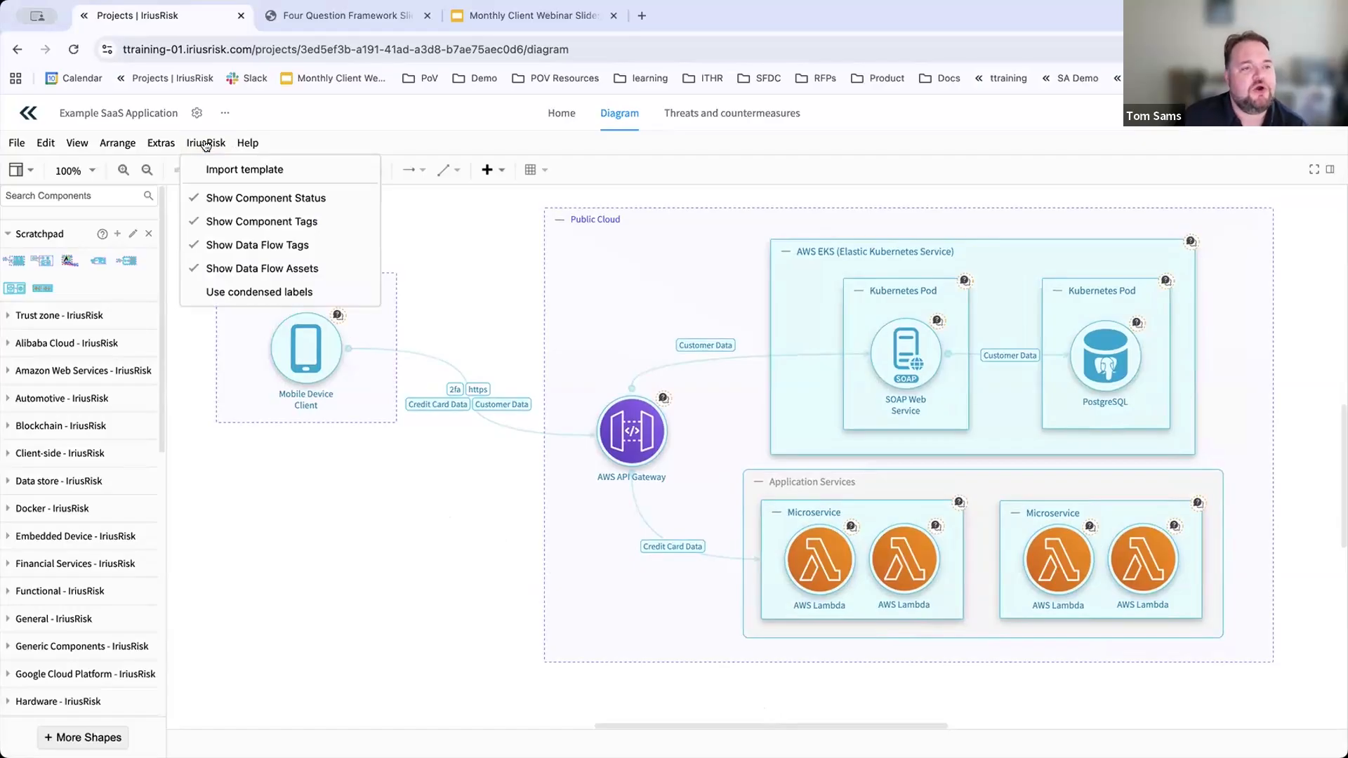
{"action": "left_click", "coordinate": [229, 172]}
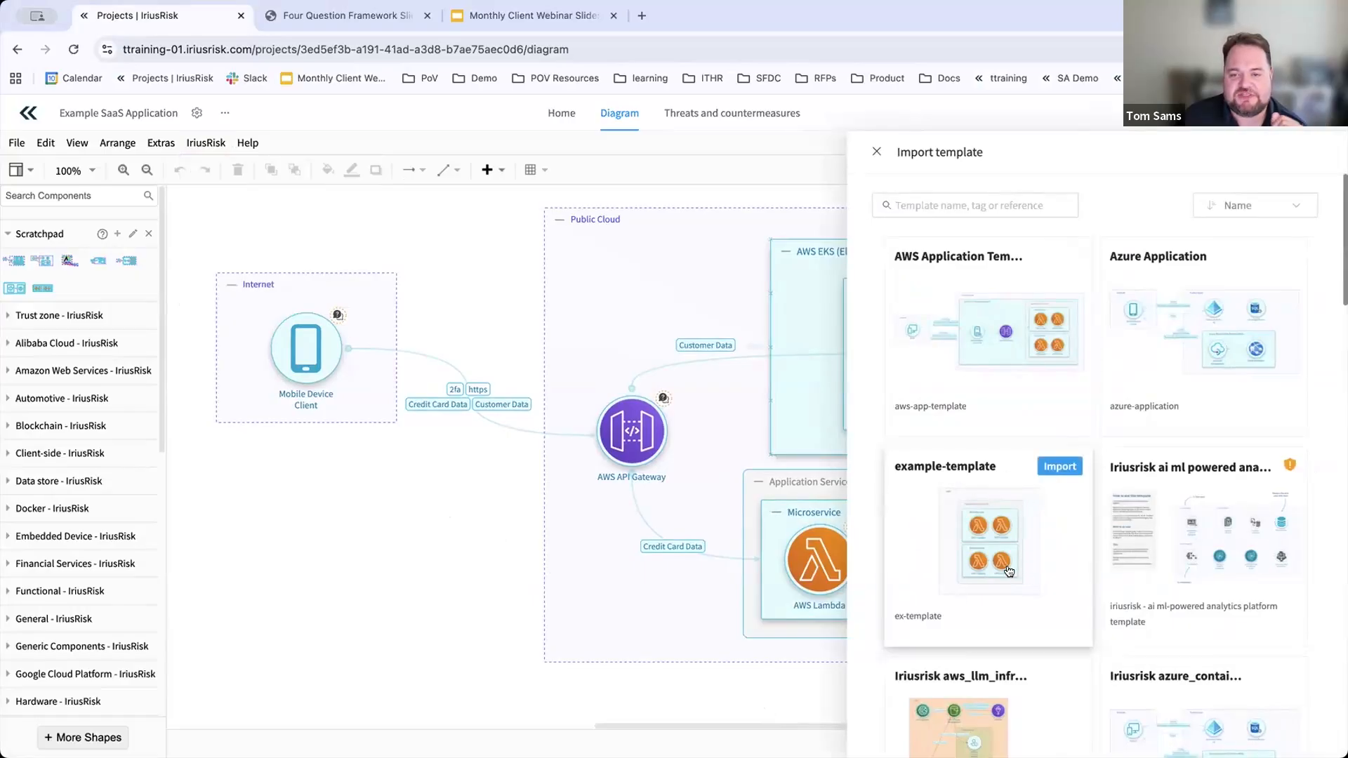
{"action": "left_click", "coordinate": [1055, 469]}
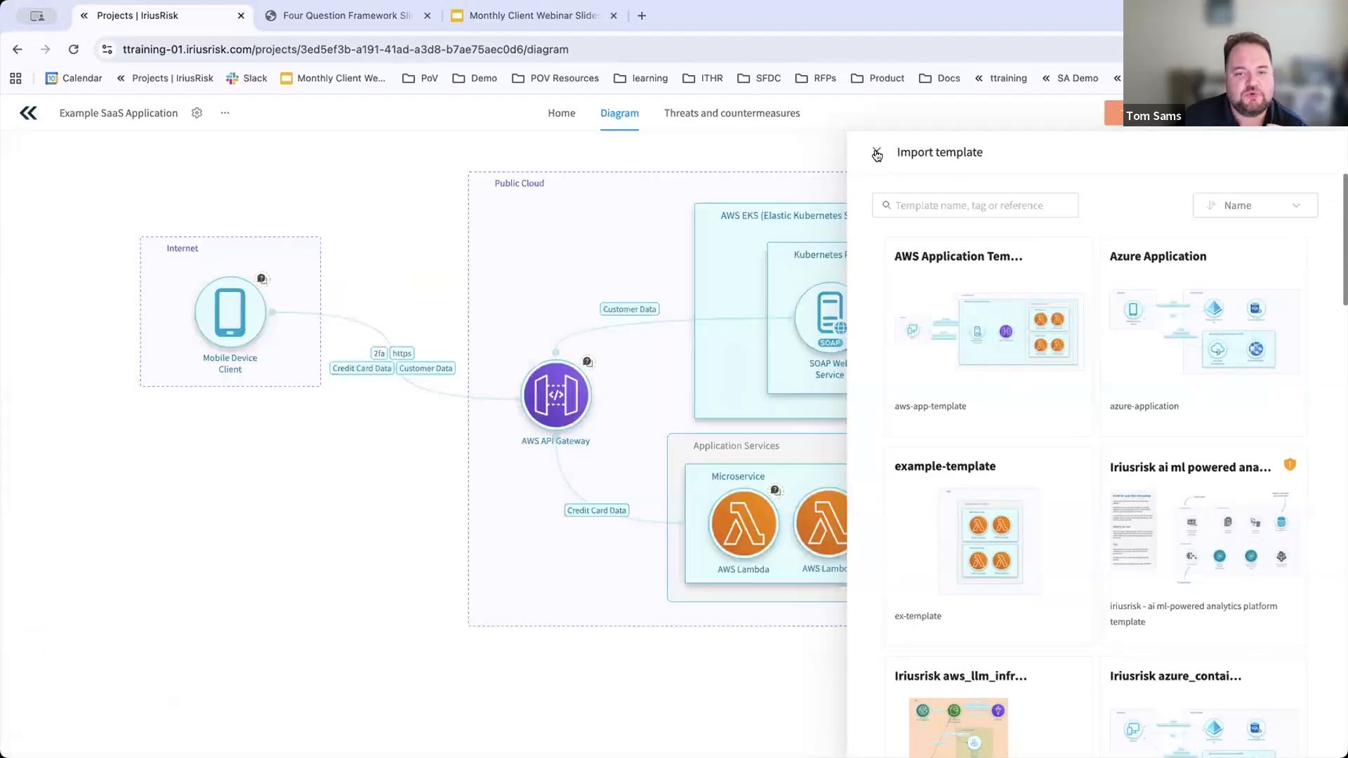
{"action": "left_click", "coordinate": [877, 153]}
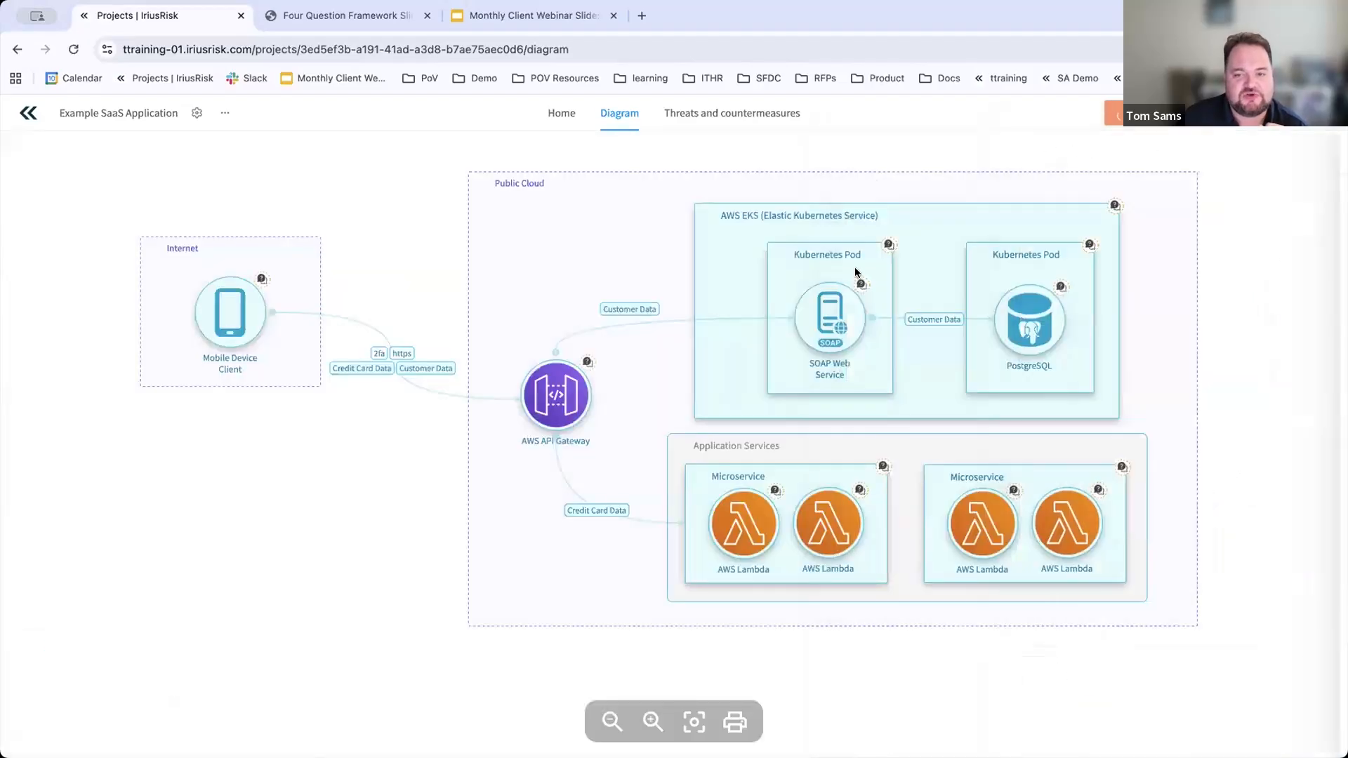
Step: Move the imported AWS trust zone with its Application Services group directly below the Public Cloud zone, aligning their left edges
{"action": "mouse_move", "coordinate": [815, 472]}
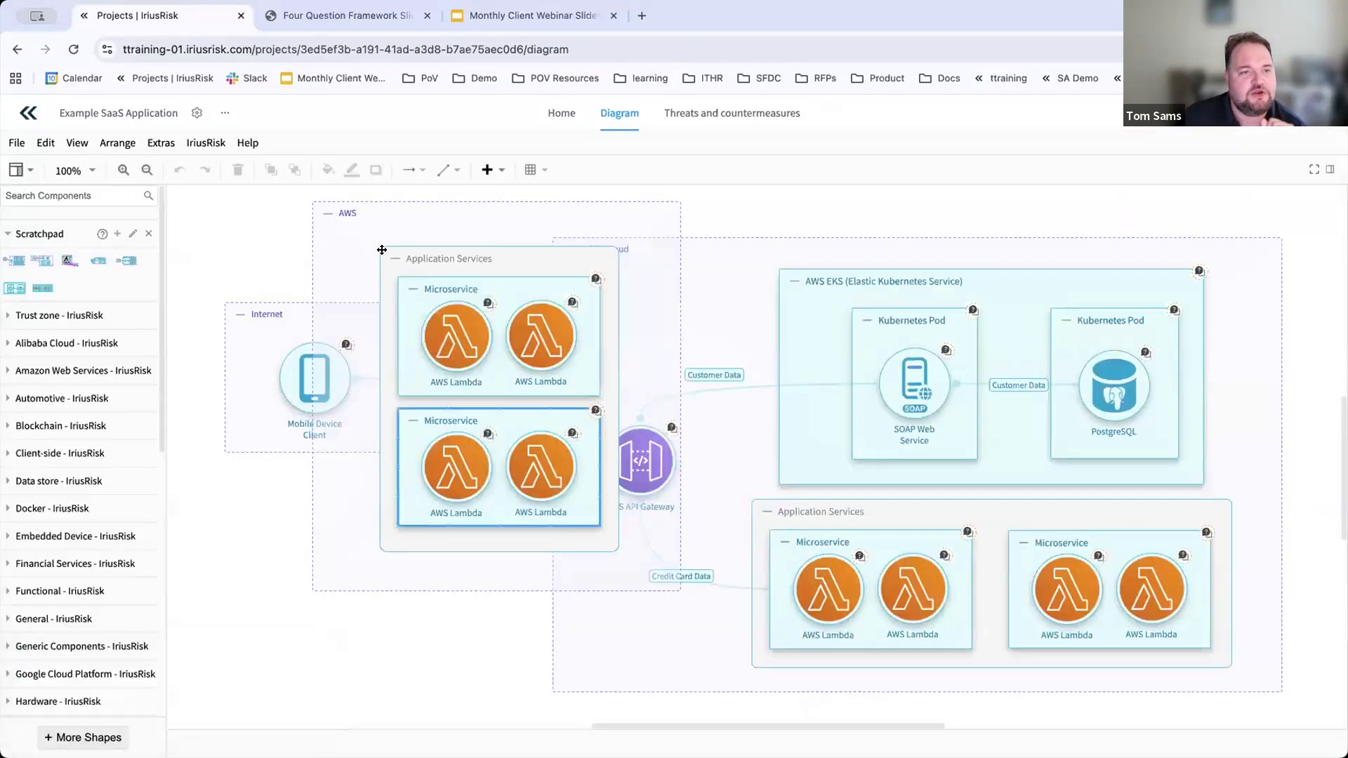
{"action": "left_click_drag", "start_coordinate": [357, 211], "coordinate": [221, 484]}
{"action": "scroll", "coordinate": [229, 456], "scroll_direction": "down", "scroll_amount": 5}
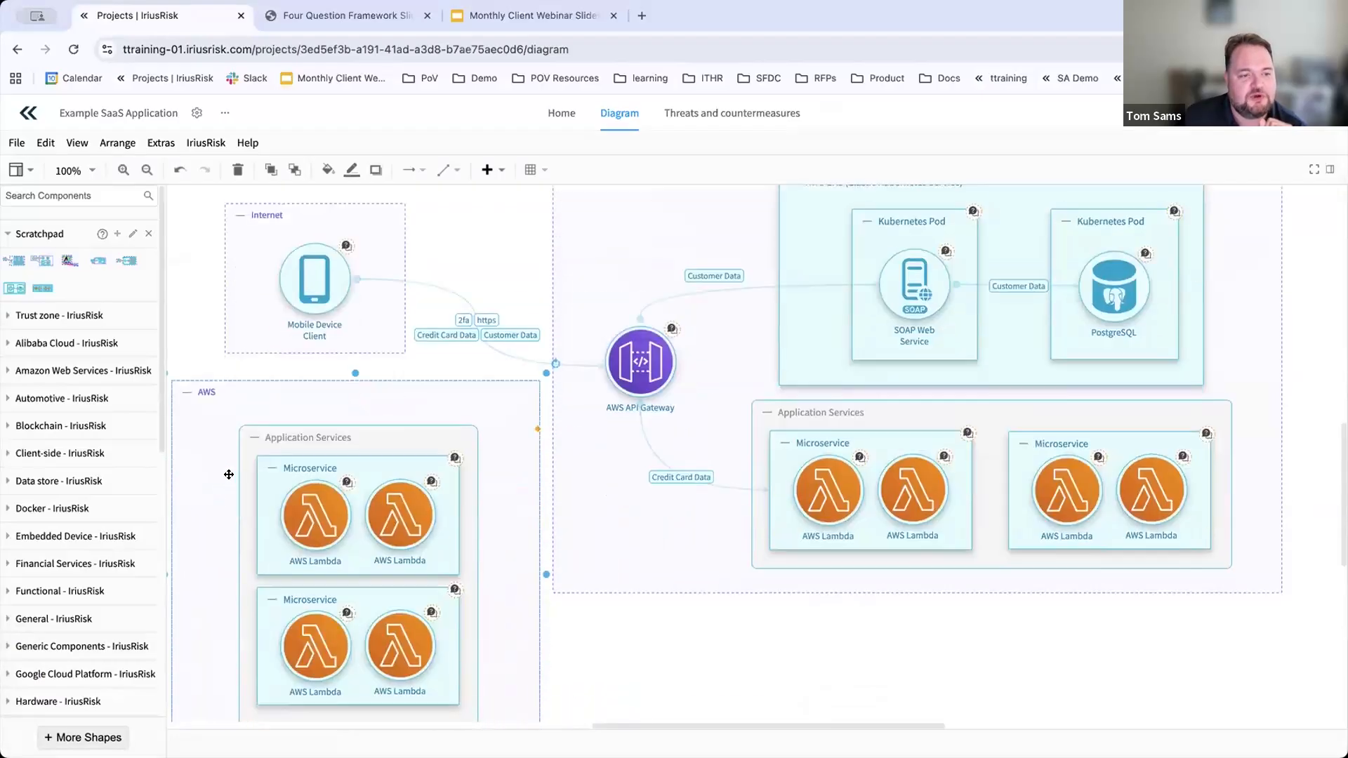
{"action": "left_click_drag", "start_coordinate": [203, 304], "coordinate": [786, 528]}
{"action": "left_click_drag", "start_coordinate": [651, 539], "coordinate": [584, 528]}
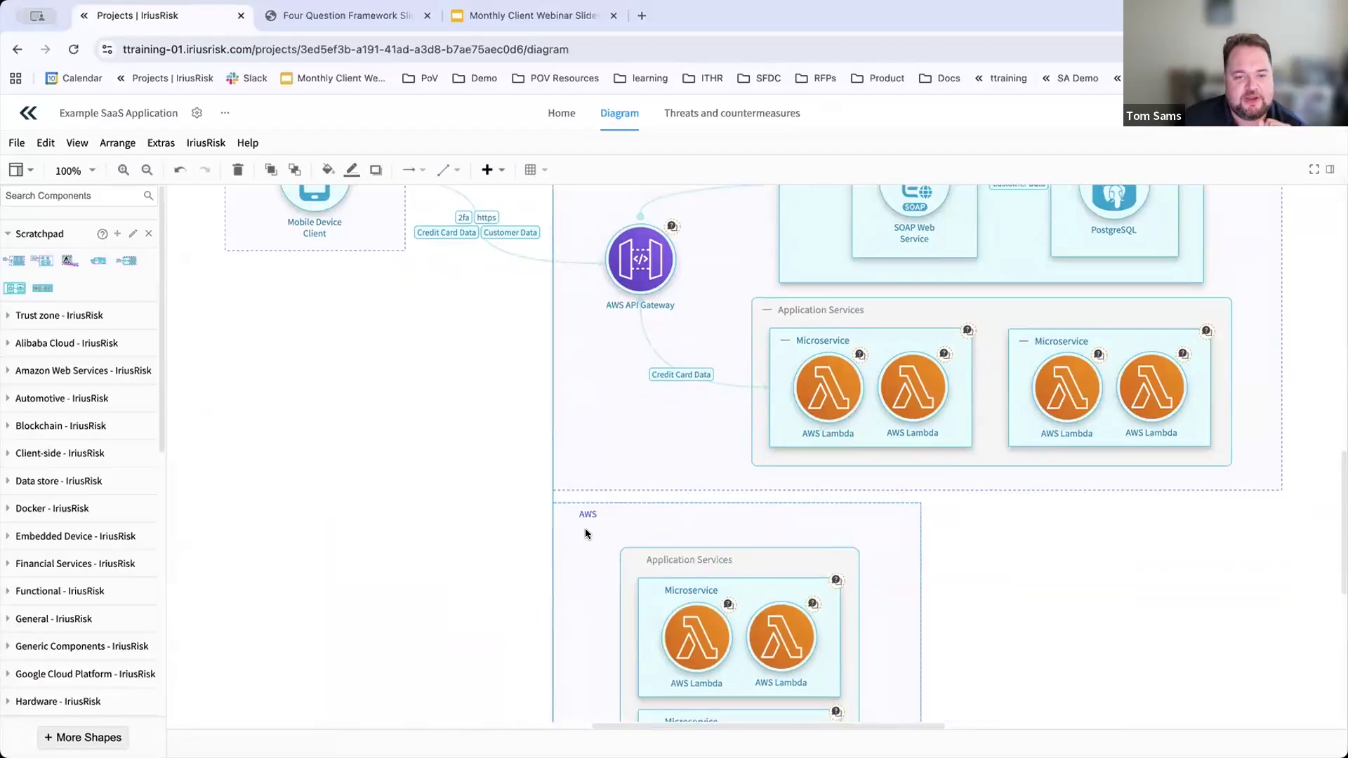
Step: Widen the imported AWS trust zone to match the Public Cloud zone's width, and return to the projects list
{"action": "scroll", "coordinate": [997, 578], "scroll_direction": "down", "scroll_amount": 1}
{"action": "scroll", "coordinate": [1012, 579], "scroll_direction": "down", "scroll_amount": 3}
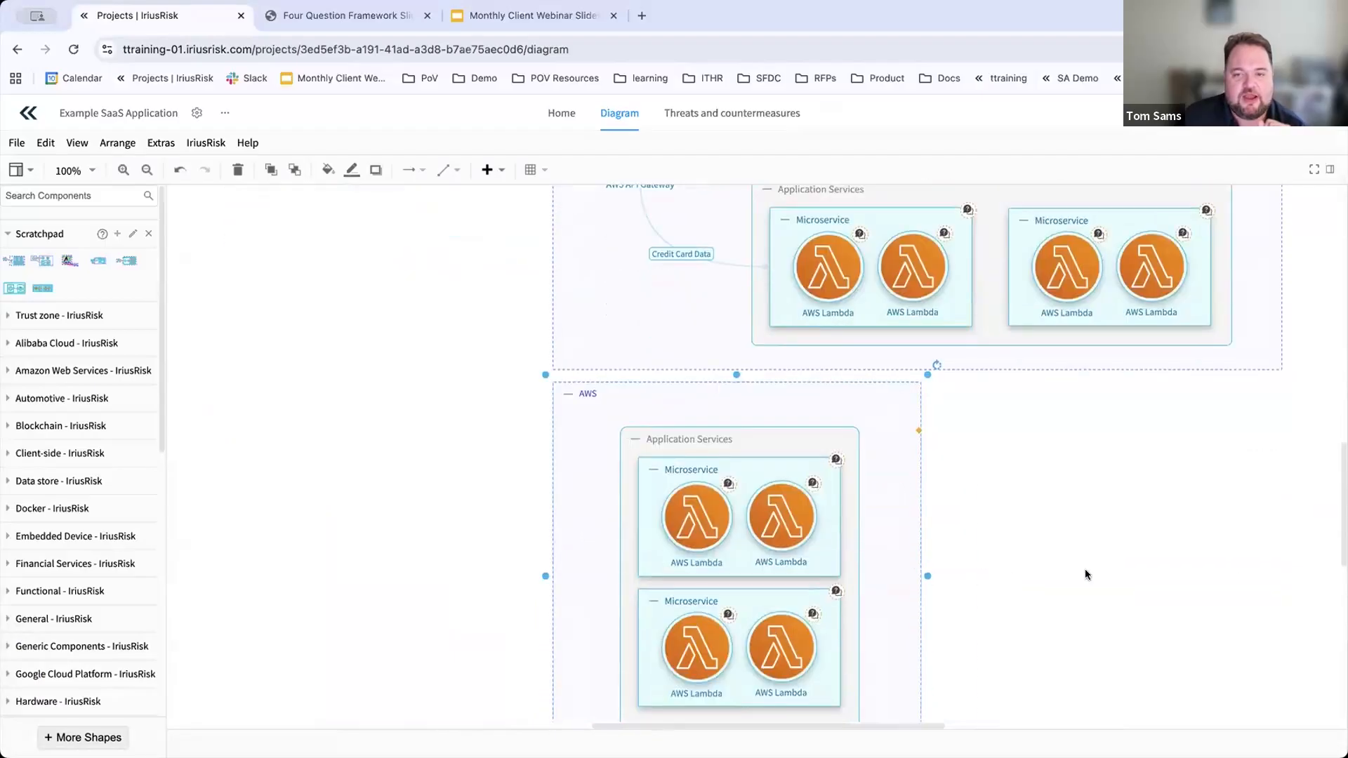
{"action": "left_click_drag", "start_coordinate": [1289, 577], "coordinate": [1289, 576]}
{"action": "scroll", "coordinate": [683, 559], "scroll_direction": "up", "scroll_amount": 3}
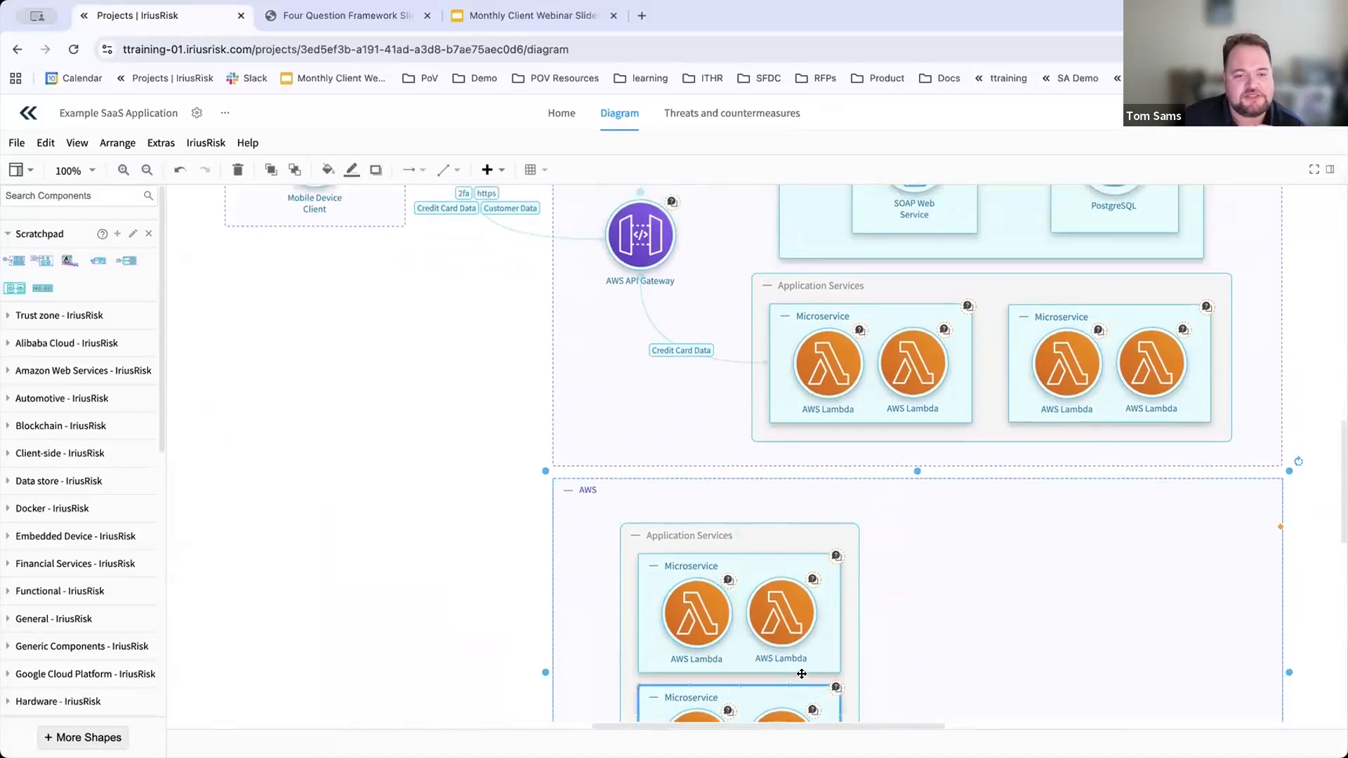
{"action": "scroll", "coordinate": [799, 668], "scroll_direction": "down", "scroll_amount": 9}
{"action": "scroll", "coordinate": [805, 644], "scroll_direction": "up", "scroll_amount": 1}
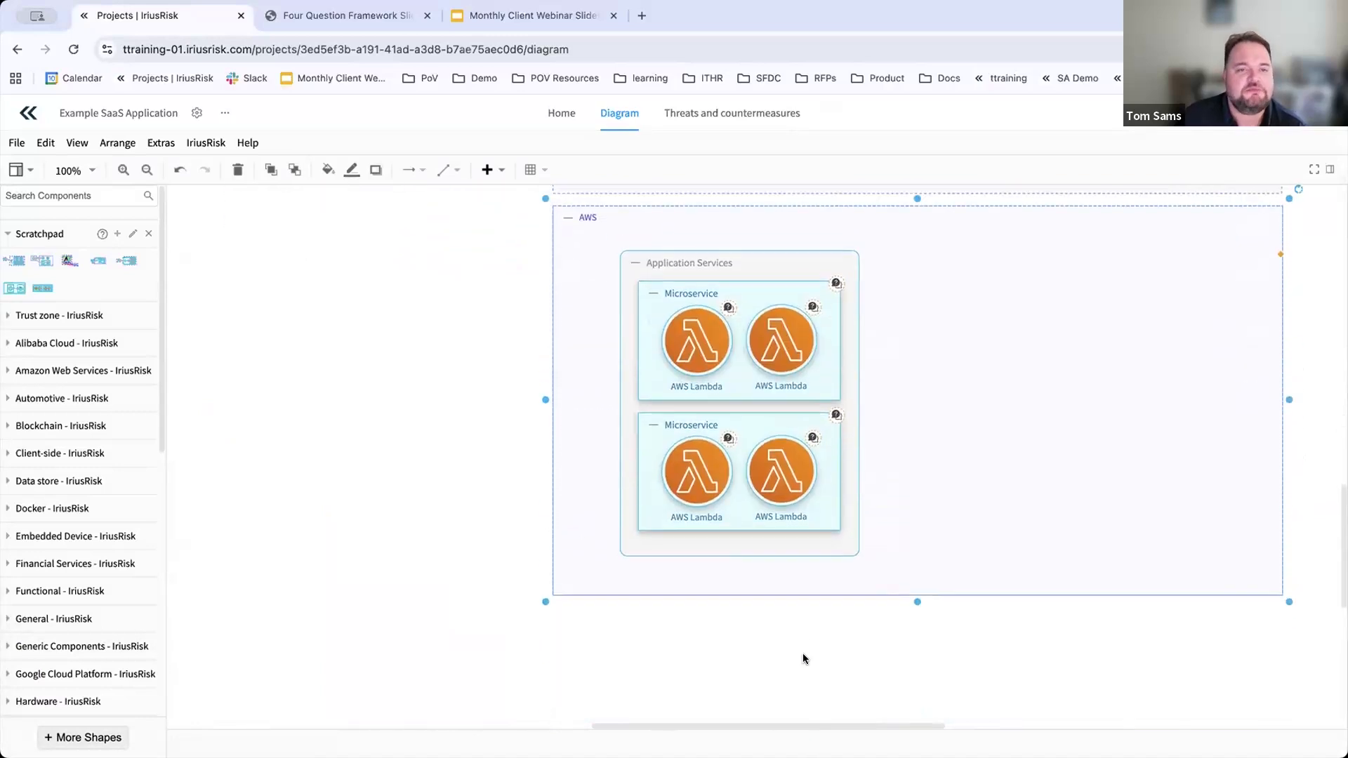
{"action": "left_click", "coordinate": [803, 651]}
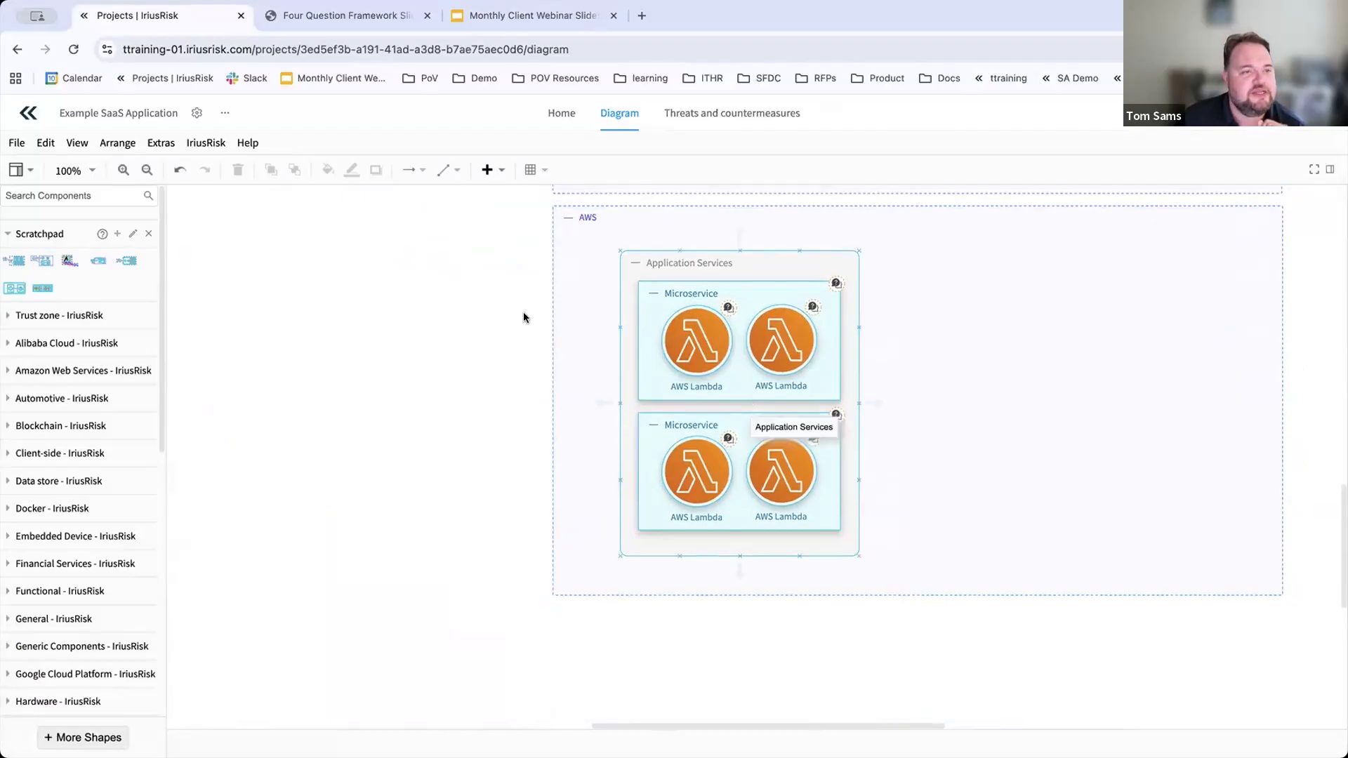
{"action": "left_click", "coordinate": [29, 115]}
{"action": "left_click", "coordinate": [91, 186]}
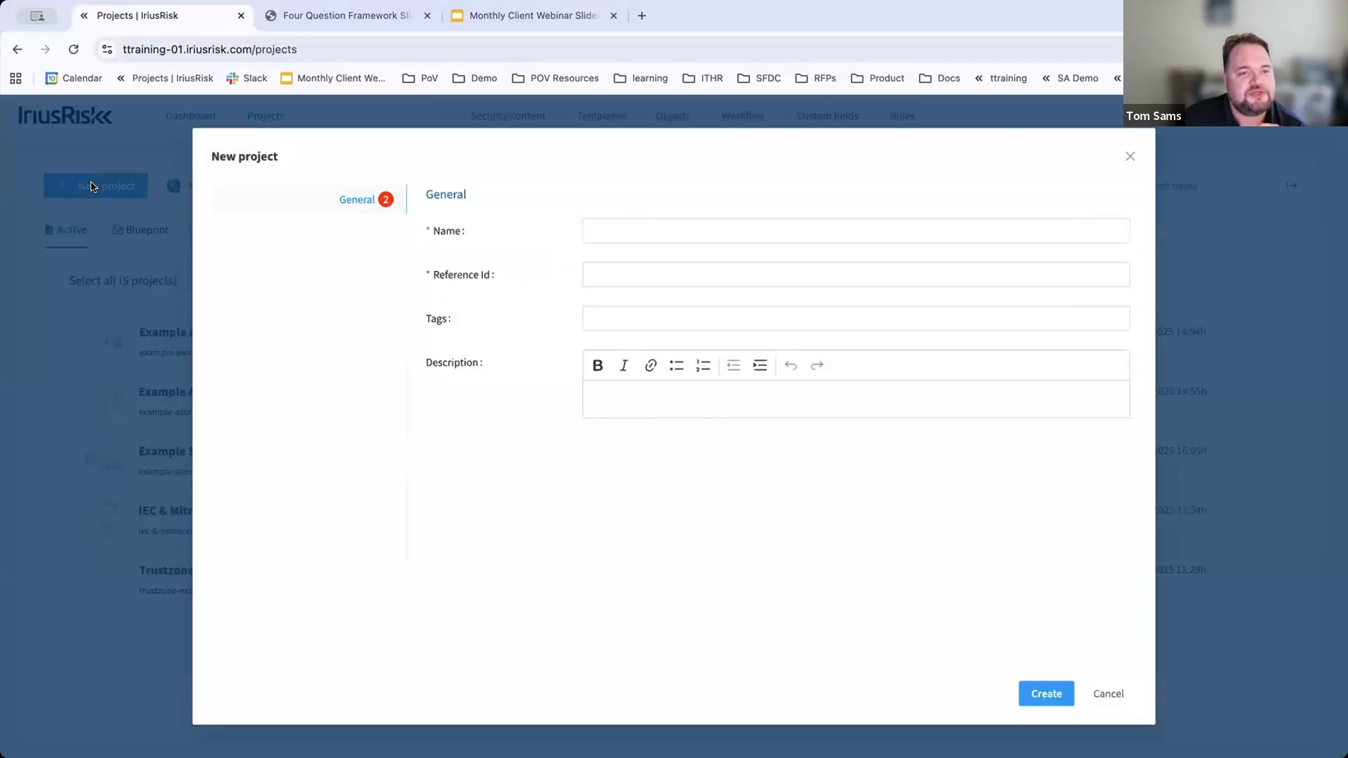
{"action": "left_click", "coordinate": [721, 238]}
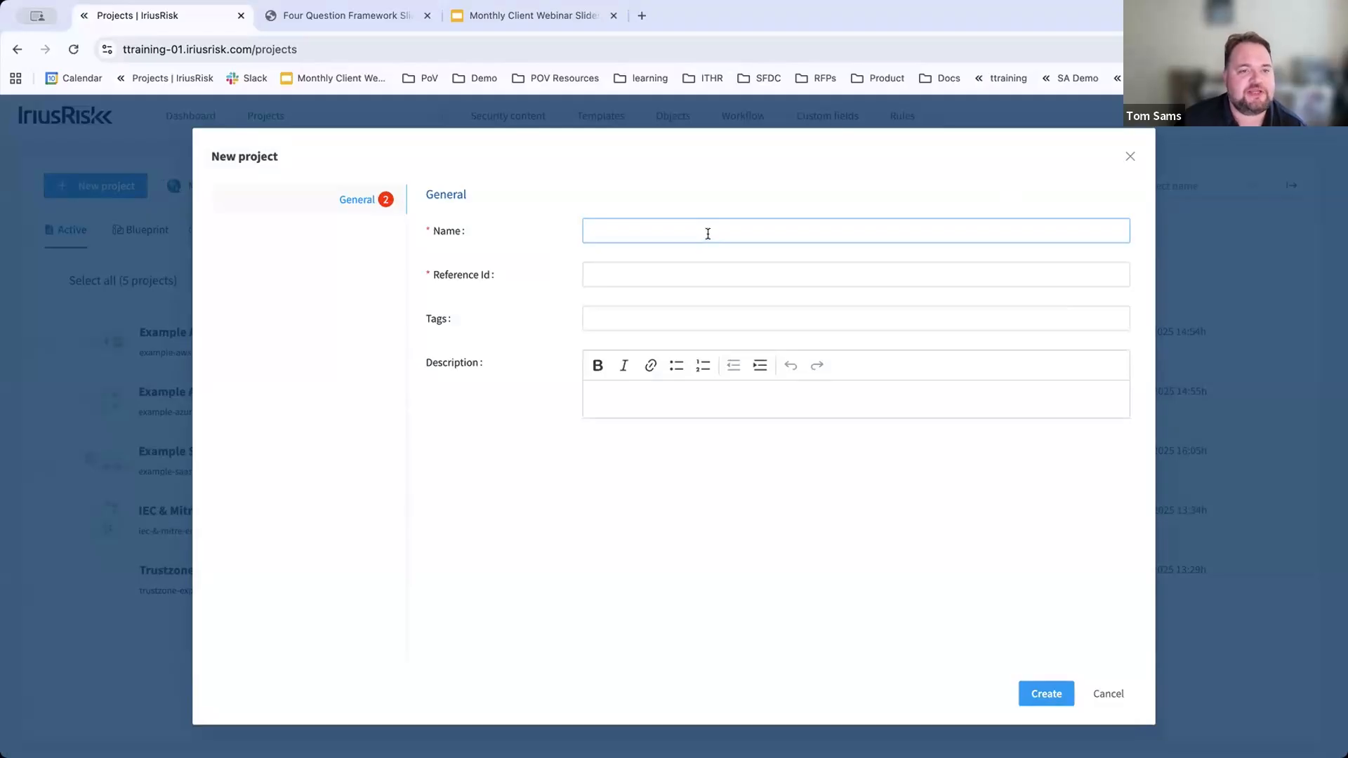
{"action": "left_click", "coordinate": [1131, 157]}
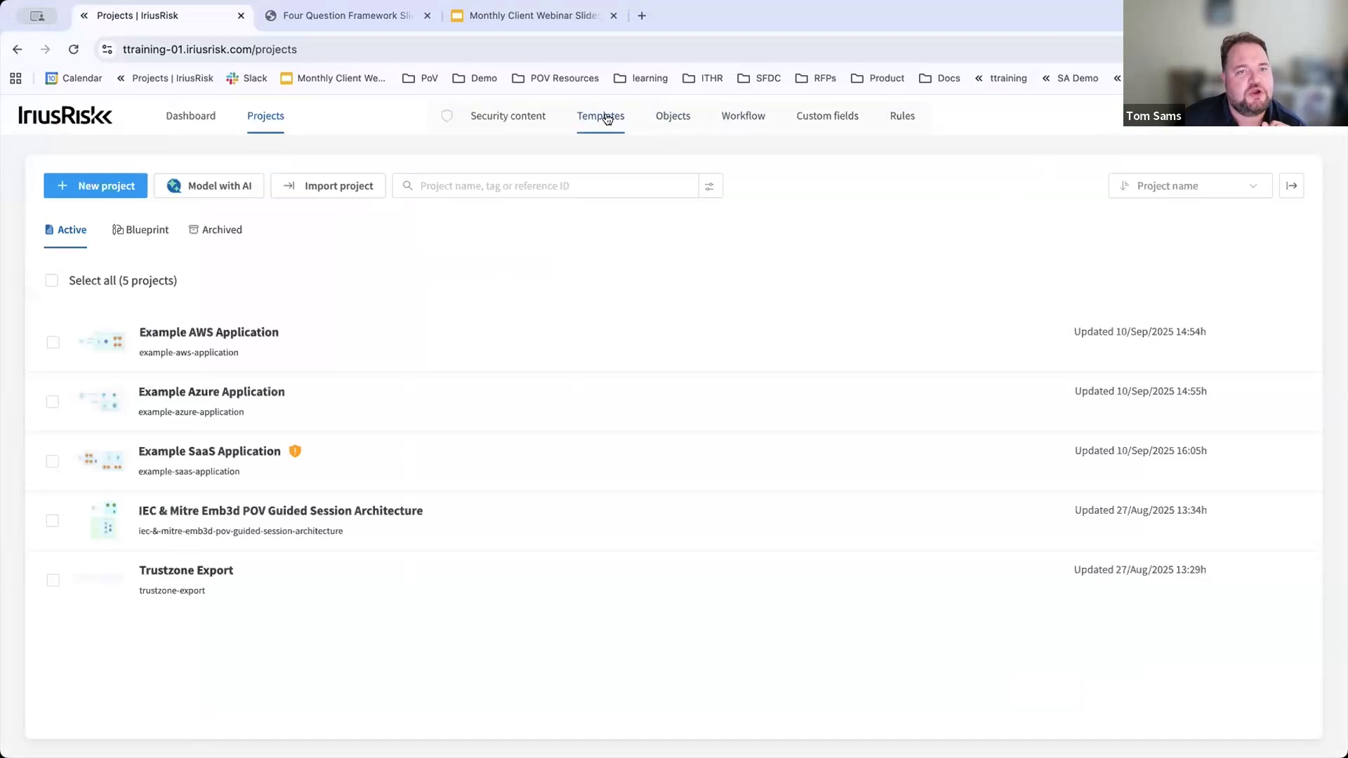
Step: Create a new template named Example Microservices Architecture with the reference ID example-microservices-architecture
{"action": "left_click", "coordinate": [607, 119]}
{"action": "left_click", "coordinate": [91, 217]}
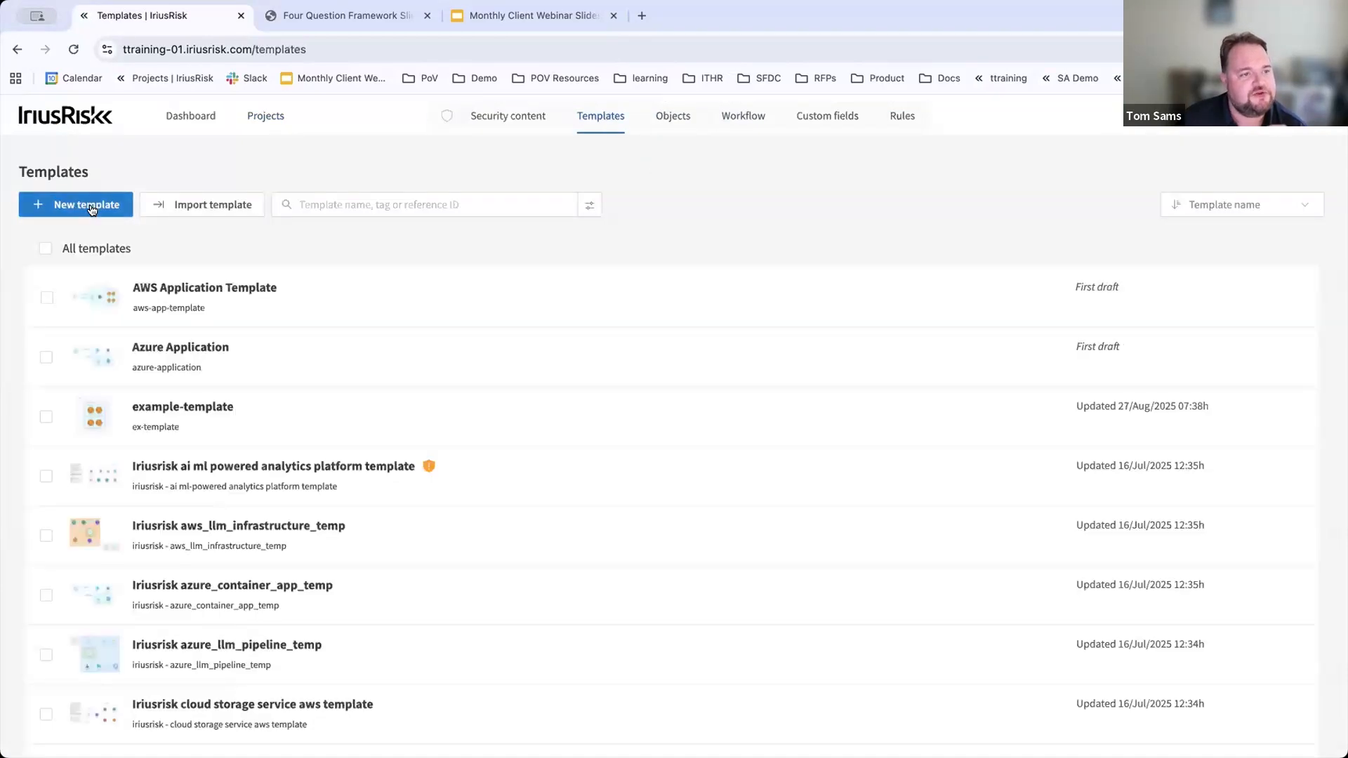
{"action": "left_click", "coordinate": [676, 321]}
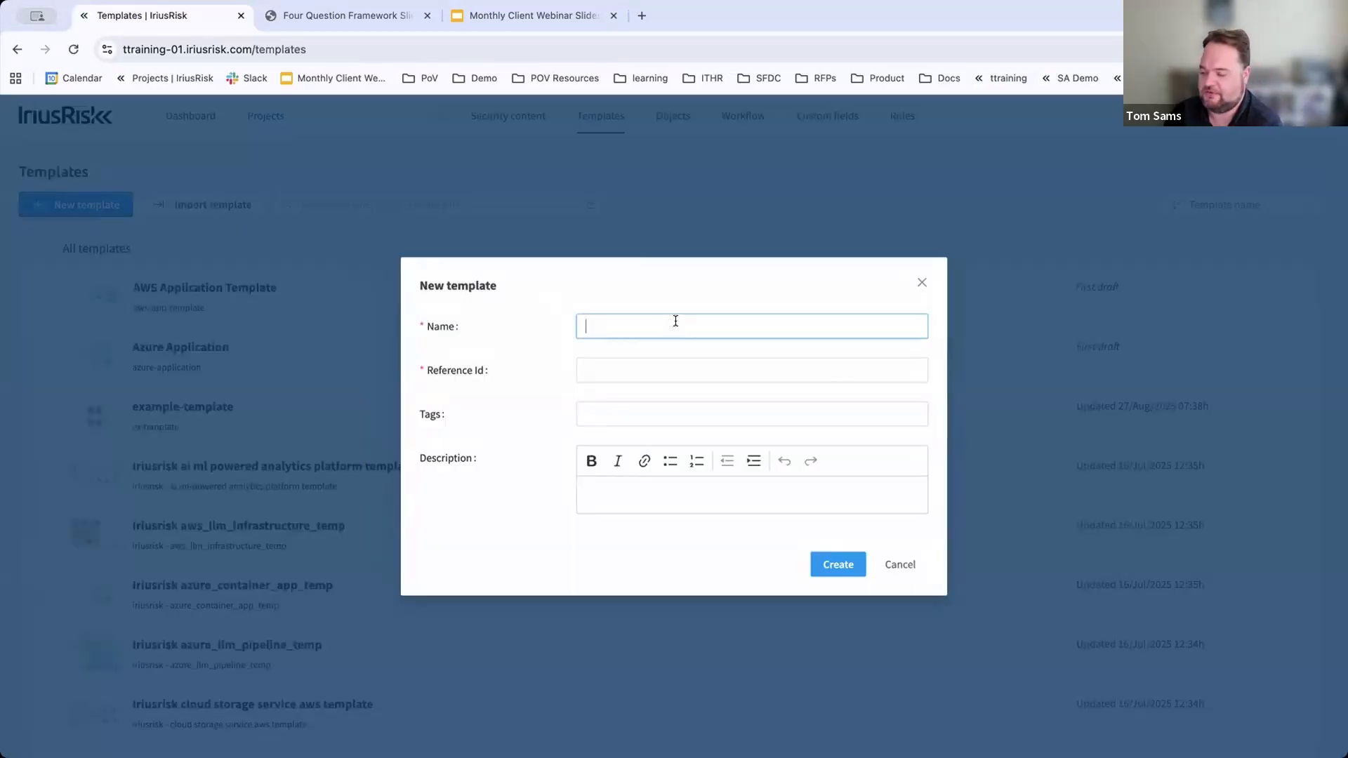
{"action": "type", "text": "Example Microsercvices Architecture"}
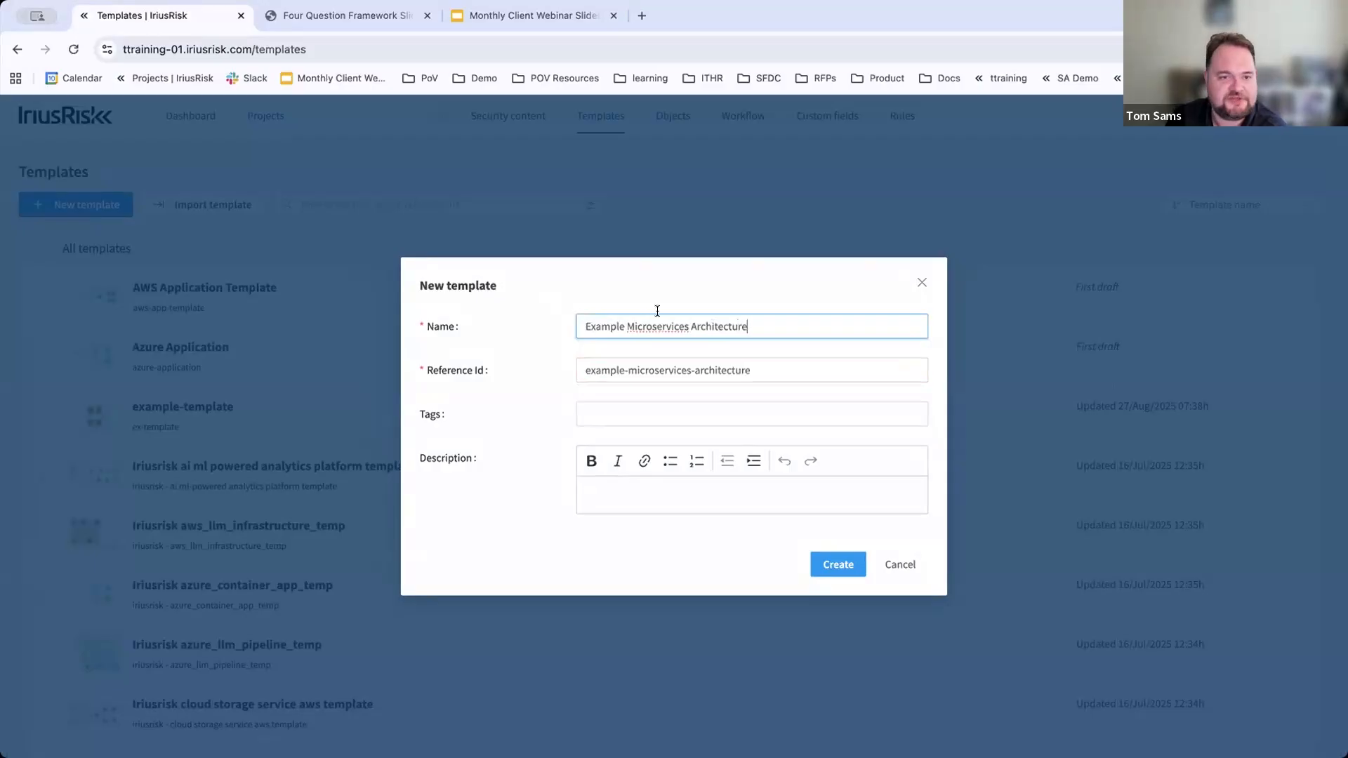
{"action": "double_click", "coordinate": [643, 327]}
{"action": "right_click", "coordinate": [640, 327]}
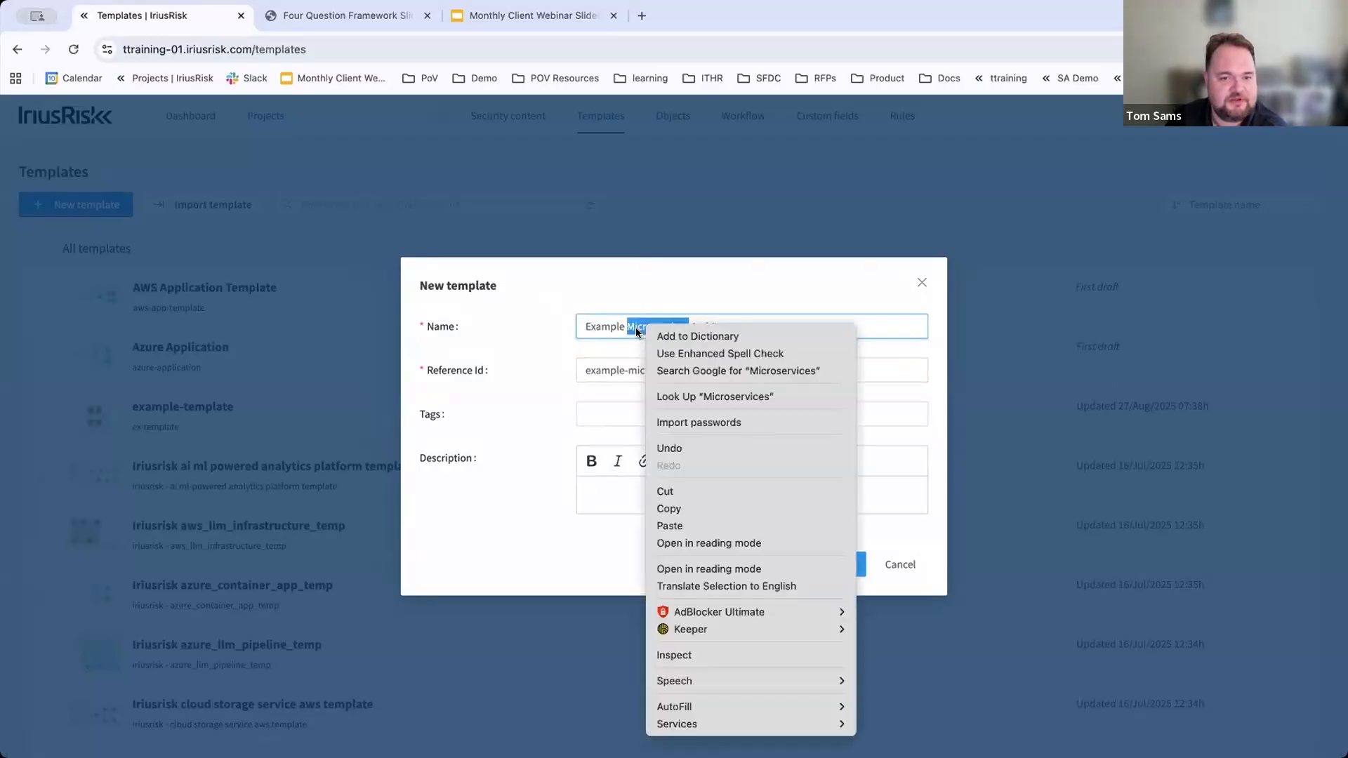
{"action": "key", "text": "Escape"}
{"action": "type", "text": "Microservices"}
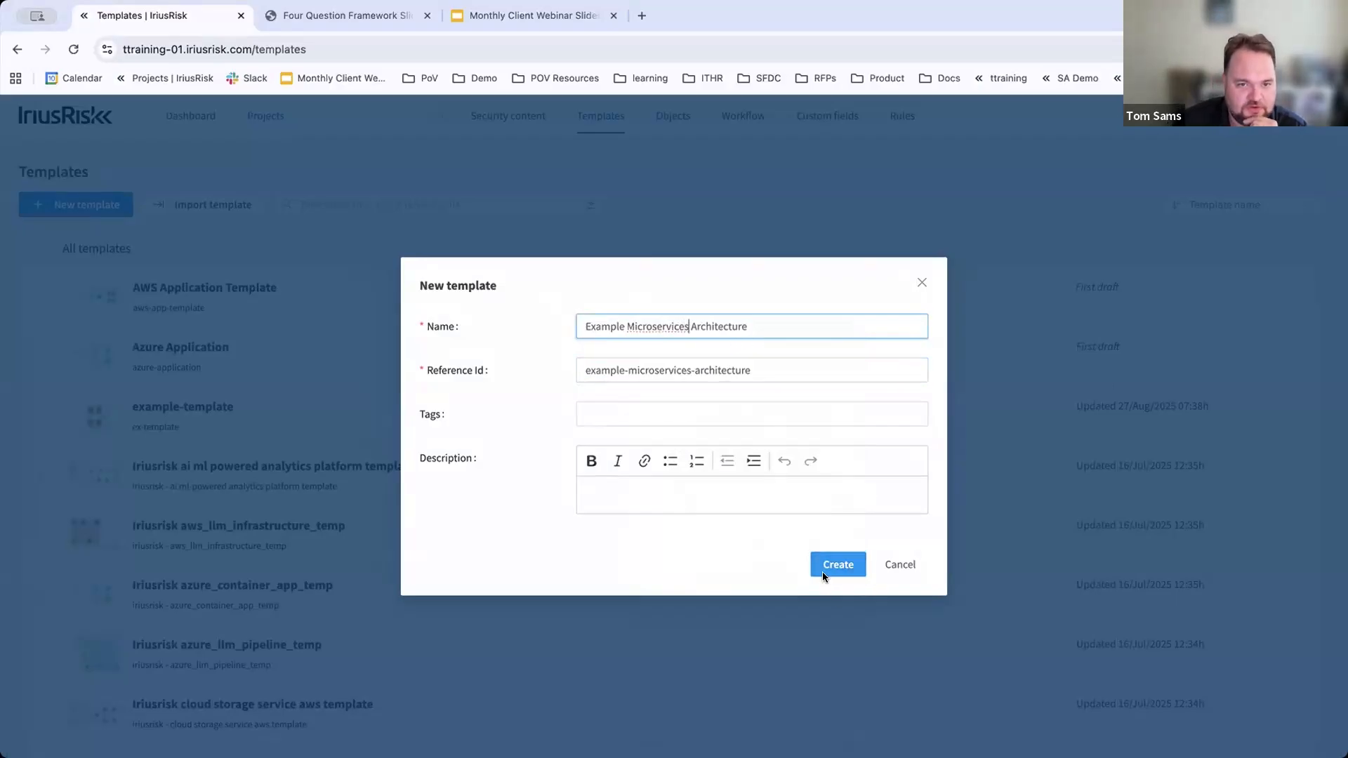
{"action": "left_click", "coordinate": [841, 567]}
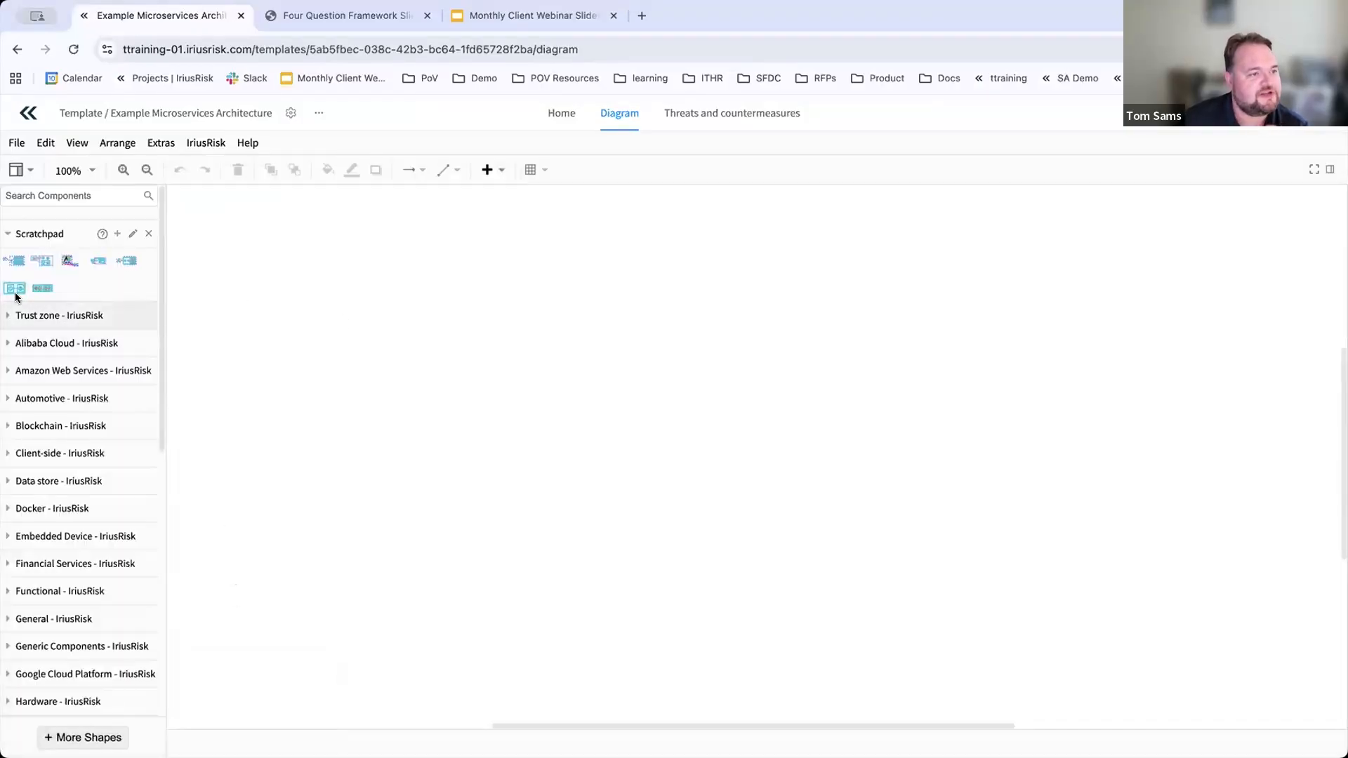
Step: Place the saved Application Services group with two Lambda microservices from the scratchpad into the template diagram
{"action": "mouse_move", "coordinate": [14, 290]}
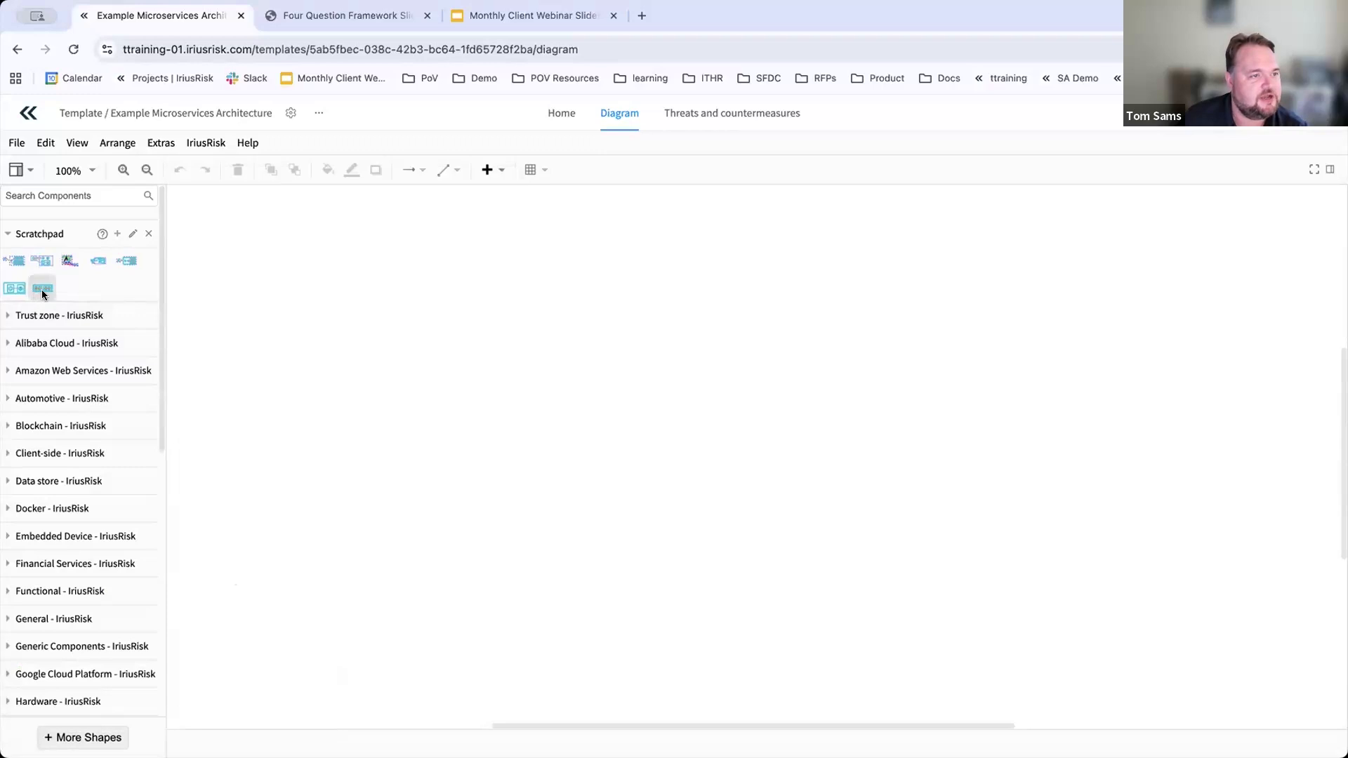
{"action": "left_click_drag", "start_coordinate": [41, 289], "coordinate": [295, 295]}
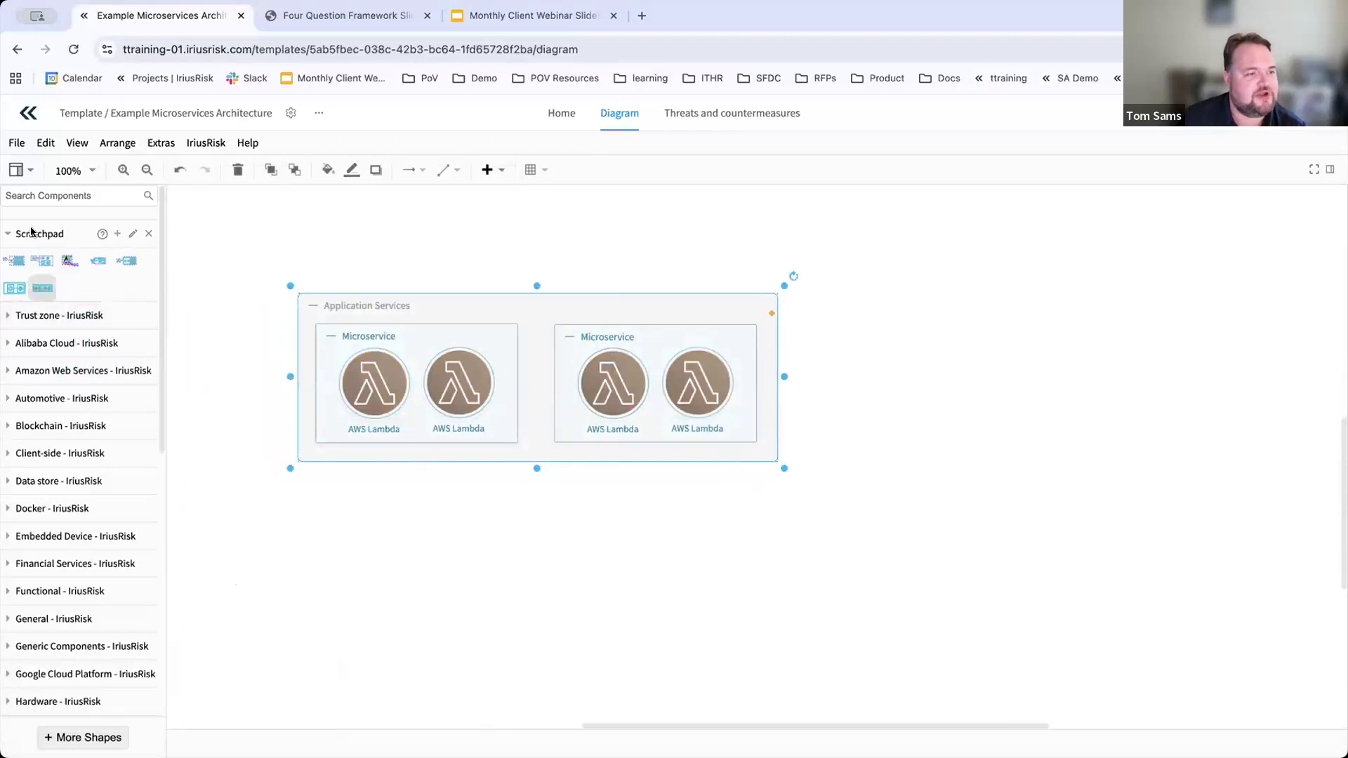
{"action": "left_click", "coordinate": [208, 298]}
Step: Select the whole Application Services group with its microservices and Lambdas and reposition it within the empty diagram
{"action": "left_click_drag", "start_coordinate": [236, 230], "coordinate": [903, 533]}
{"action": "left_click_drag", "start_coordinate": [726, 450], "coordinate": [494, 452]}
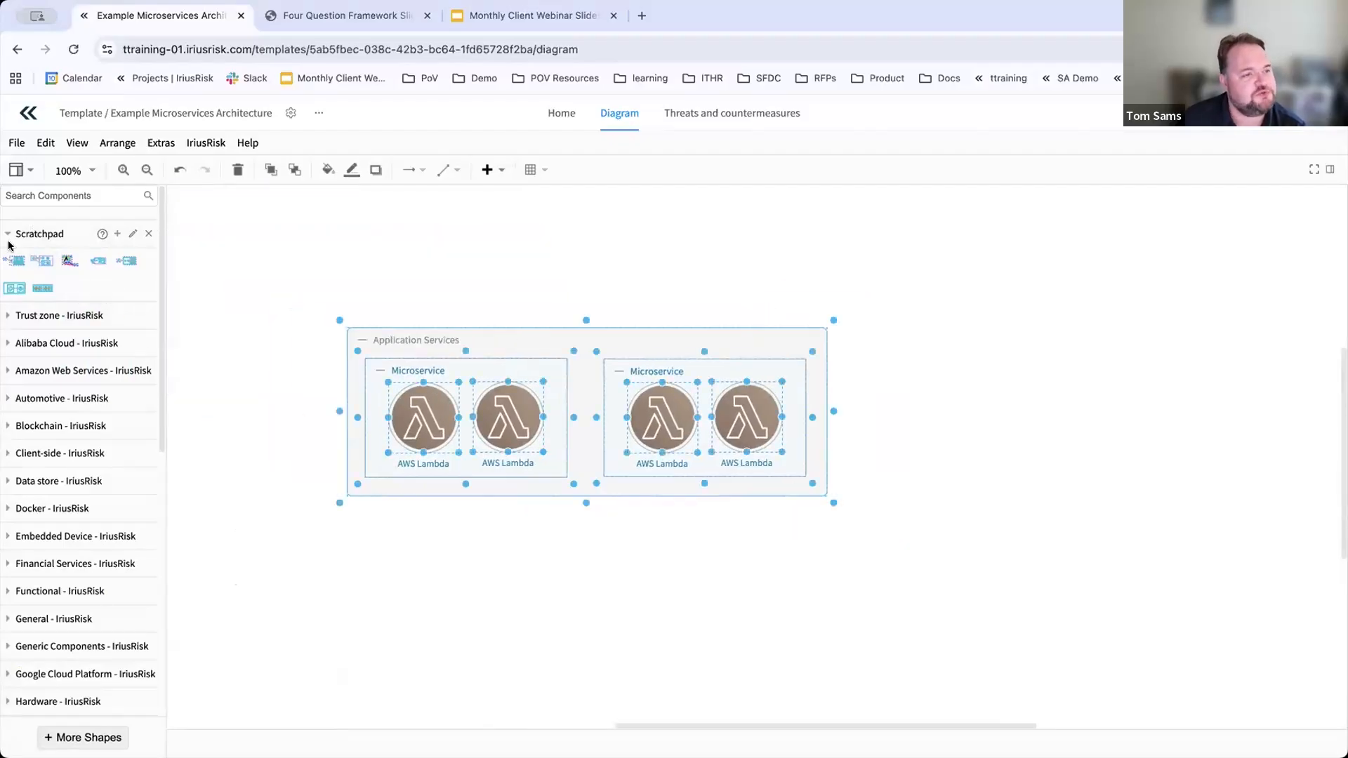
{"action": "left_click", "coordinate": [216, 284]}
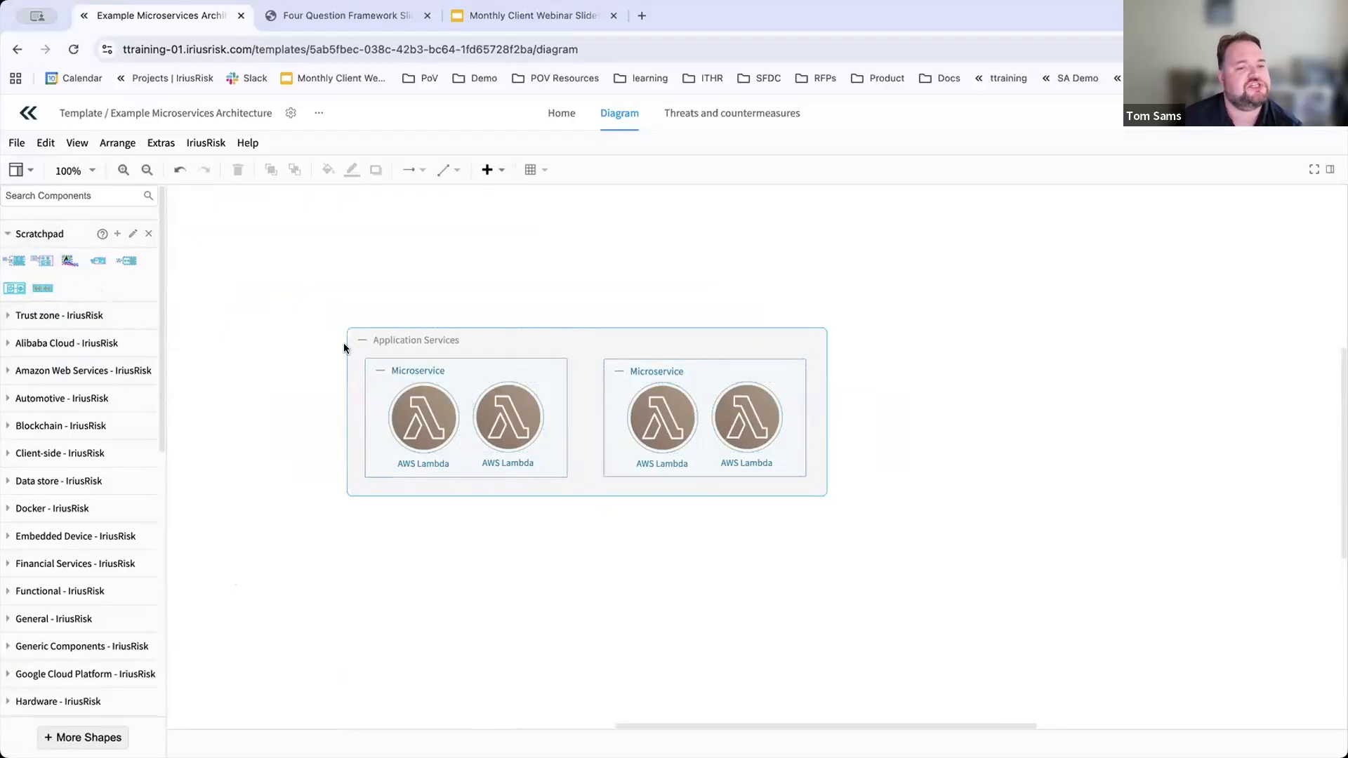
{"action": "left_click_drag", "start_coordinate": [283, 276], "coordinate": [939, 560]}
{"action": "left_click_drag", "start_coordinate": [782, 484], "coordinate": [693, 441]}
{"action": "left_click", "coordinate": [719, 519]}
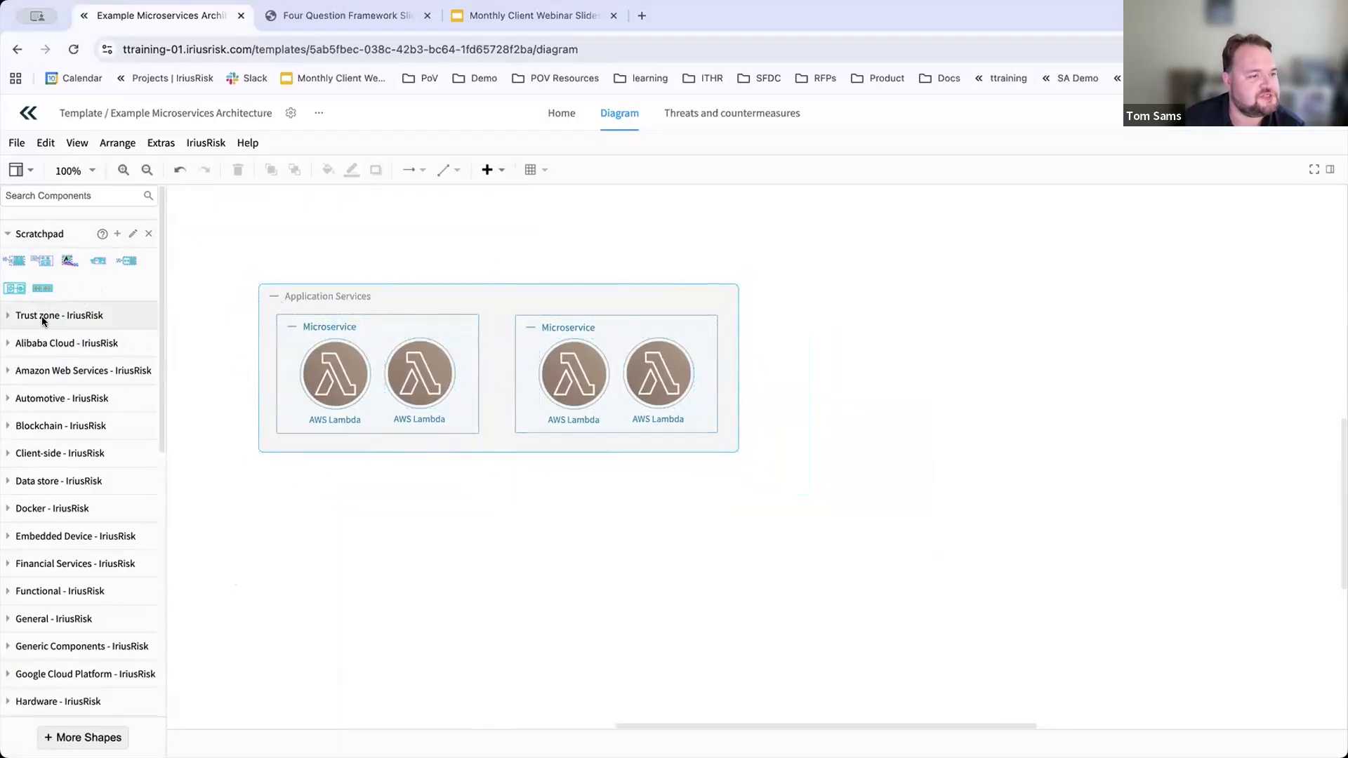
Step: Add an AWS trust zone large enough to hold the Application Services group and move the group inside it
{"action": "left_click", "coordinate": [9, 317]}
{"action": "left_click_drag", "start_coordinate": [42, 382], "coordinate": [754, 257]}
{"action": "left_click_drag", "start_coordinate": [941, 400], "coordinate": [1274, 537]}
{"action": "left_click_drag", "start_coordinate": [228, 229], "coordinate": [1185, 461]}
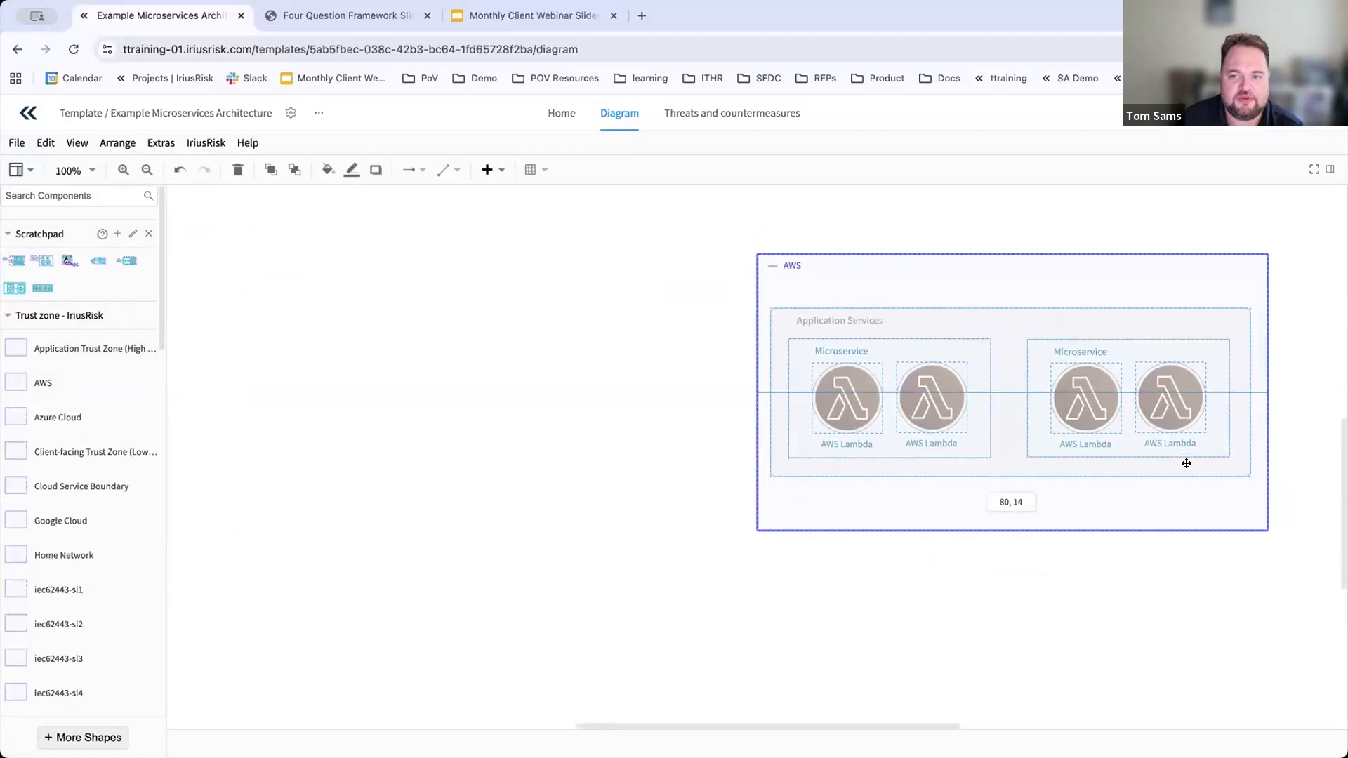
Step: Move the AWS trust zone with its Application Services group toward the left of the template diagram and update the template
{"action": "left_click_drag", "start_coordinate": [650, 474], "coordinate": [448, 470]}
{"action": "left_click", "coordinate": [924, 571]}
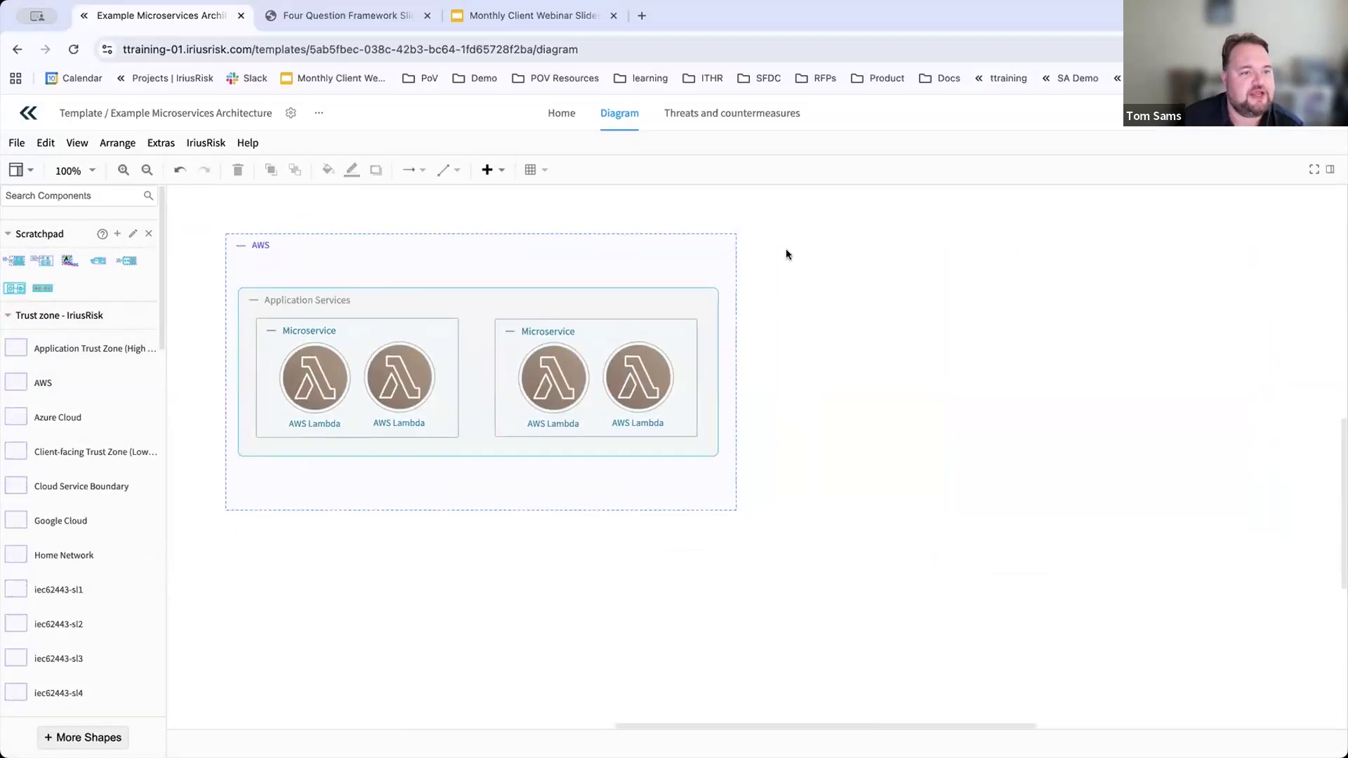
{"action": "left_click", "coordinate": [316, 118]}
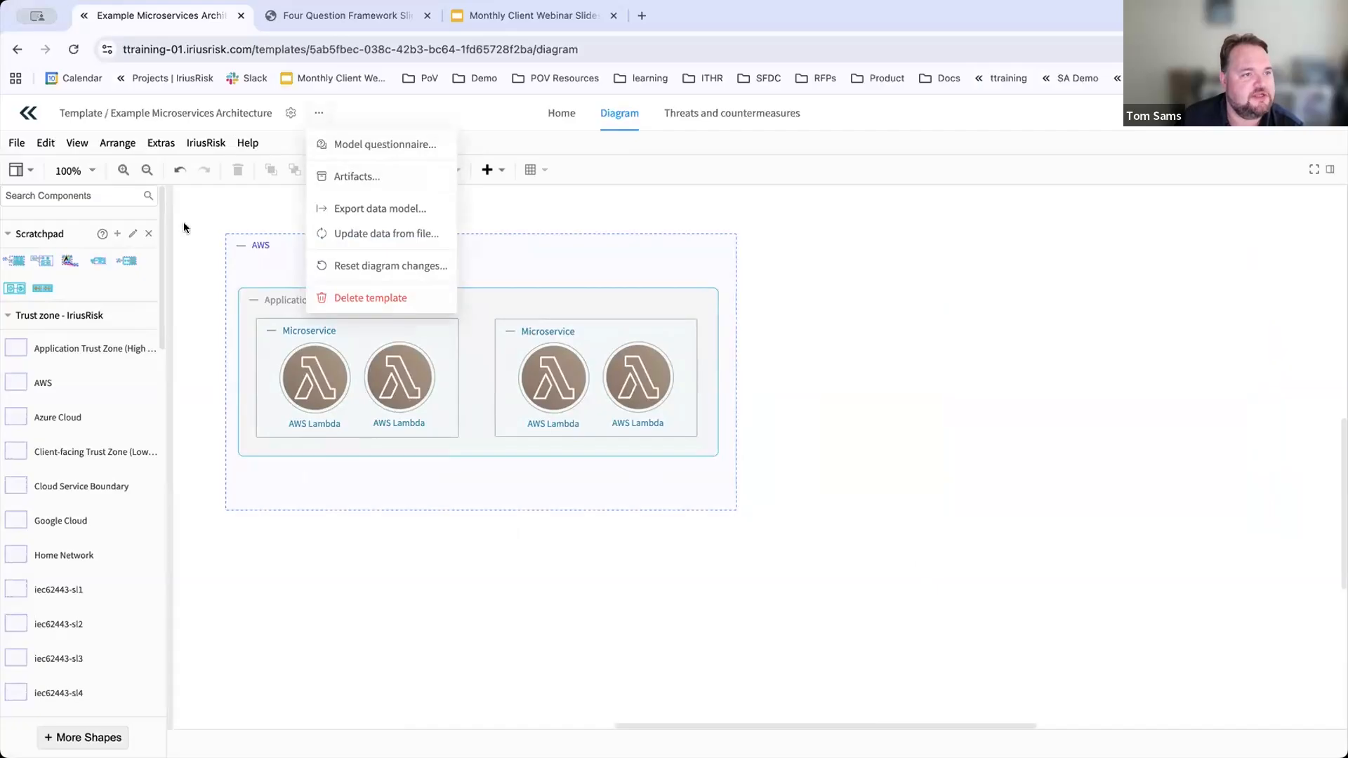
{"action": "left_click", "coordinate": [10, 142]}
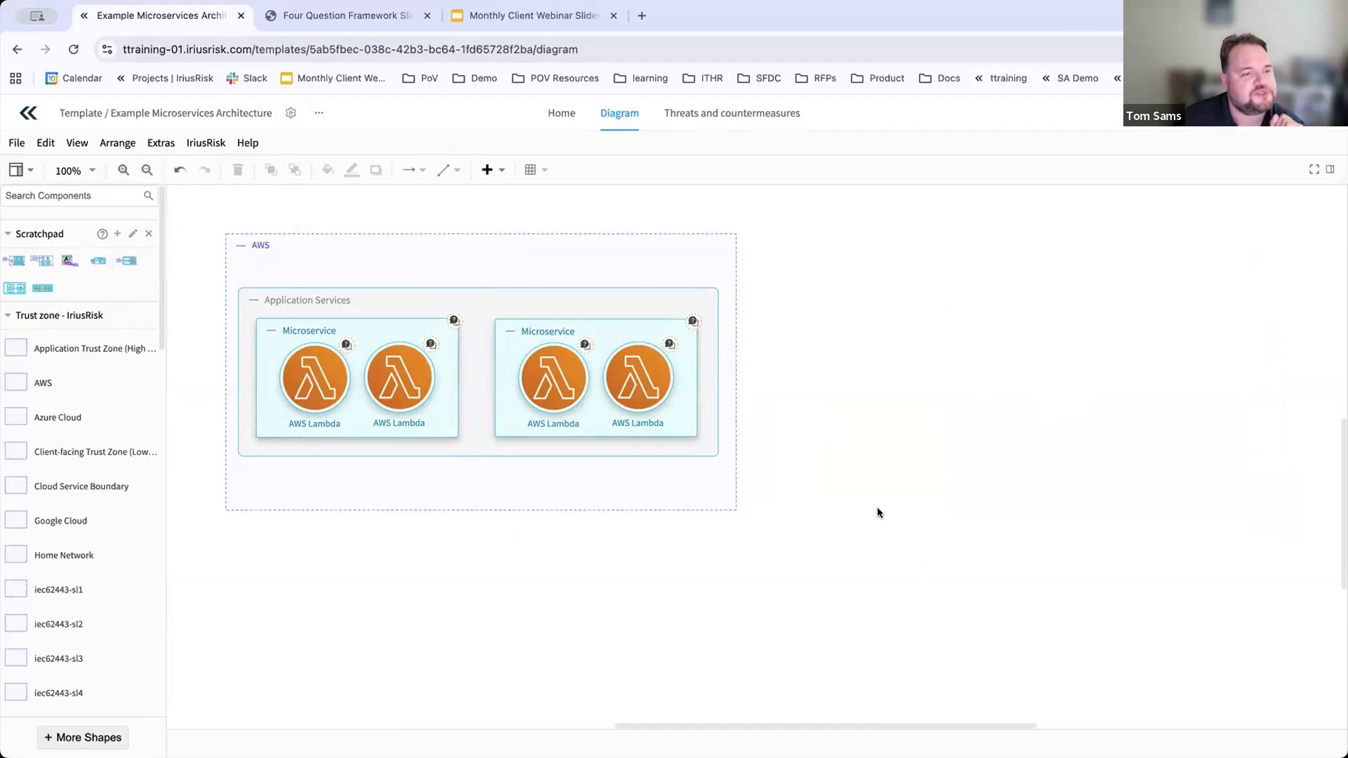
Step: Open the Example SaaS Application project and examine its Application Services groups and available project options
{"action": "left_click", "coordinate": [29, 114]}
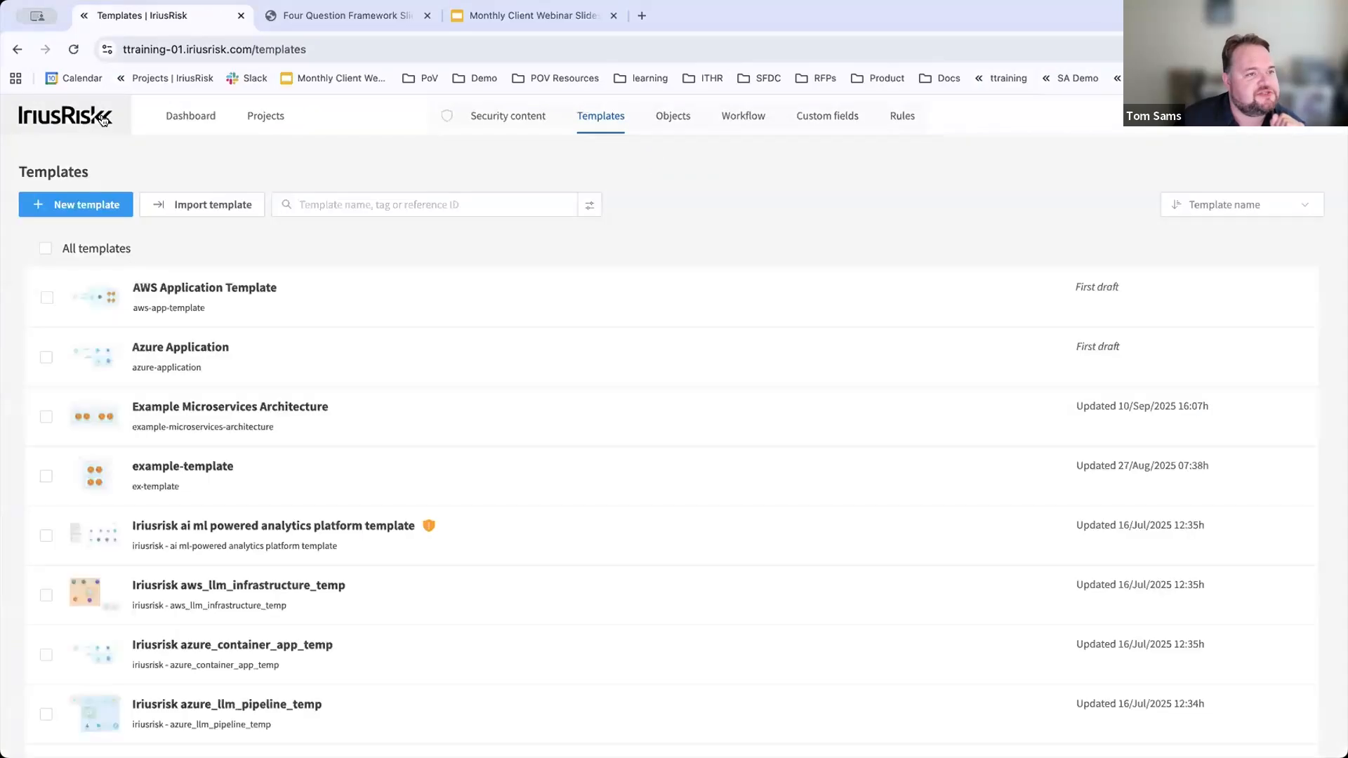
{"action": "left_click", "coordinate": [267, 119]}
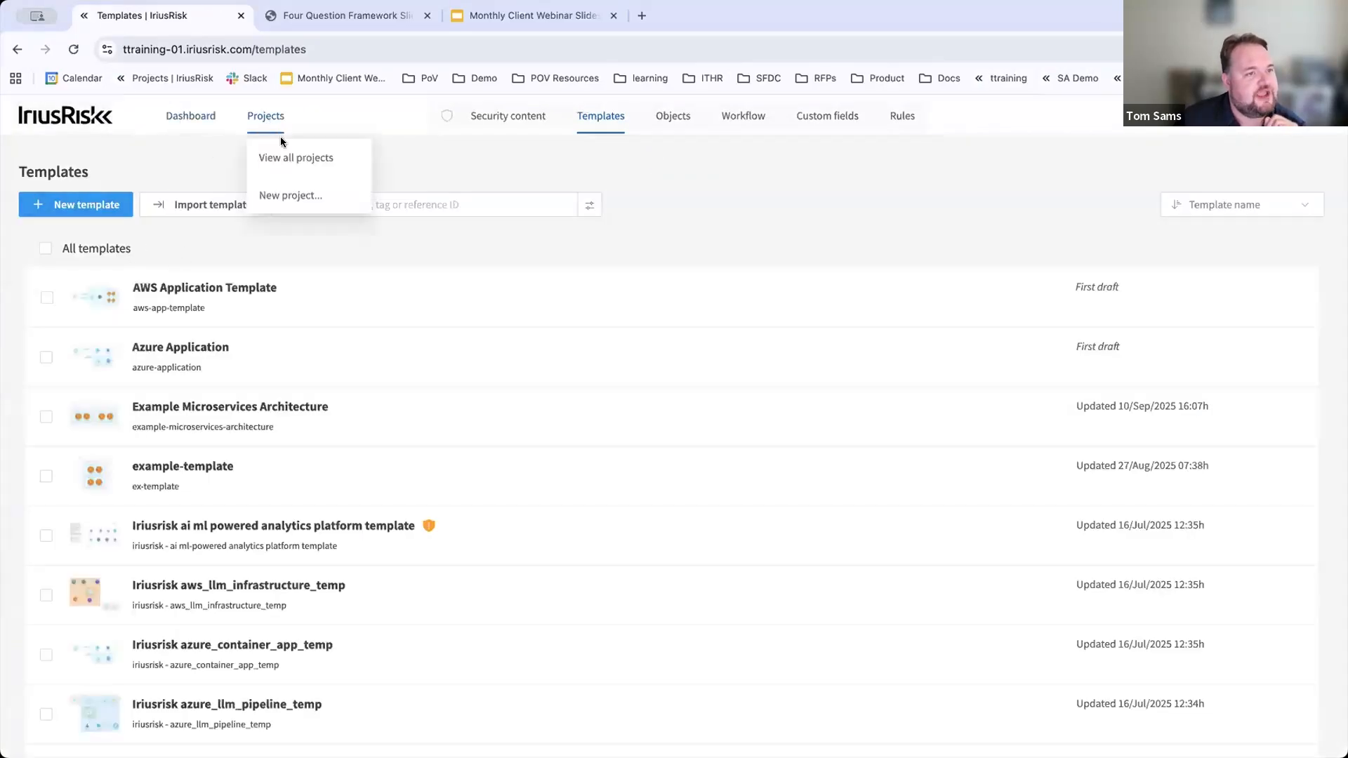
{"action": "left_click", "coordinate": [291, 159]}
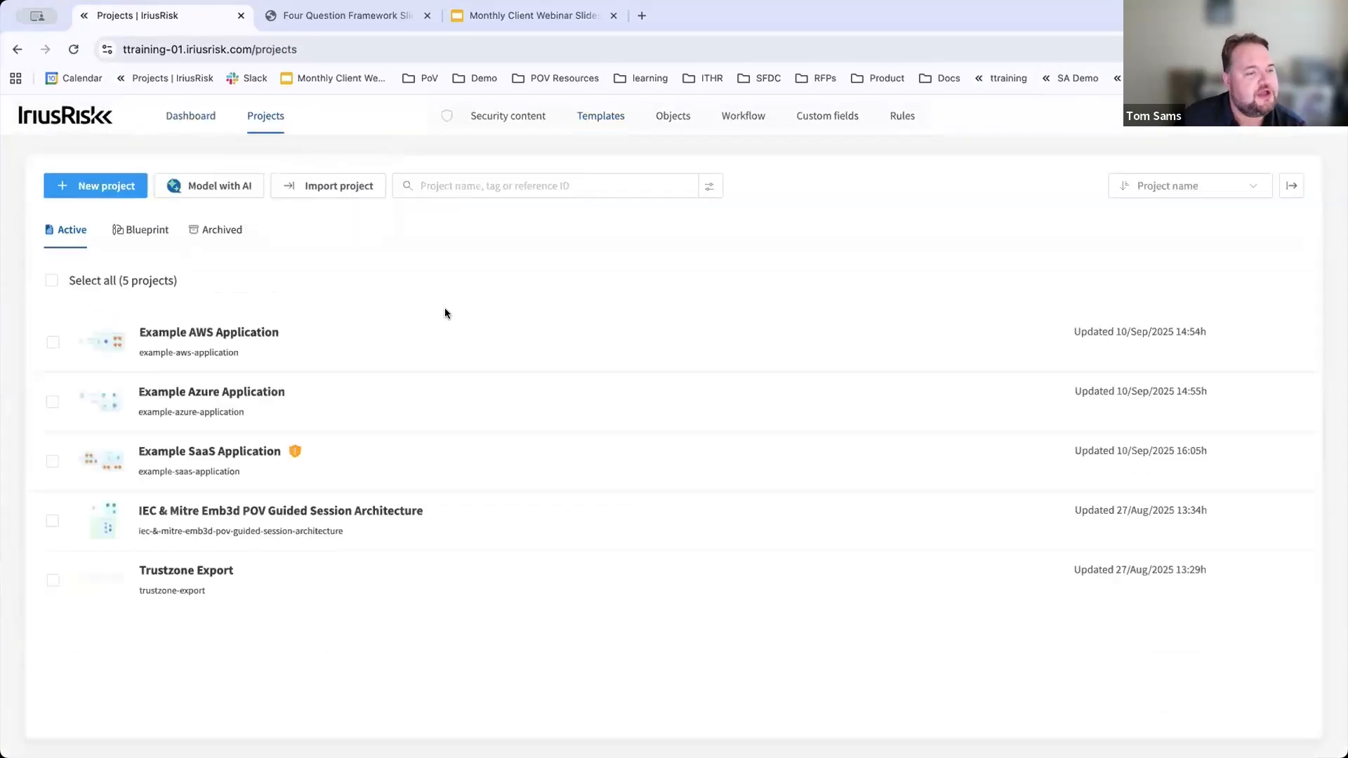
{"action": "left_click", "coordinate": [237, 455]}
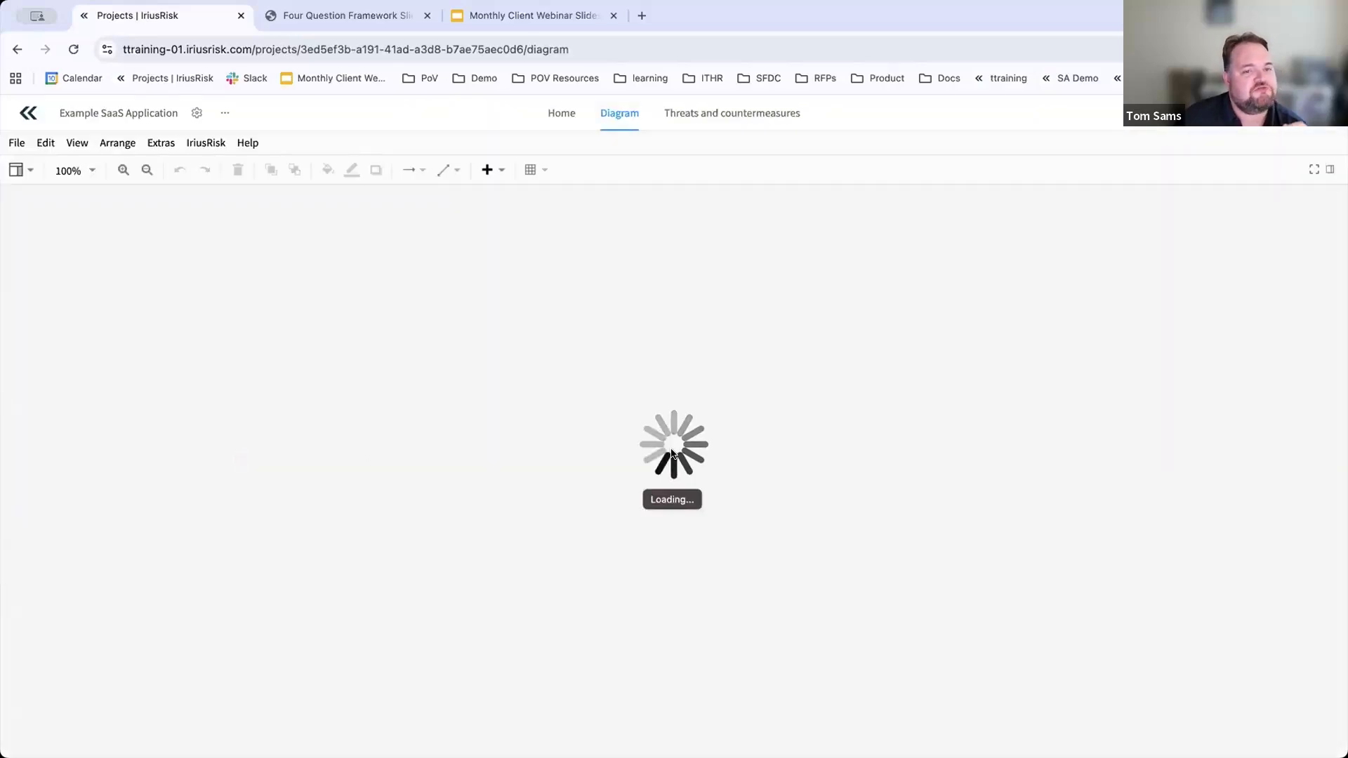
{"action": "scroll", "coordinate": [821, 484], "scroll_direction": "down", "scroll_amount": 3}
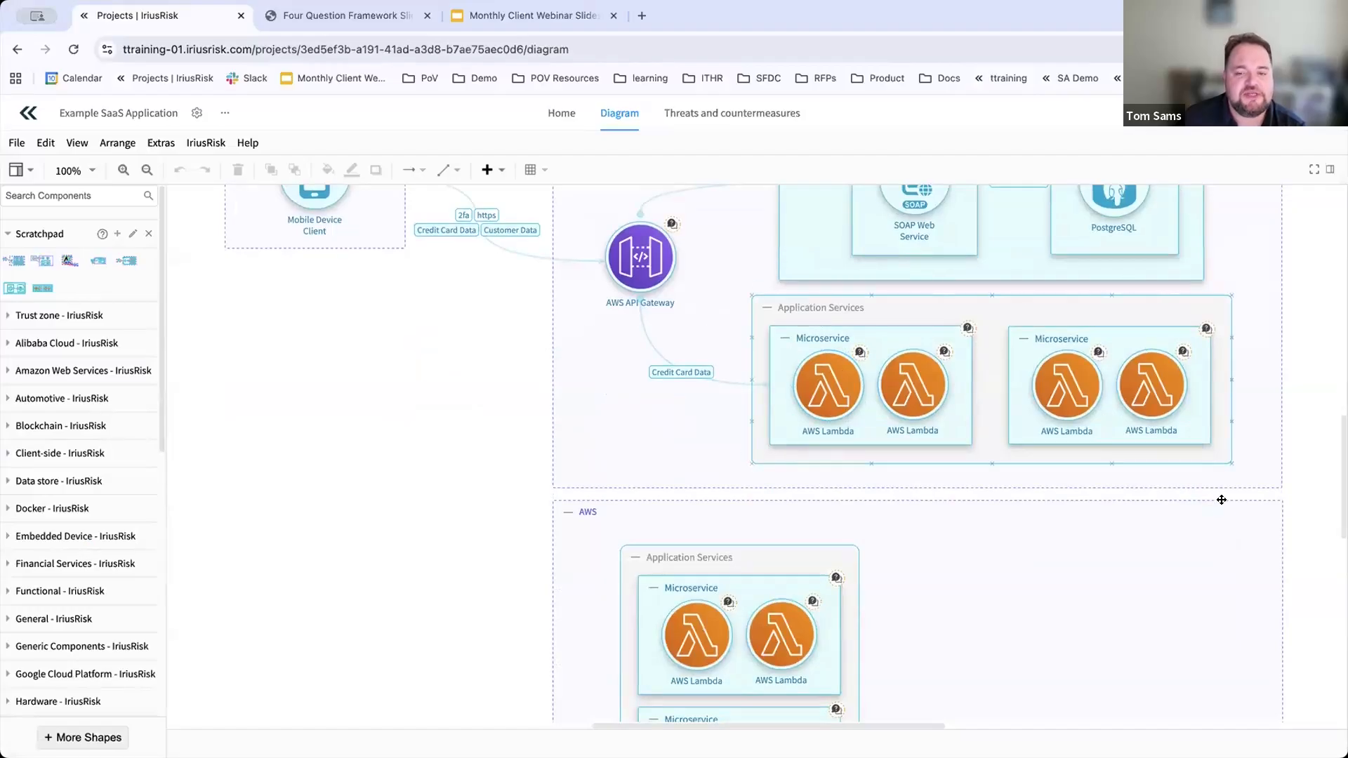
{"action": "scroll", "coordinate": [1197, 545], "scroll_direction": "up", "scroll_amount": 2}
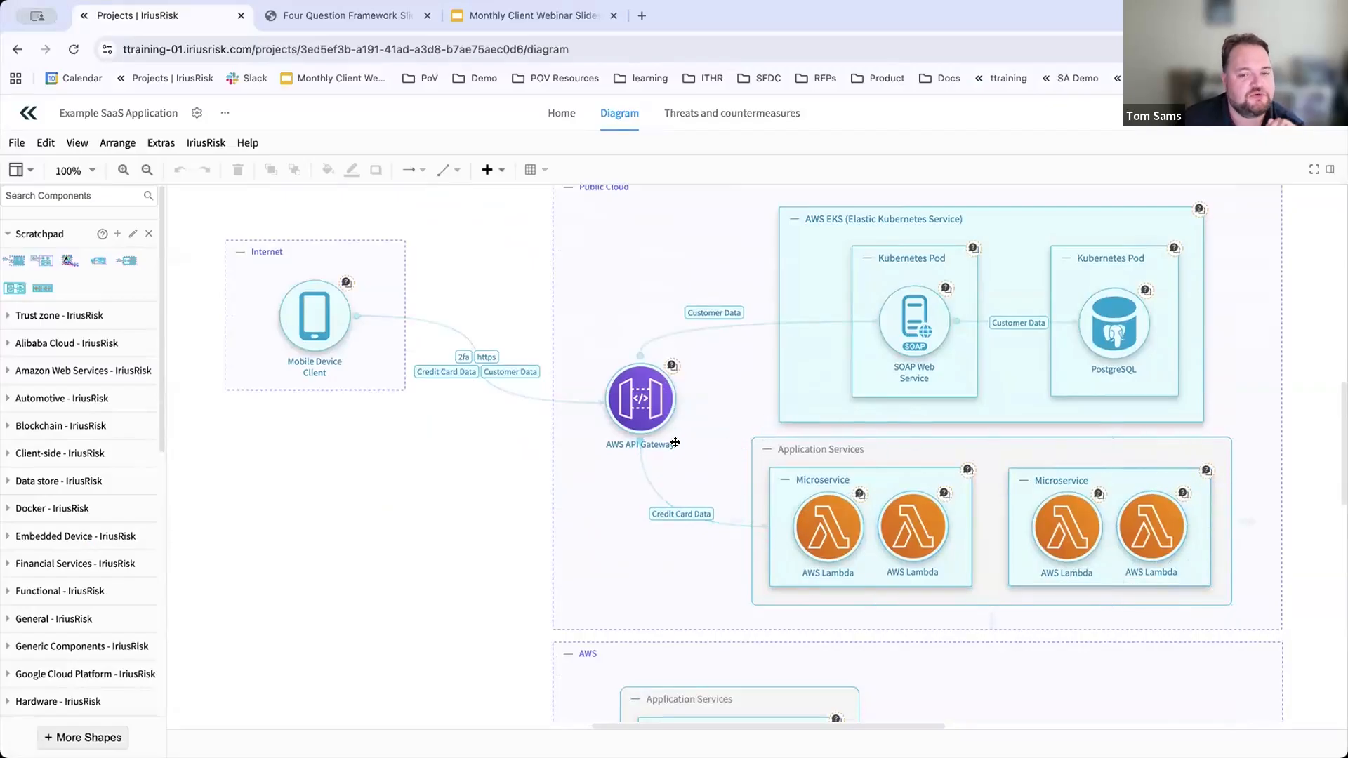
{"action": "left_click", "coordinate": [222, 114]}
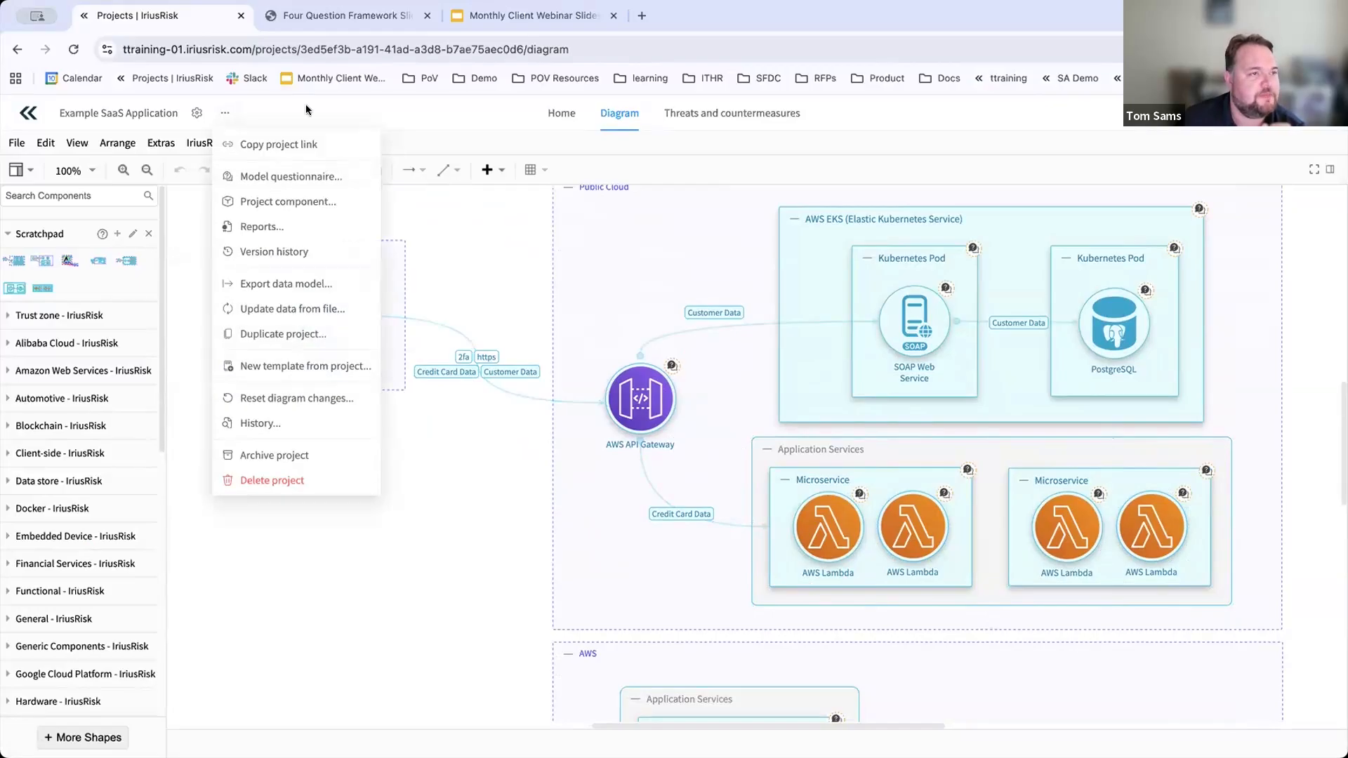
Step: Create a new project named Example Project Component MS Architecture with the reference ID example-project-component-ms-architecture
{"action": "left_click", "coordinate": [34, 118]}
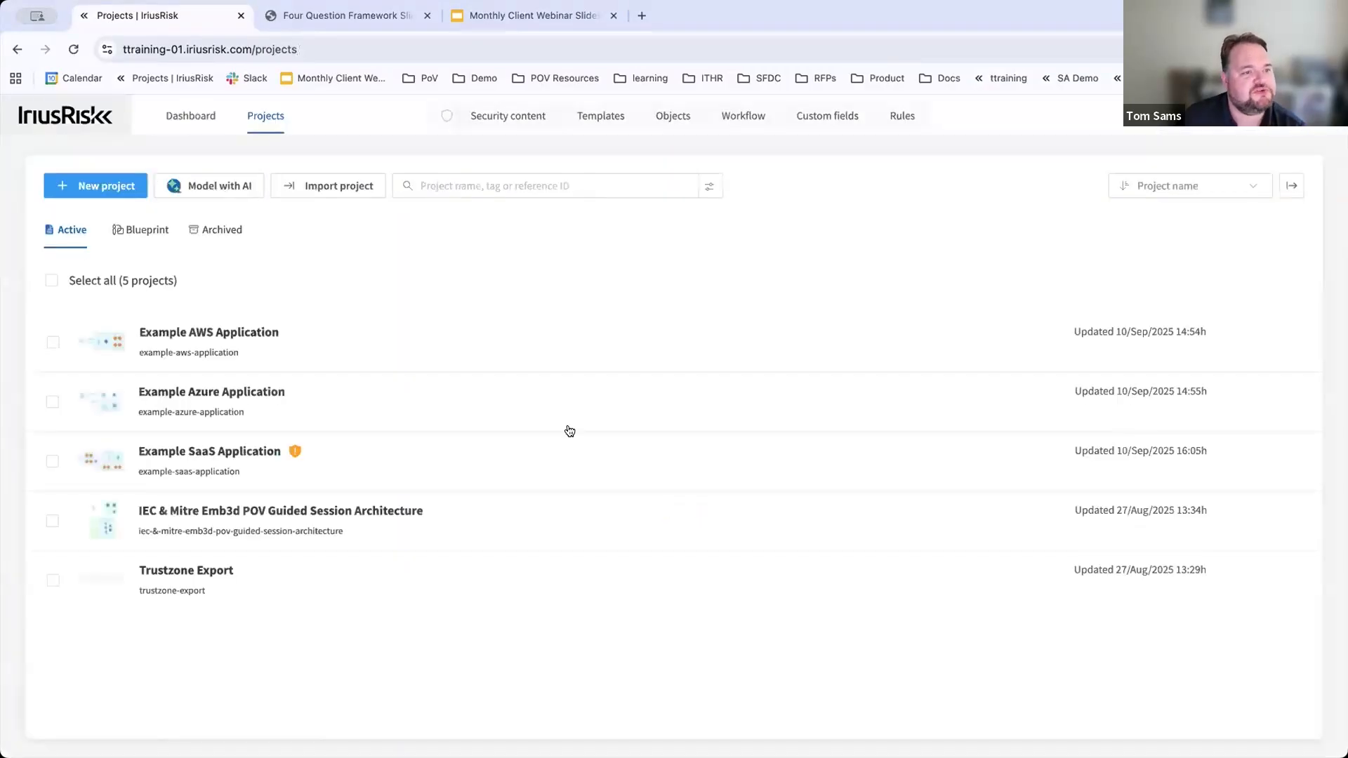
{"action": "left_click", "coordinate": [103, 188]}
{"action": "left_click", "coordinate": [622, 230]}
{"action": "type", "text": "Example Project"}
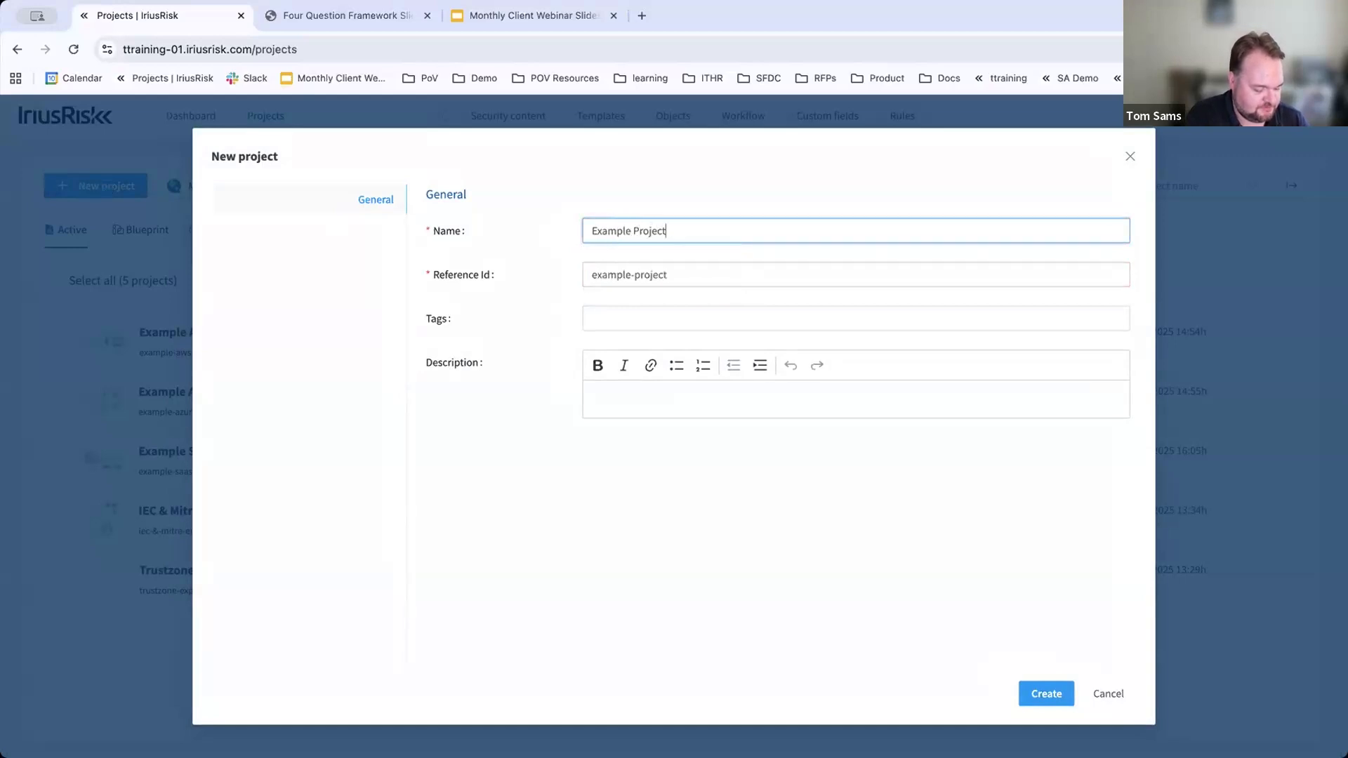
{"action": "type", "text": " component"}
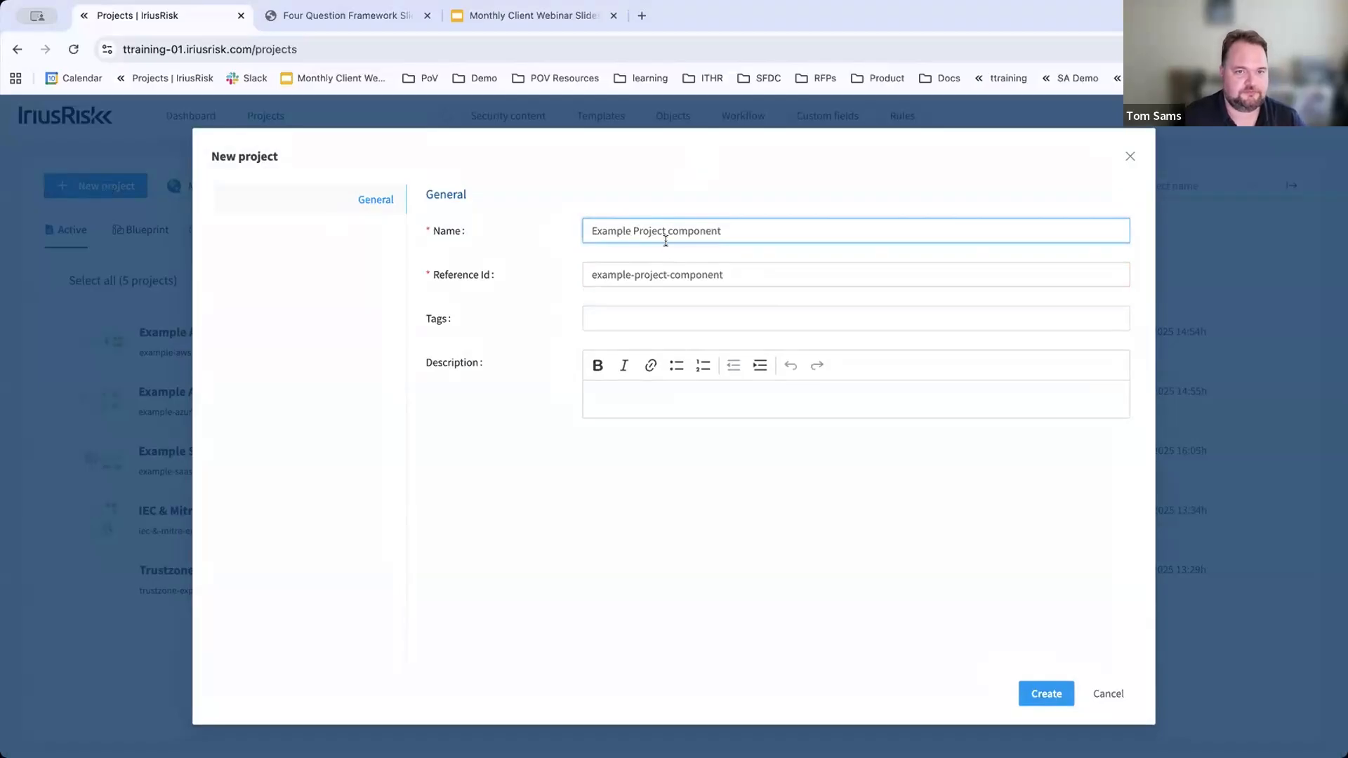
{"action": "type", "text": "C"}
{"action": "key", "text": "End"}
{"action": "type", "text": "MS Architecture"}
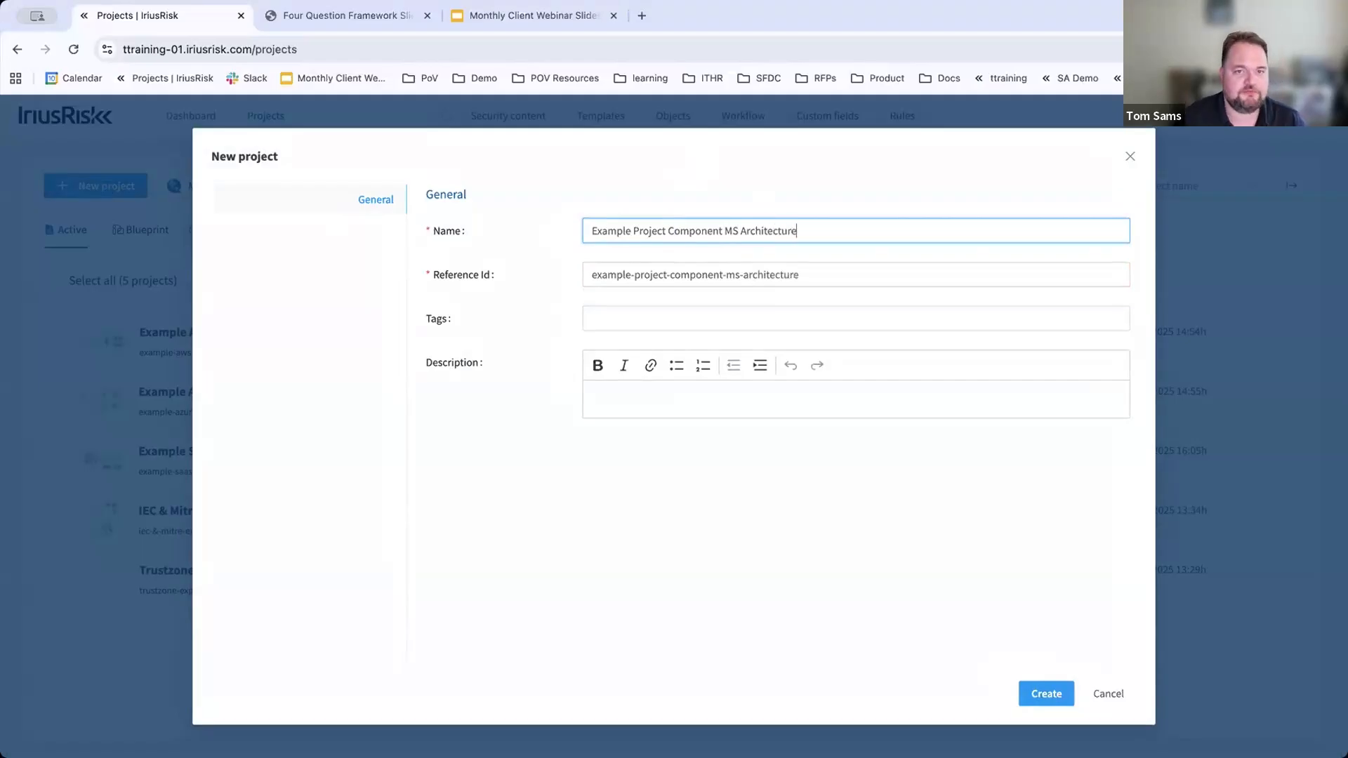
{"action": "left_click", "coordinate": [1036, 694]}
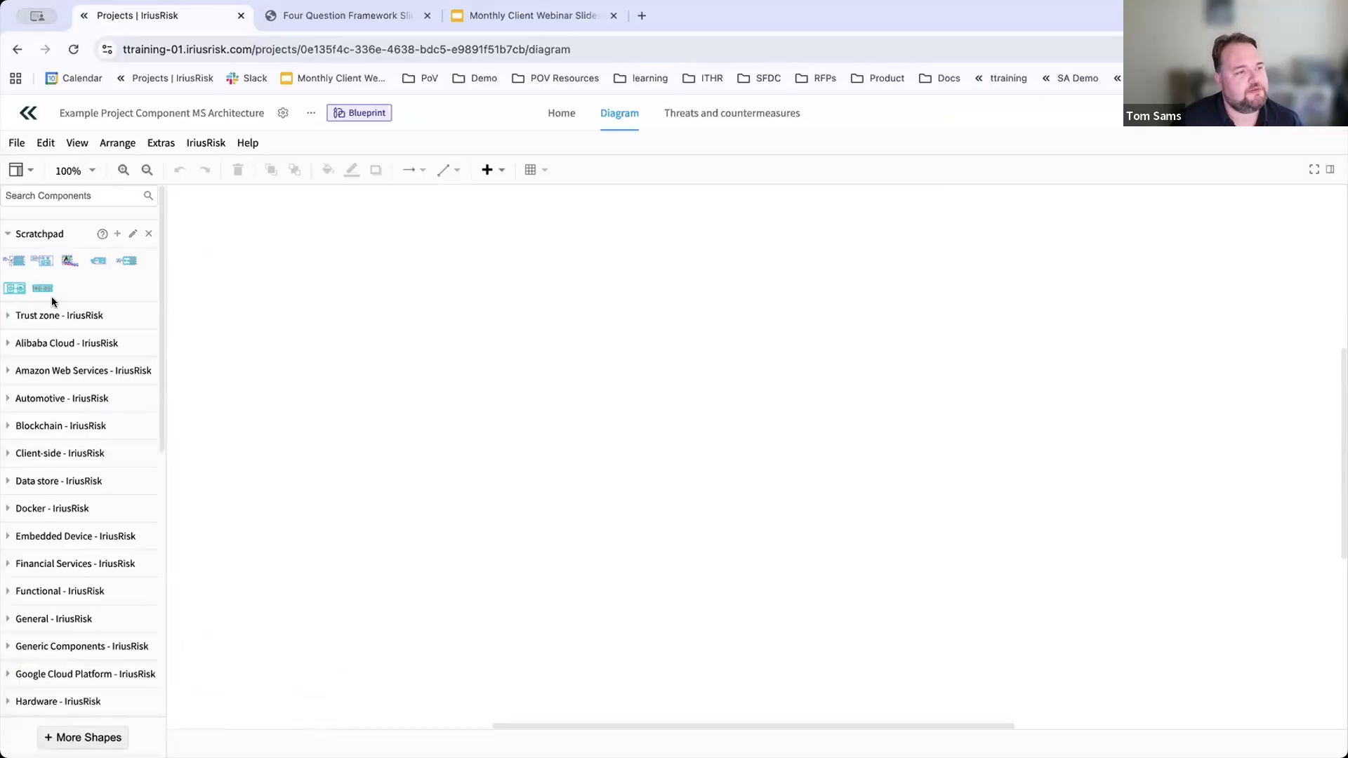
Step: Place the saved Application Services group with two Lambda microservices from the scratchpad into the project diagram and update the threat model
{"action": "mouse_move", "coordinate": [42, 289]}
{"action": "left_click_drag", "start_coordinate": [42, 289], "coordinate": [275, 271]}
{"action": "left_click", "coordinate": [1190, 114]}
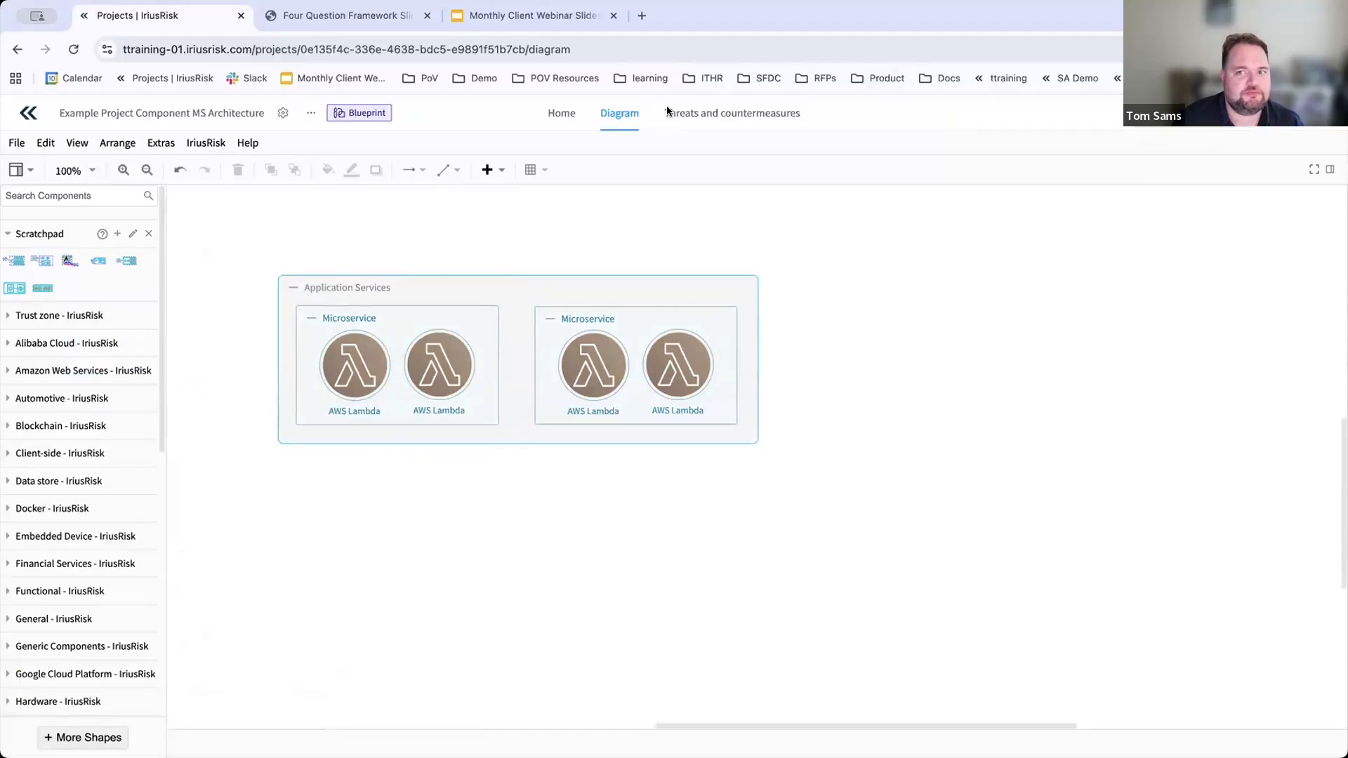
{"action": "left_click", "coordinate": [1154, 428]}
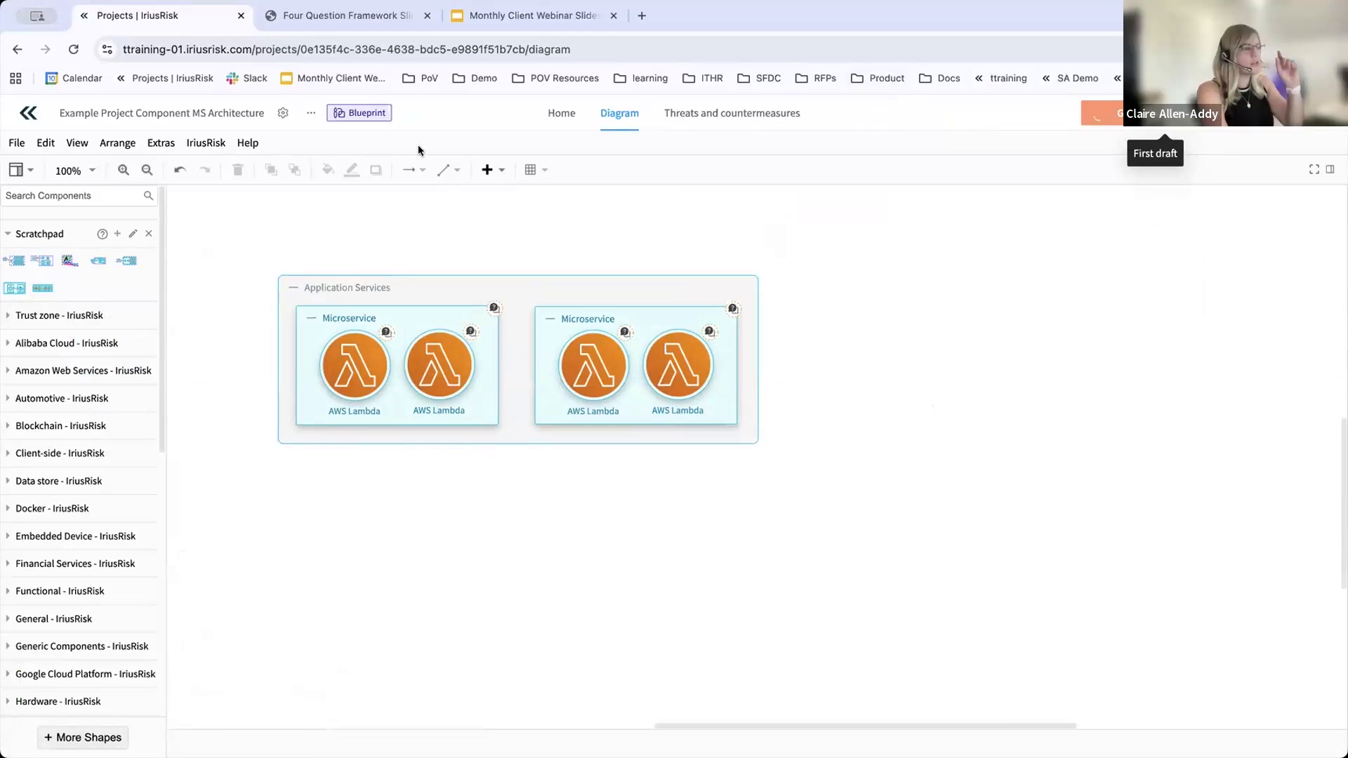
Step: Start a new project component from this project's threat model and assign it to the Custom category
{"action": "left_click", "coordinate": [311, 113]}
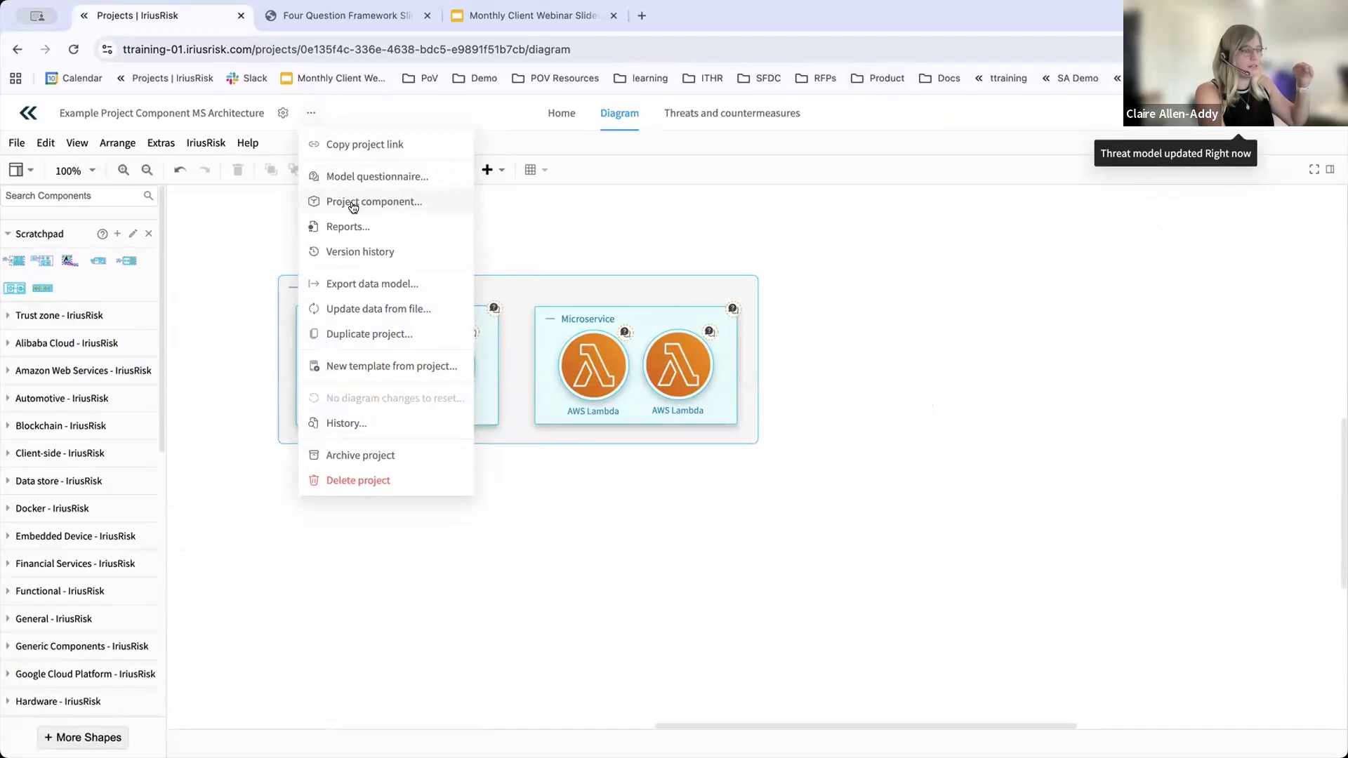
{"action": "left_click", "coordinate": [615, 232]}
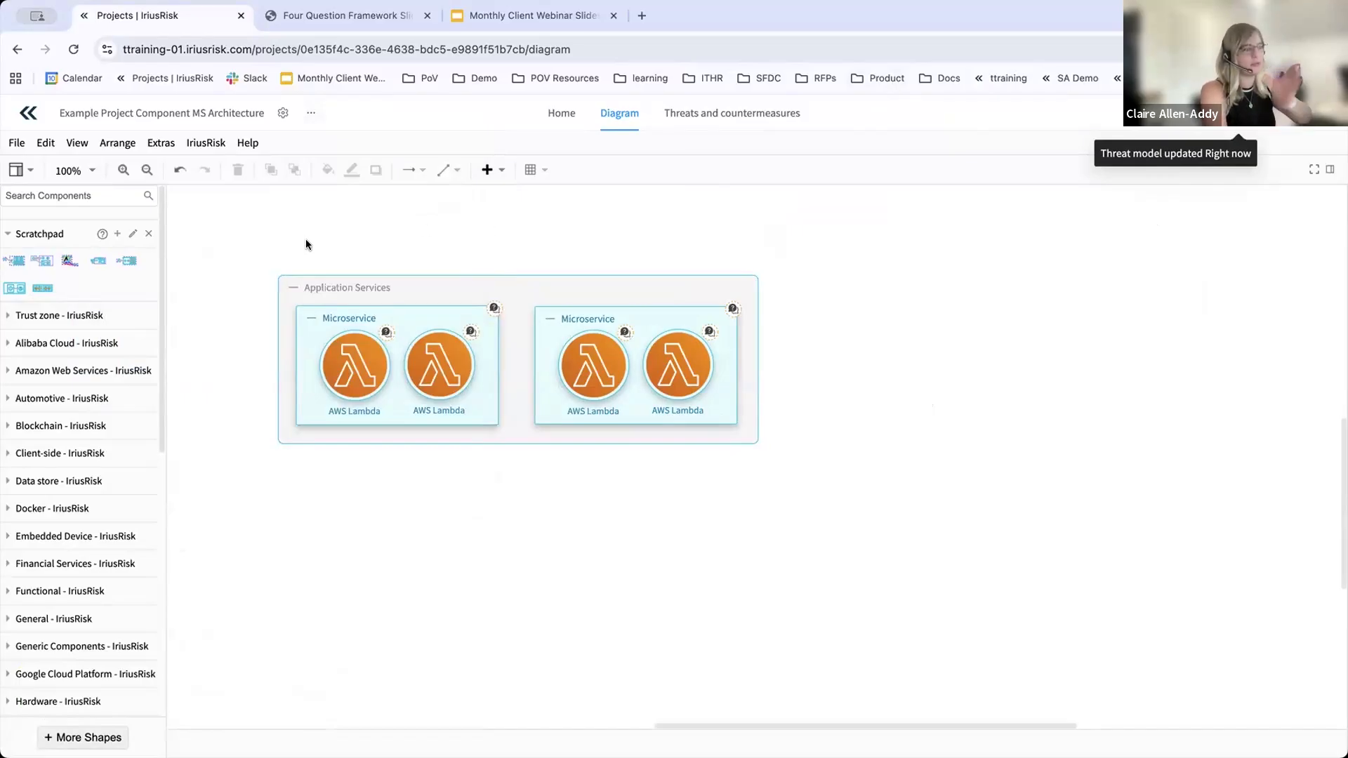
{"action": "left_click", "coordinate": [311, 116]}
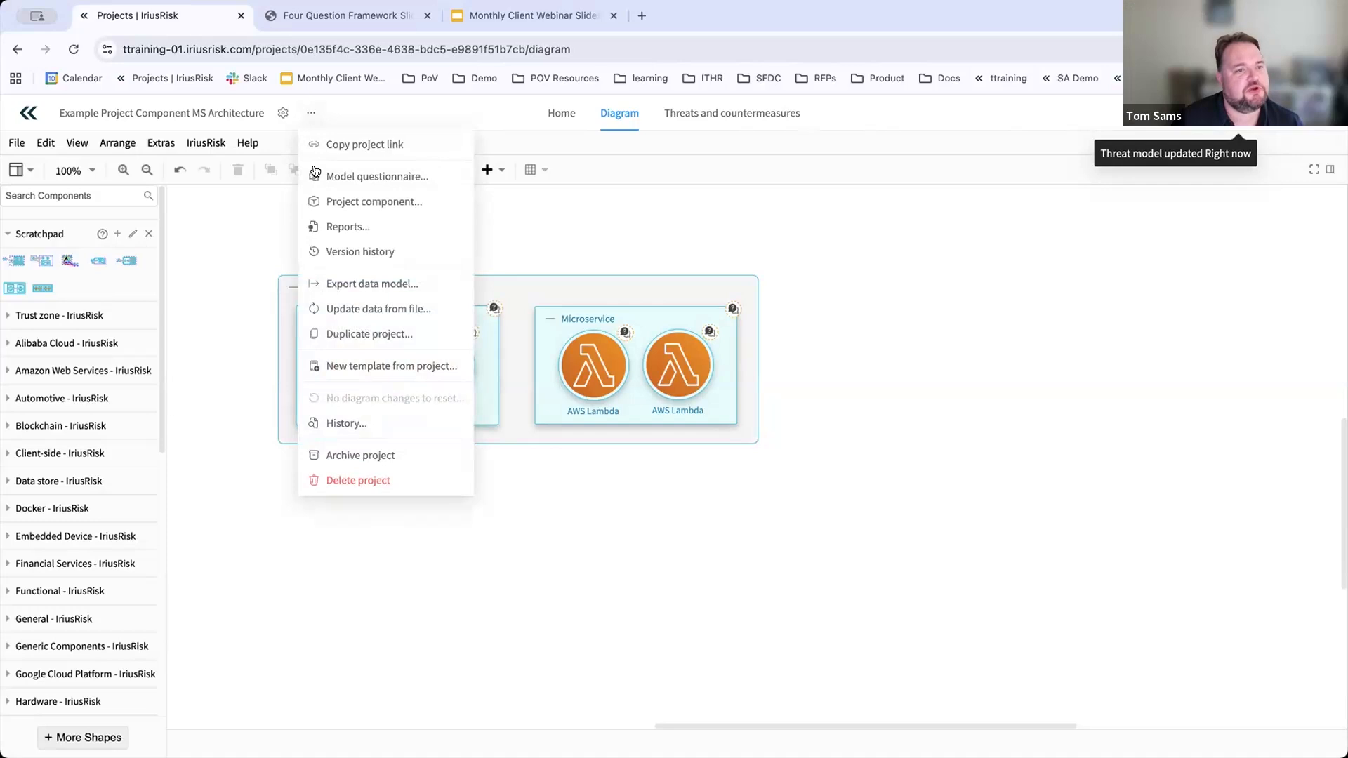
{"action": "left_click", "coordinate": [373, 205]}
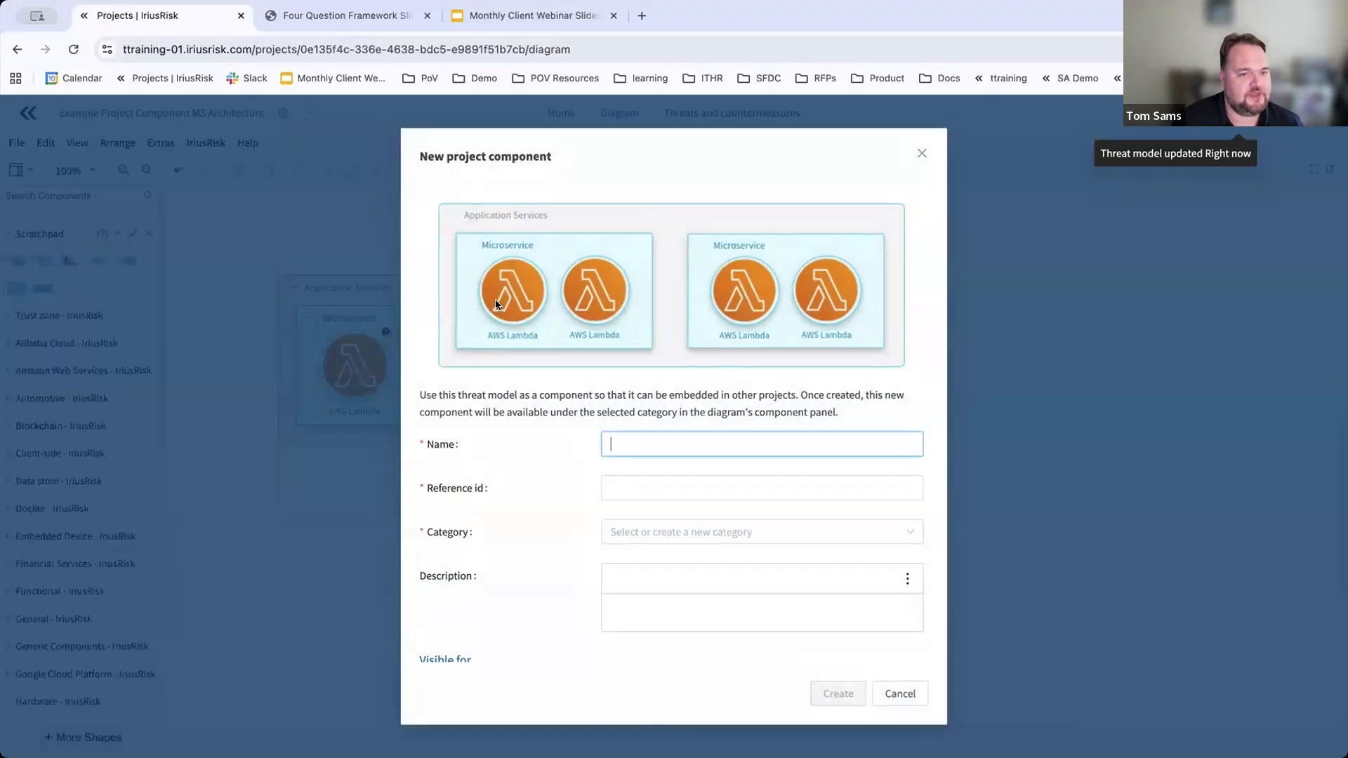
{"action": "left_click", "coordinate": [672, 533]}
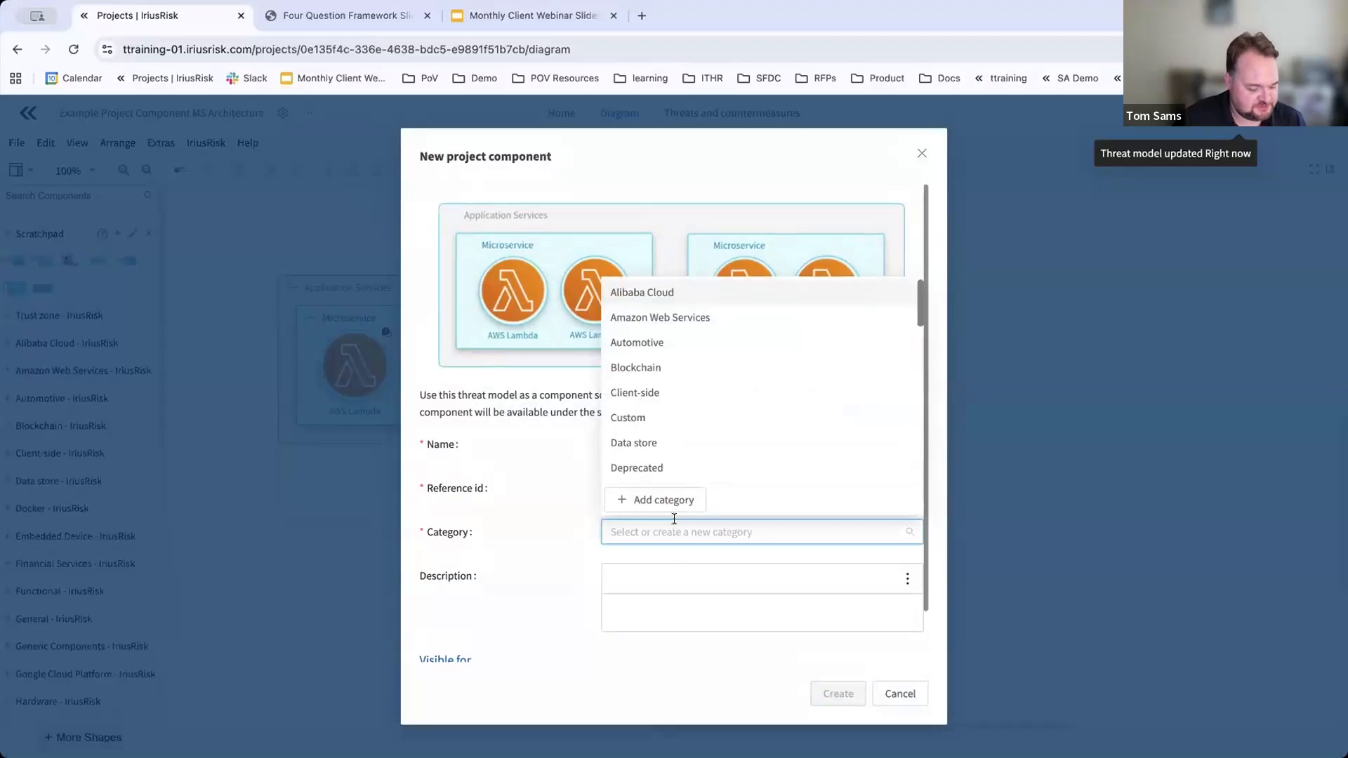
{"action": "type", "text": "Custo"}
{"action": "key", "text": "BackSpace"}
{"action": "left_click", "coordinate": [653, 555]}
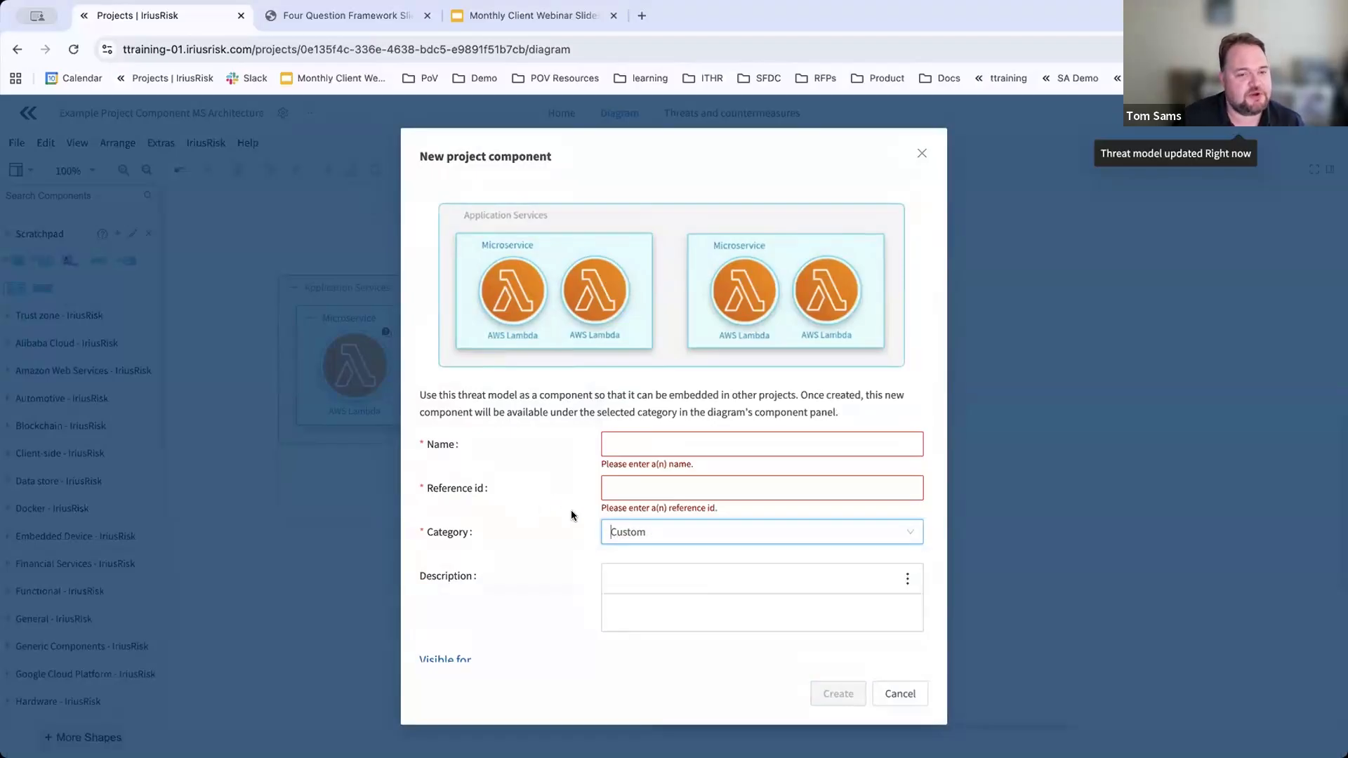
Step: Name the project component Custom Architecture MS with the reference ID custom-architecture-ms and create it, shared with anyone in the organization
{"action": "left_click", "coordinate": [631, 443]}
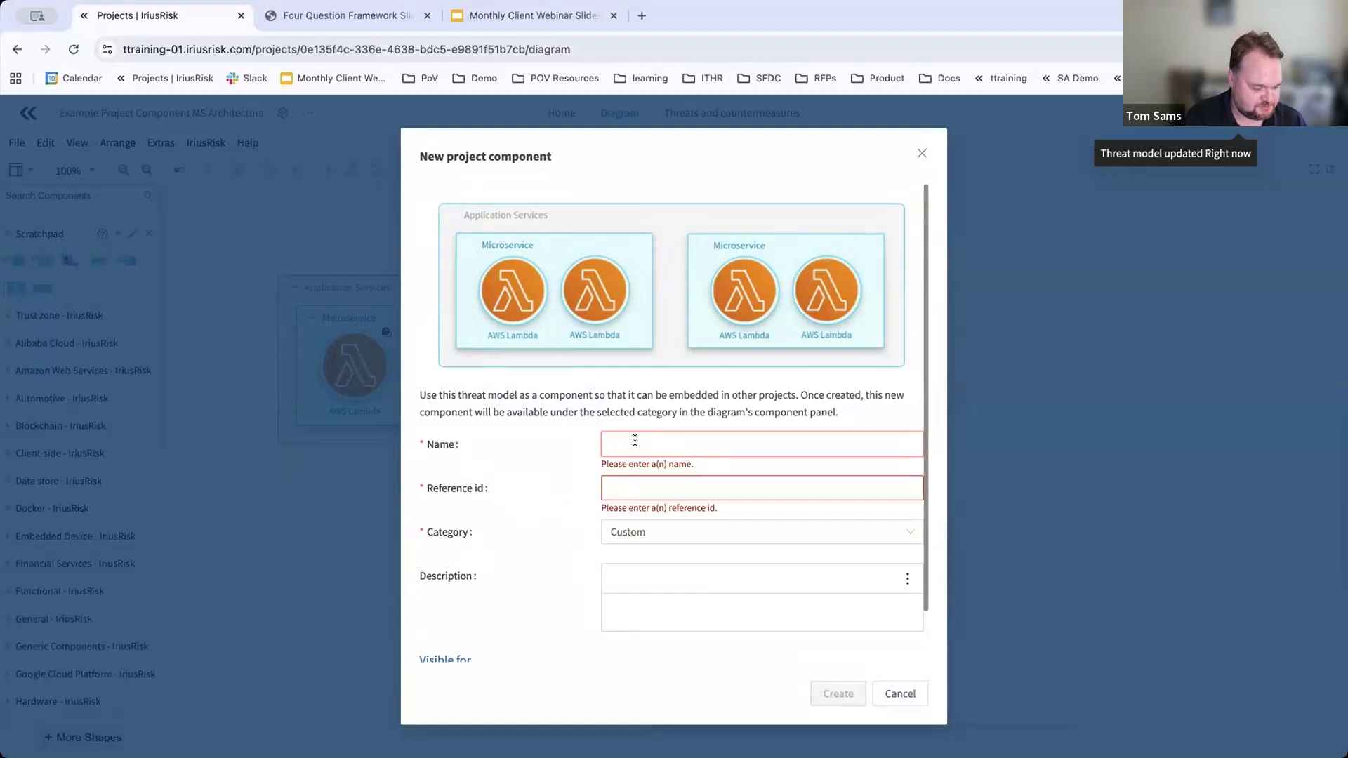
{"action": "type", "text": "Custo"}
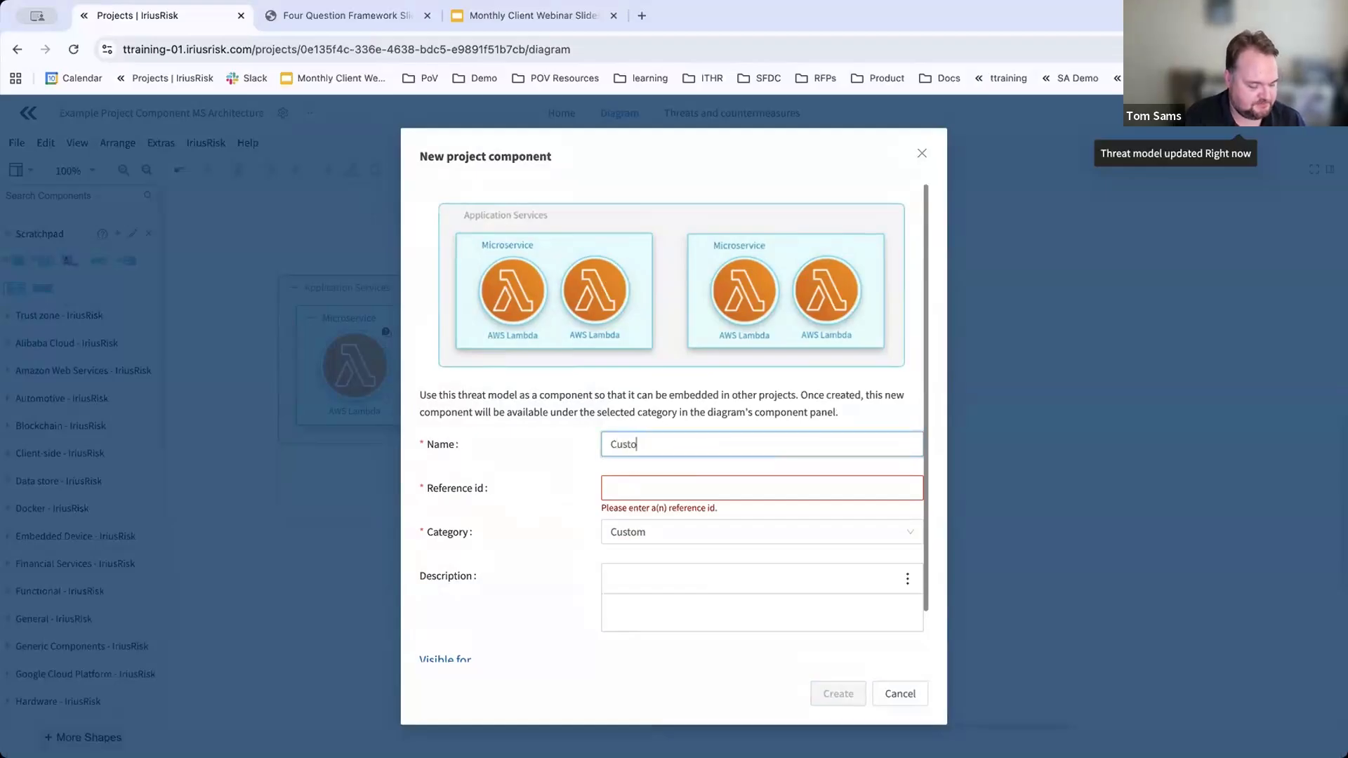
{"action": "type", "text": "m Archi"}
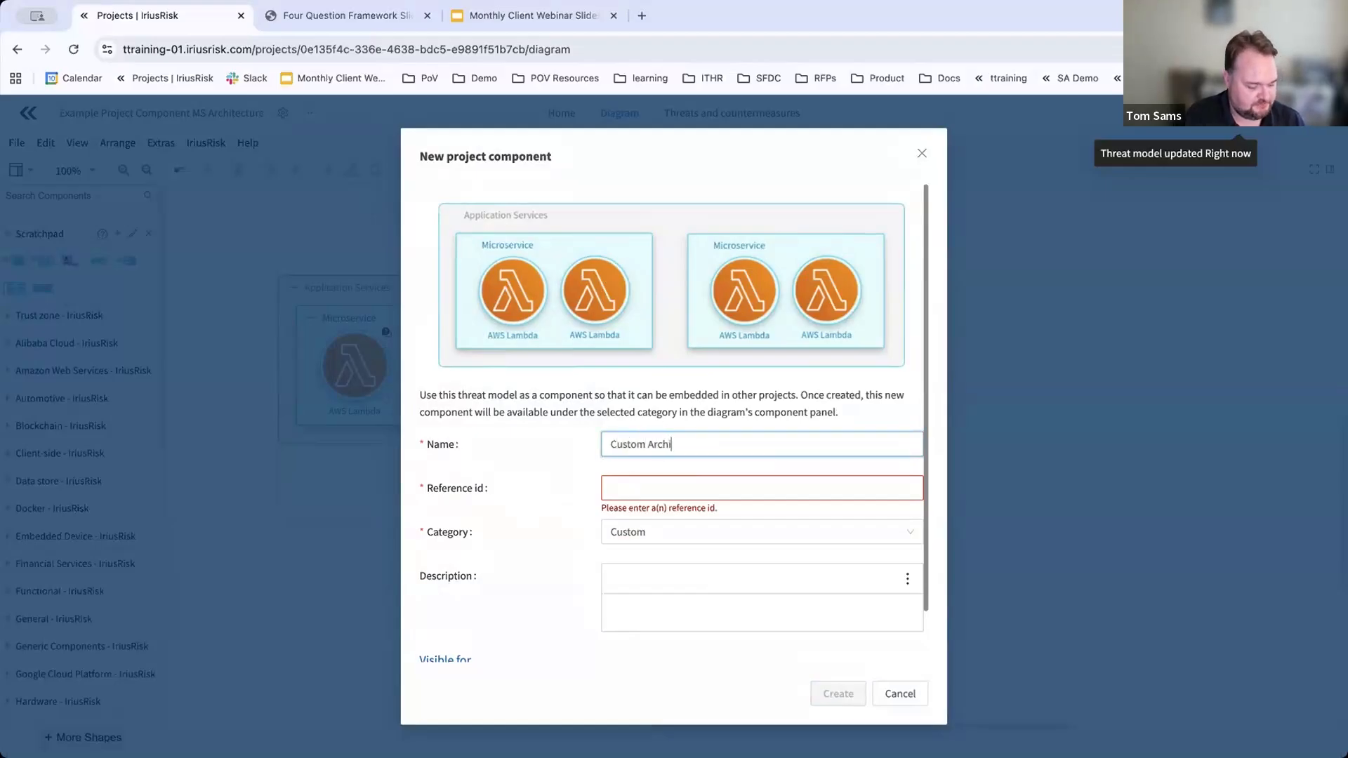
{"action": "type", "text": "tecture MS"}
{"action": "left_click", "coordinate": [698, 486]}
{"action": "left_click", "coordinate": [750, 619]}
{"action": "scroll", "coordinate": [787, 621], "scroll_direction": "down", "scroll_amount": 2}
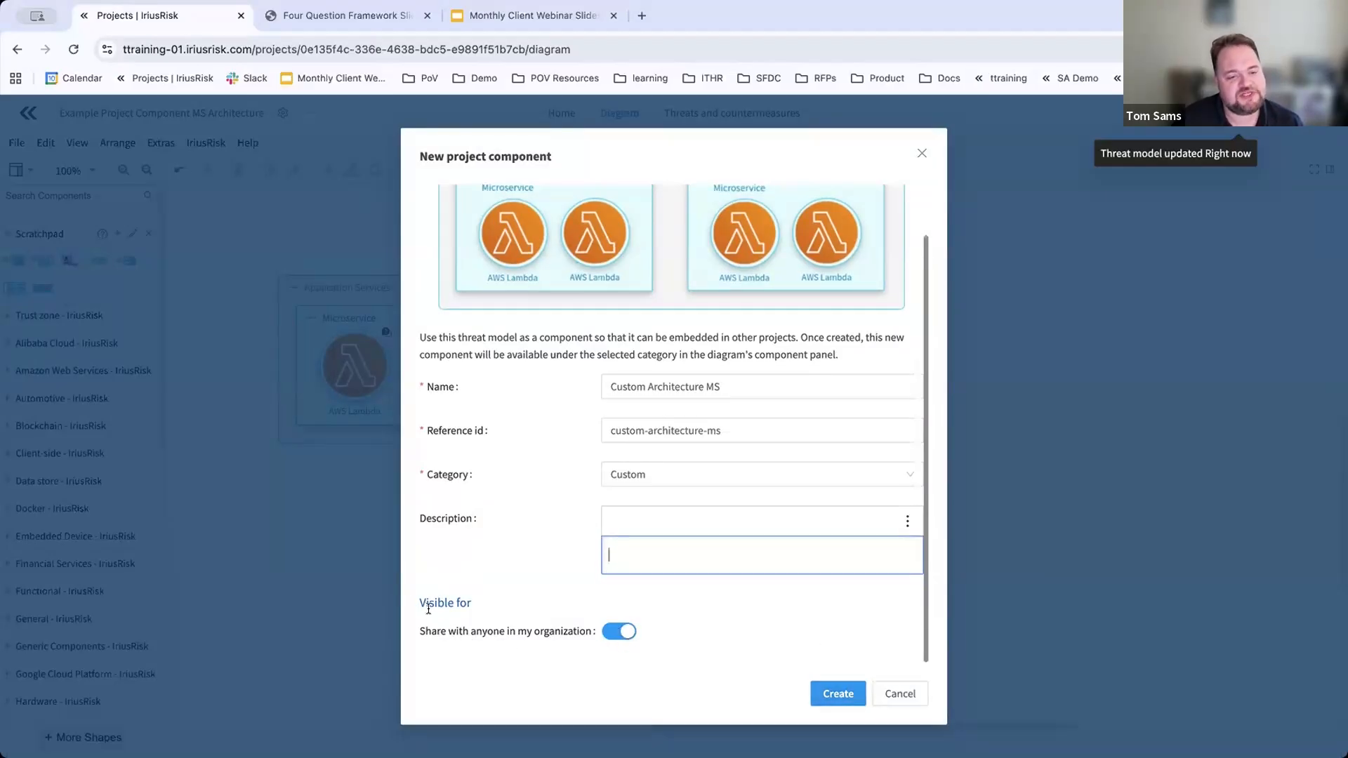
{"action": "left_click", "coordinate": [837, 694]}
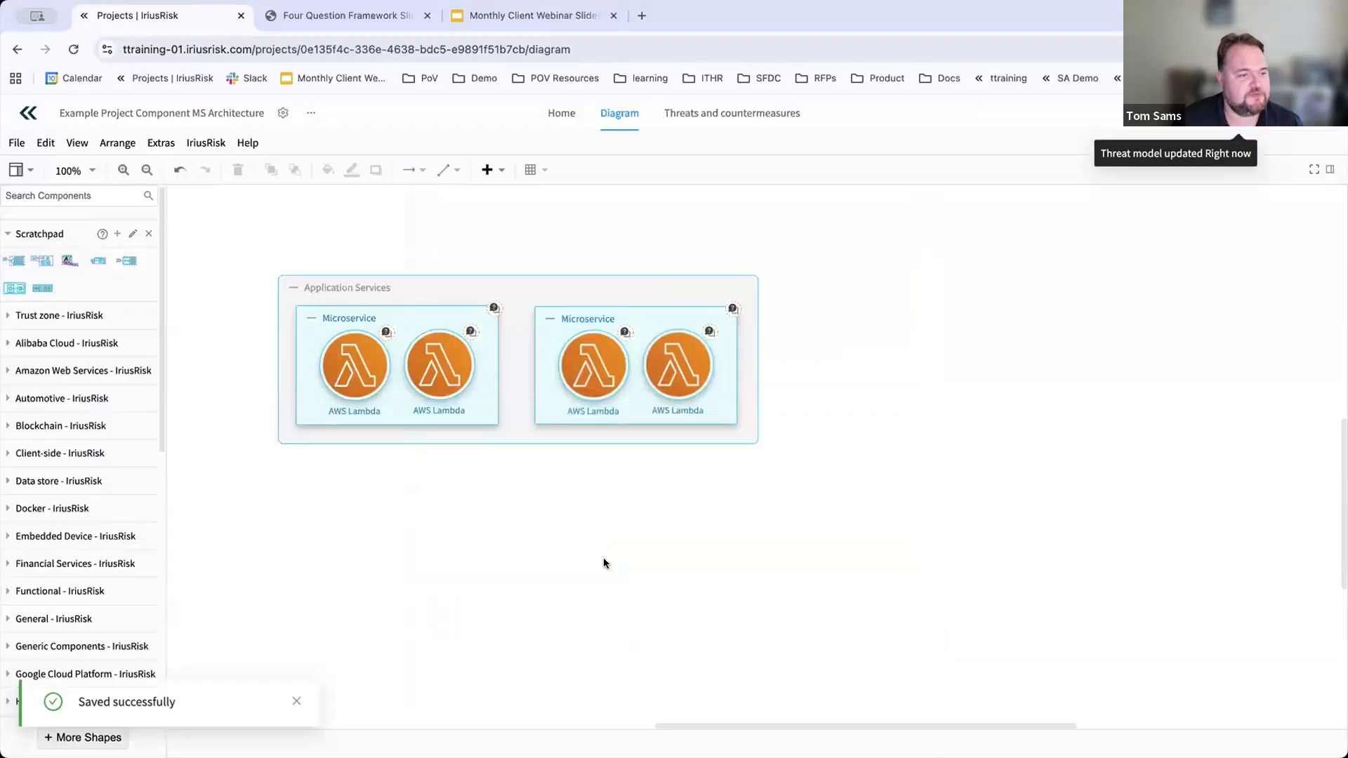
Step: In the Example SaaS Application project, delete the lower AWS trust zone and the Application Services group inside the Public Cloud zone
{"action": "left_click", "coordinate": [28, 114]}
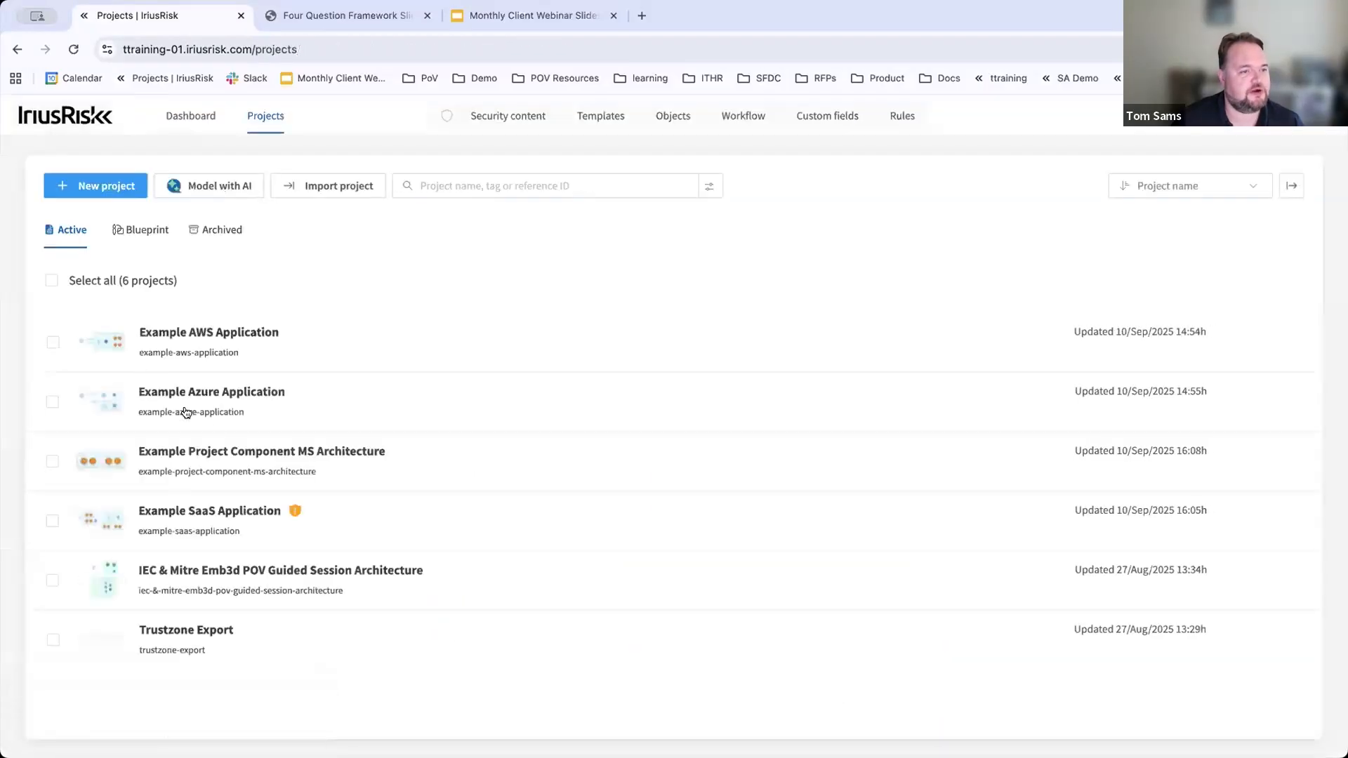
{"action": "left_click", "coordinate": [249, 511]}
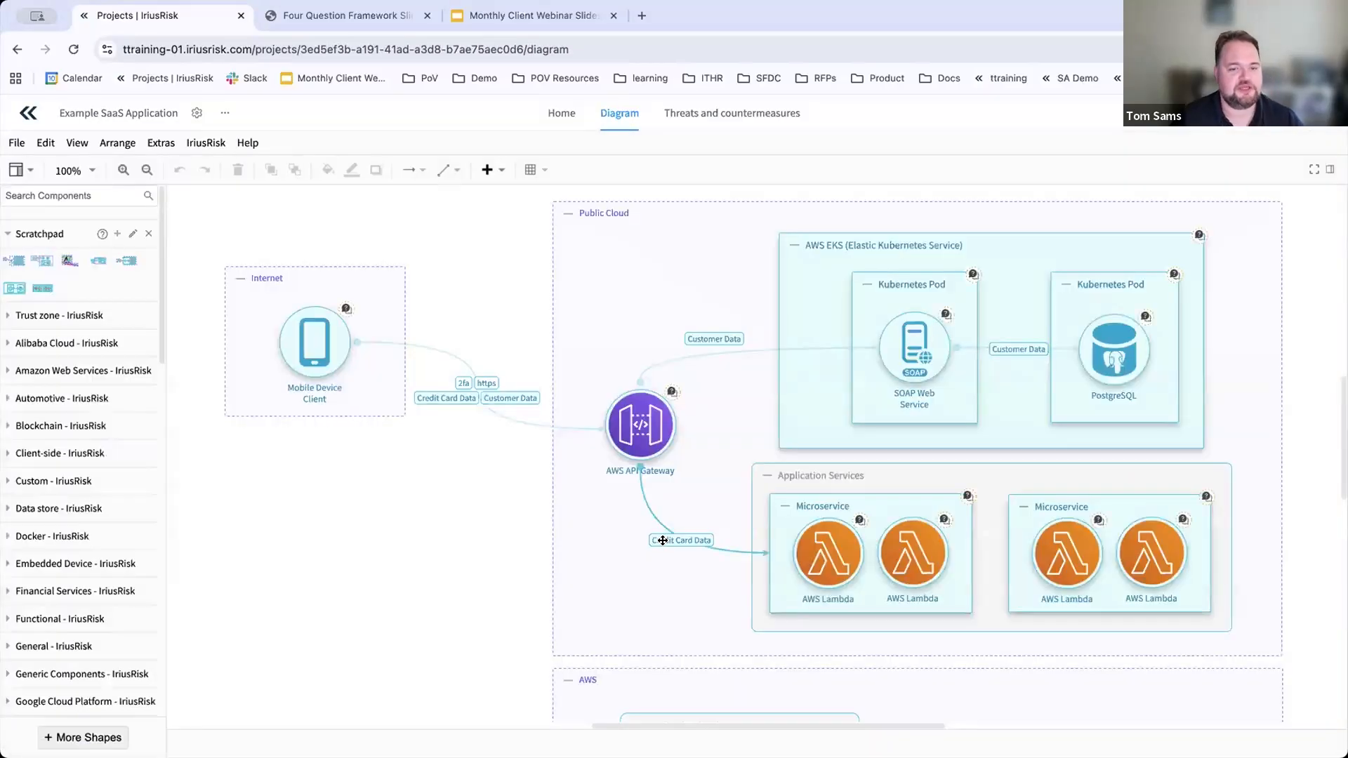
{"action": "scroll", "coordinate": [620, 601], "scroll_direction": "down", "scroll_amount": 3}
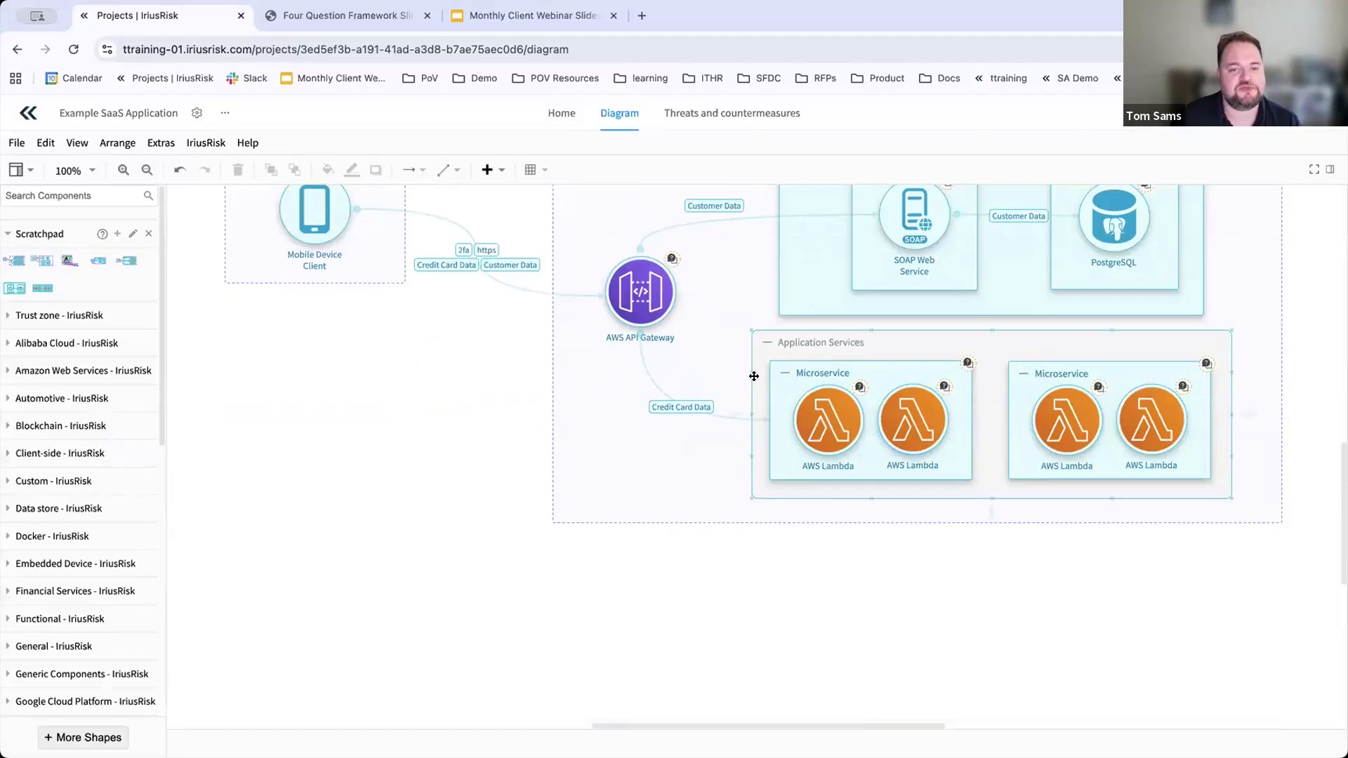
{"action": "left_click", "coordinate": [1026, 340]}
{"action": "key", "text": "Delete"}
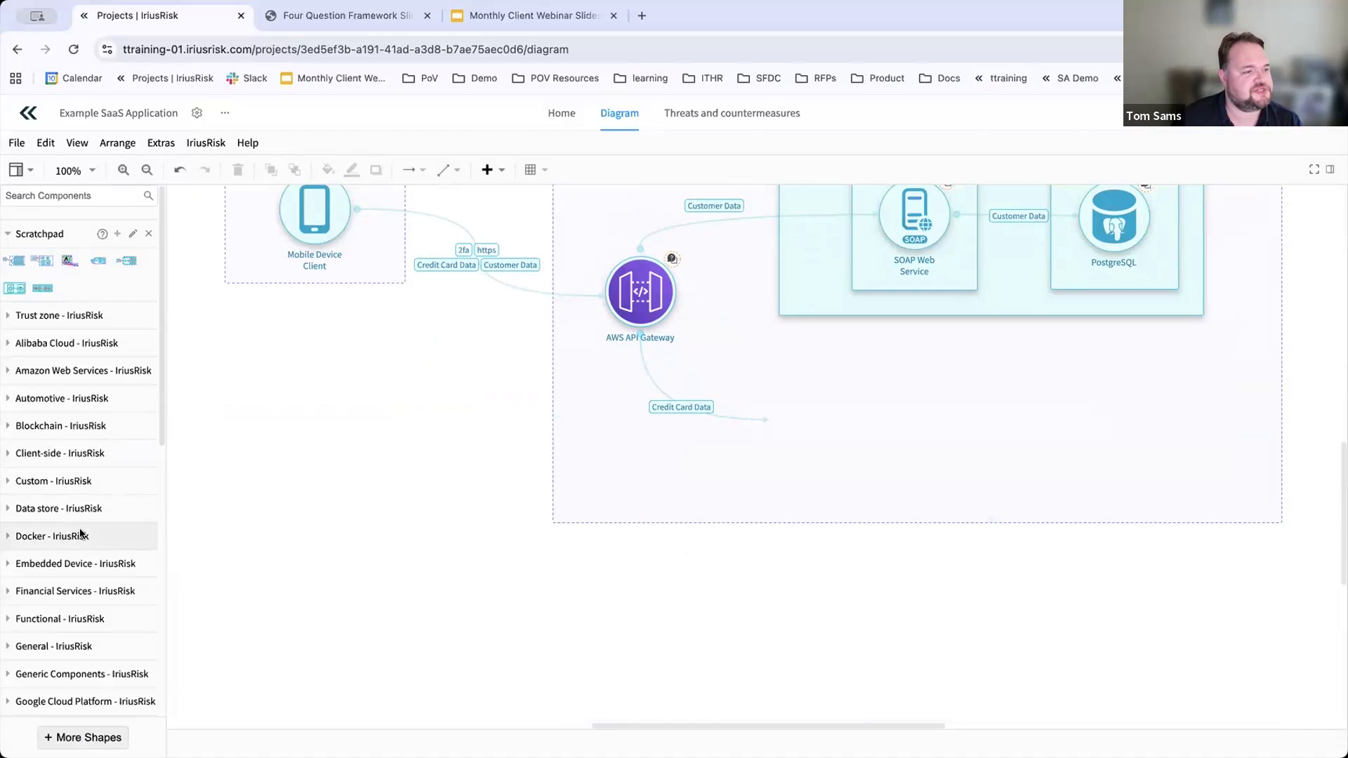
Step: Place the Custom Architecture MS component from the Custom category in the Public Cloud zone, at the end of the API Gateway's Credit Card Data flow
{"action": "left_click", "coordinate": [28, 487]}
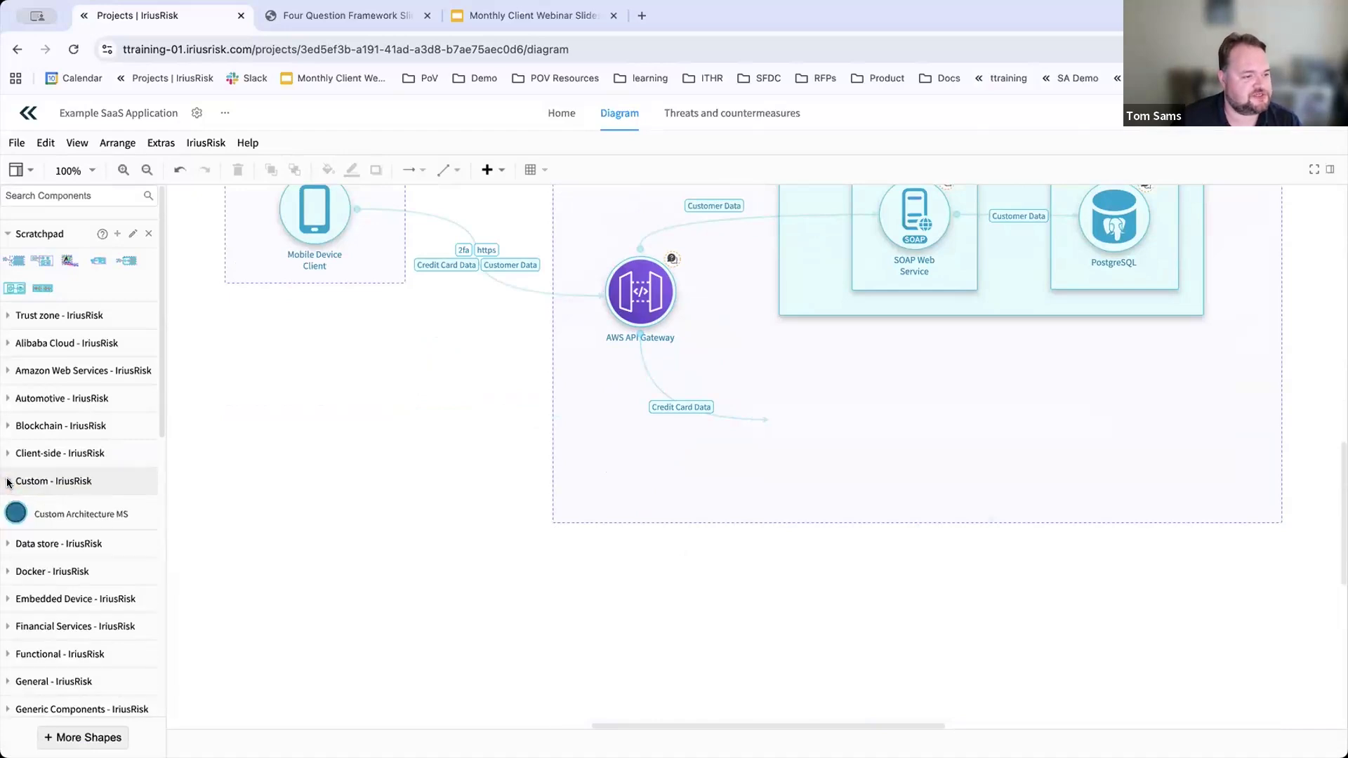
{"action": "left_click_drag", "start_coordinate": [46, 513], "coordinate": [761, 380]}
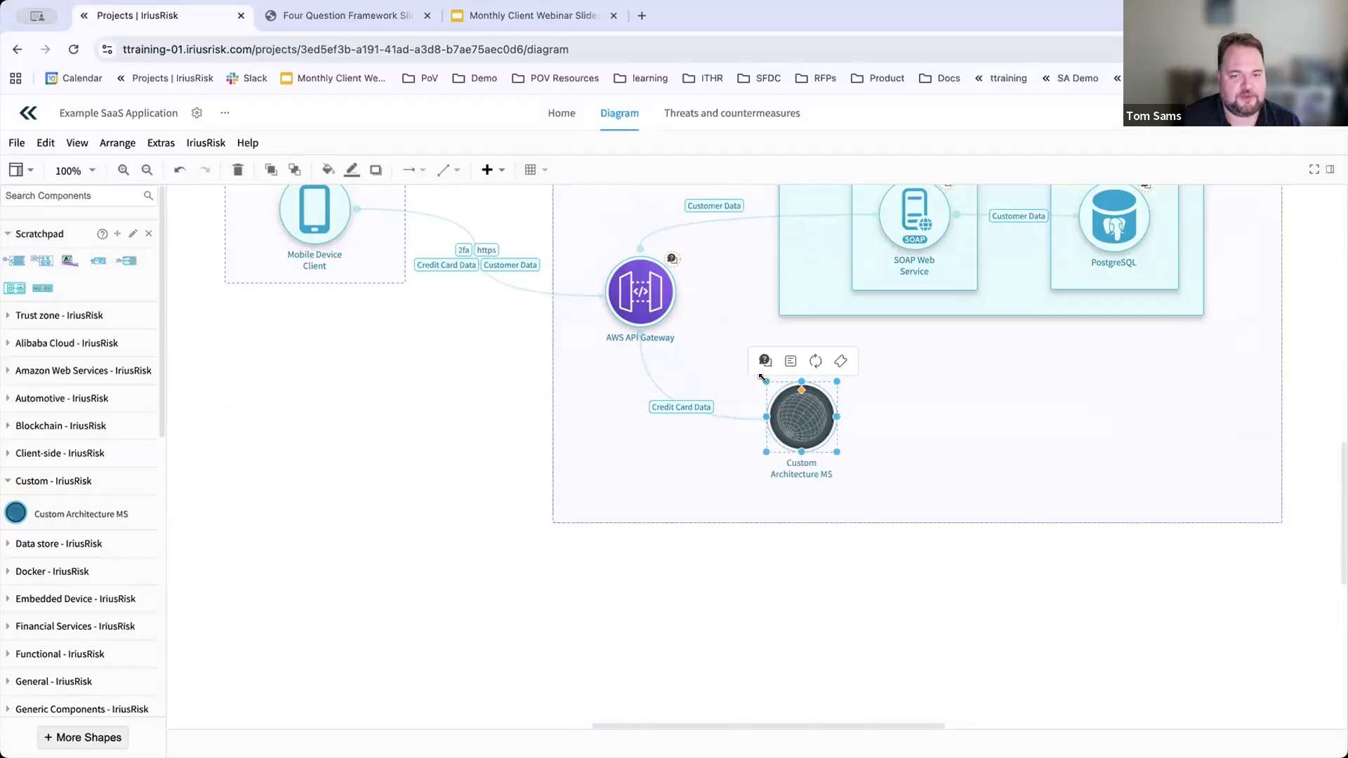
{"action": "left_click", "coordinate": [875, 651]}
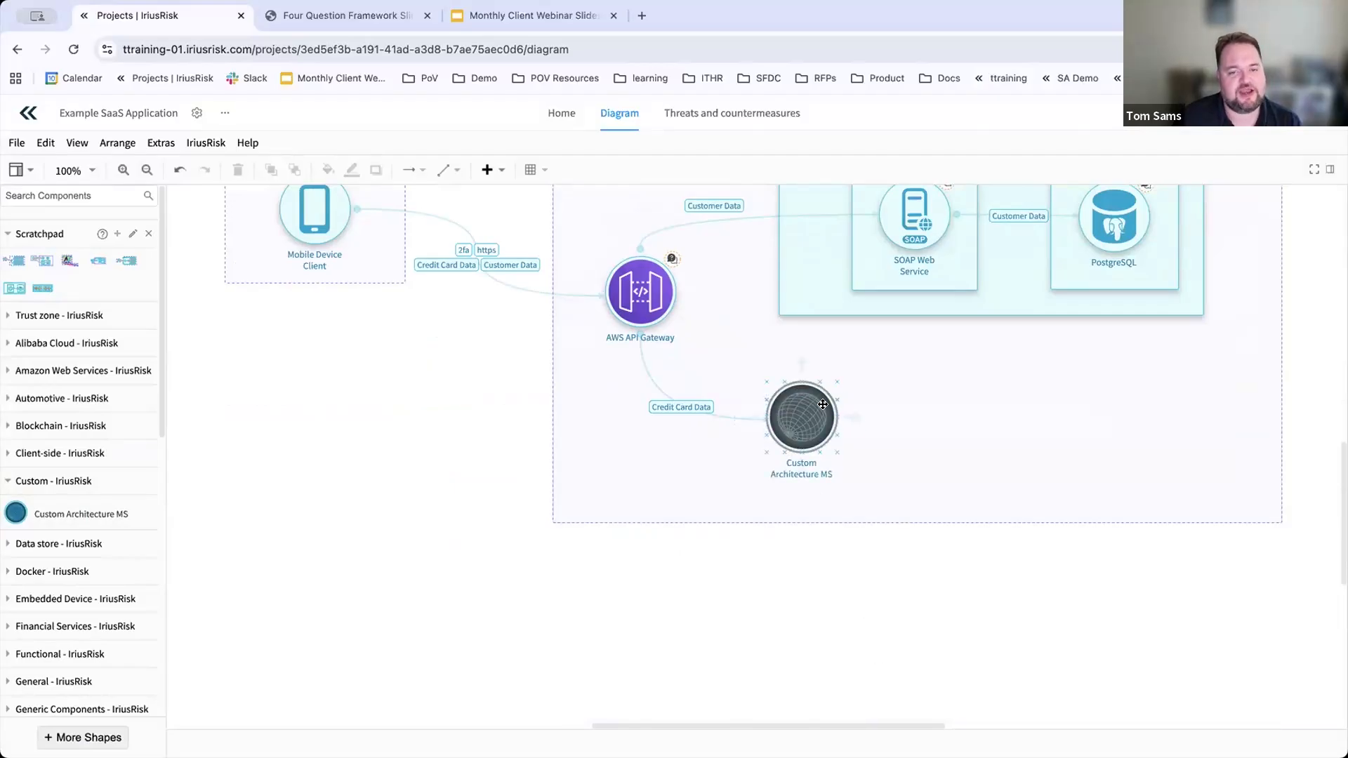
Step: Return to the projects list, open the new project form to examine its general fields, and dismiss it without creating a project
{"action": "scroll", "coordinate": [822, 407], "scroll_direction": "up", "scroll_amount": 2}
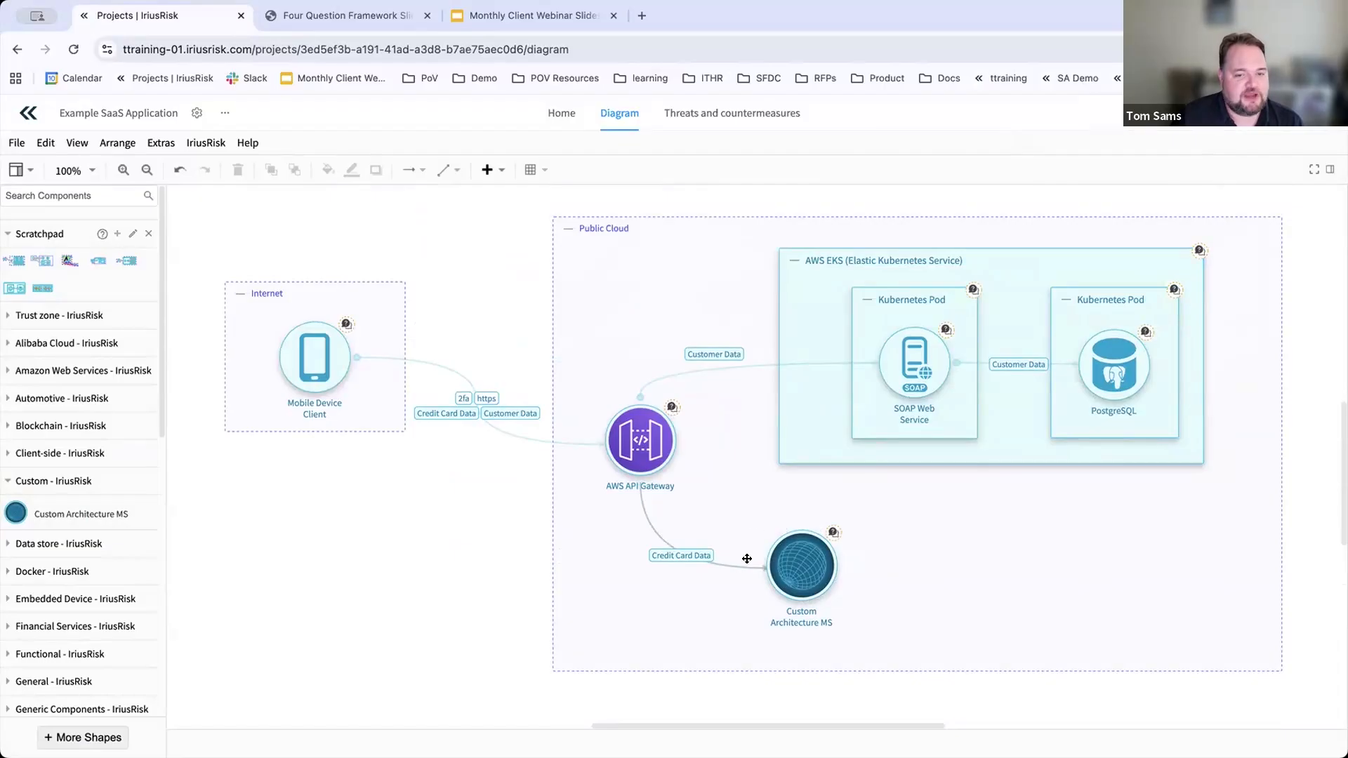
{"action": "left_click", "coordinate": [24, 115]}
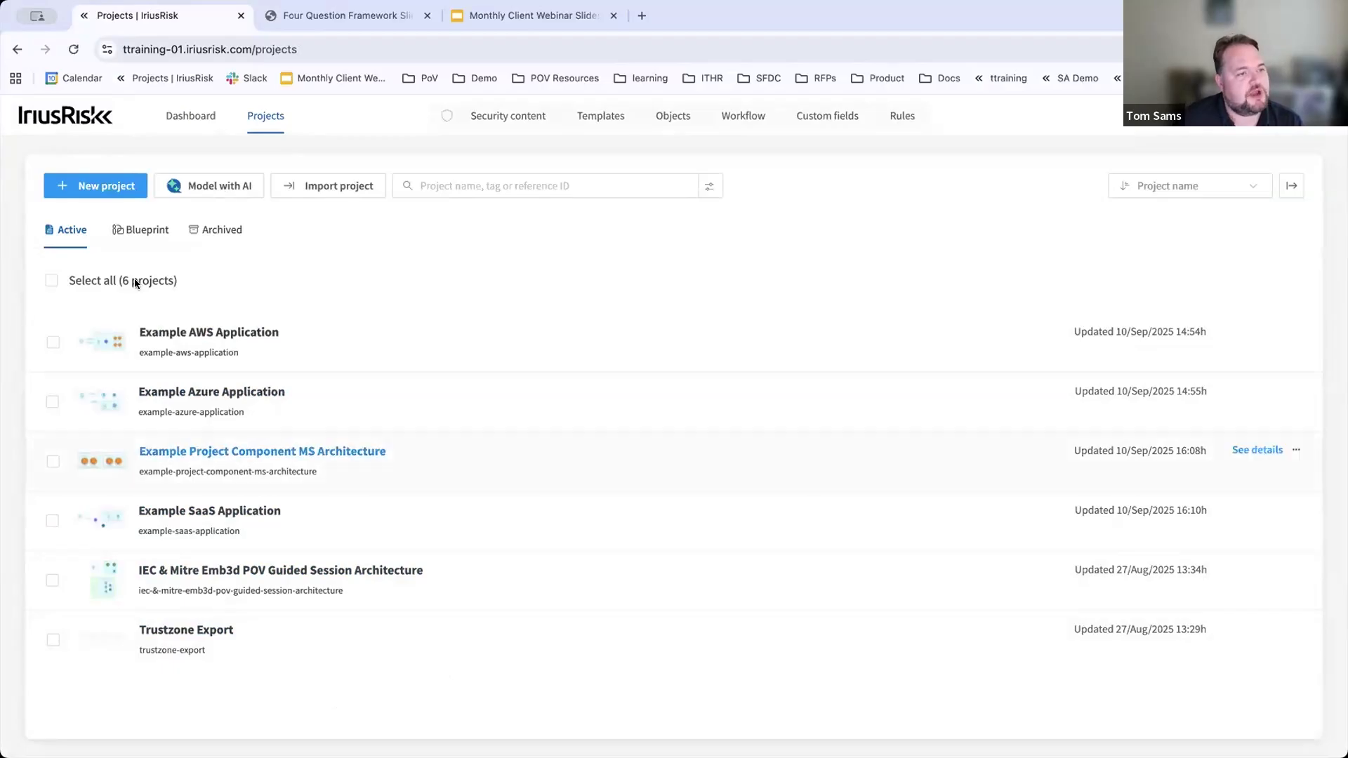
{"action": "left_click", "coordinate": [99, 188]}
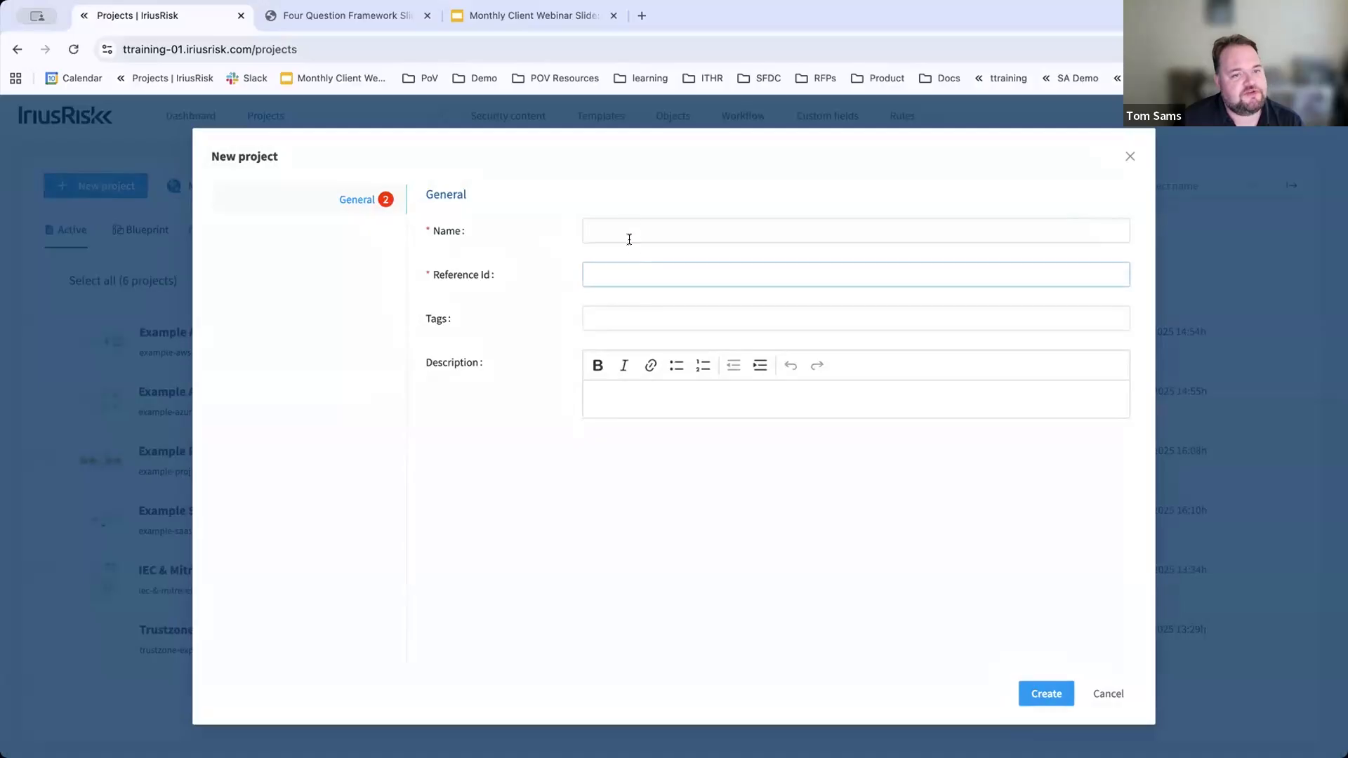
{"action": "left_click", "coordinate": [604, 233]}
{"action": "left_click", "coordinate": [595, 390]}
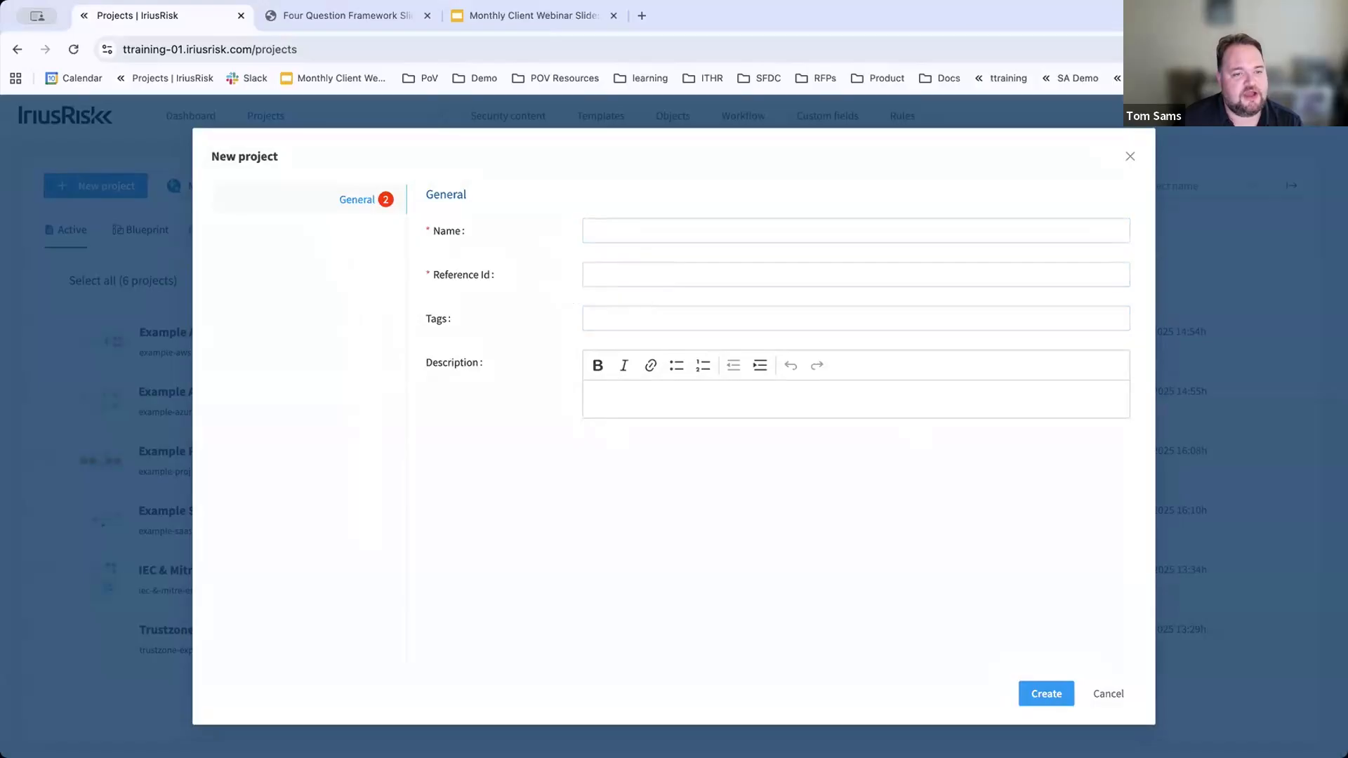
{"action": "left_click", "coordinate": [1109, 695]}
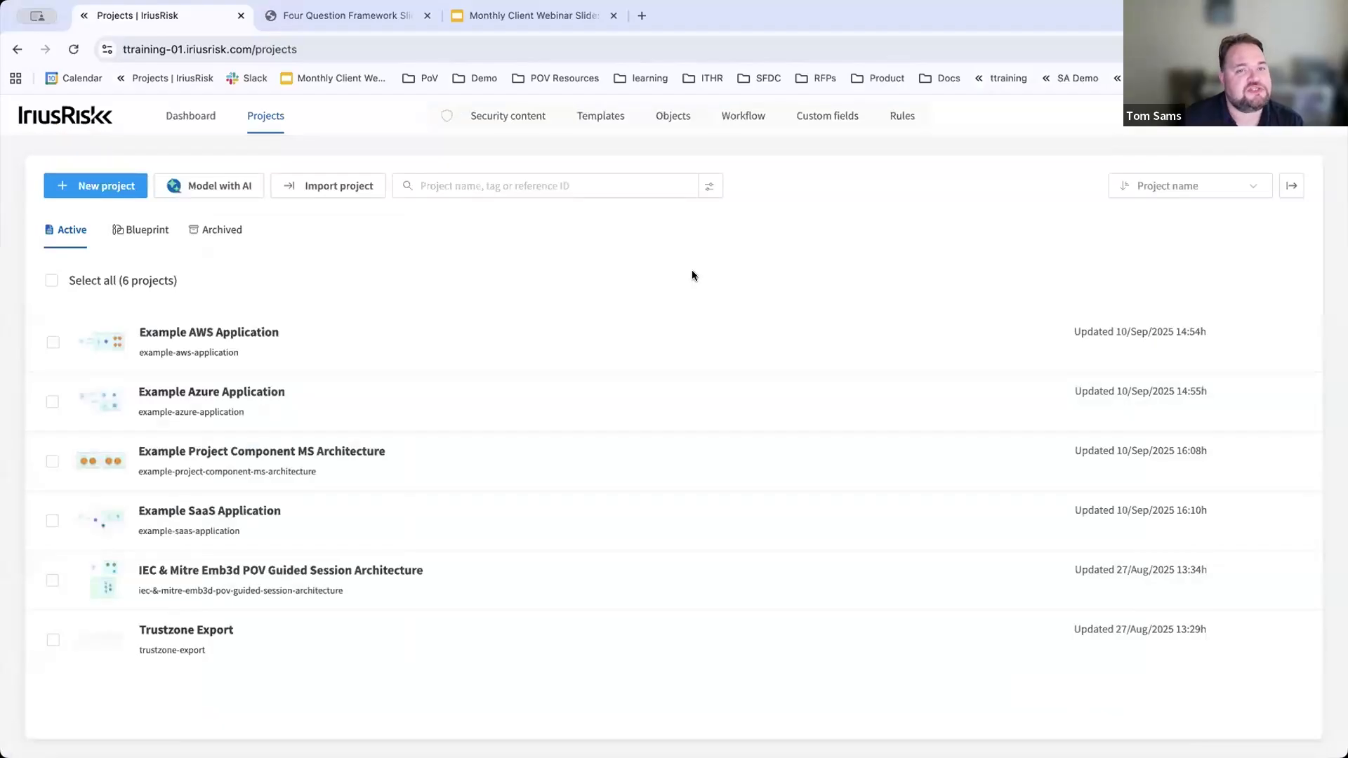
Step: Create a custom field group for projects named Custom Example
{"action": "left_click", "coordinate": [815, 118]}
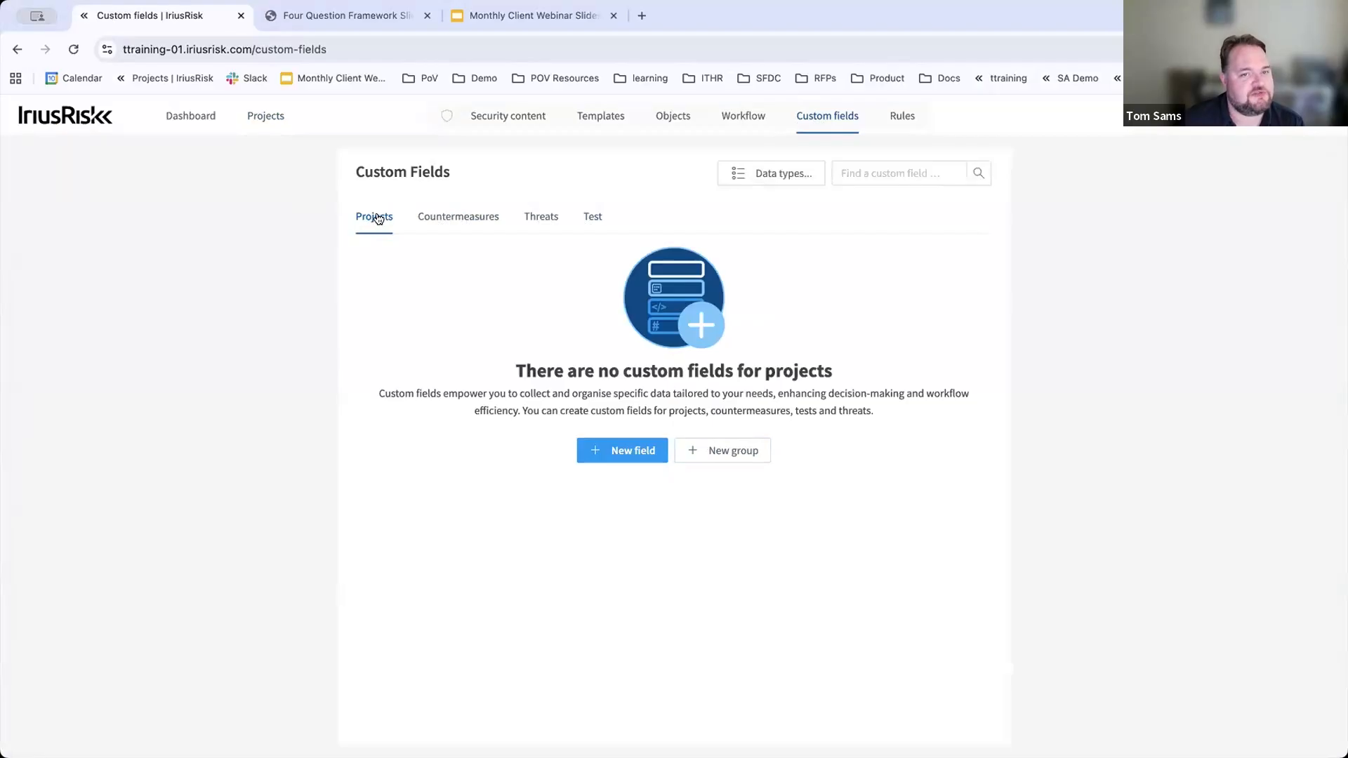
{"action": "left_click", "coordinate": [722, 456]}
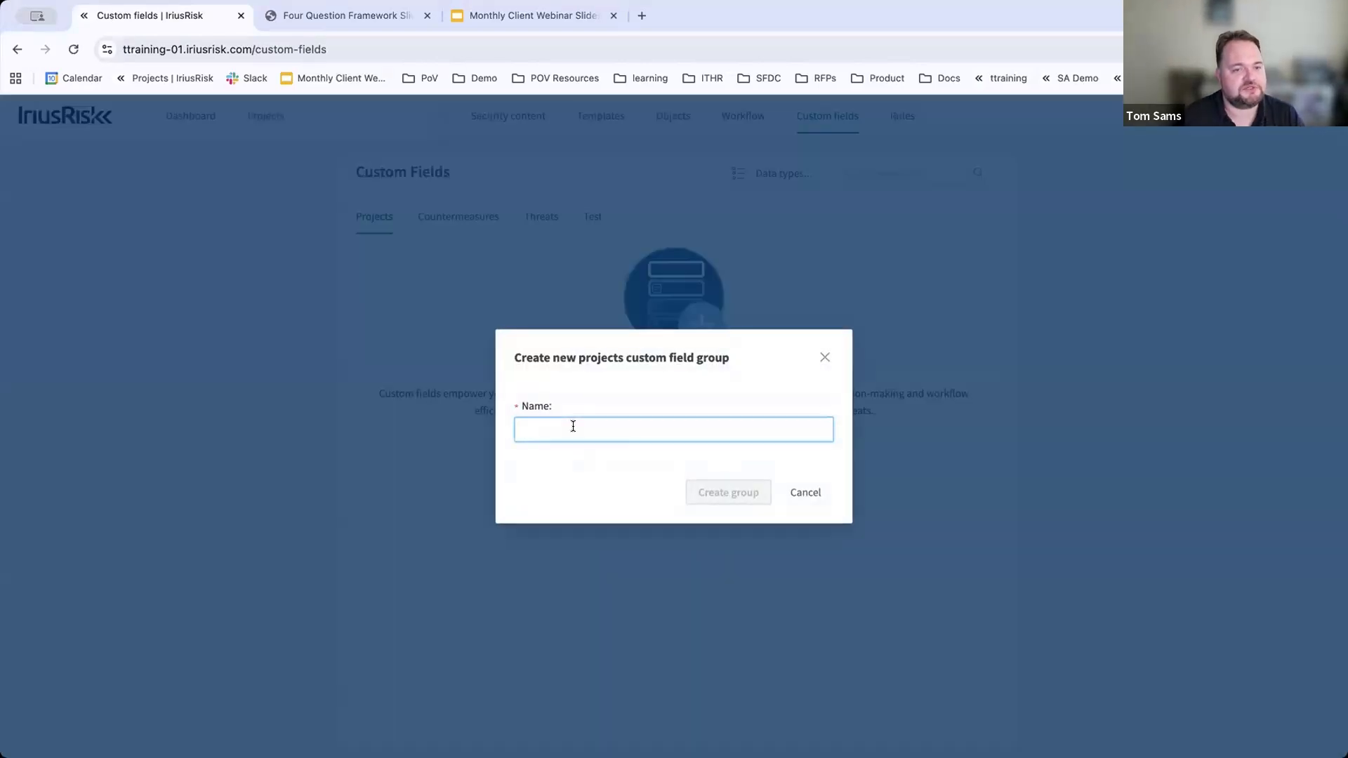
{"action": "type", "text": "Custom"}
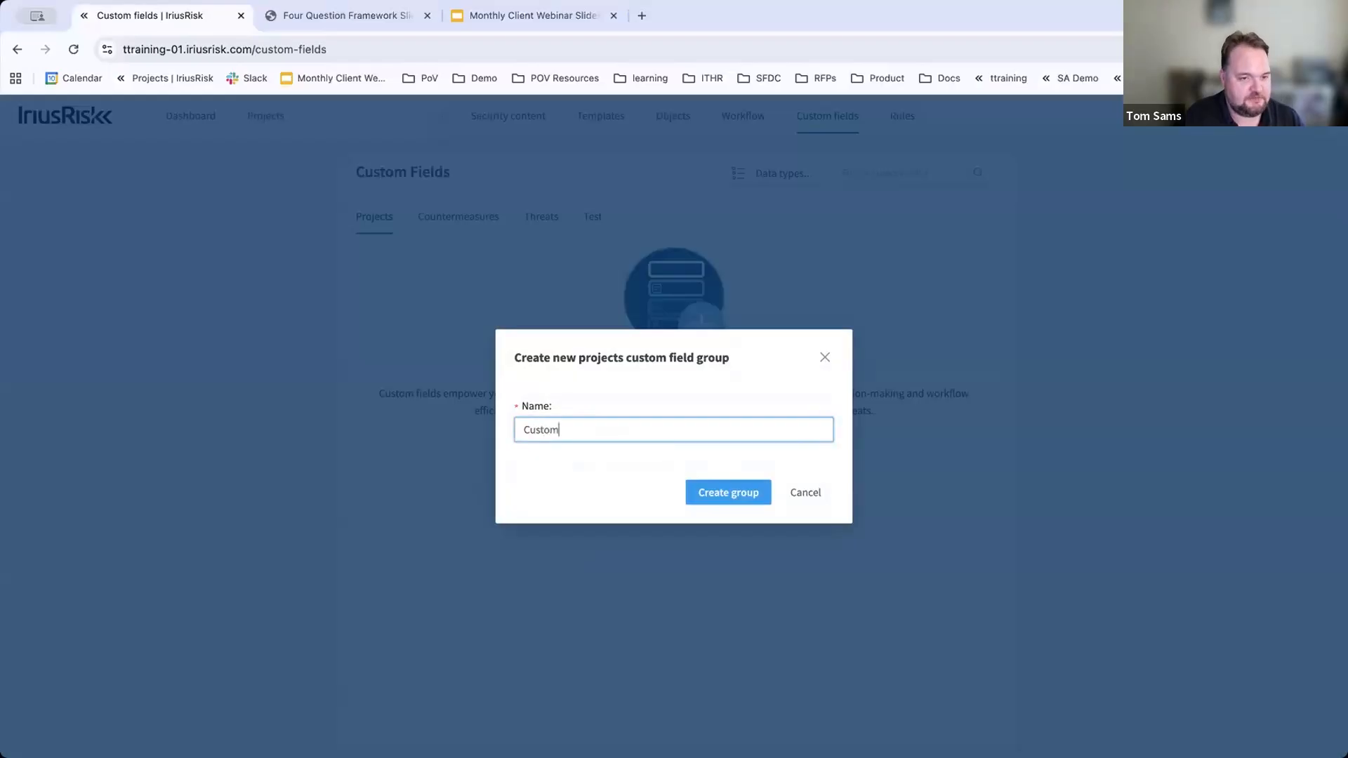
{"action": "type", "text": " Example"}
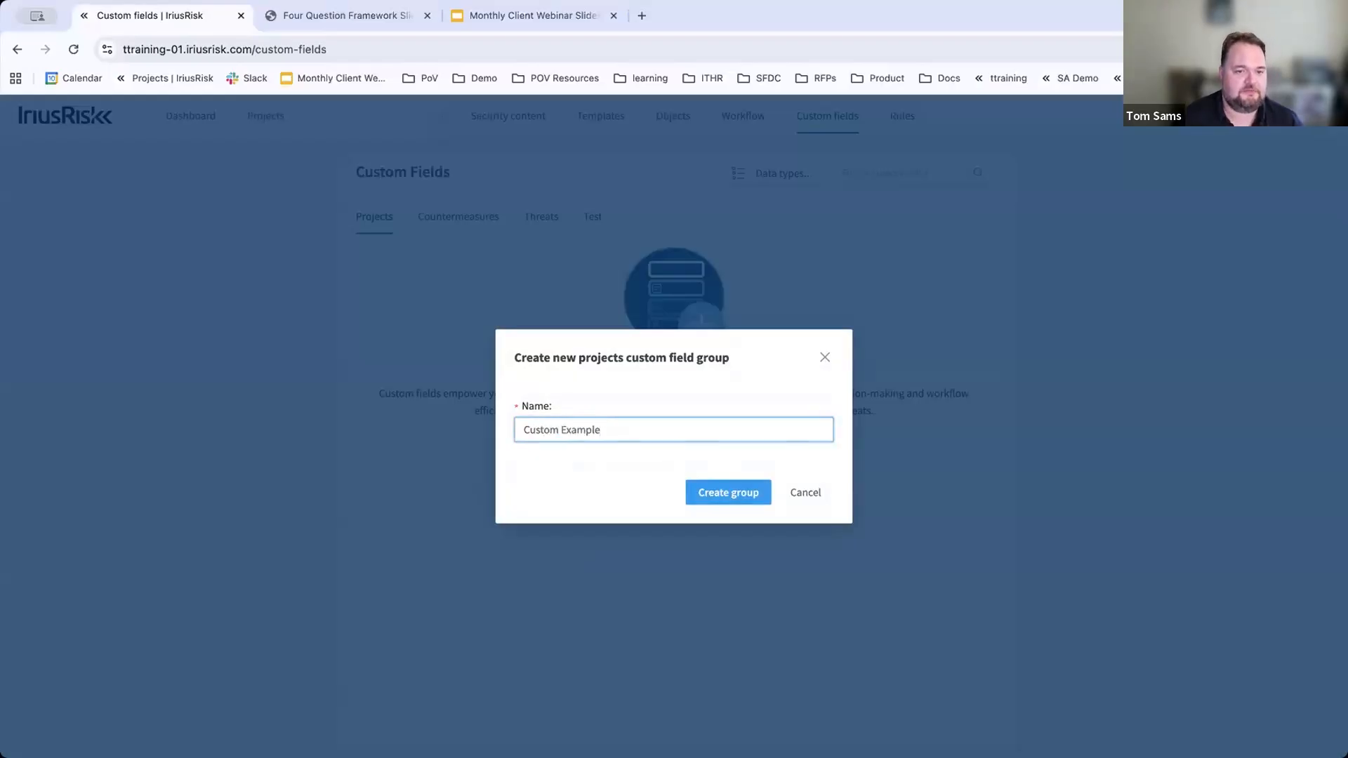
{"action": "left_click", "coordinate": [740, 491]}
Step: Start a new custom field in the Custom Example group and name it Cloud Provider
{"action": "mouse_move", "coordinate": [632, 337]}
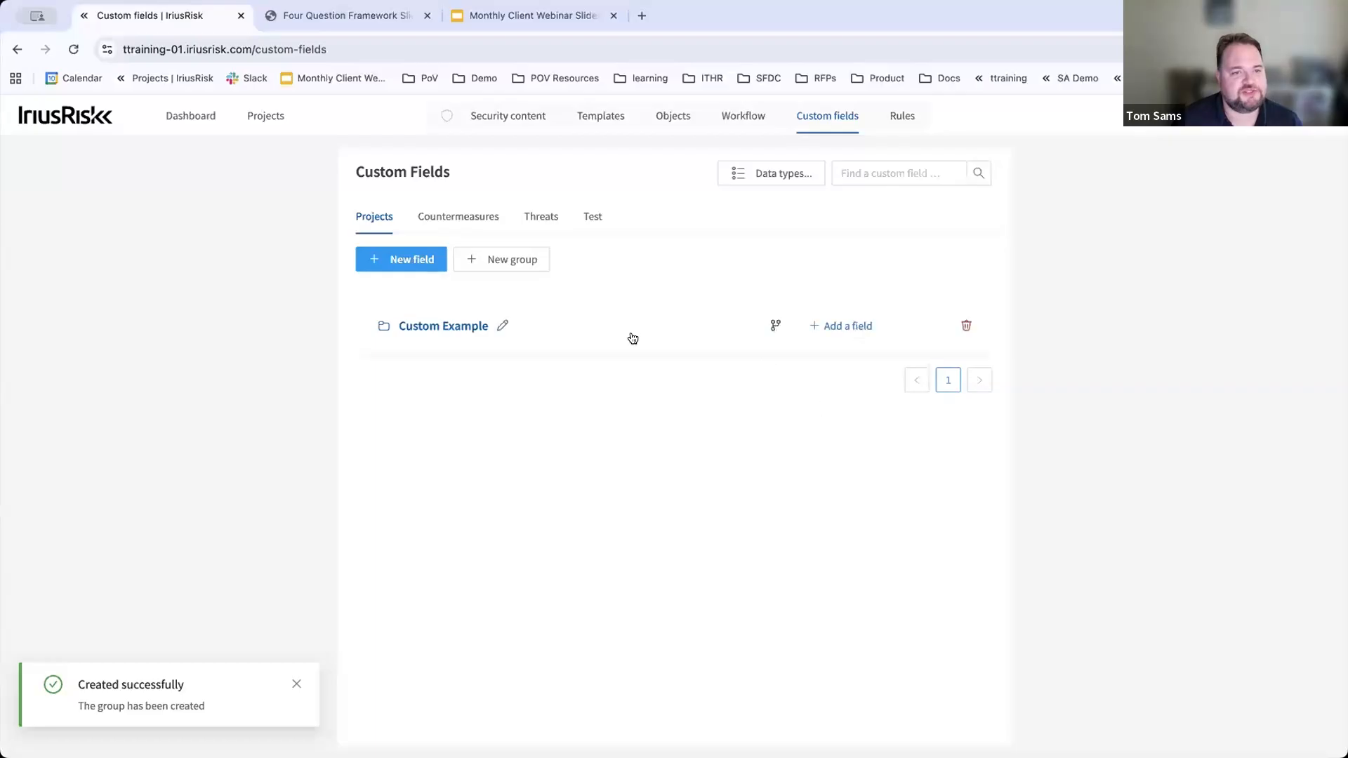
{"action": "left_click", "coordinate": [844, 328]}
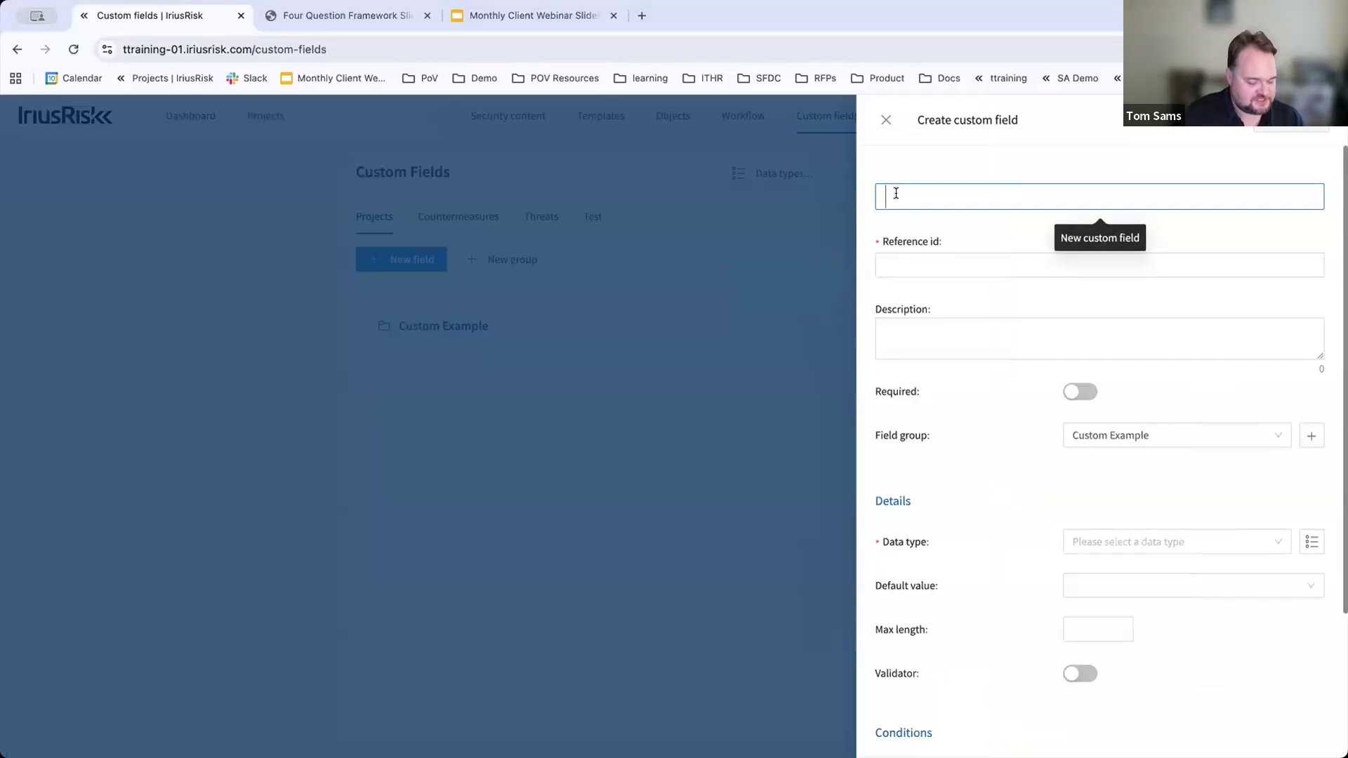
{"action": "type", "text": "Clou"}
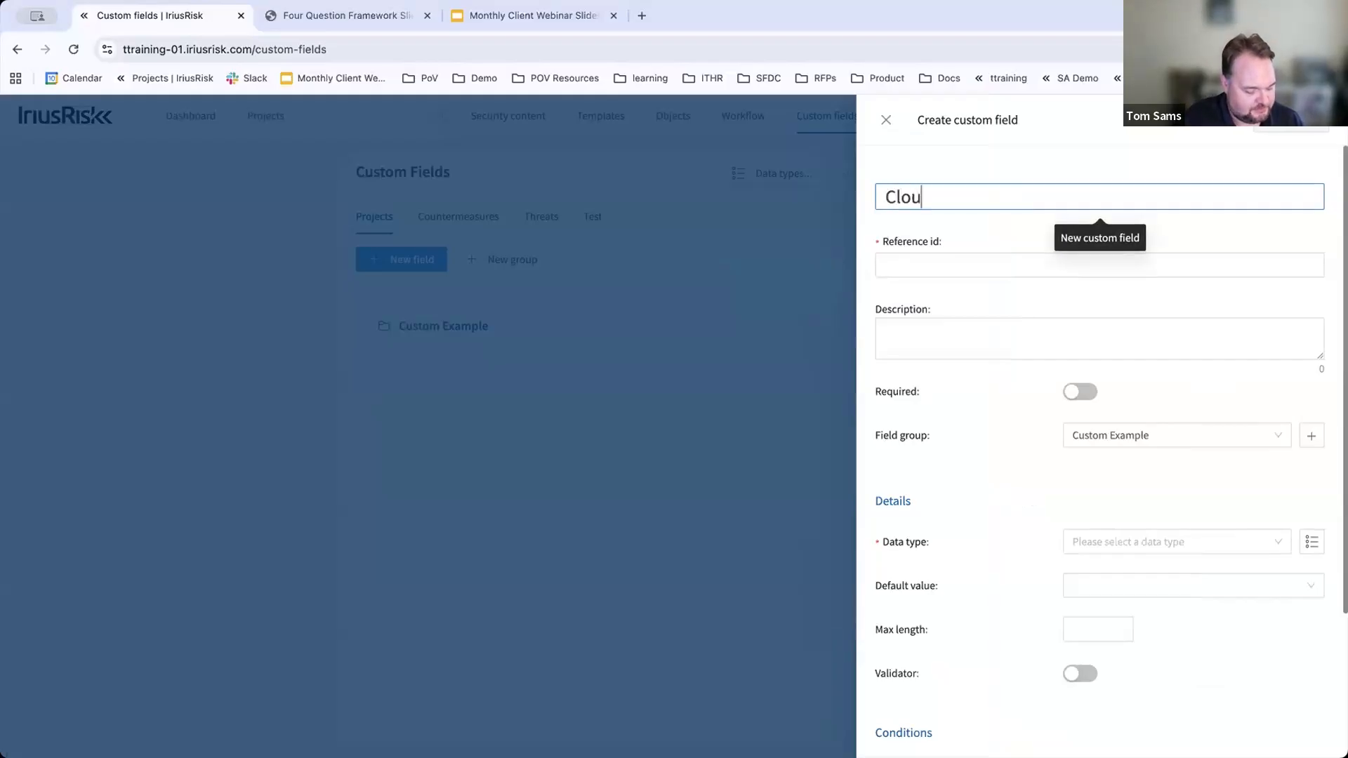
{"action": "type", "text": "d Provider"}
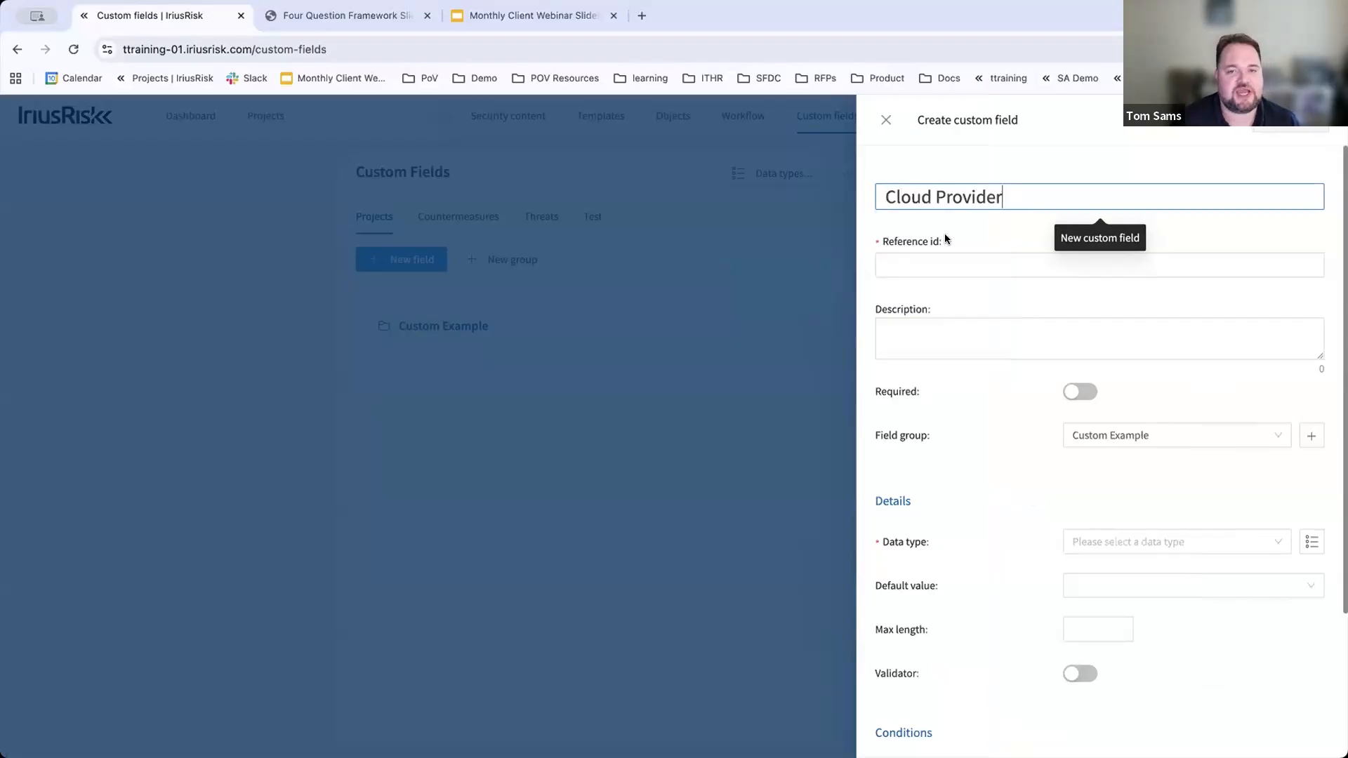
{"action": "left_click", "coordinate": [924, 297]}
{"action": "left_click", "coordinate": [918, 326]}
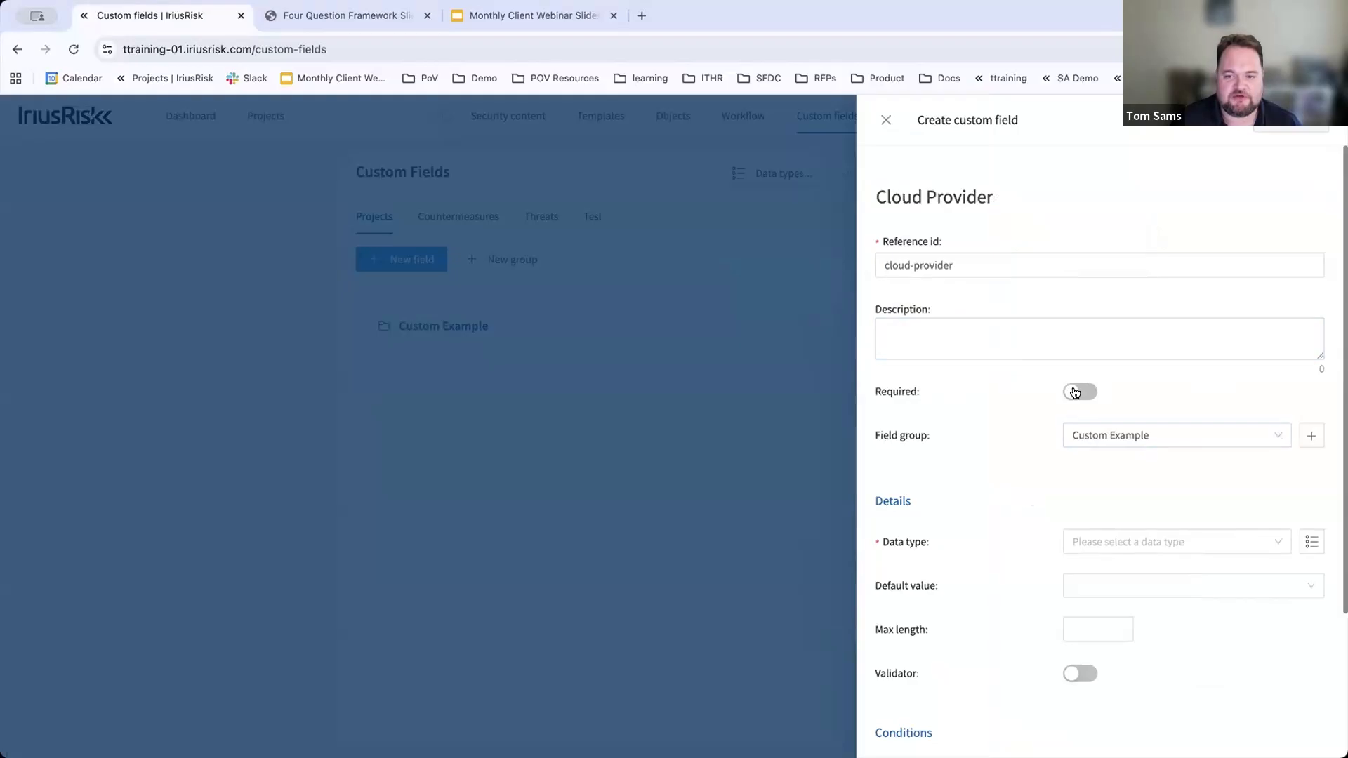
Step: Describe the Cloud Provider field as "A field to select your chosen cloud provider."
{"action": "scroll", "coordinate": [979, 474], "scroll_direction": "down", "scroll_amount": 2}
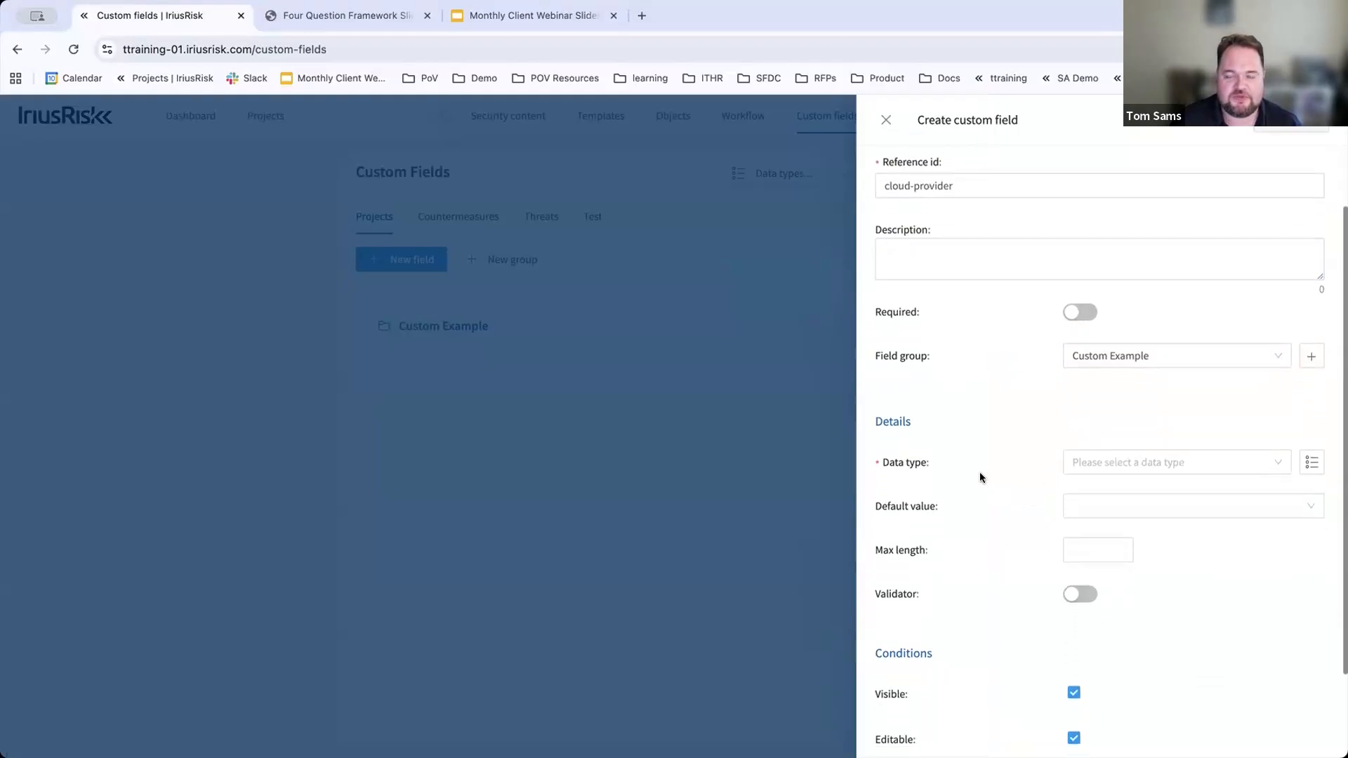
{"action": "left_click", "coordinate": [964, 253]}
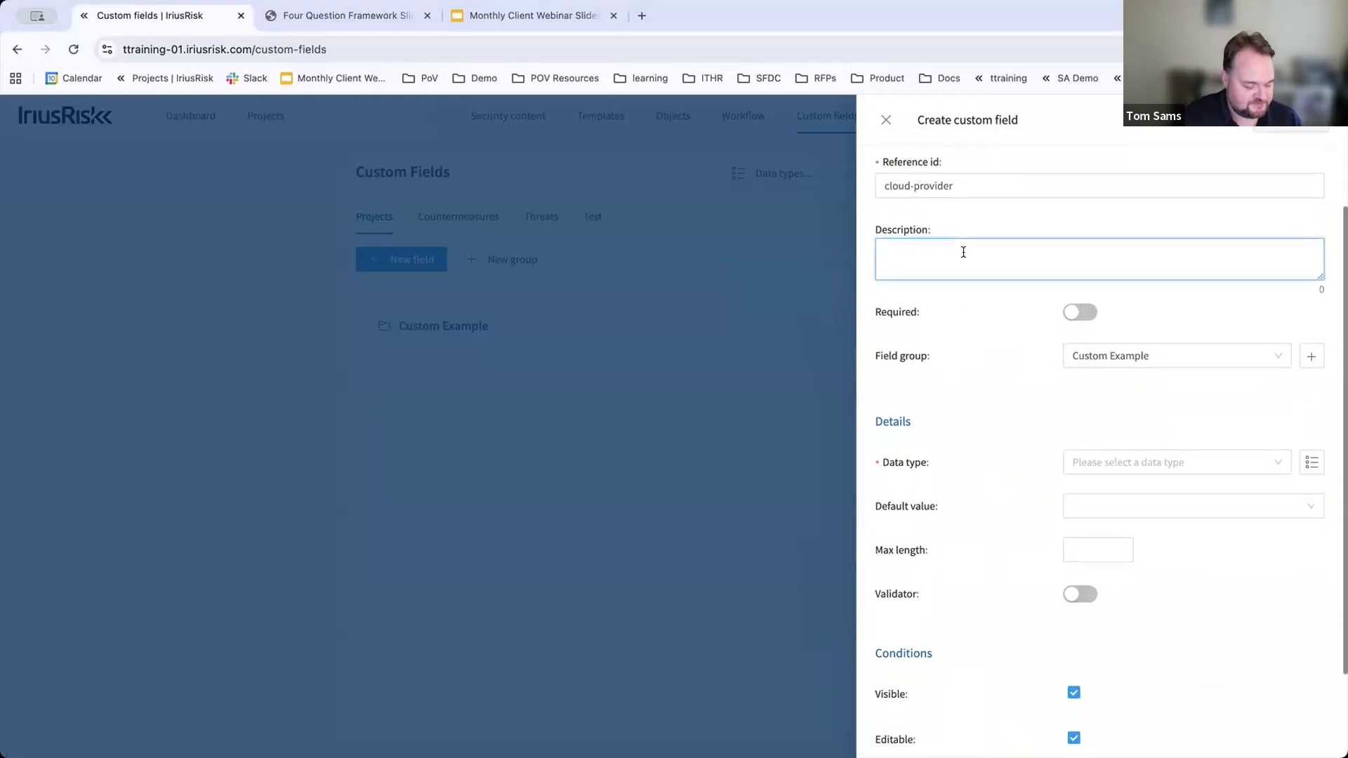
{"action": "type", "text": "A f"}
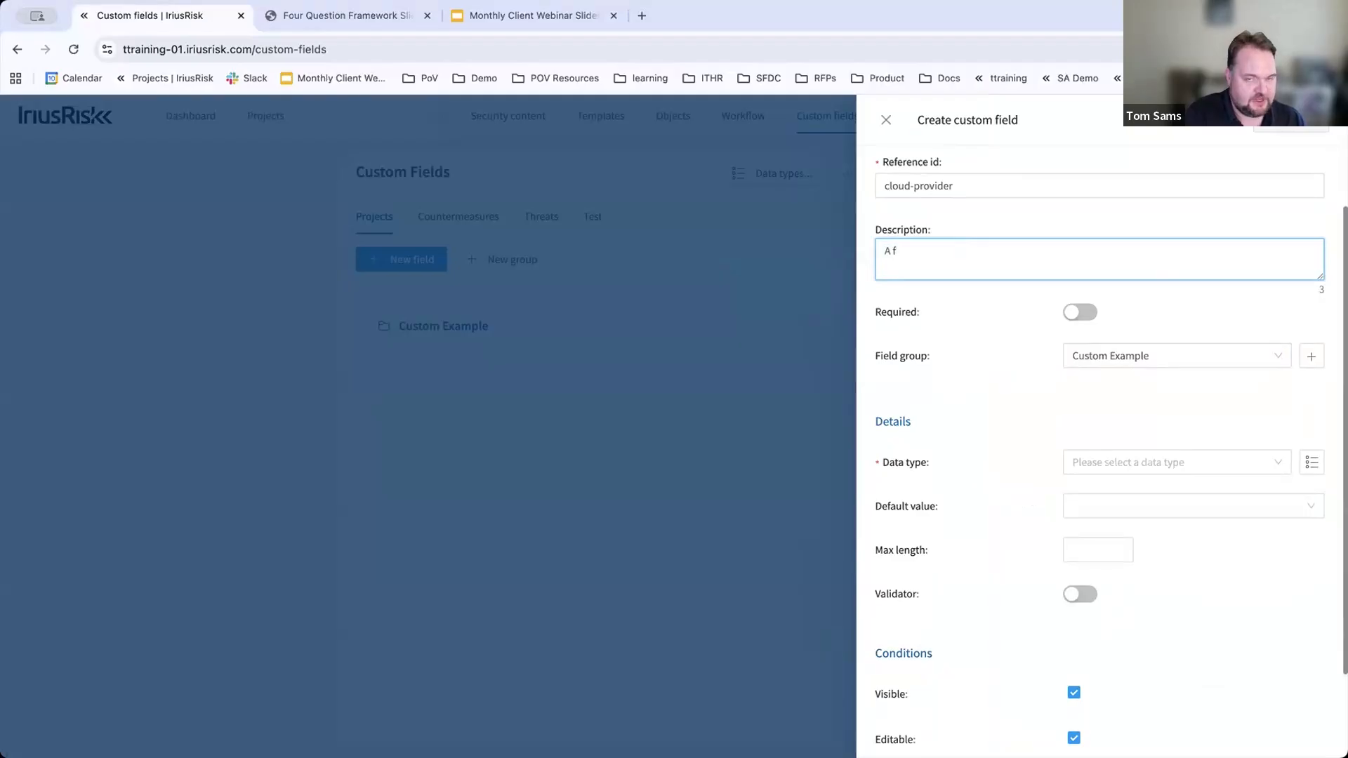
{"action": "key", "text": "BackSpace"}
{"action": "key", "text": "BackSpace"}
{"action": "type", "text": "A field t"}
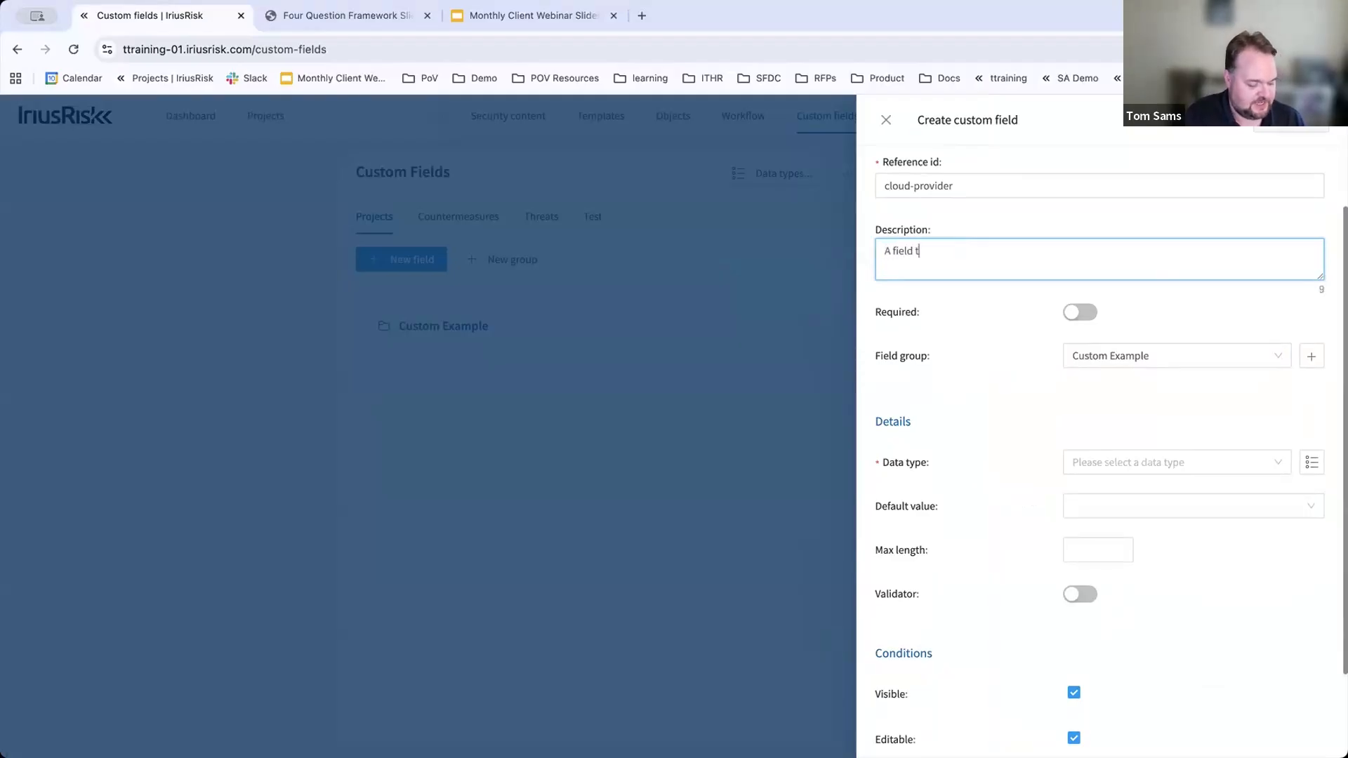
{"action": "type", "text": "o secte"}
{"action": "key", "text": "BackSpace"}
{"action": "key", "text": "BackSpace"}
{"action": "key", "text": "BackSpace"}
{"action": "type", "text": "lect your cosen cloud proi"}
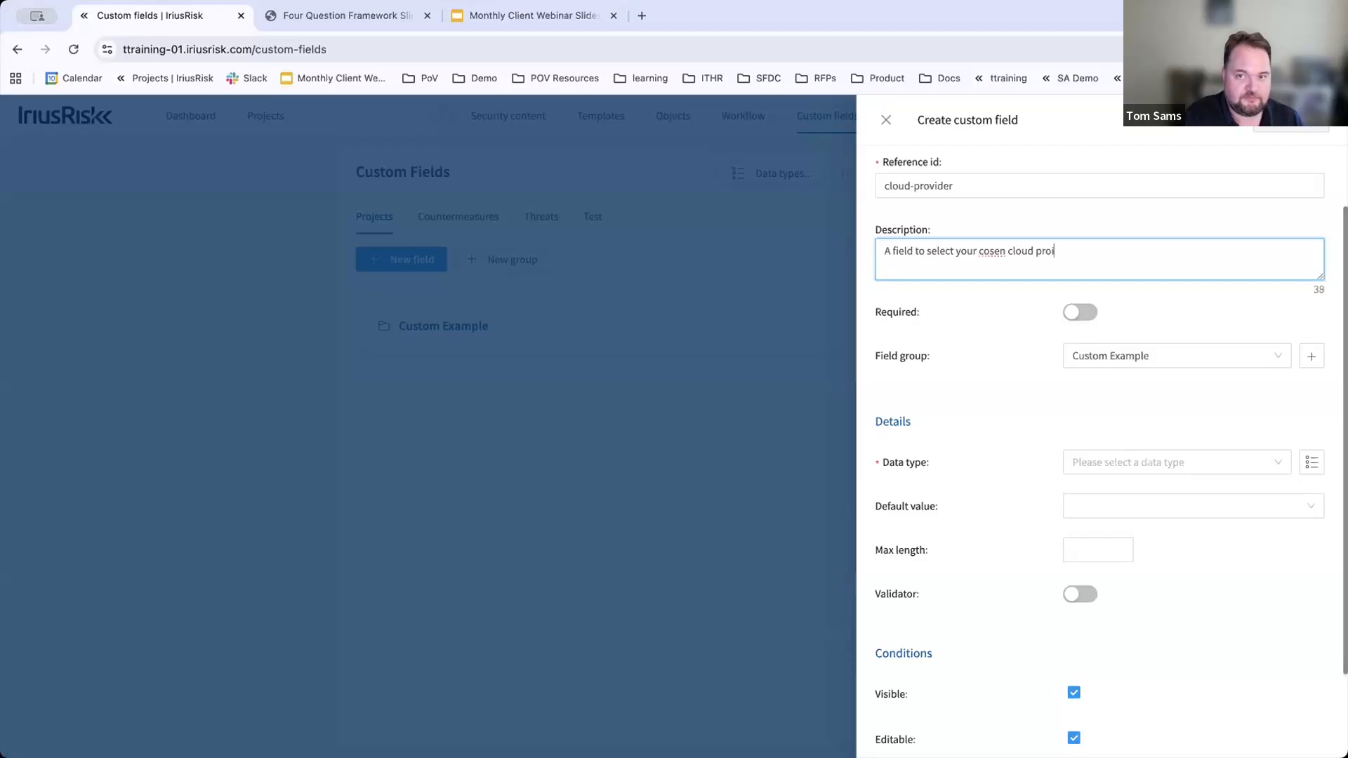
{"action": "type", "text": "vider."}
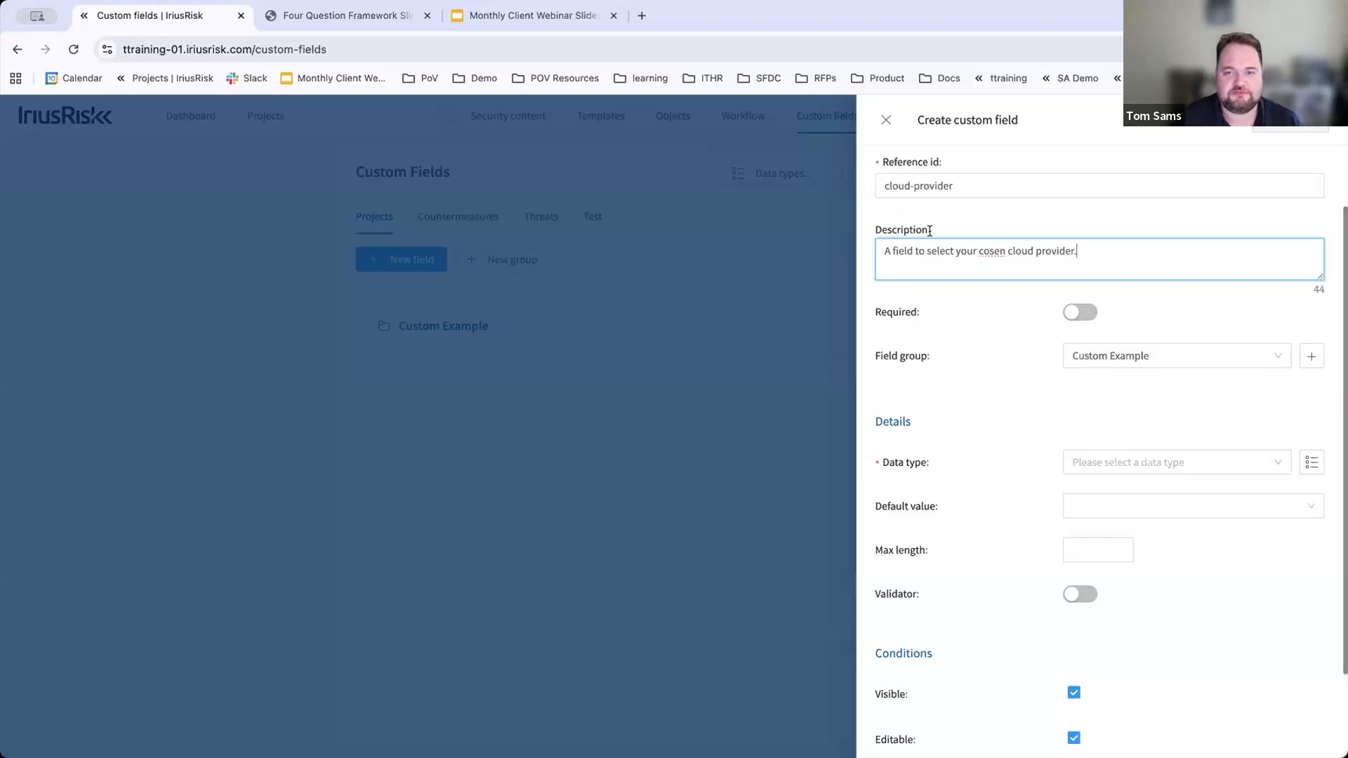
{"action": "left_click", "coordinate": [984, 252]}
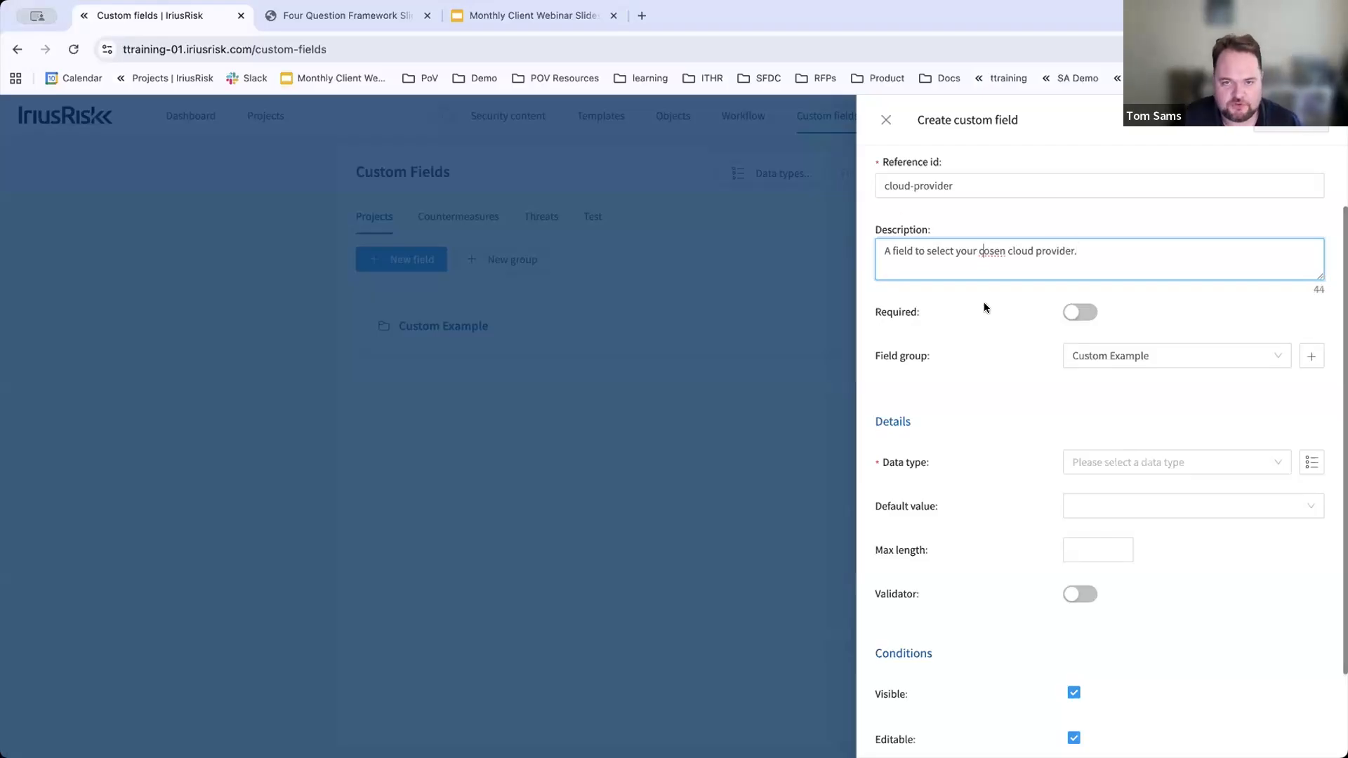
{"action": "type", "text": "h"}
{"action": "left_click", "coordinate": [1112, 254]}
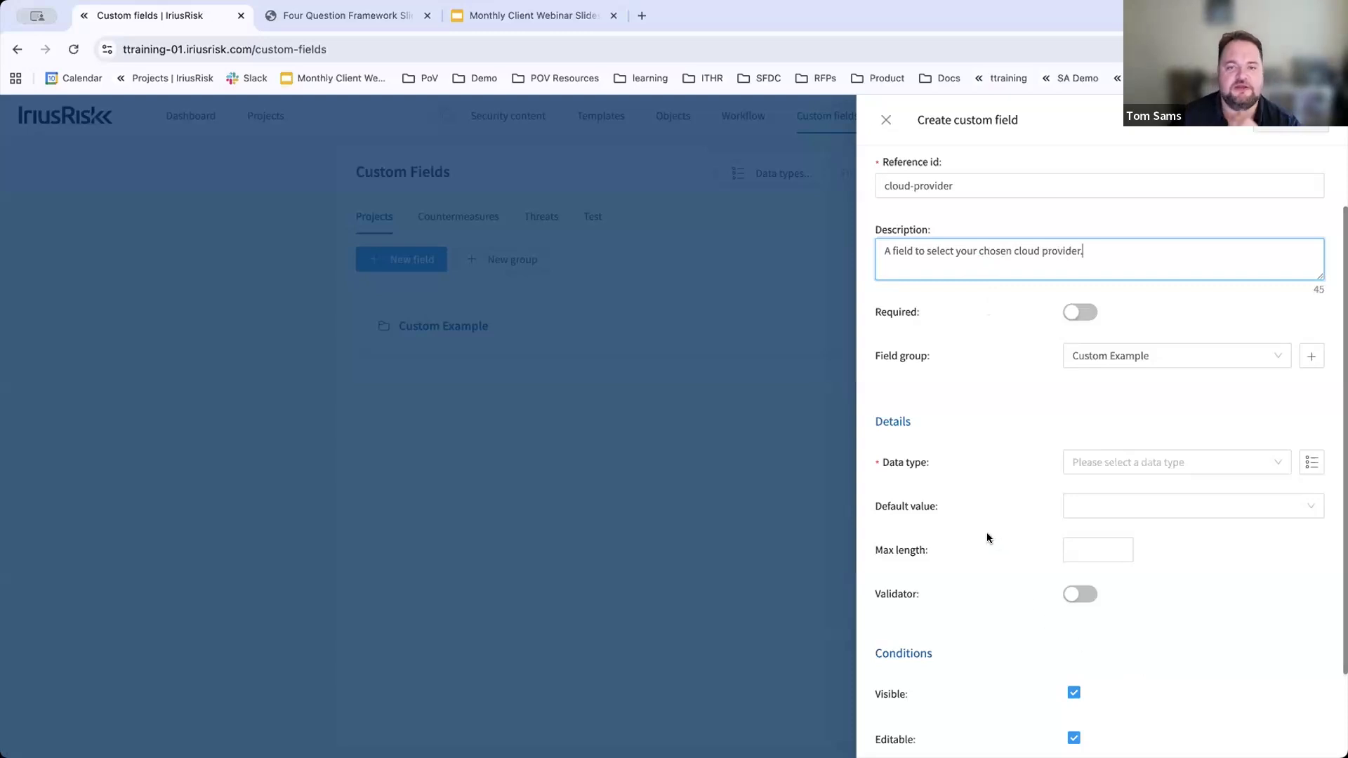
Step: Set the Cloud Provider field's data type to Text
{"action": "scroll", "coordinate": [980, 505], "scroll_direction": "up", "scroll_amount": 1}
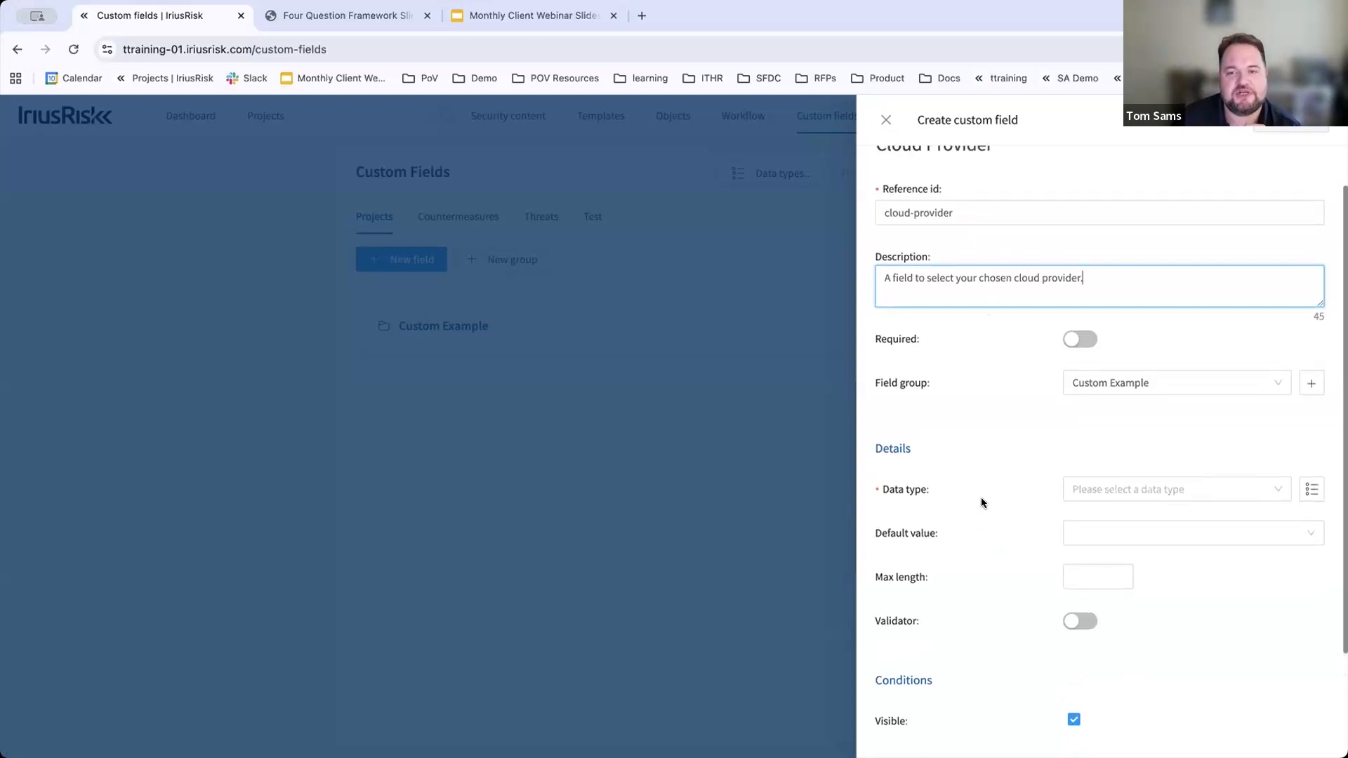
{"action": "scroll", "coordinate": [1008, 459], "scroll_direction": "down", "scroll_amount": 1}
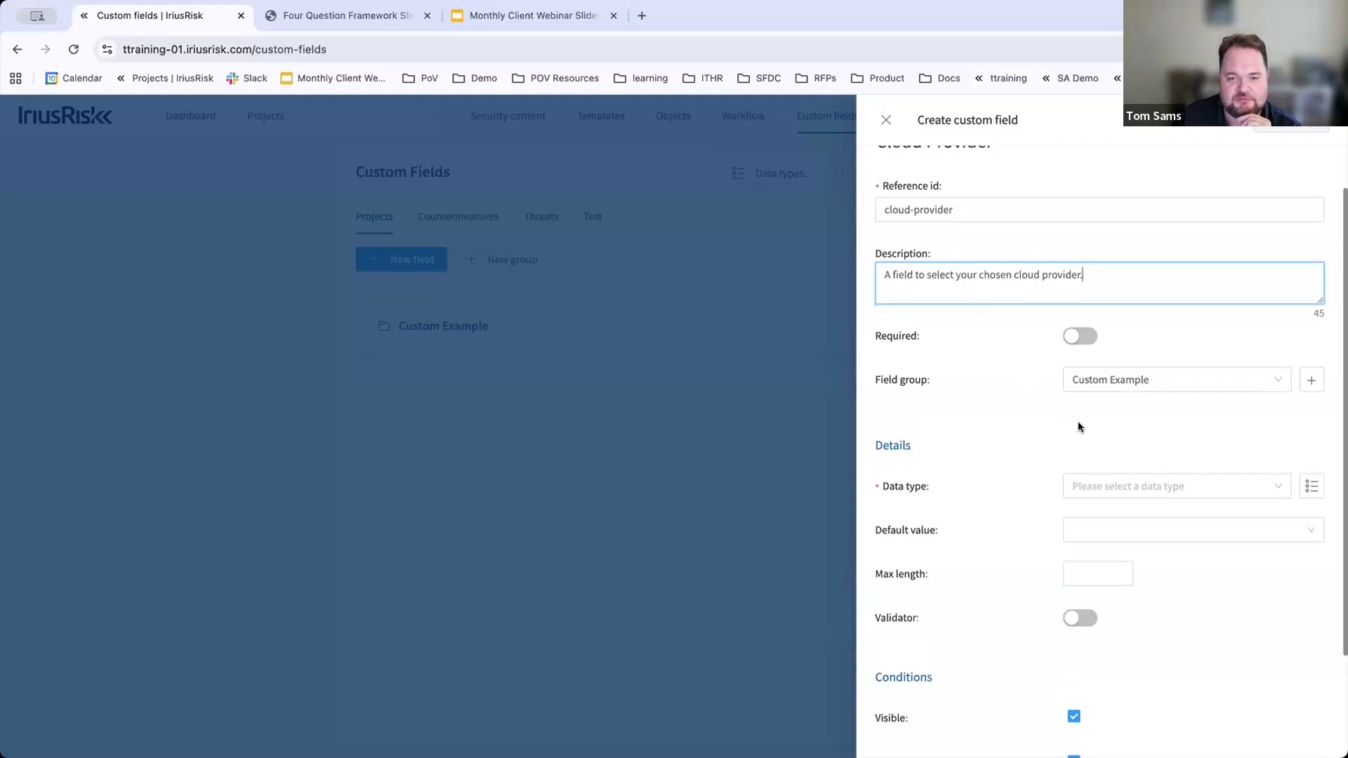
{"action": "left_click", "coordinate": [1196, 488]}
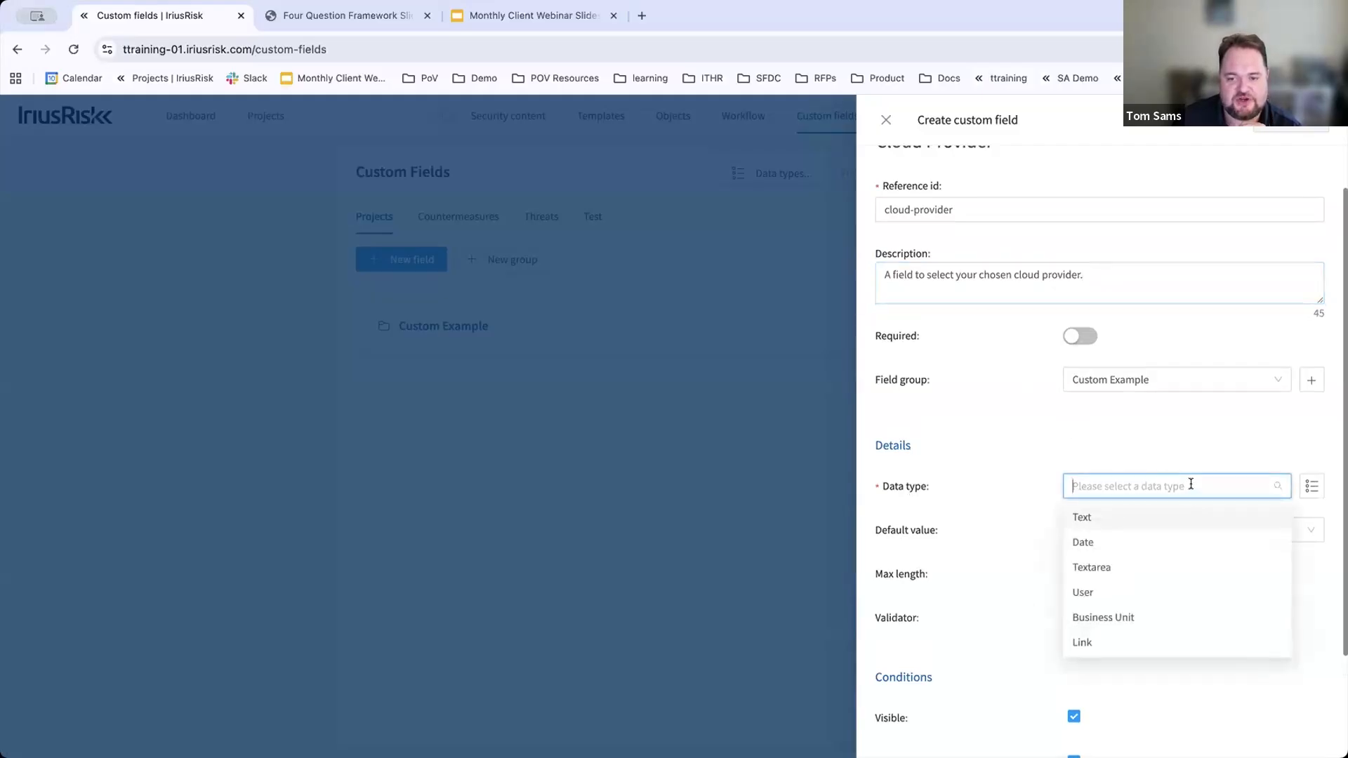
{"action": "scroll", "coordinate": [1019, 478], "scroll_direction": "down", "scroll_amount": 2}
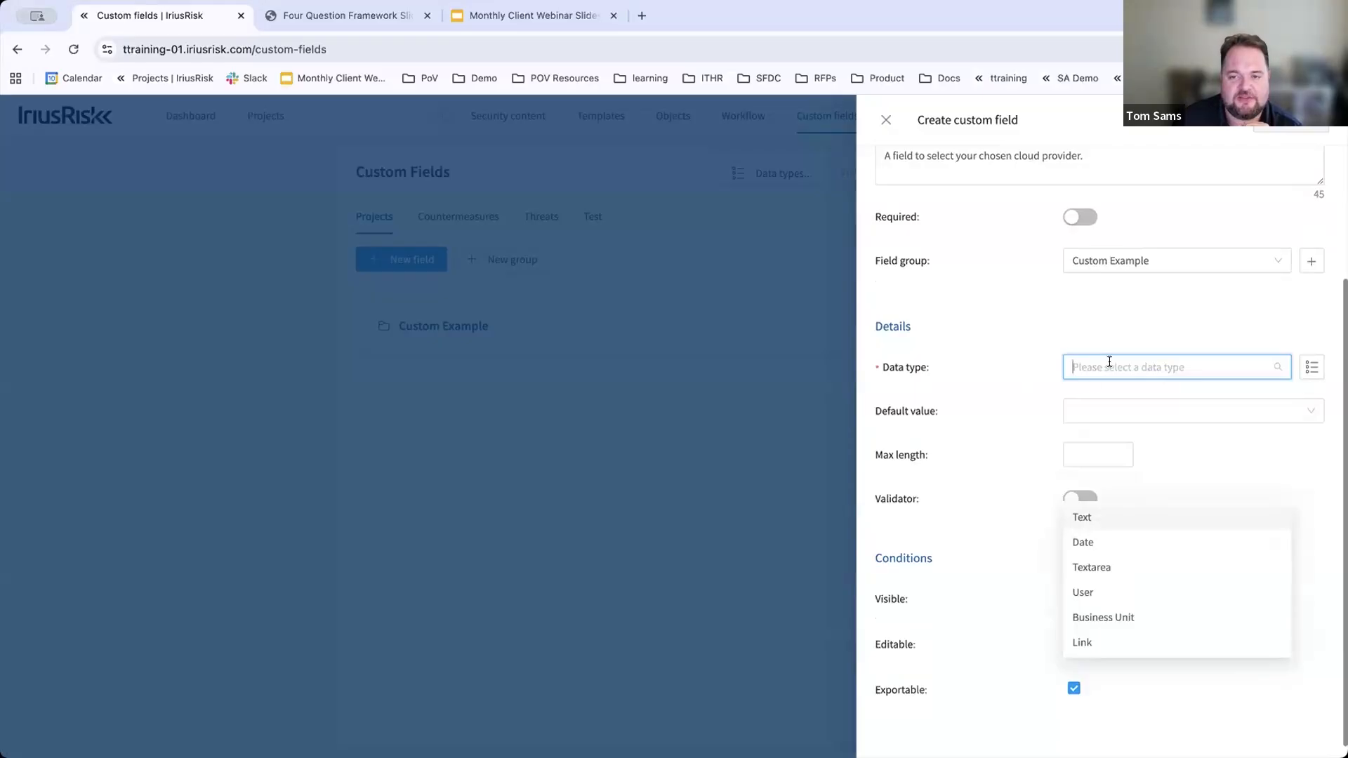
{"action": "left_click", "coordinate": [1091, 519]}
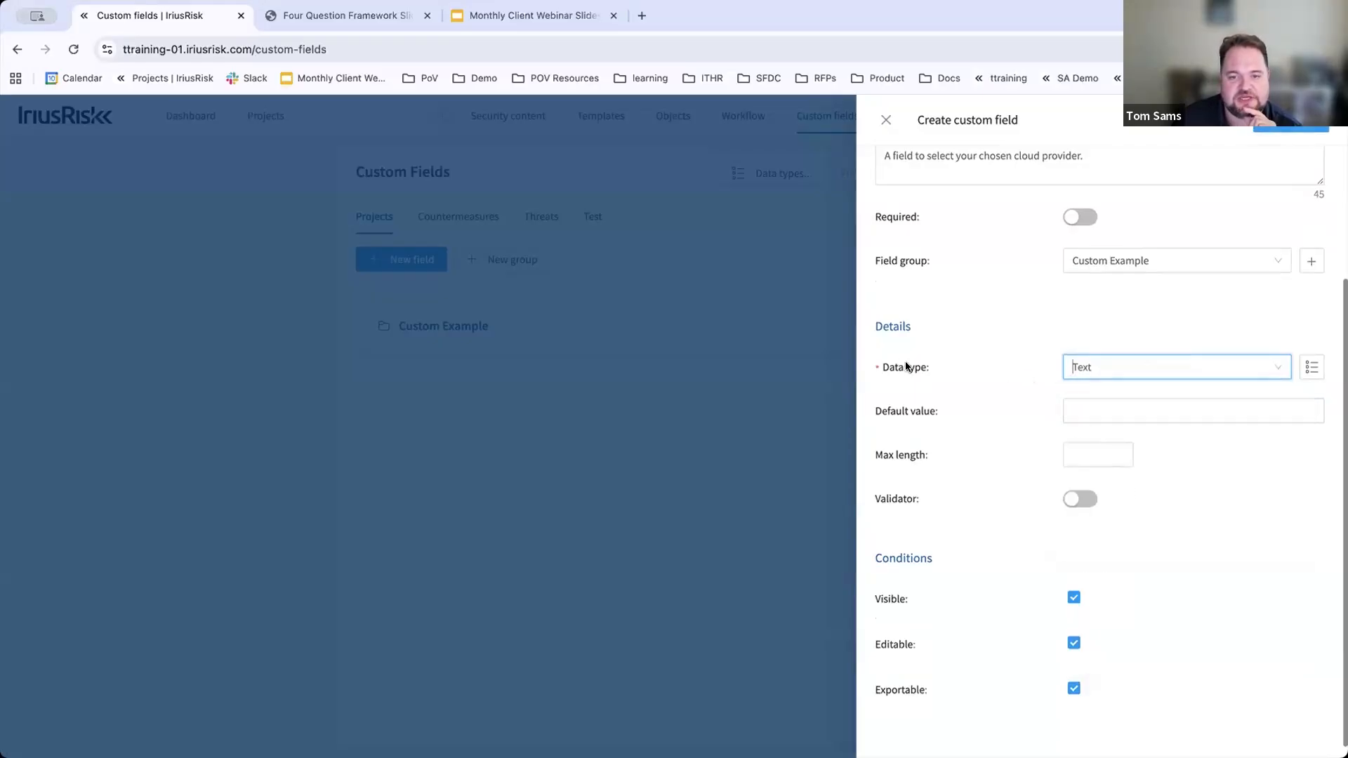
Step: Create and save a custom data type named Cloud, leaving user multi-selection off
{"action": "left_click", "coordinate": [1310, 369]}
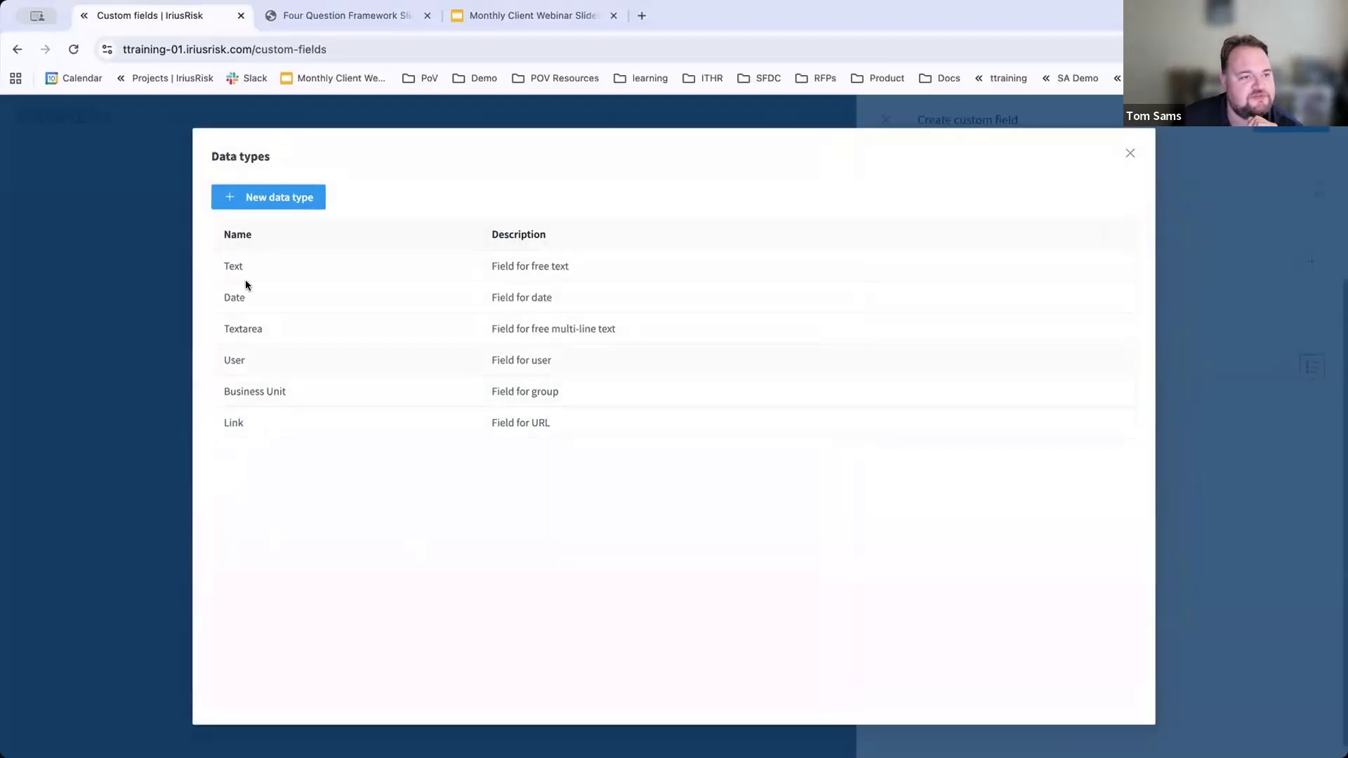
{"action": "left_click", "coordinate": [281, 201]}
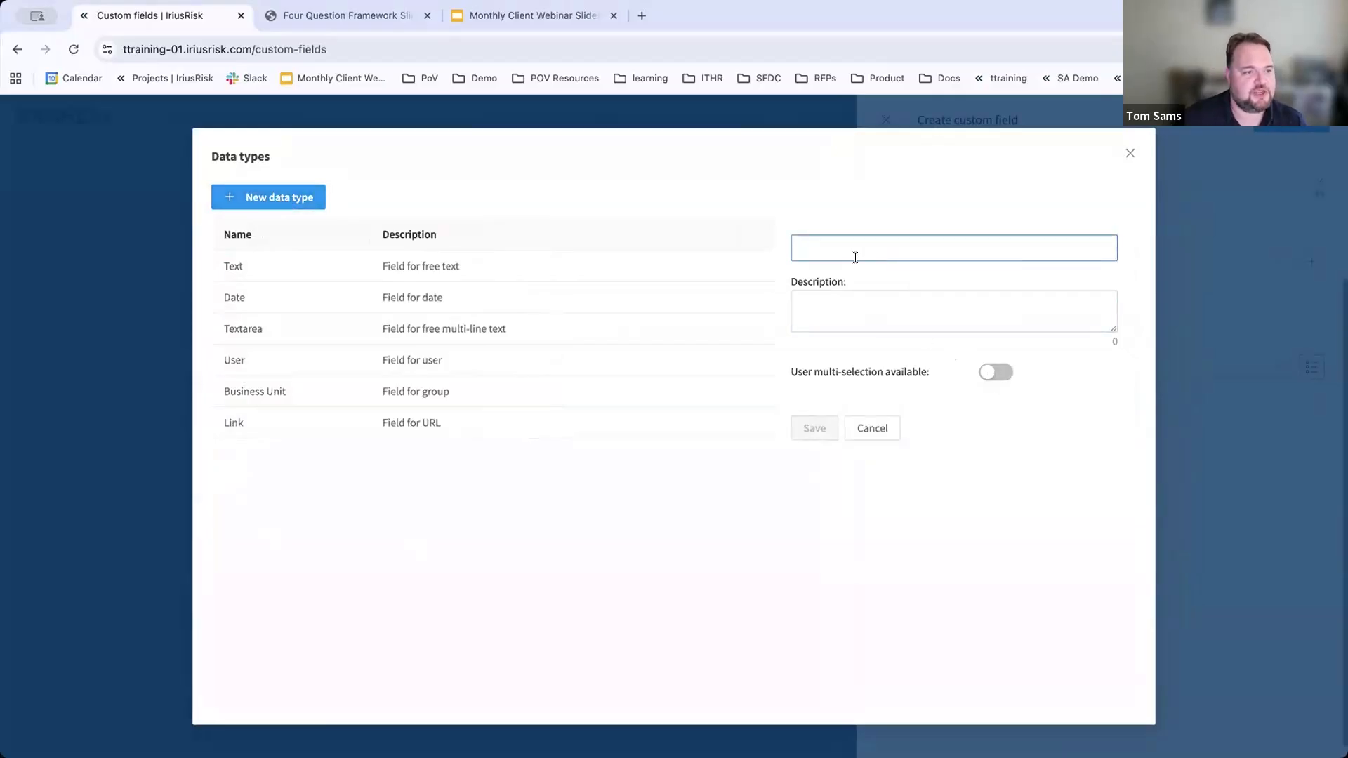
{"action": "type", "text": "Cloud"}
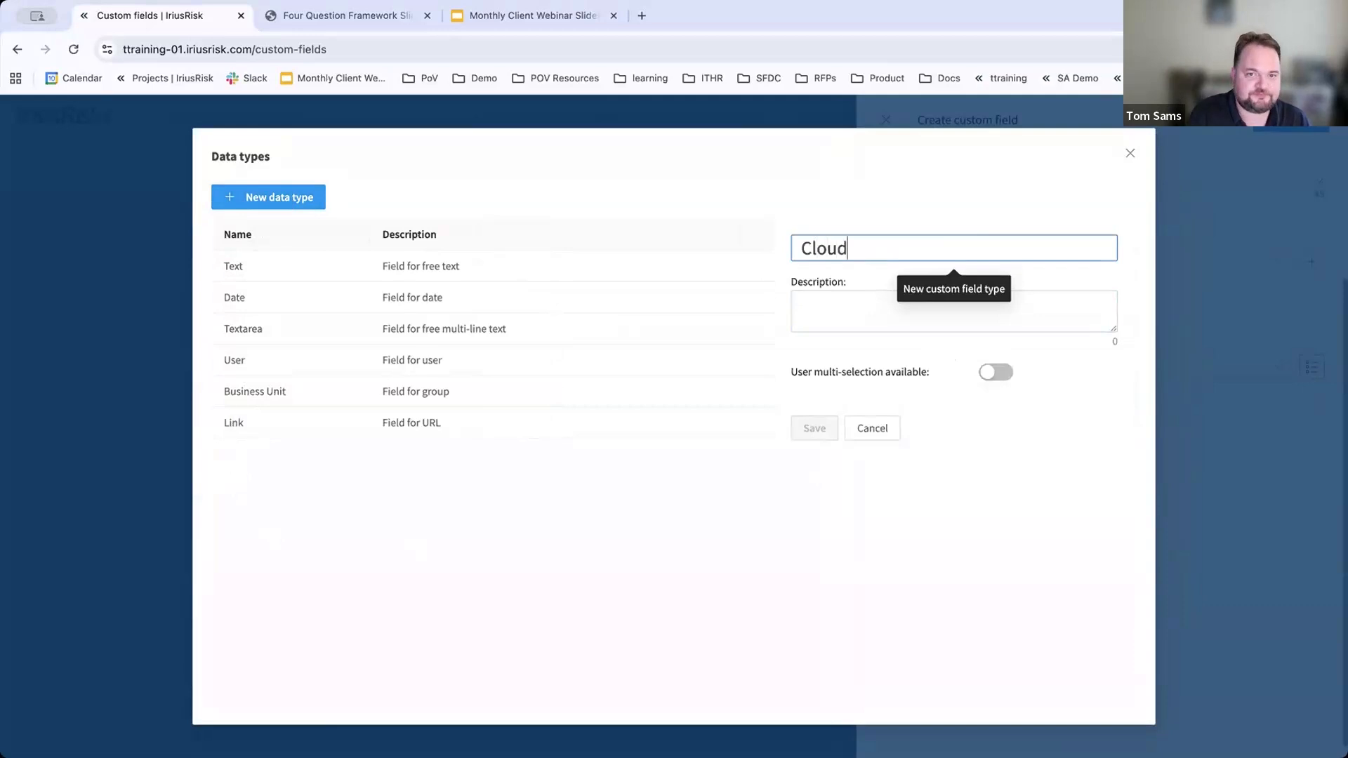
{"action": "left_click", "coordinate": [997, 373]}
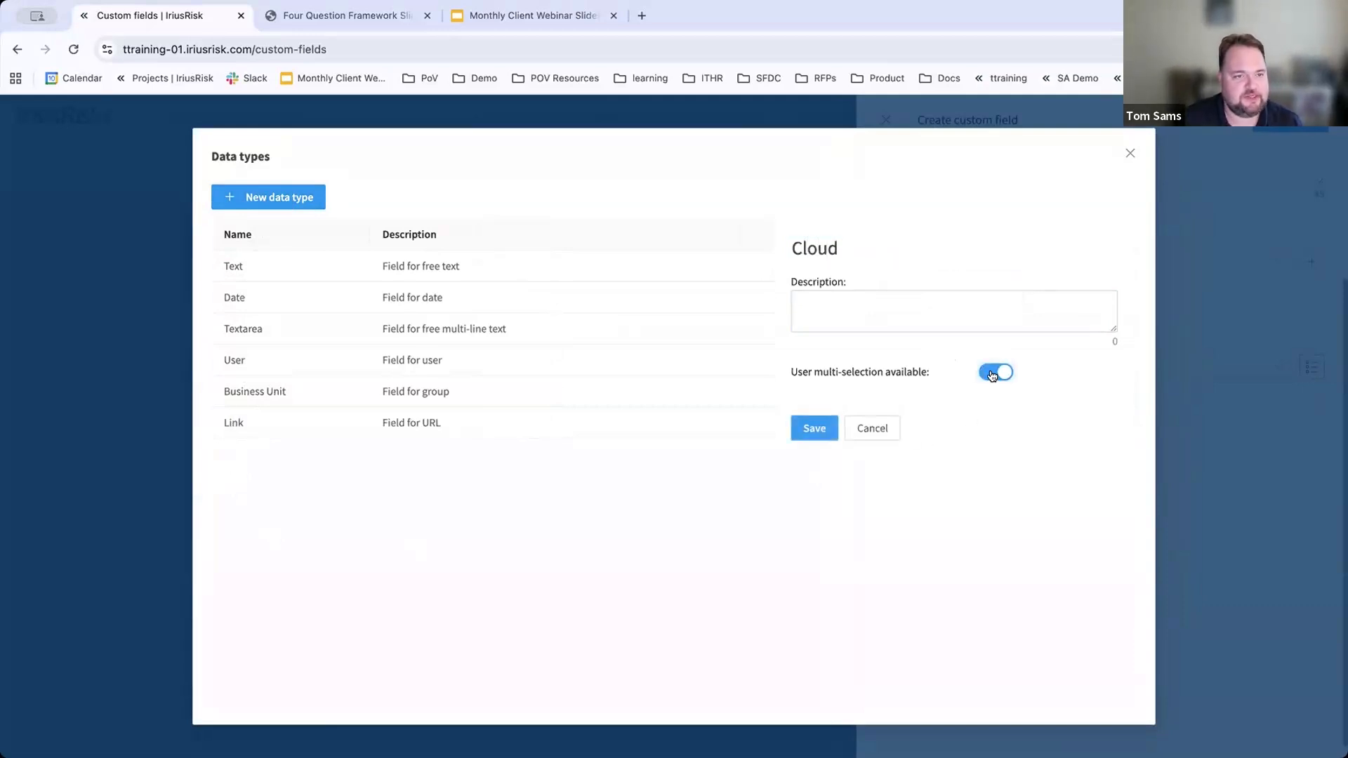
{"action": "left_click", "coordinate": [992, 375]}
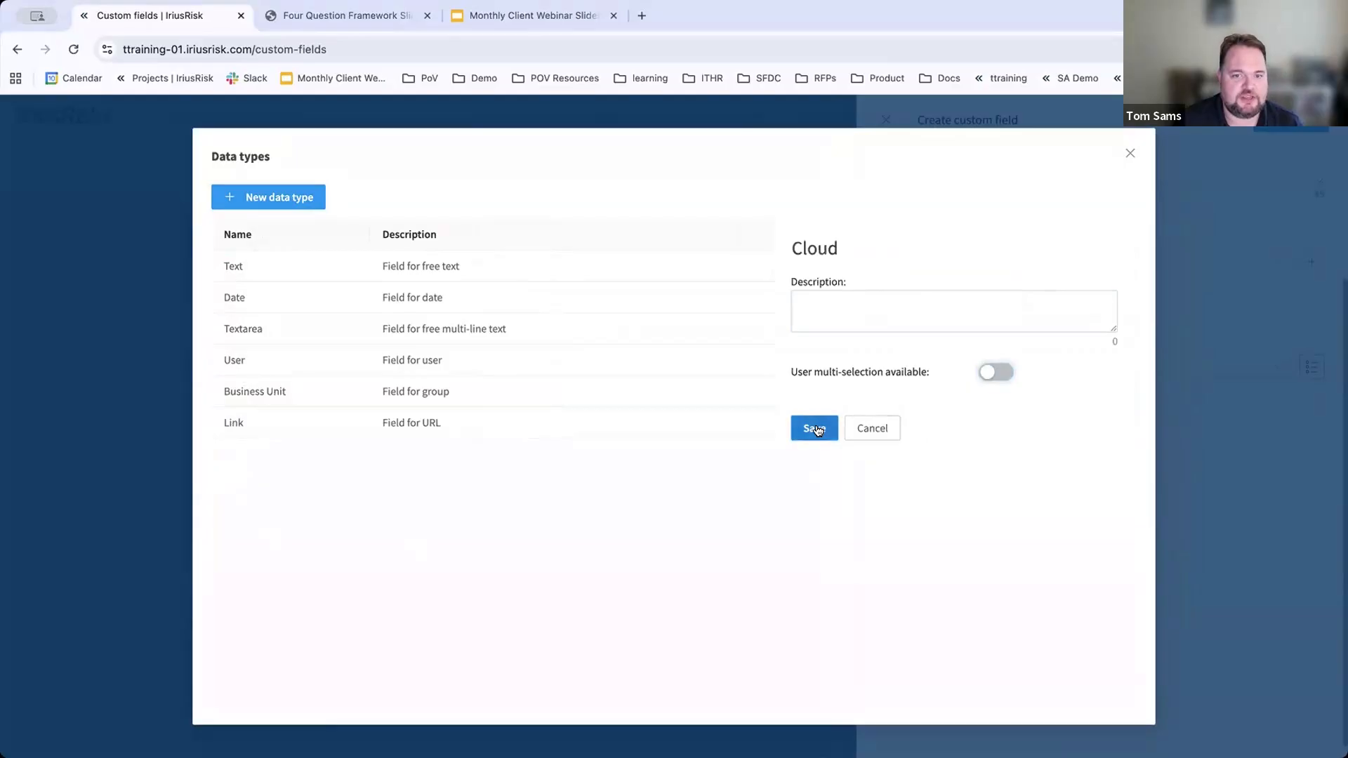
{"action": "left_click", "coordinate": [816, 429]}
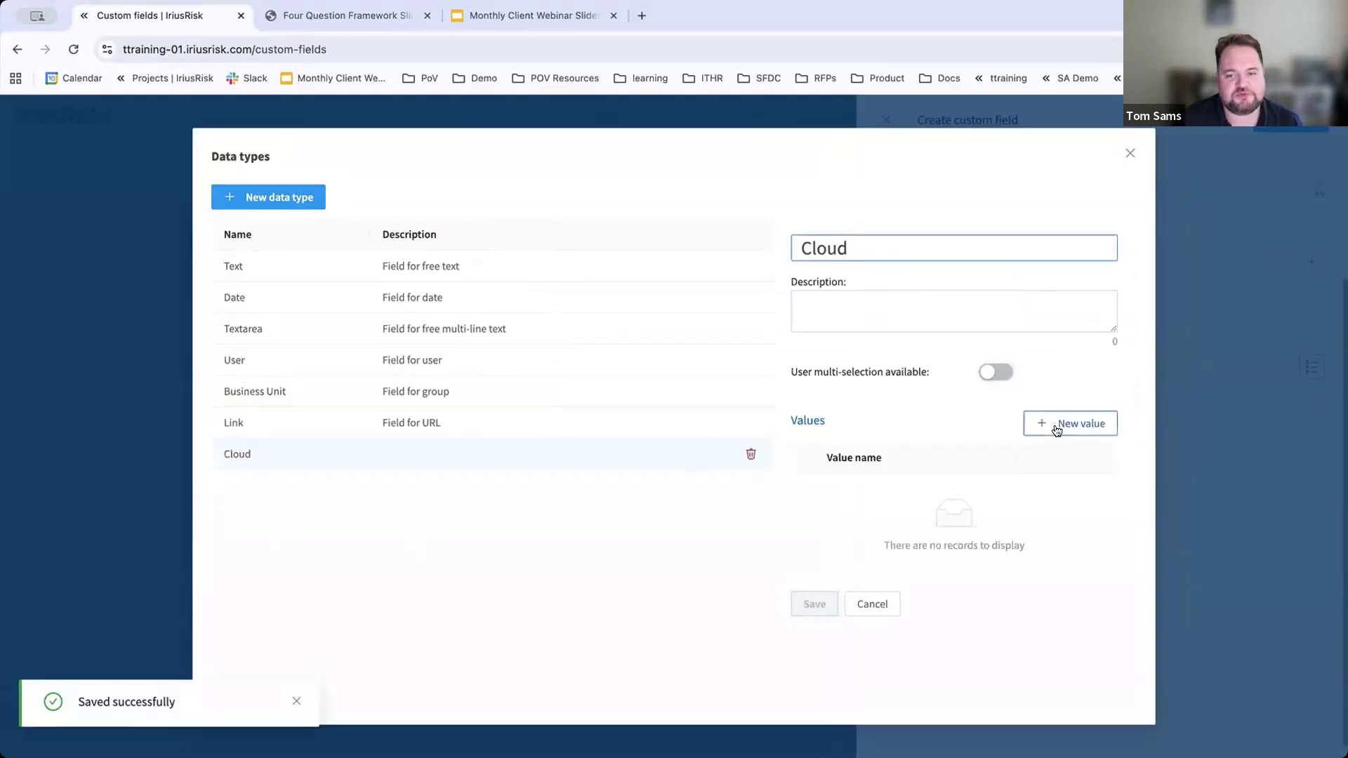
Step: Add AWS as a selectable value of the Cloud data type
{"action": "left_click", "coordinate": [1056, 430]}
{"action": "type", "text": "AWS"}
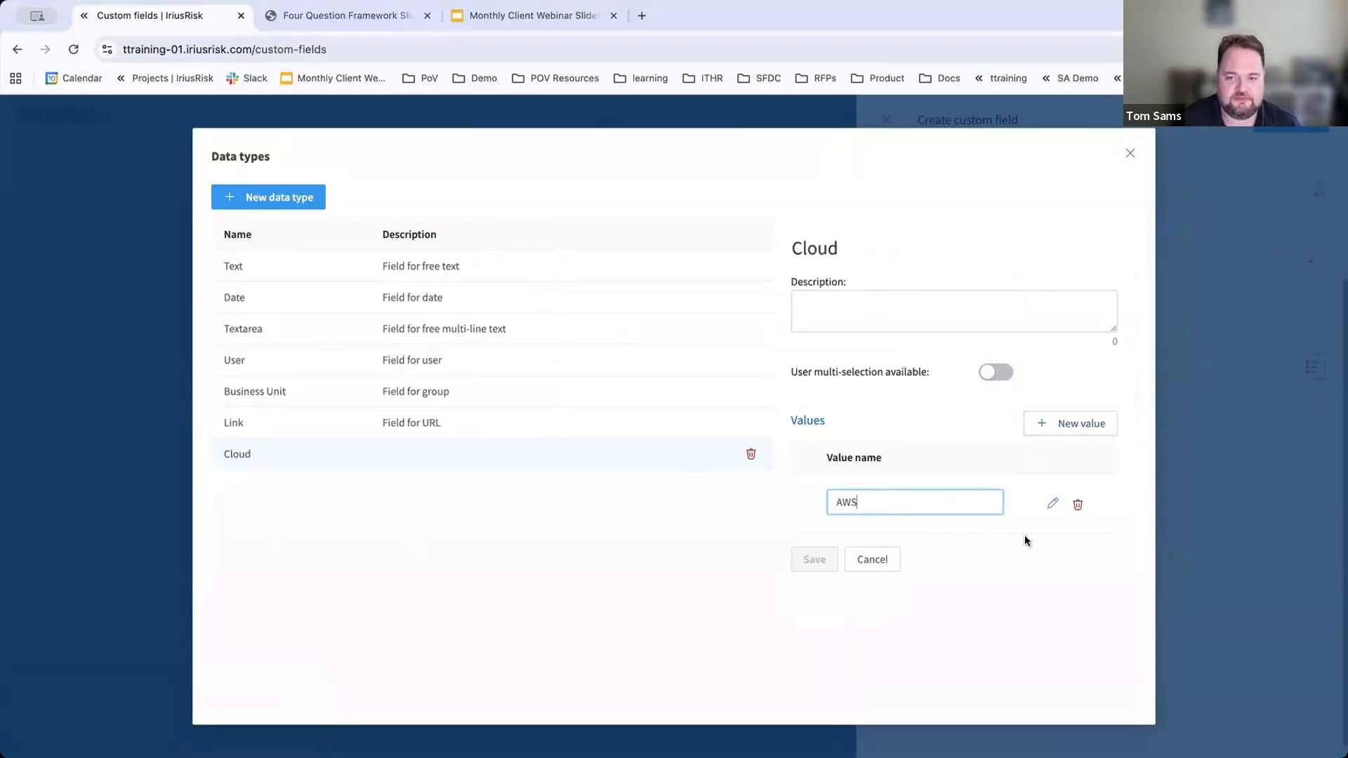
{"action": "key", "text": "Return"}
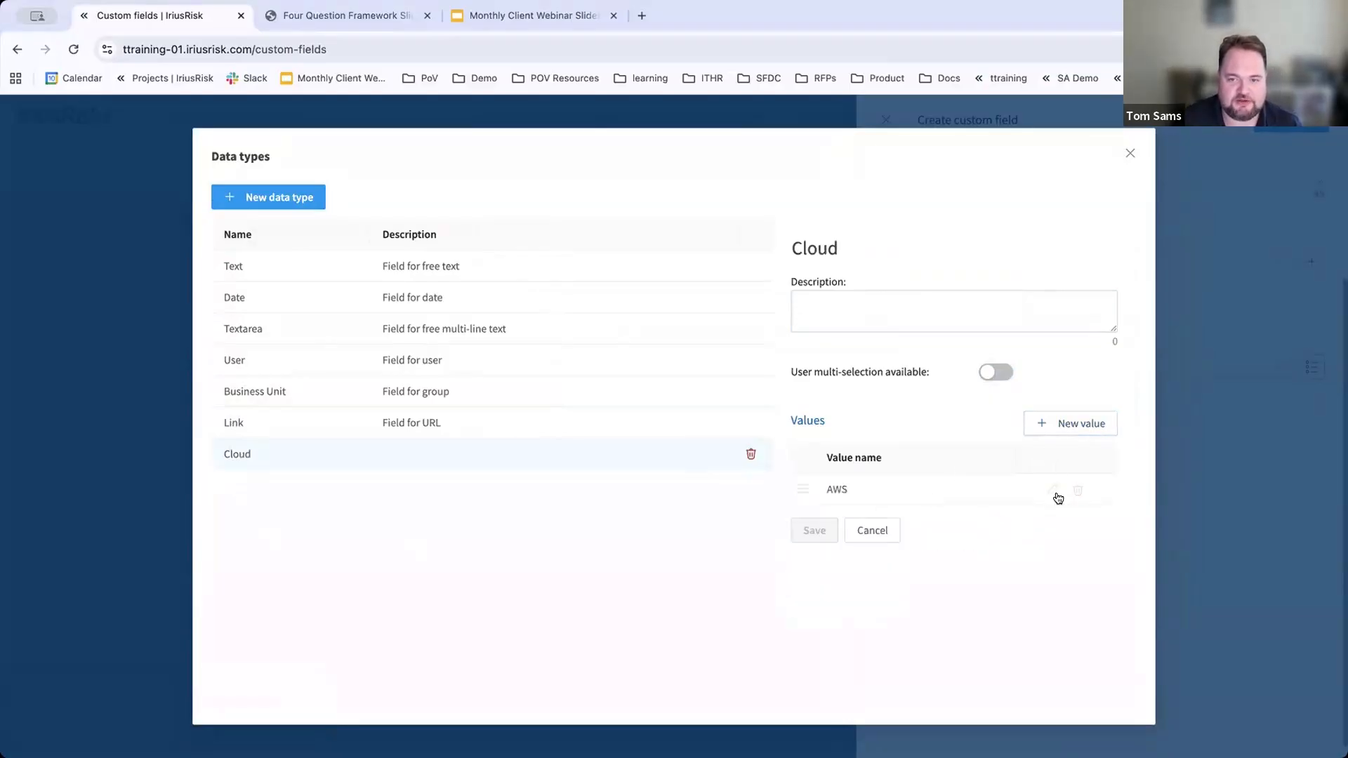
Step: Add Azure as a second selectable value of the Cloud data type
{"action": "left_click", "coordinate": [1051, 424]}
{"action": "type", "text": "Azure"}
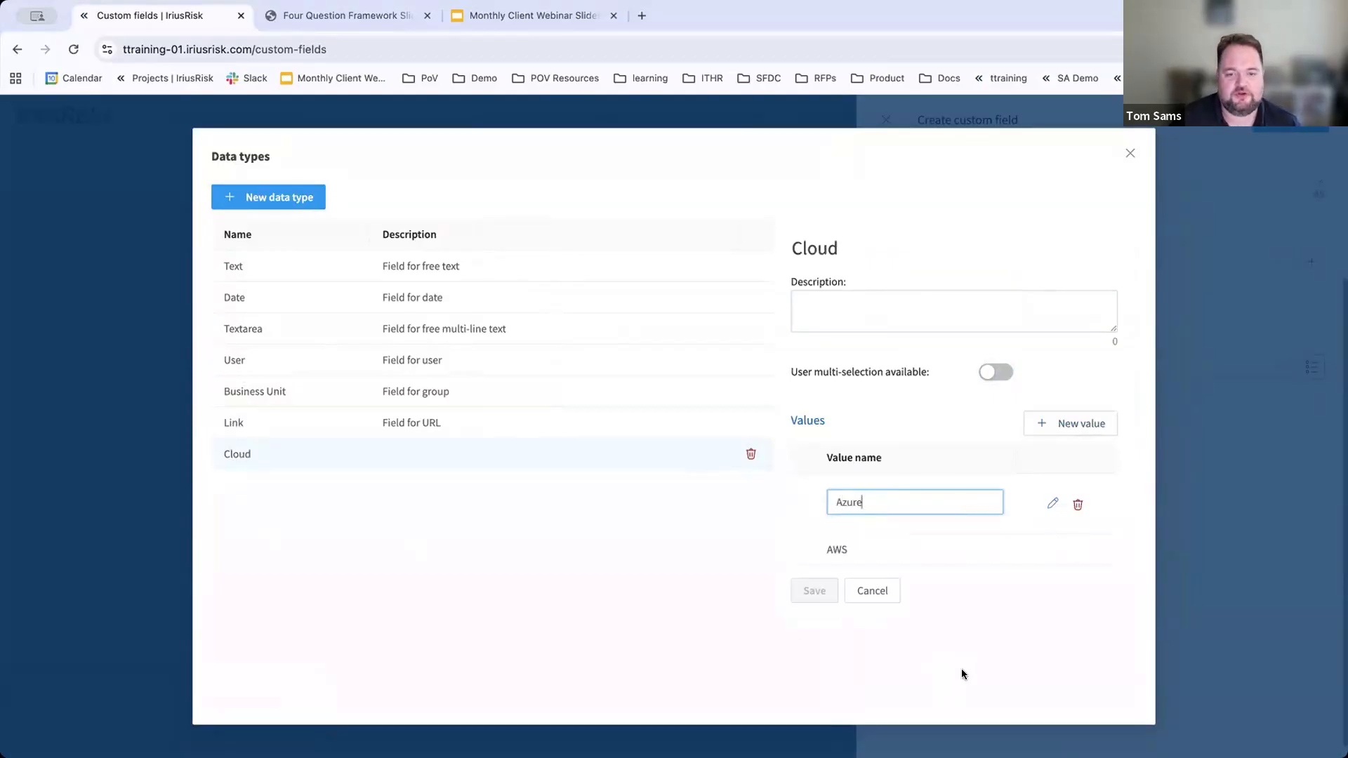
{"action": "key", "text": "Escape"}
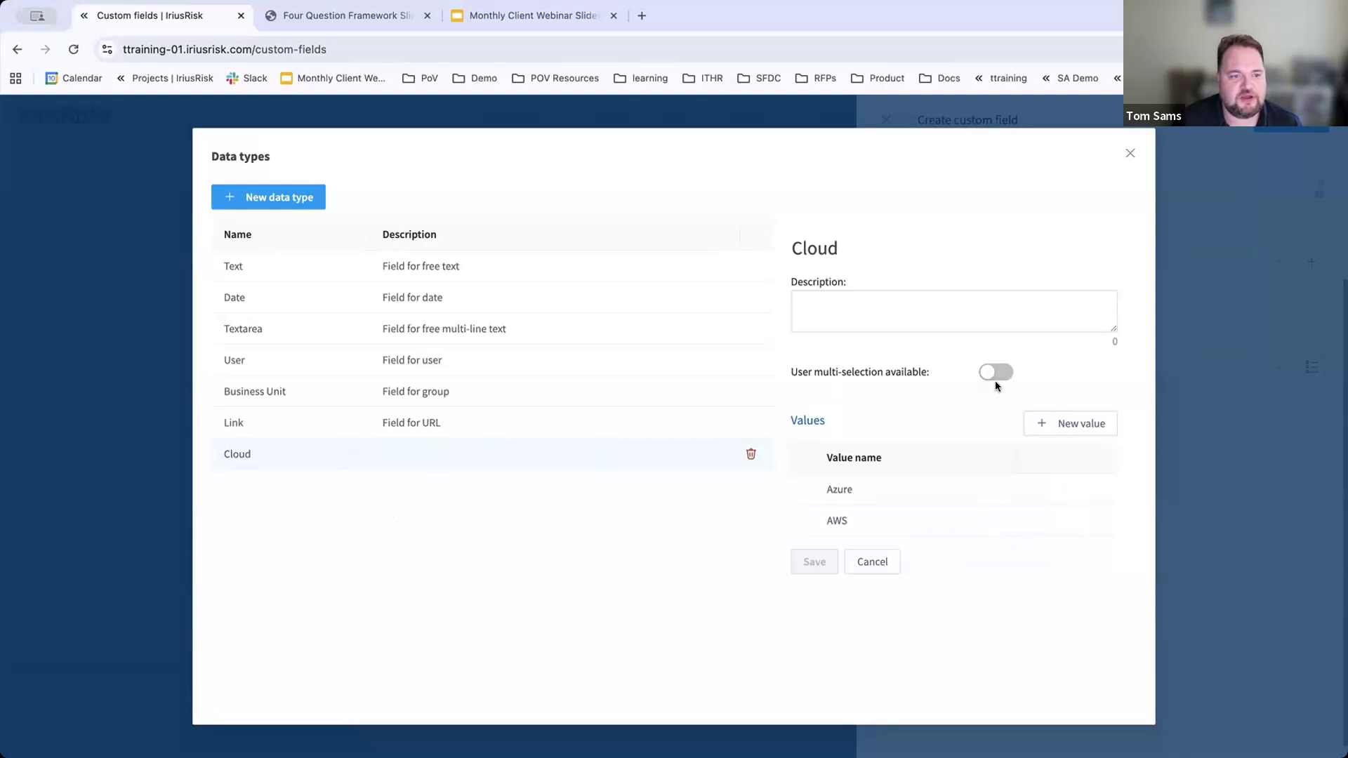
Step: Describe the Cloud data type as "Cloud", save it and close the data types dialog
{"action": "left_click", "coordinate": [899, 310]}
{"action": "type", "text": "CLoud"}
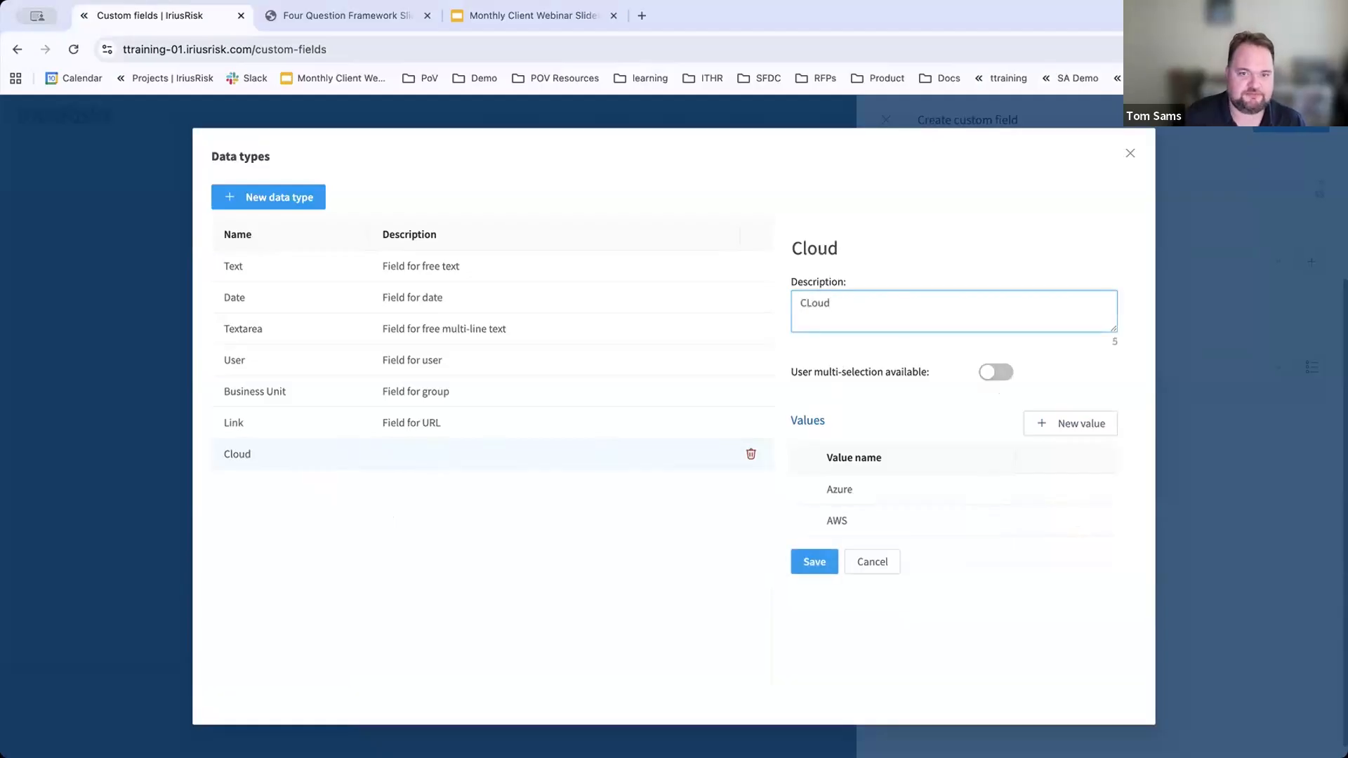
{"action": "left_click_drag", "start_coordinate": [812, 301], "coordinate": [806, 301]}
{"action": "type", "text": "l"}
{"action": "left_click", "coordinate": [813, 566]}
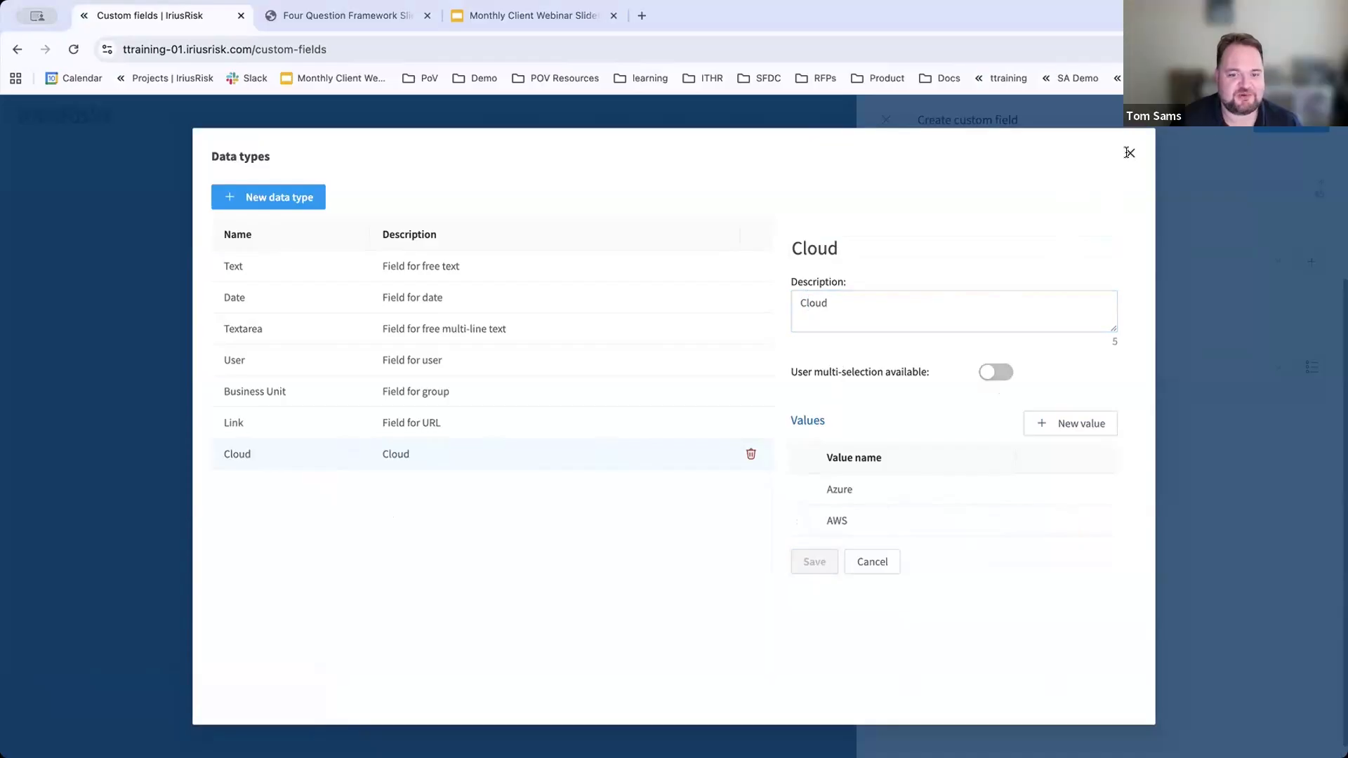
{"action": "left_click", "coordinate": [1128, 156]}
Step: Review the Cloud Provider field's settings and save it in the Custom Example group with the Text data type
{"action": "scroll", "coordinate": [972, 453], "scroll_direction": "up", "scroll_amount": 5}
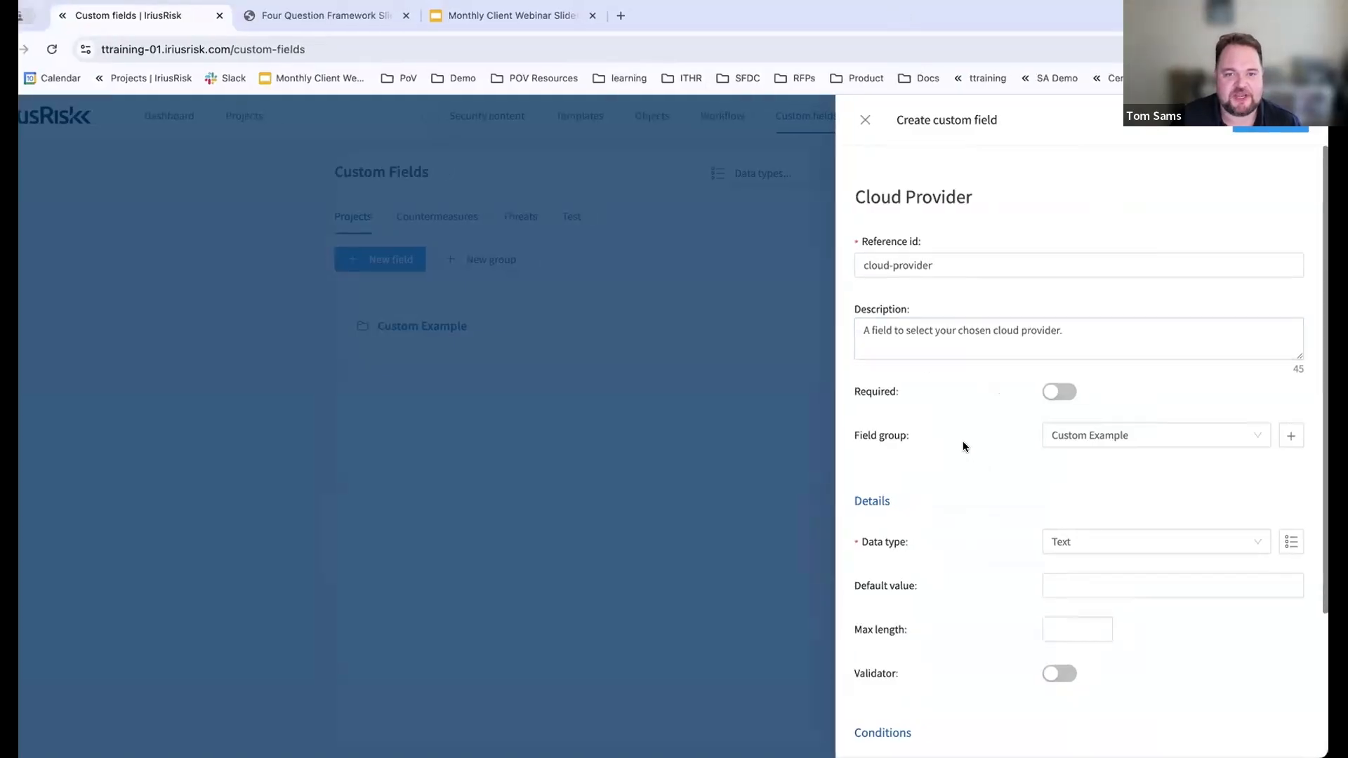
{"action": "scroll", "coordinate": [962, 440], "scroll_direction": "down", "scroll_amount": 3}
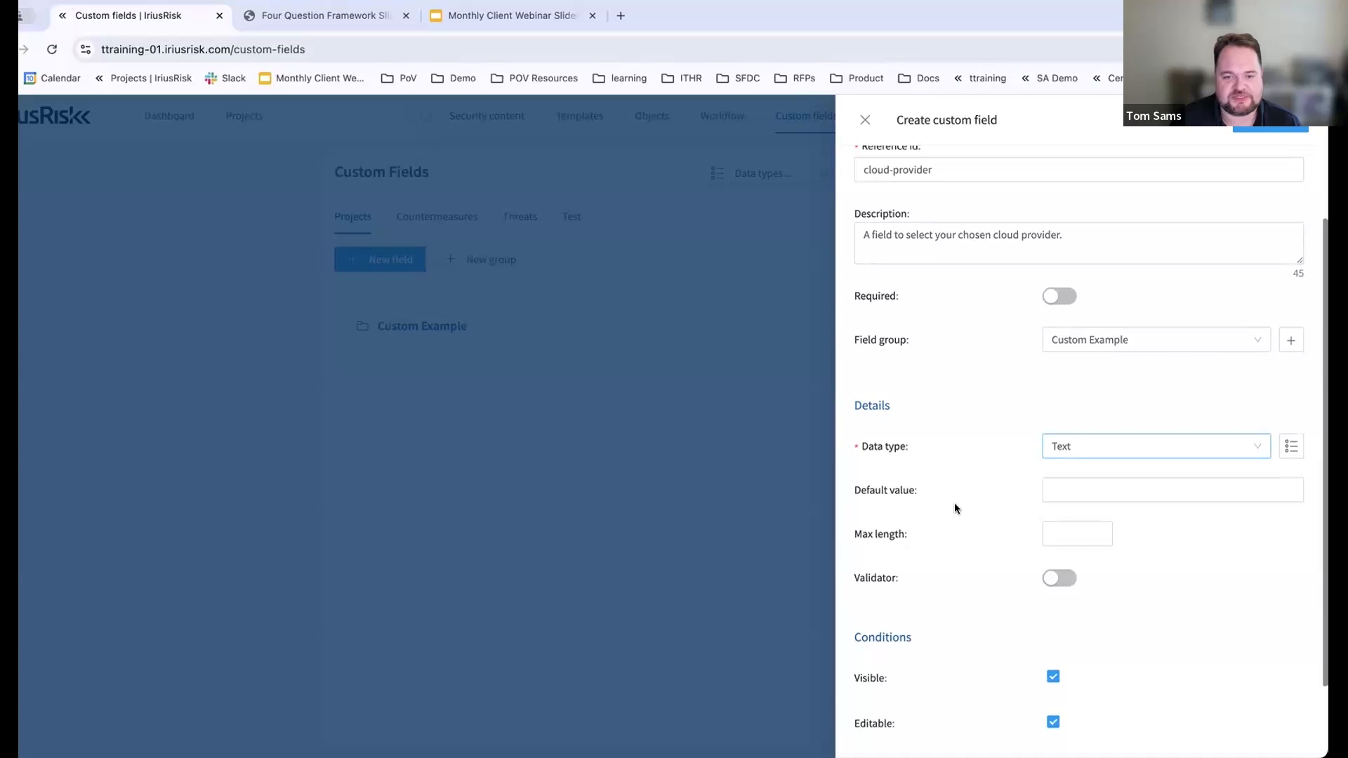
{"action": "scroll", "coordinate": [954, 503], "scroll_direction": "down", "scroll_amount": 3}
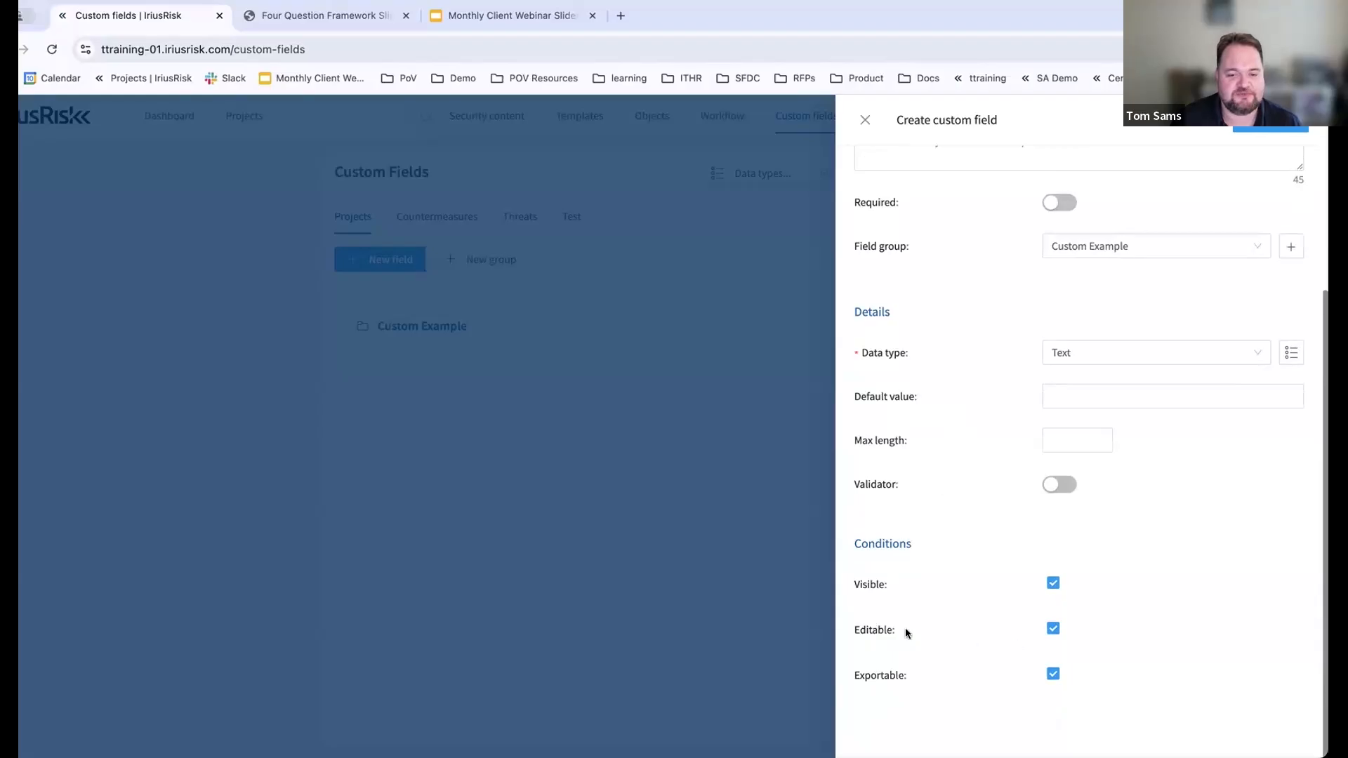
{"action": "scroll", "coordinate": [1077, 436], "scroll_direction": "up", "scroll_amount": 3}
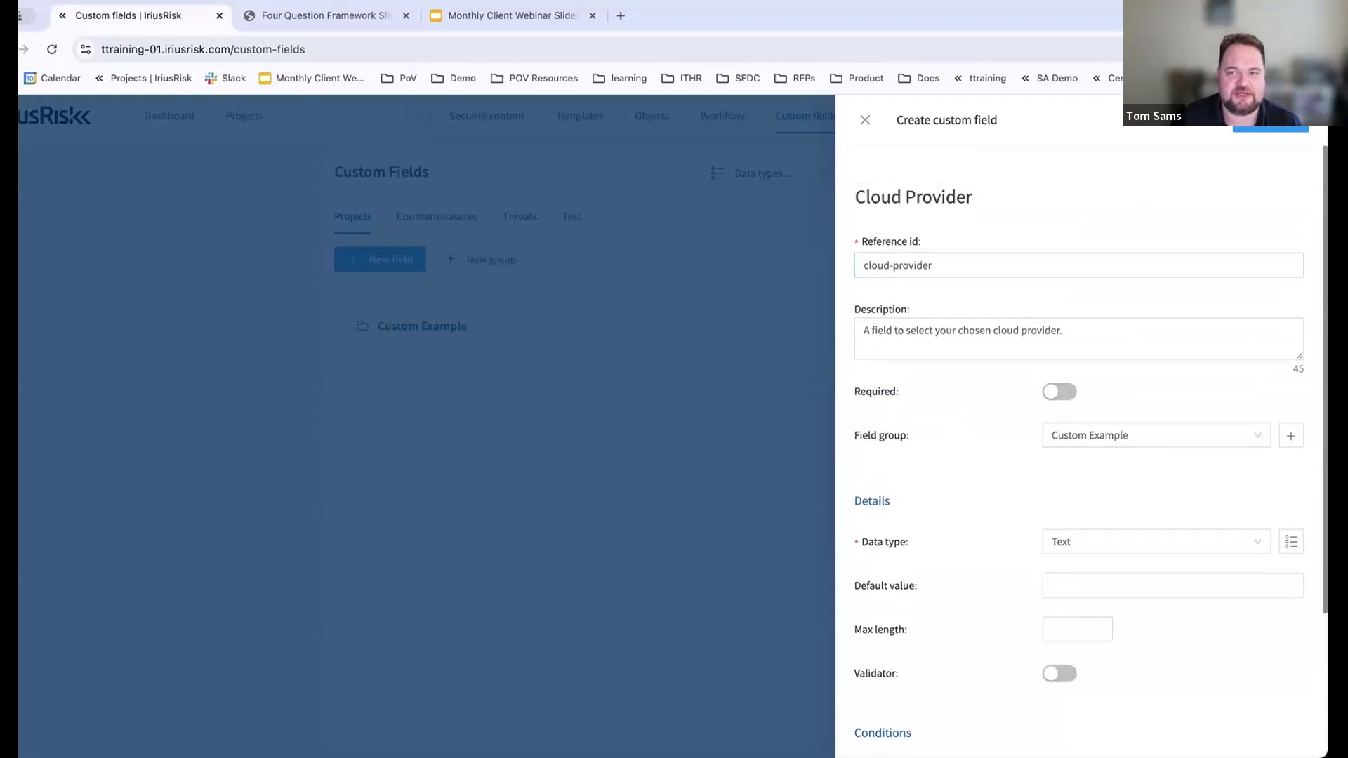
{"action": "left_click", "coordinate": [1271, 128]}
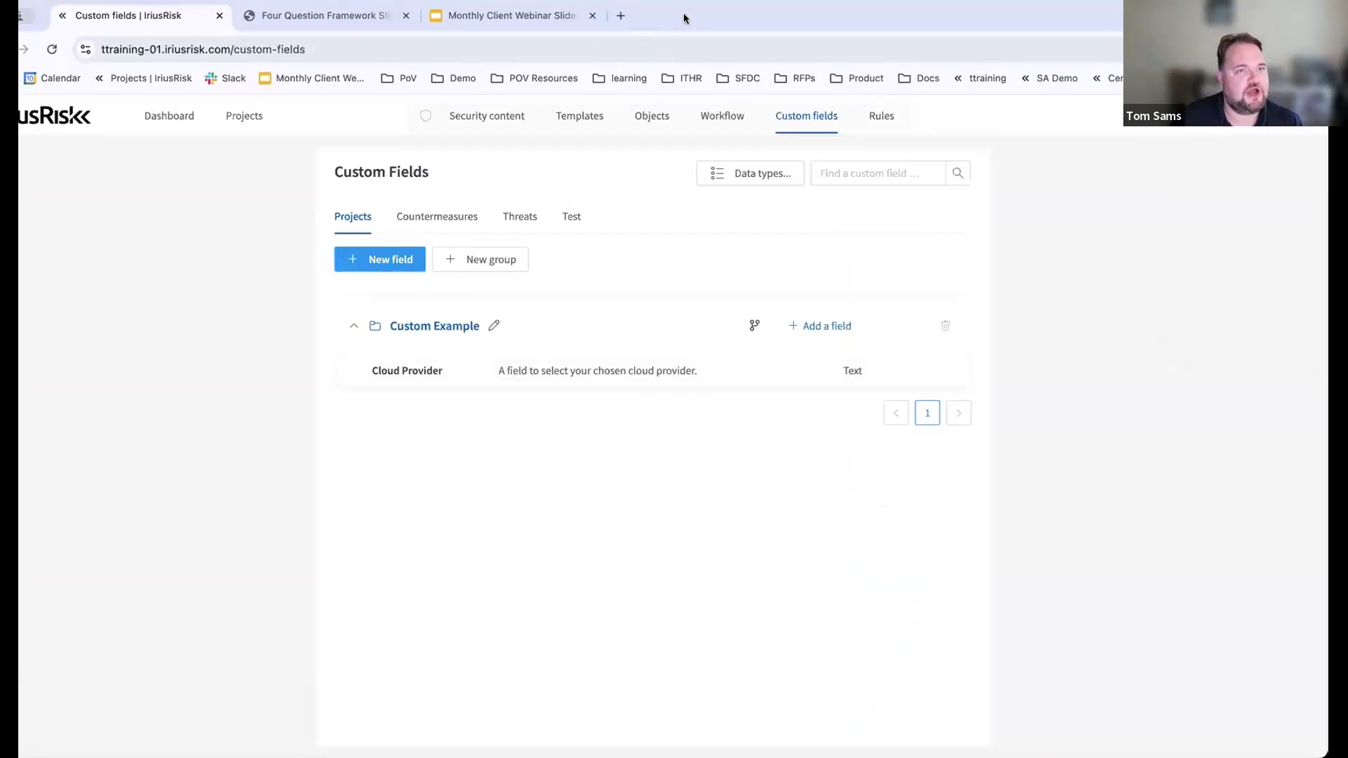
Step: Preview the Custom Example section of a new project with AWS as the Cloud Provider, and cancel without creating the project
{"action": "left_click", "coordinate": [245, 118]}
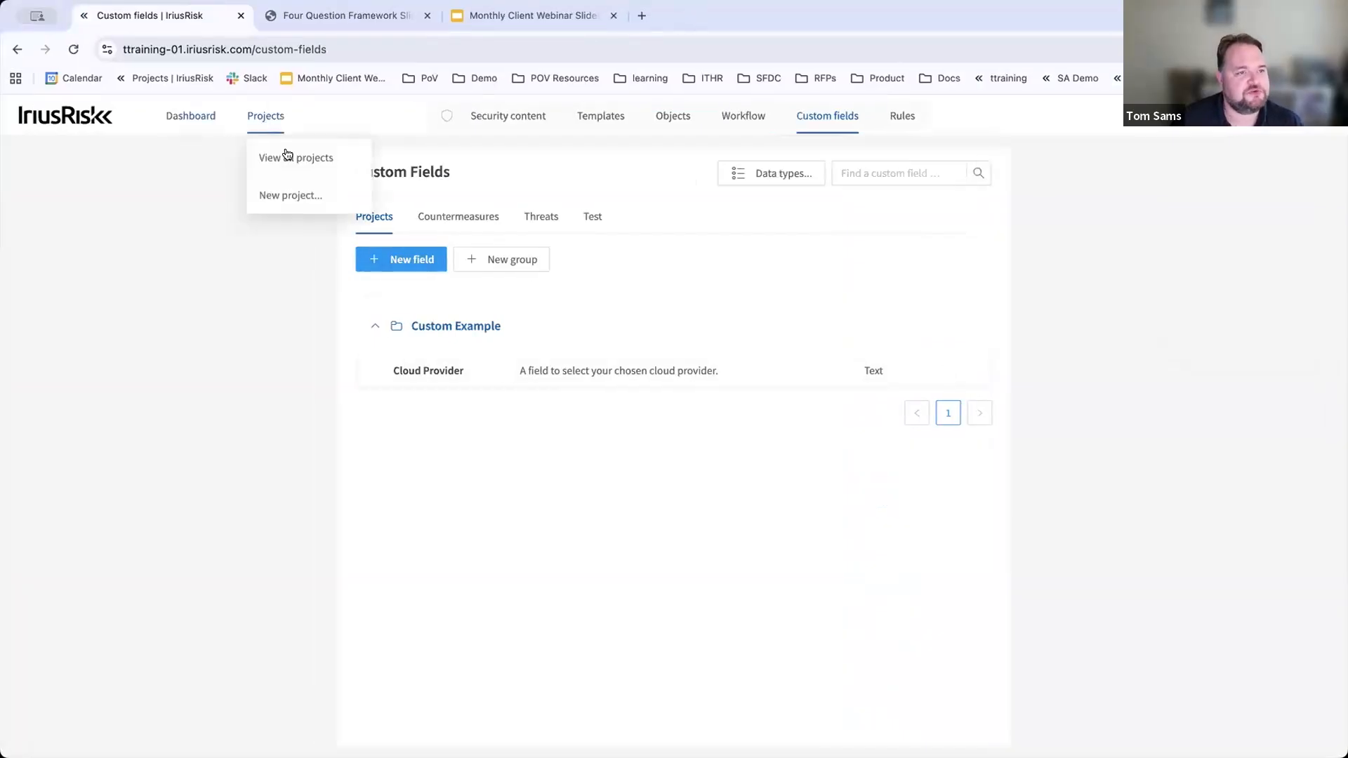
{"action": "left_click", "coordinate": [287, 157]}
{"action": "left_click", "coordinate": [129, 189]}
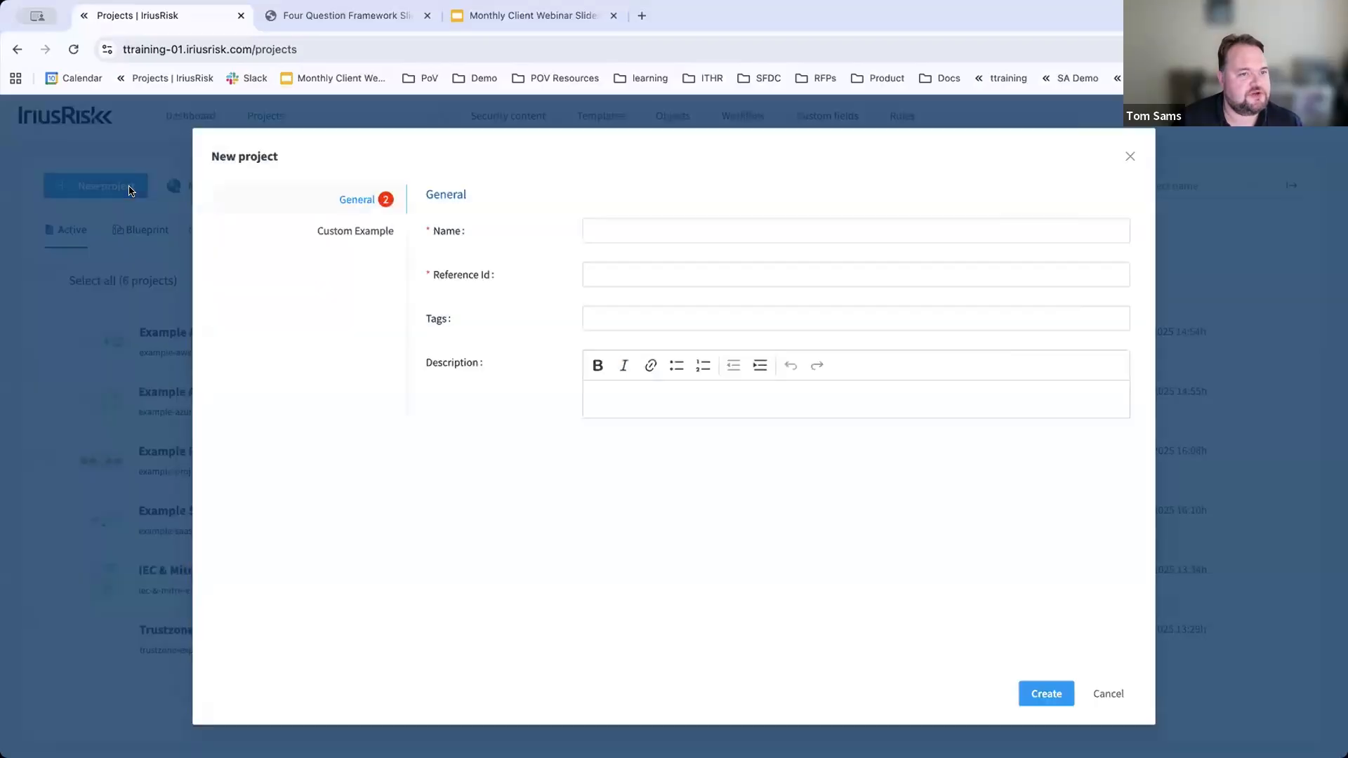
{"action": "left_click", "coordinate": [350, 238]}
{"action": "left_click", "coordinate": [611, 247]}
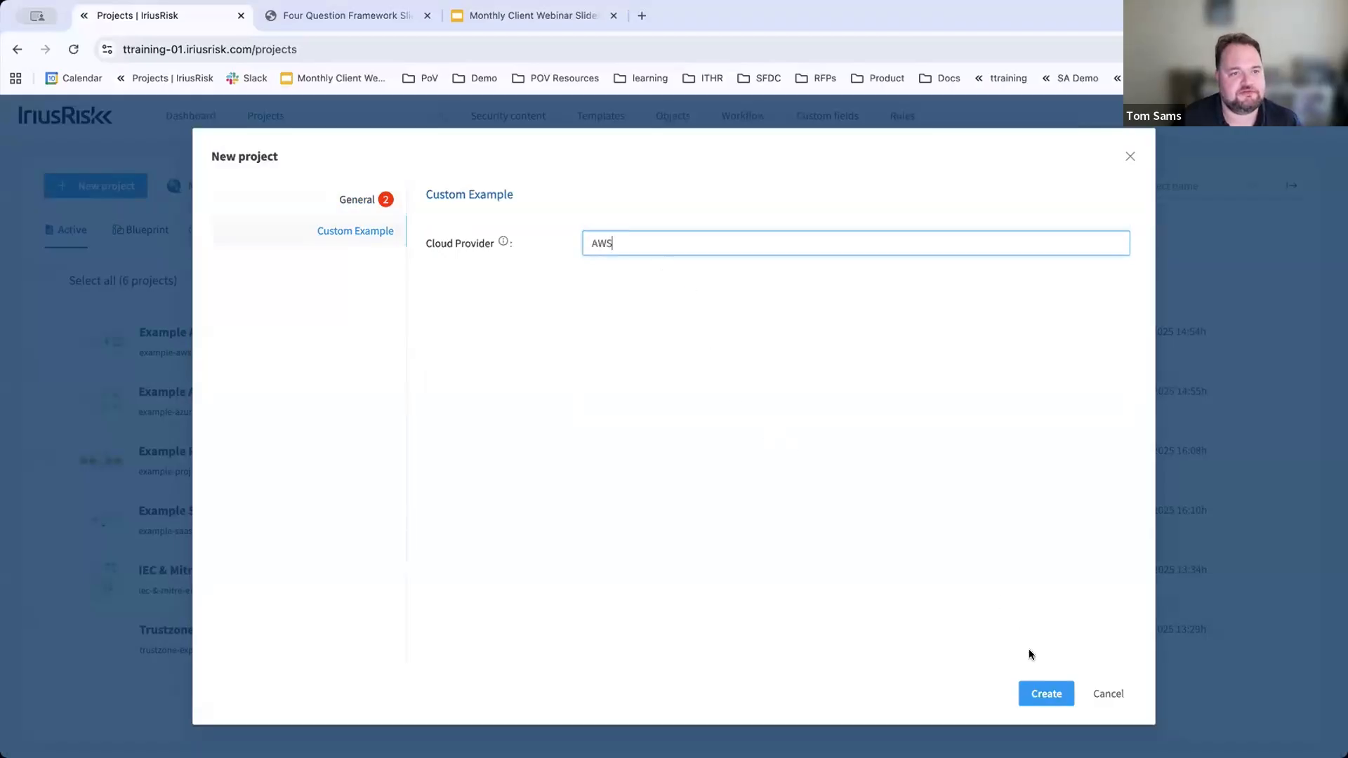
{"action": "left_click", "coordinate": [1106, 695]}
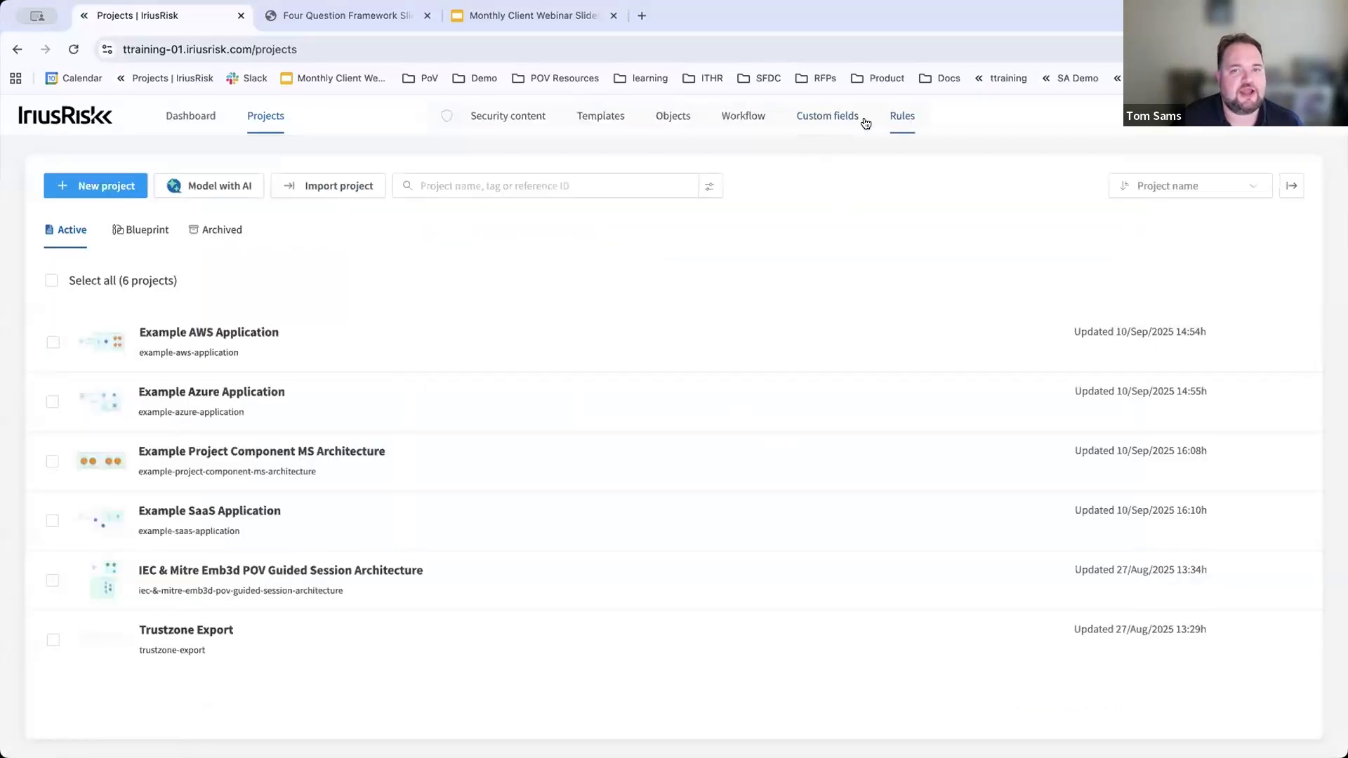
Step: Start a new rule named "Cloud Provider Example"
{"action": "left_click", "coordinate": [904, 123]}
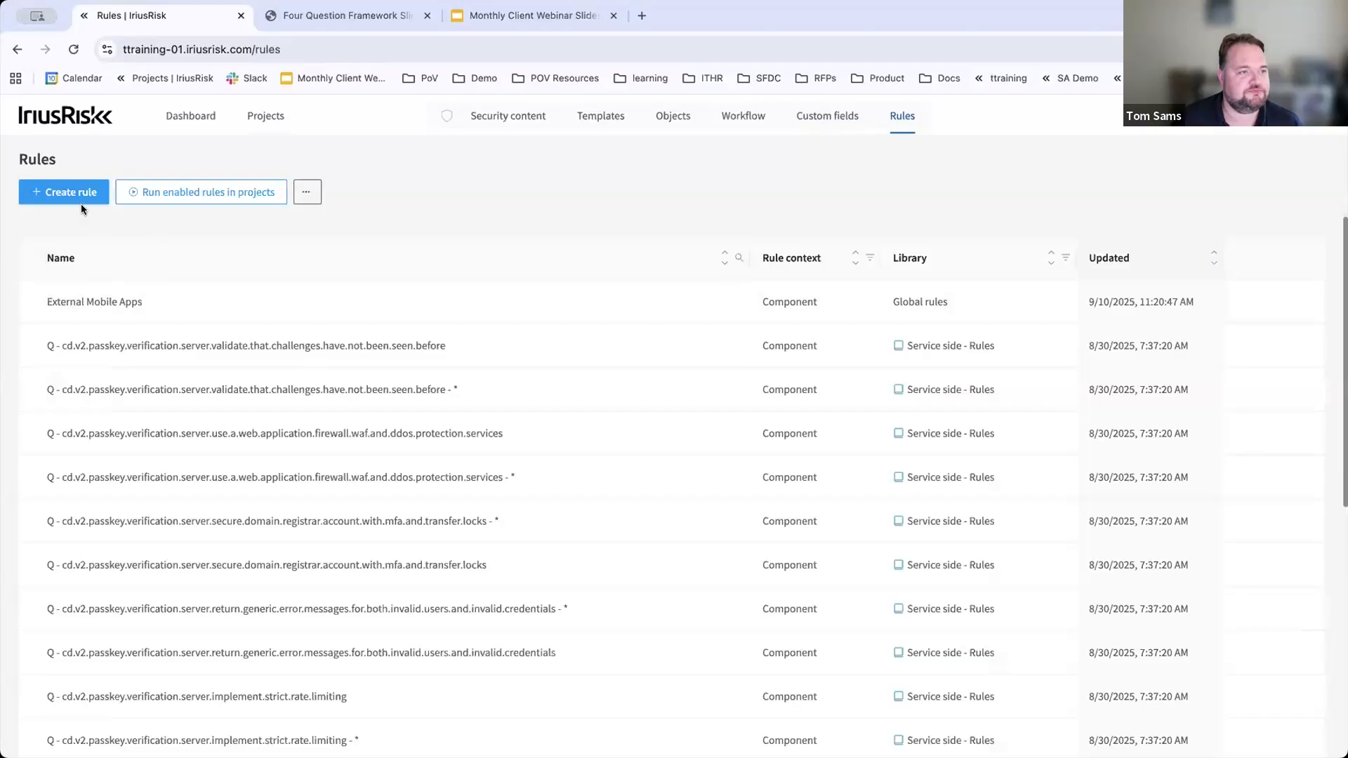
{"action": "left_click", "coordinate": [79, 196]}
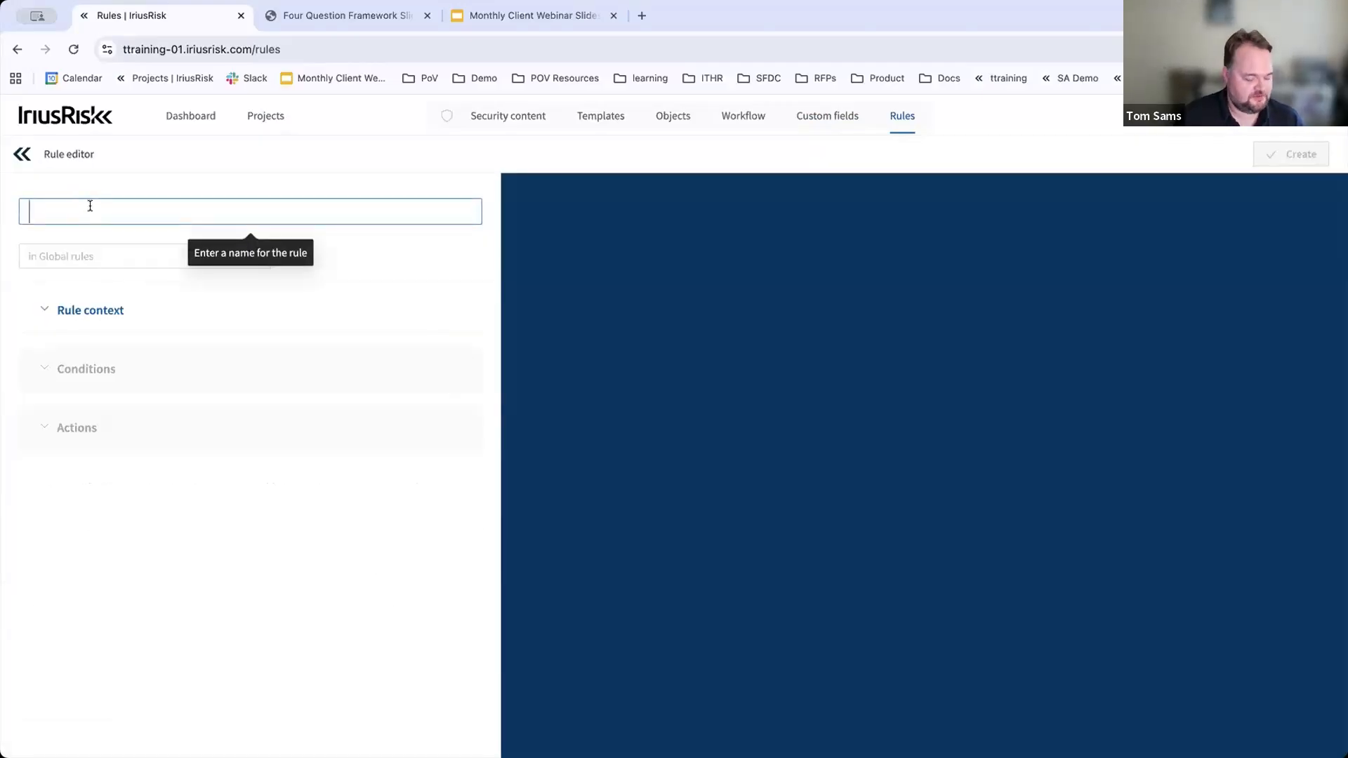
{"action": "type", "text": "Cloud Provider"}
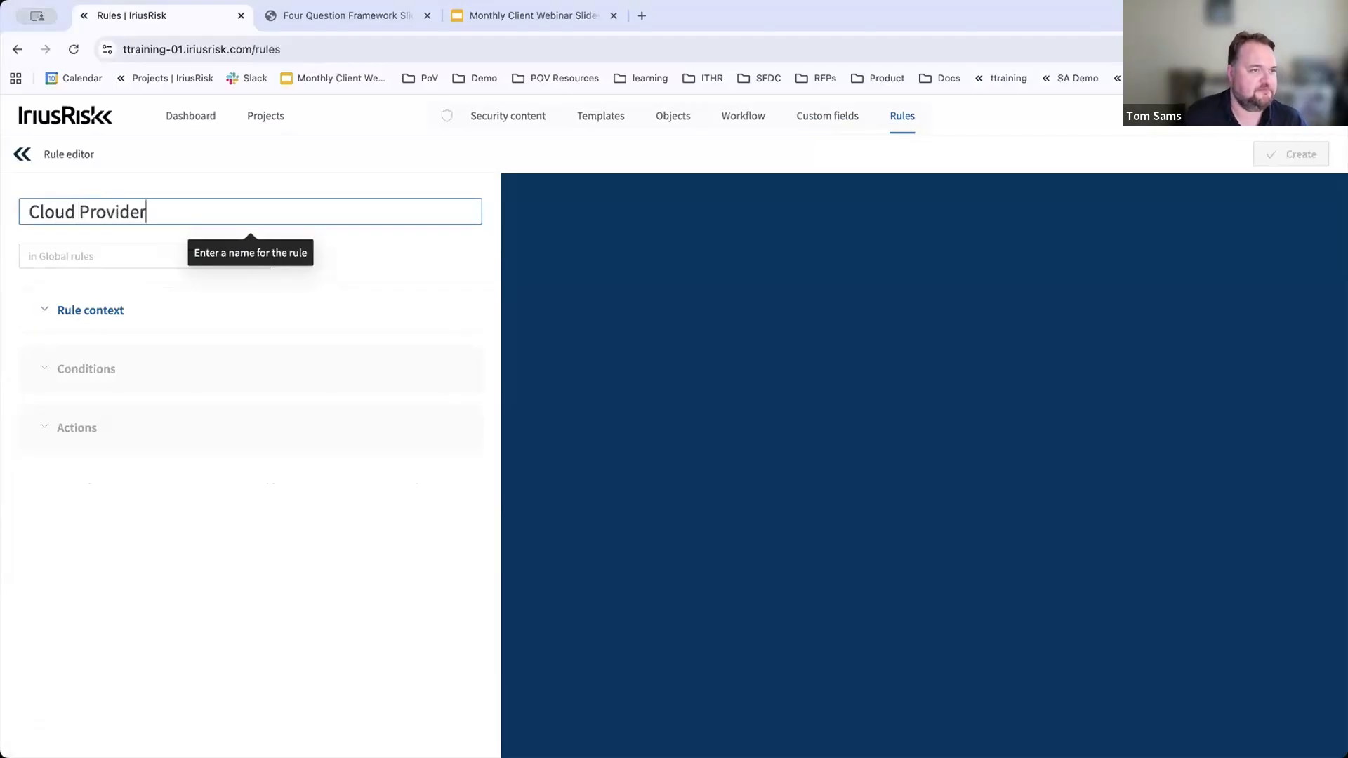
{"action": "type", "text": " Example"}
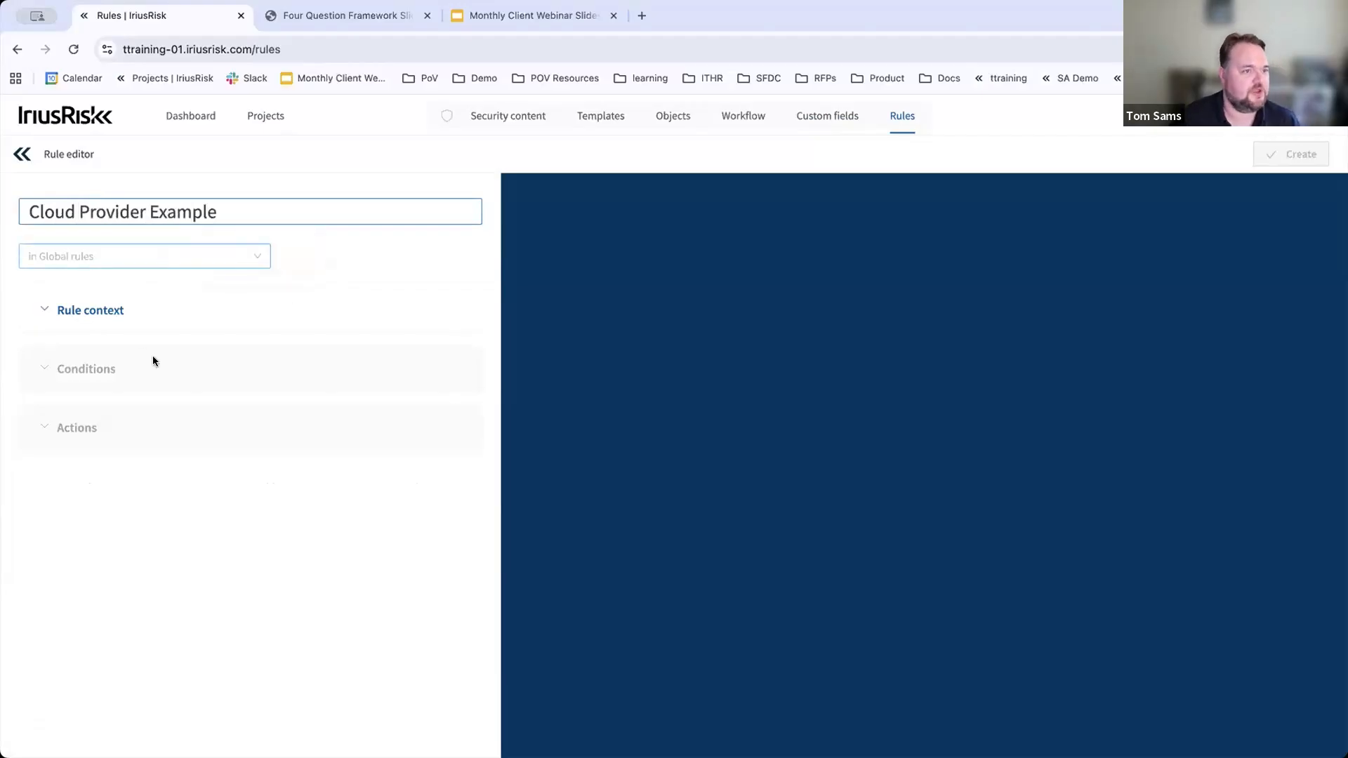
Step: Review the available execution contexts and set the rule's context to Project
{"action": "left_click", "coordinate": [105, 311]}
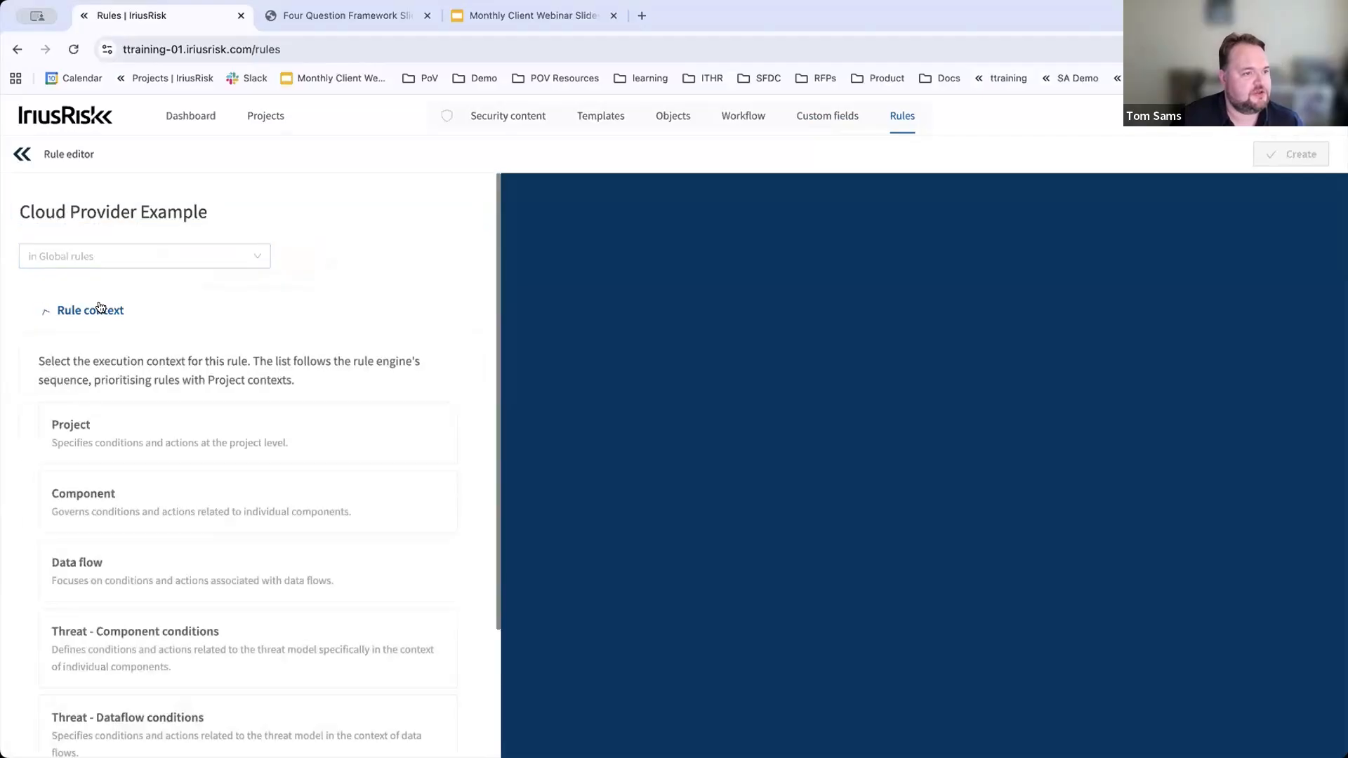
{"action": "scroll", "coordinate": [185, 323], "scroll_direction": "down", "scroll_amount": 1}
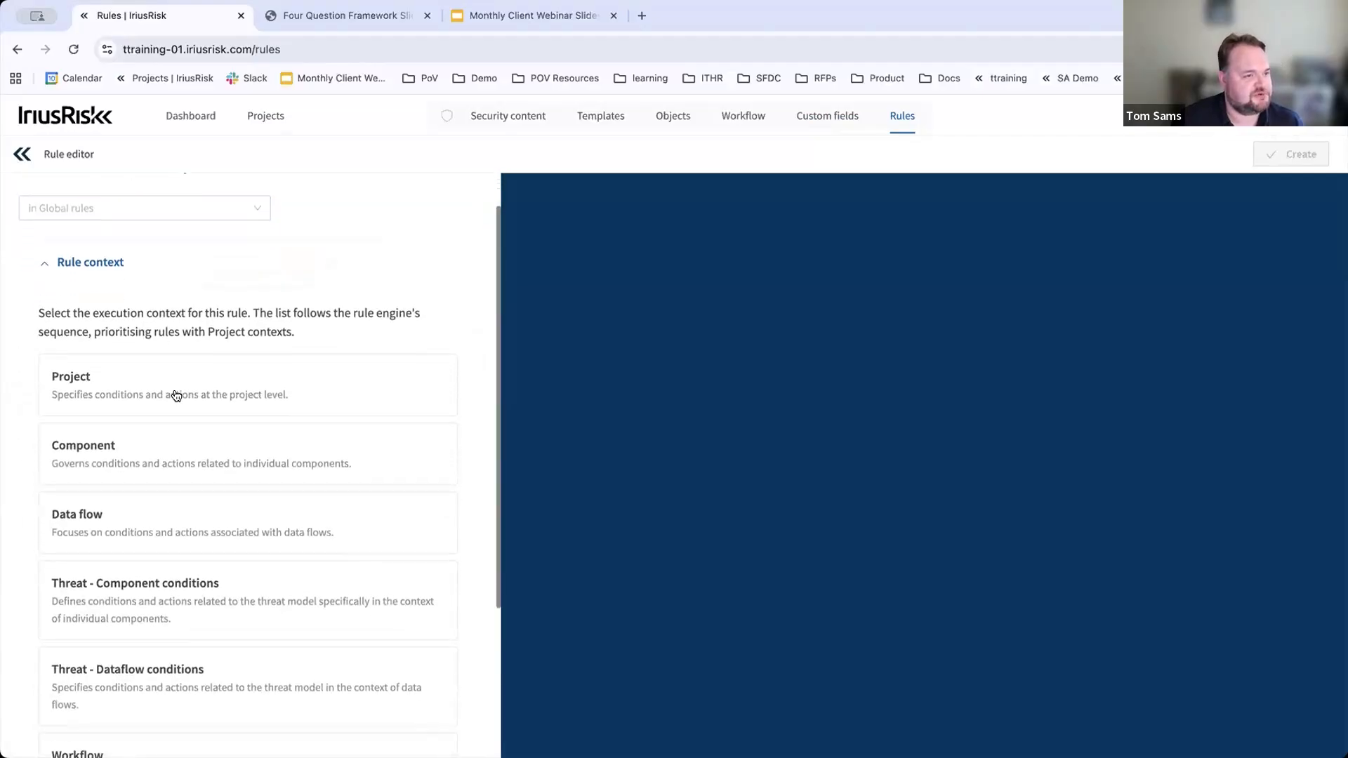
{"action": "scroll", "coordinate": [179, 391], "scroll_direction": "down", "scroll_amount": 4}
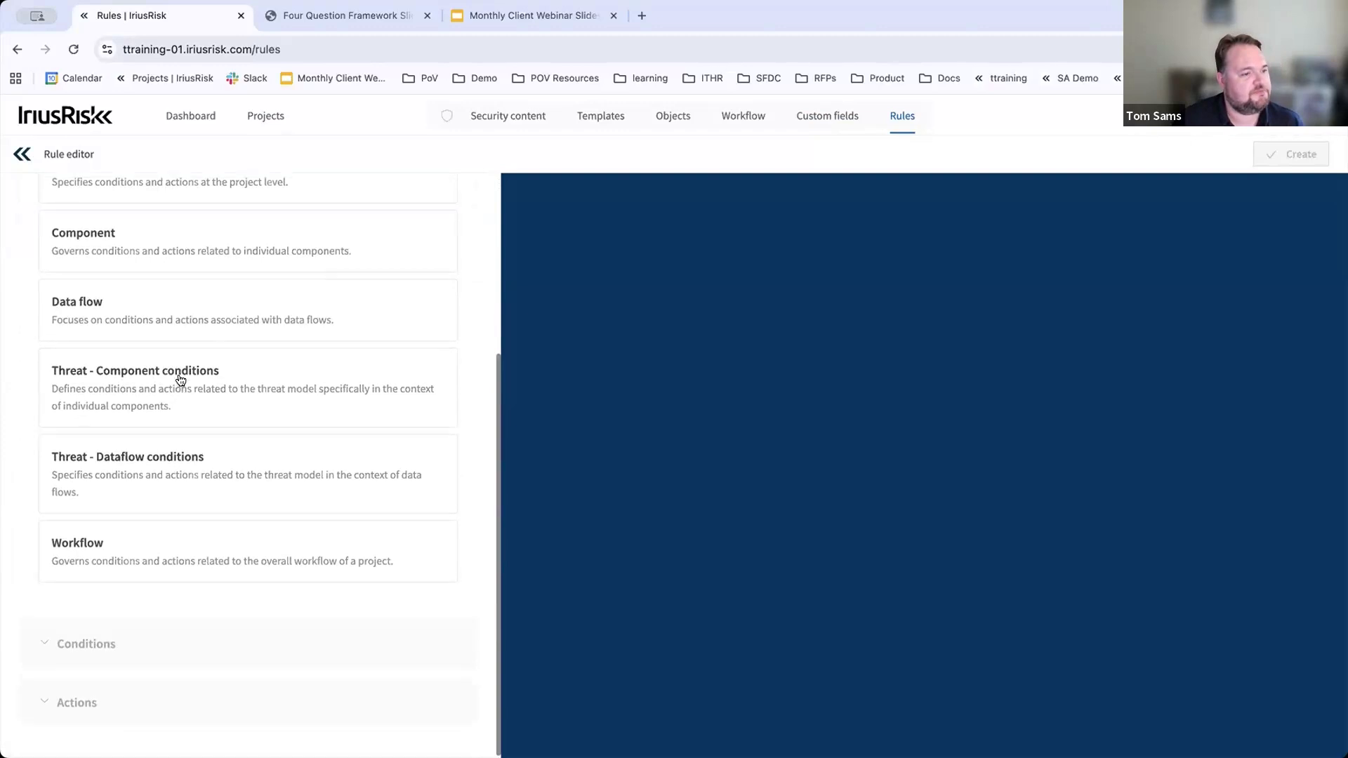
{"action": "scroll", "coordinate": [182, 287], "scroll_direction": "up", "scroll_amount": 1}
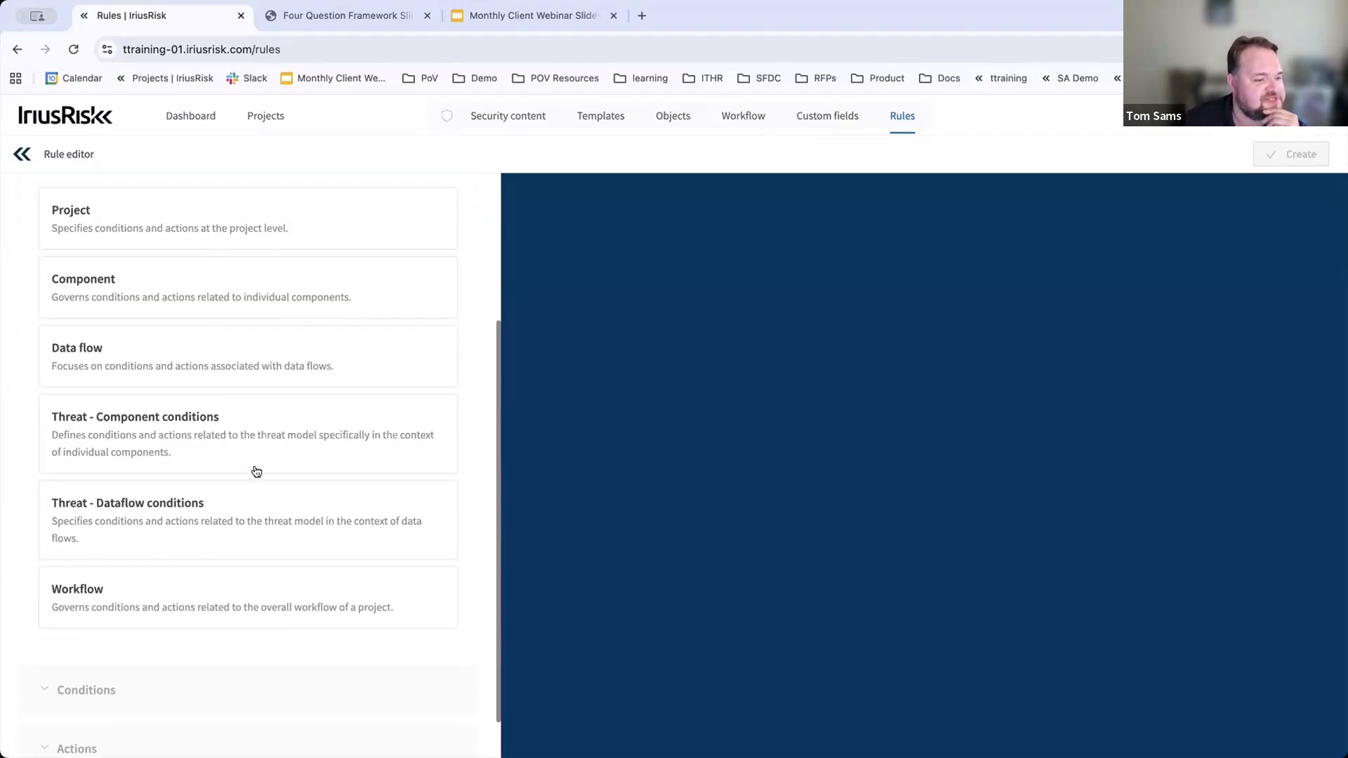
{"action": "scroll", "coordinate": [255, 470], "scroll_direction": "up", "scroll_amount": 2}
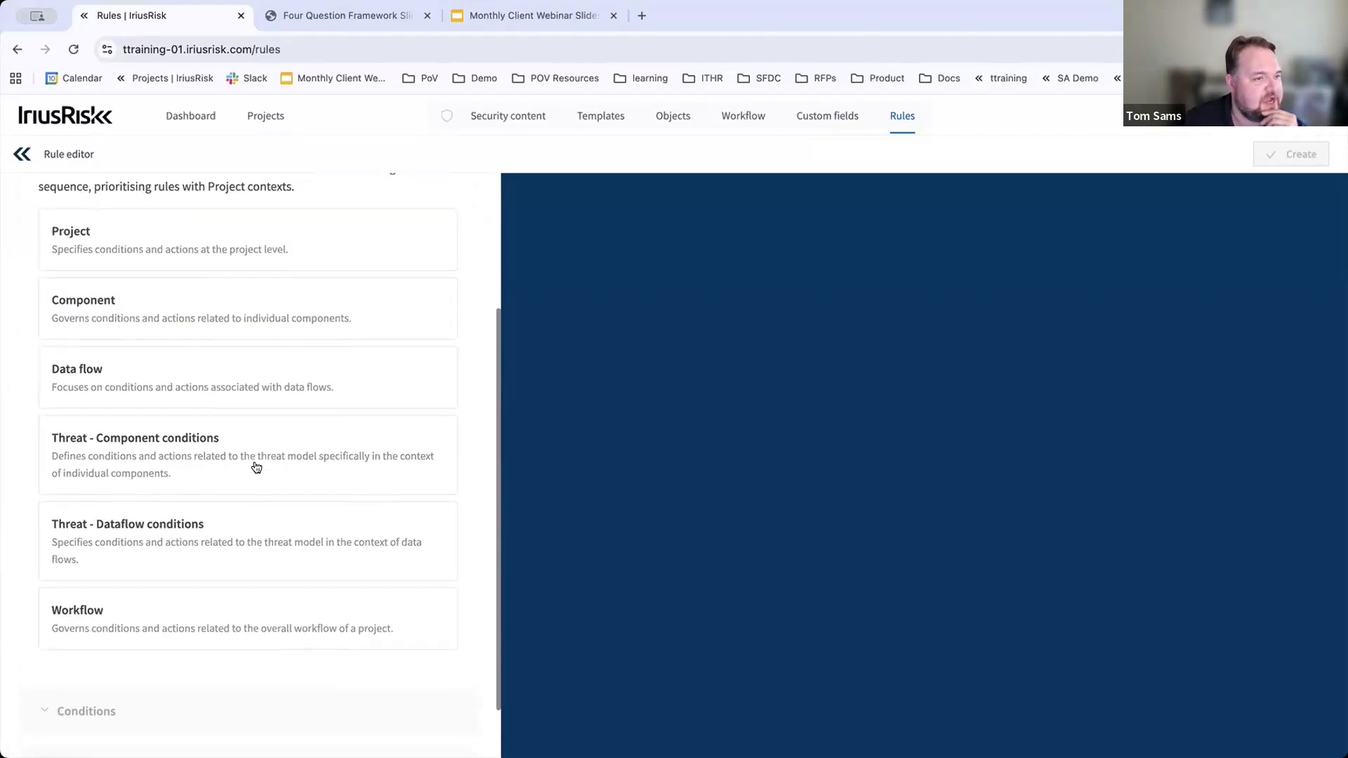
{"action": "left_click", "coordinate": [169, 264]}
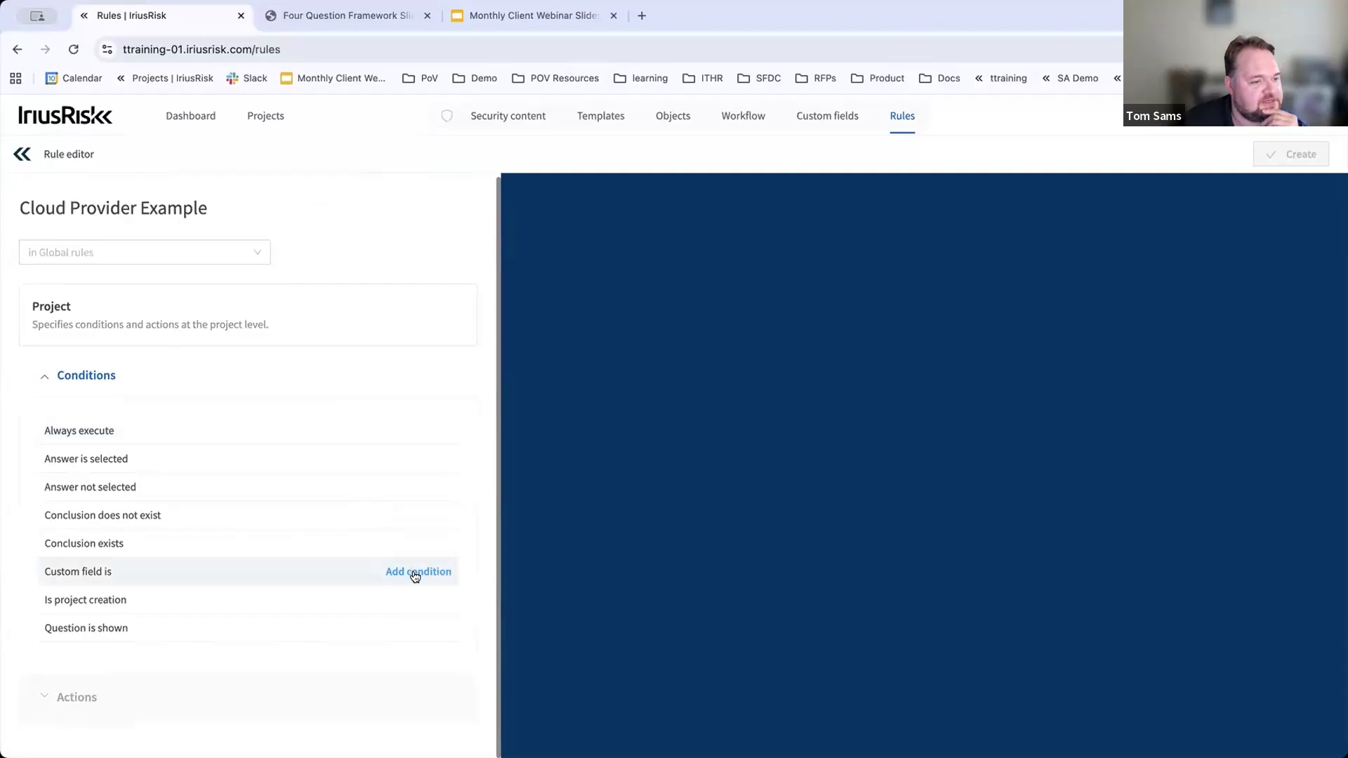
Step: Add a "Custom field is" condition requiring Cloud Provider to be Equal to AWS
{"action": "left_click", "coordinate": [415, 573]}
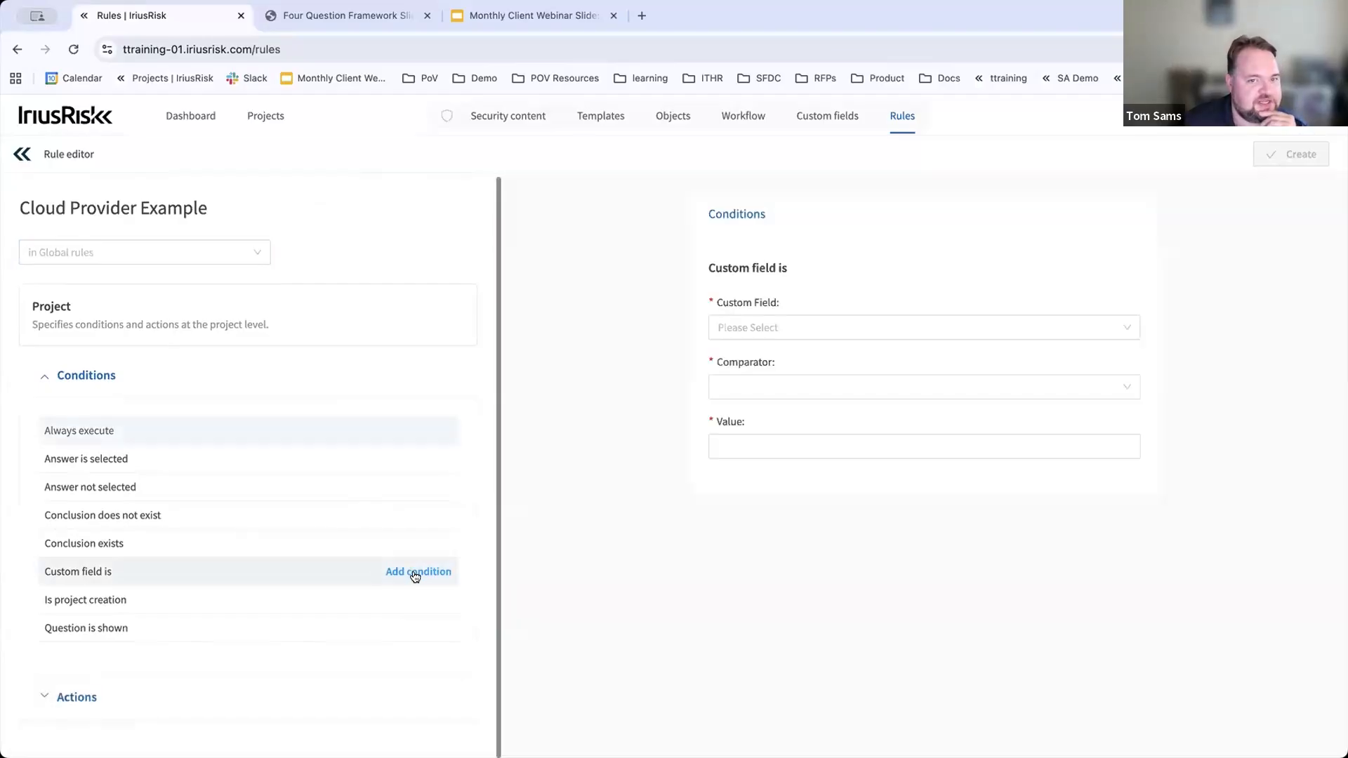
{"action": "left_click", "coordinate": [791, 325]}
{"action": "left_click", "coordinate": [756, 359]}
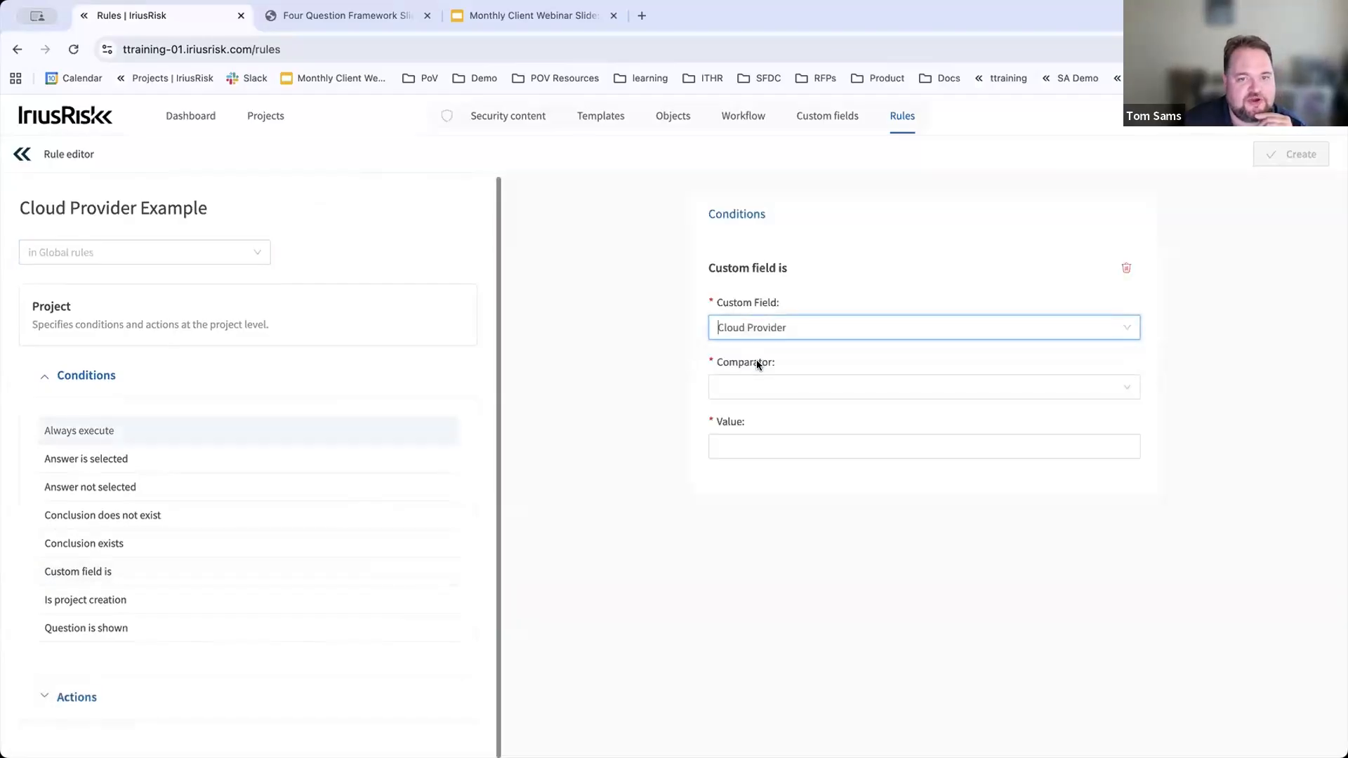
{"action": "left_click", "coordinate": [738, 391]}
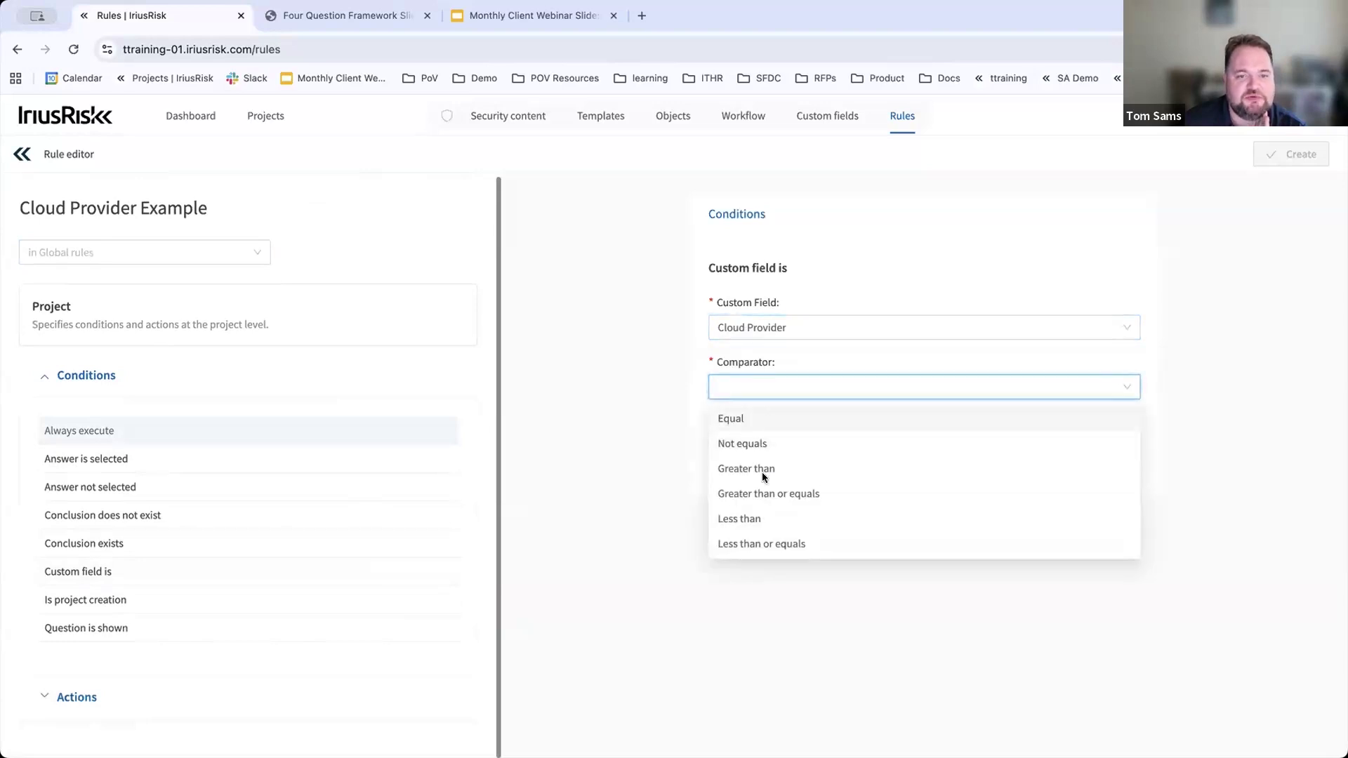
{"action": "left_click", "coordinate": [744, 419]}
{"action": "left_click", "coordinate": [746, 446]}
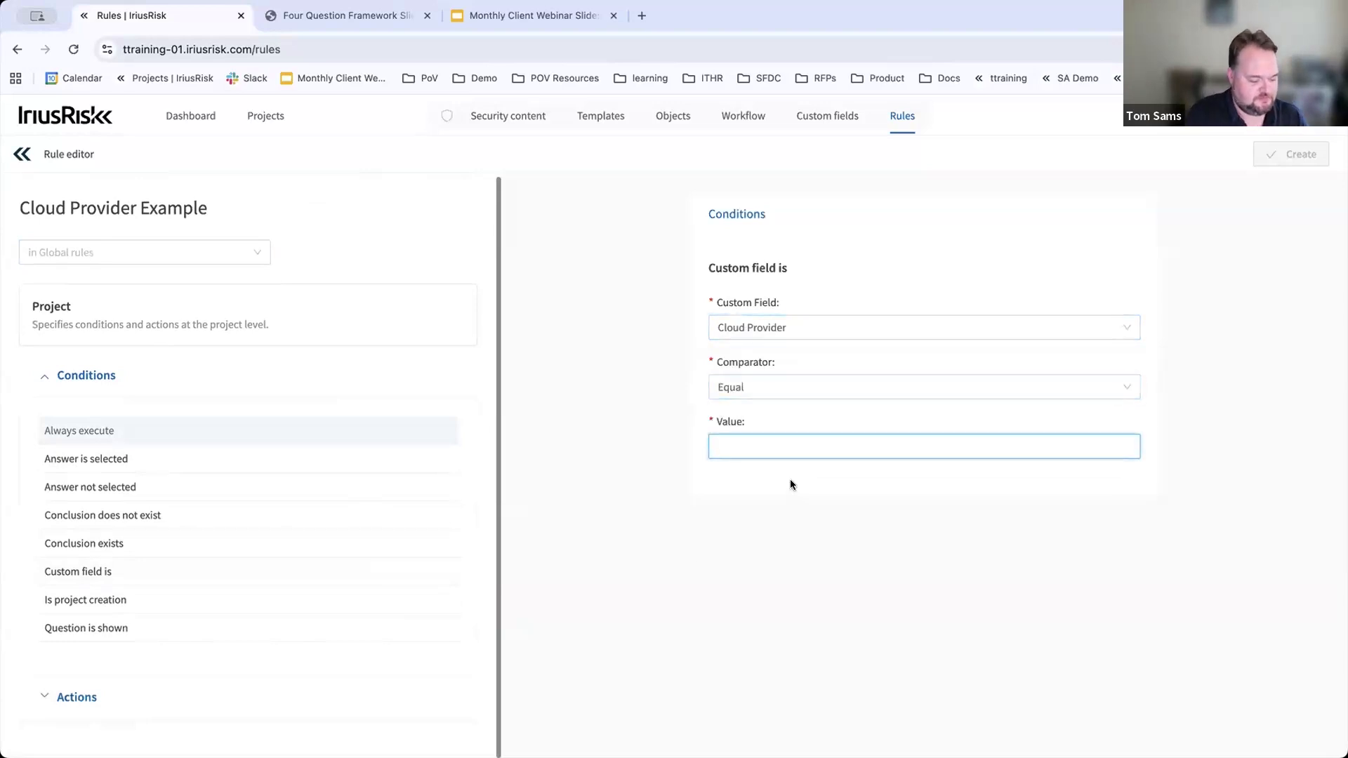
{"action": "type", "text": "AWS"}
{"action": "left_click", "coordinate": [642, 560]}
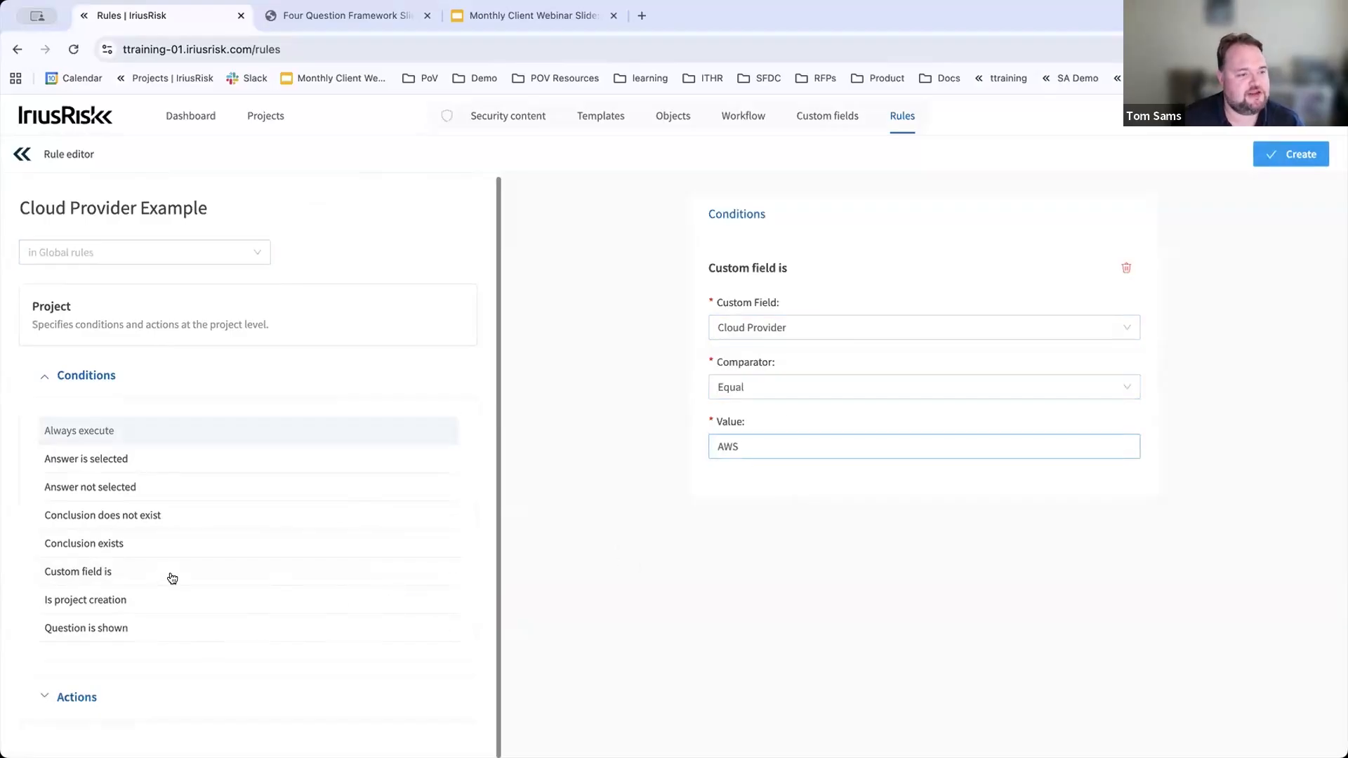
Step: Add an Import template action using AWS Application Template and create the rule
{"action": "left_click", "coordinate": [254, 688]}
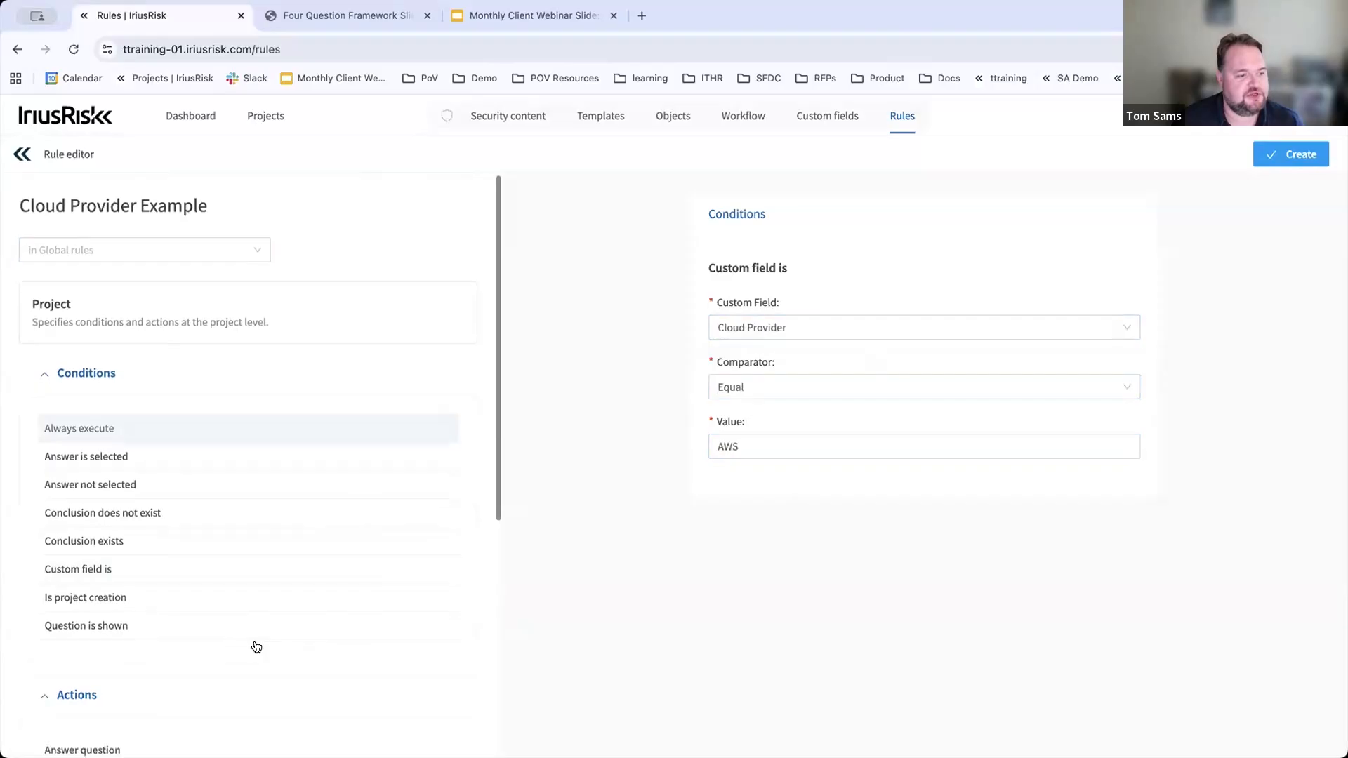
{"action": "scroll", "coordinate": [255, 645], "scroll_direction": "down", "scroll_amount": 5}
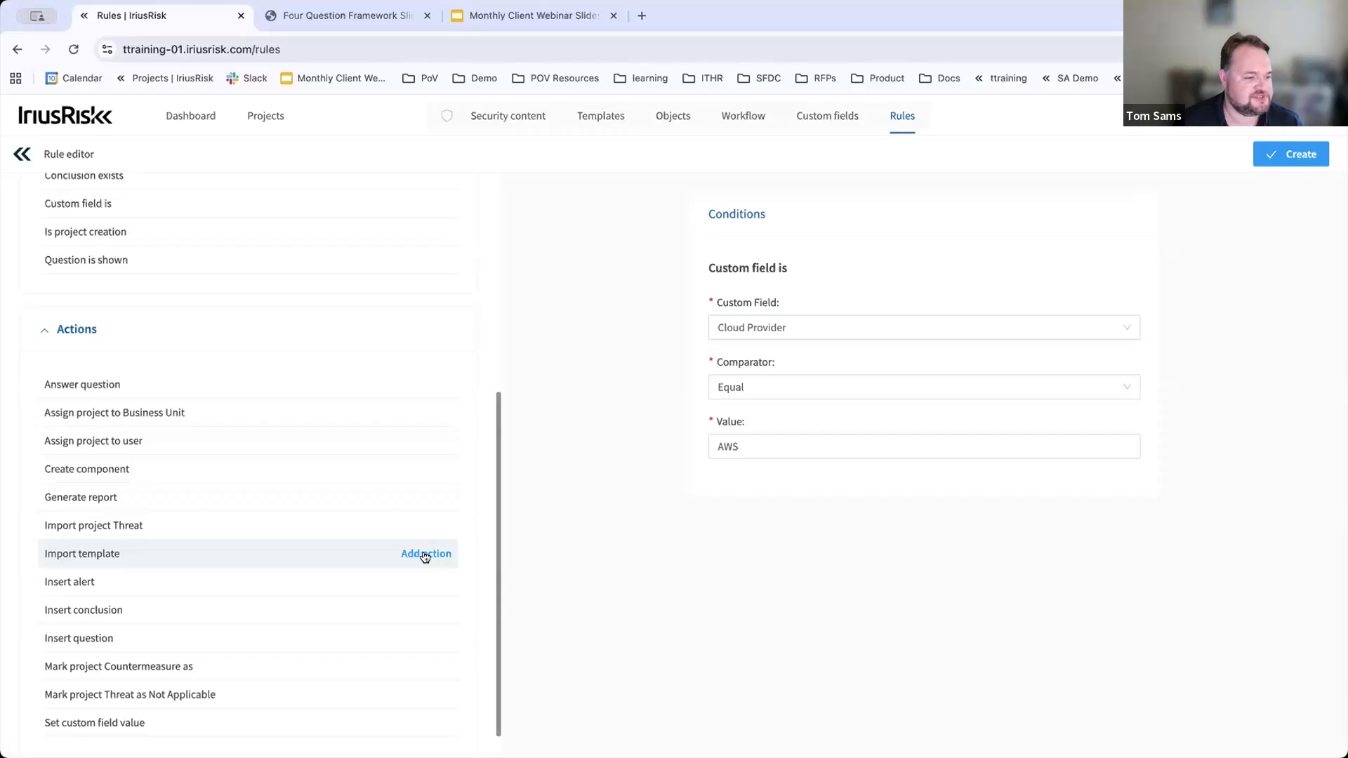
{"action": "left_click", "coordinate": [428, 554]}
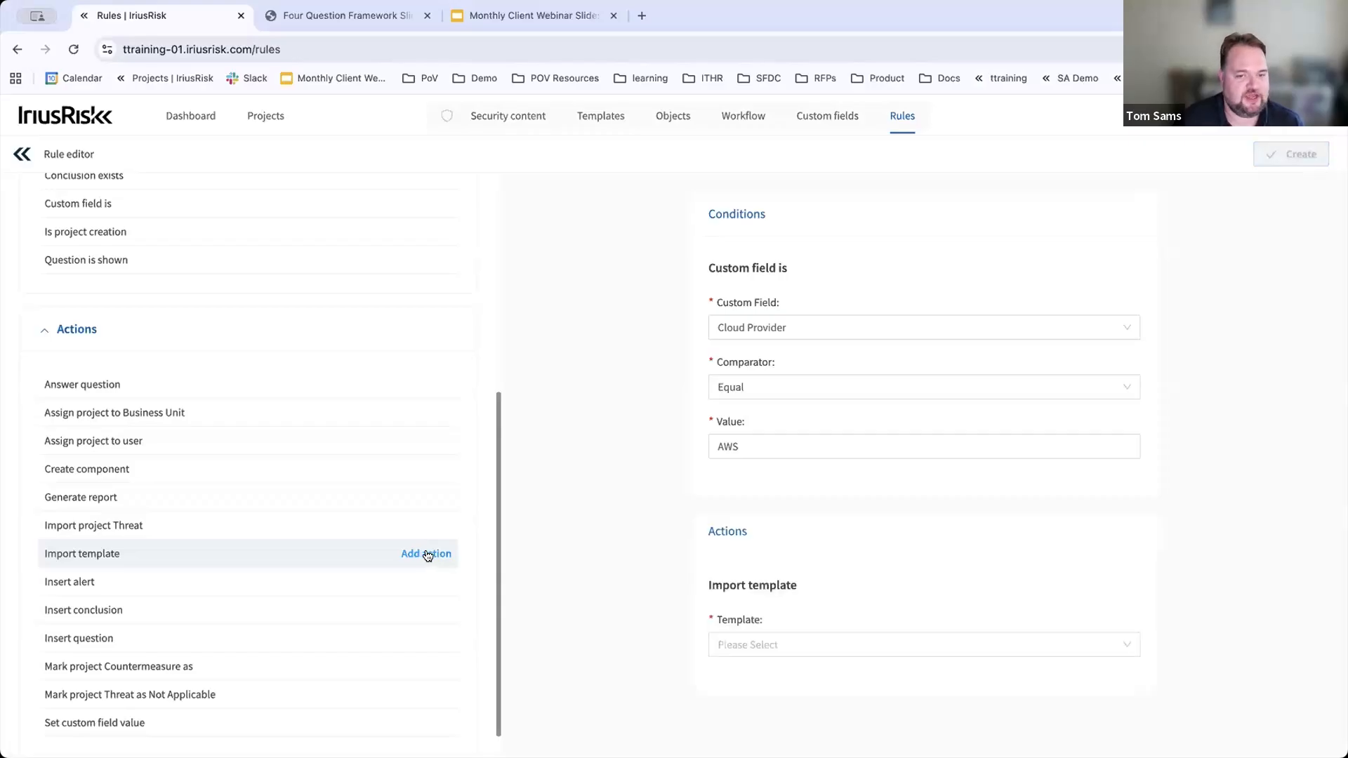
{"action": "left_click", "coordinate": [836, 644]}
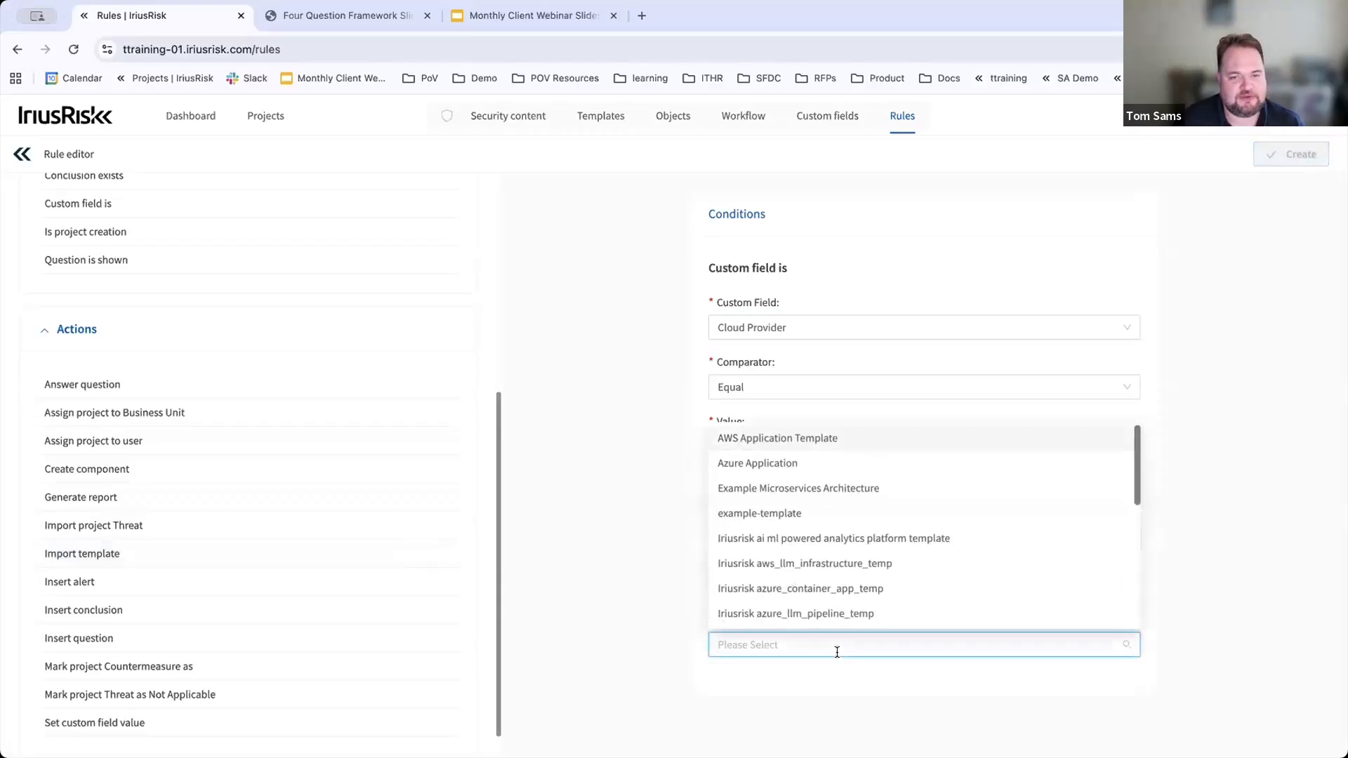
{"action": "left_click", "coordinate": [755, 440]}
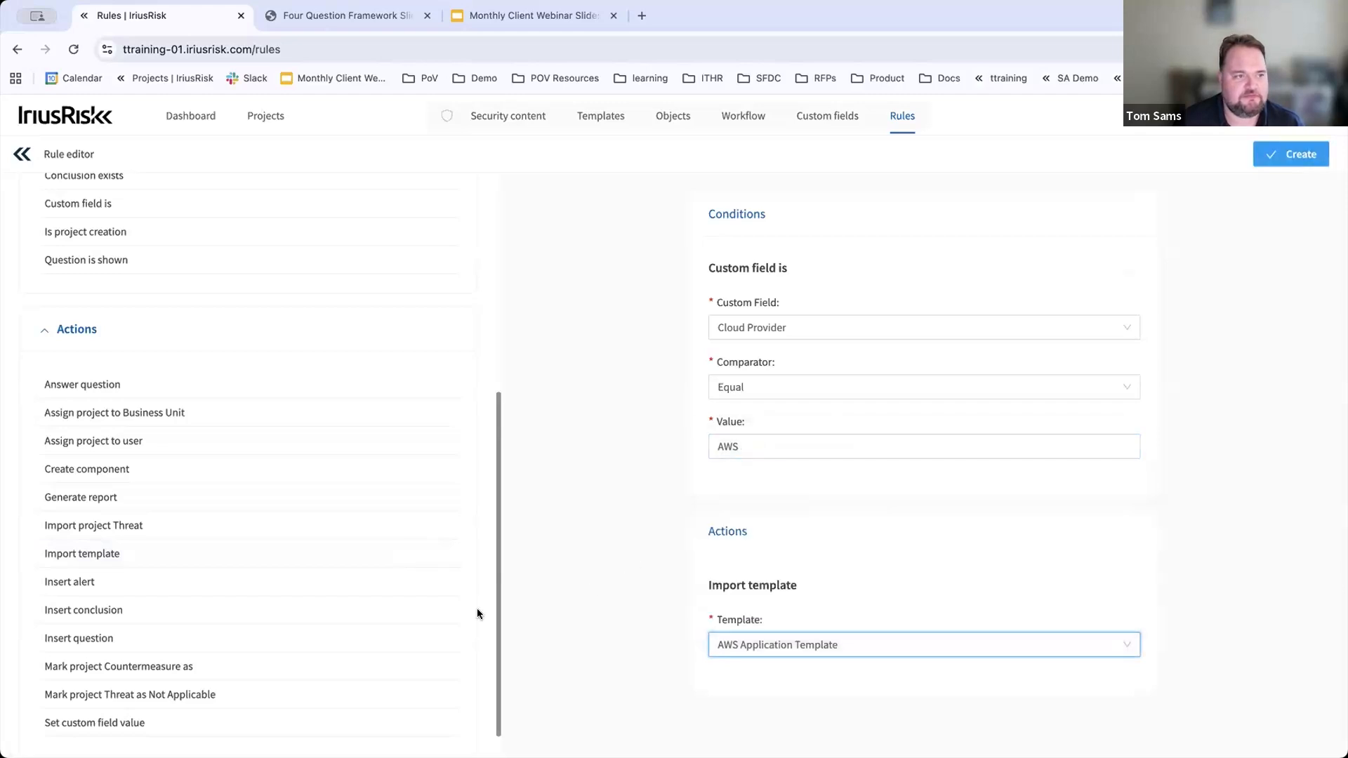
{"action": "scroll", "coordinate": [477, 609], "scroll_direction": "down", "scroll_amount": 1}
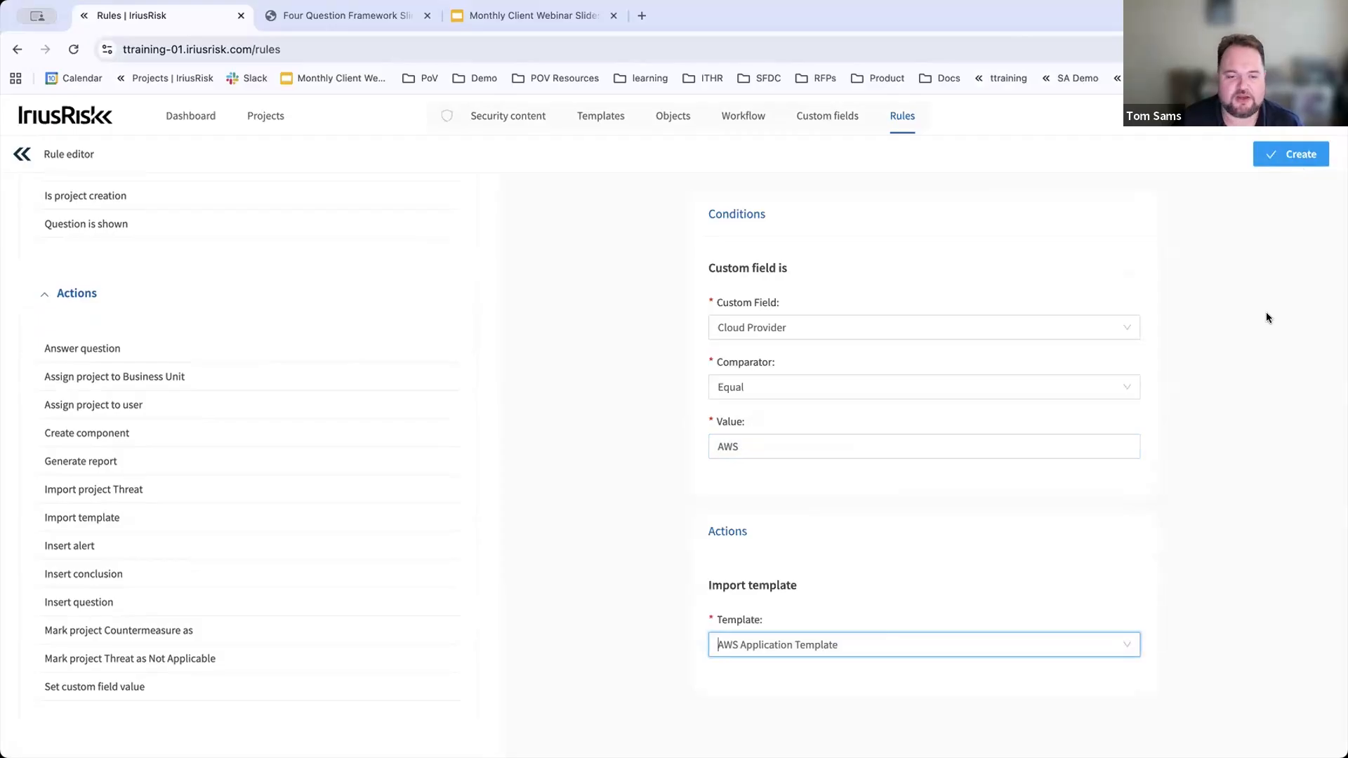
{"action": "left_click", "coordinate": [1296, 158]}
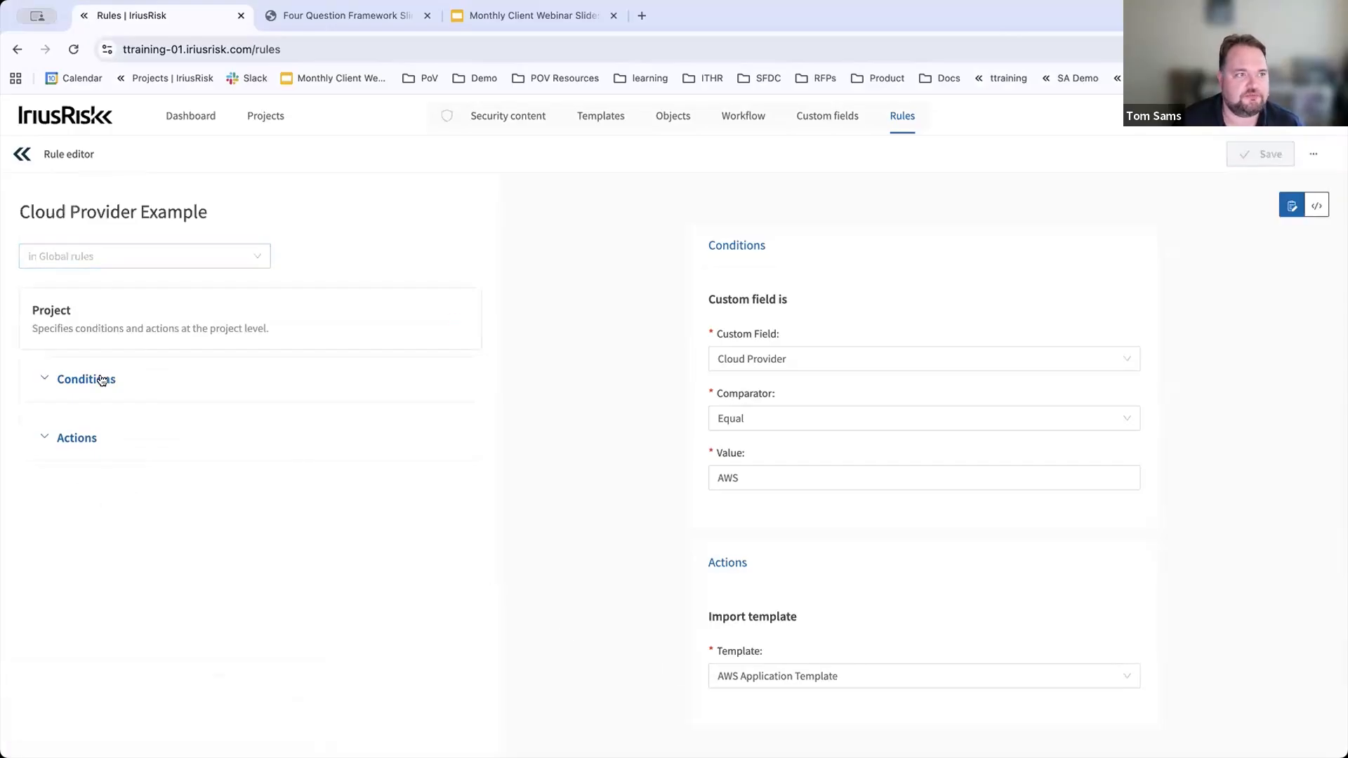
{"action": "left_click", "coordinate": [58, 259]}
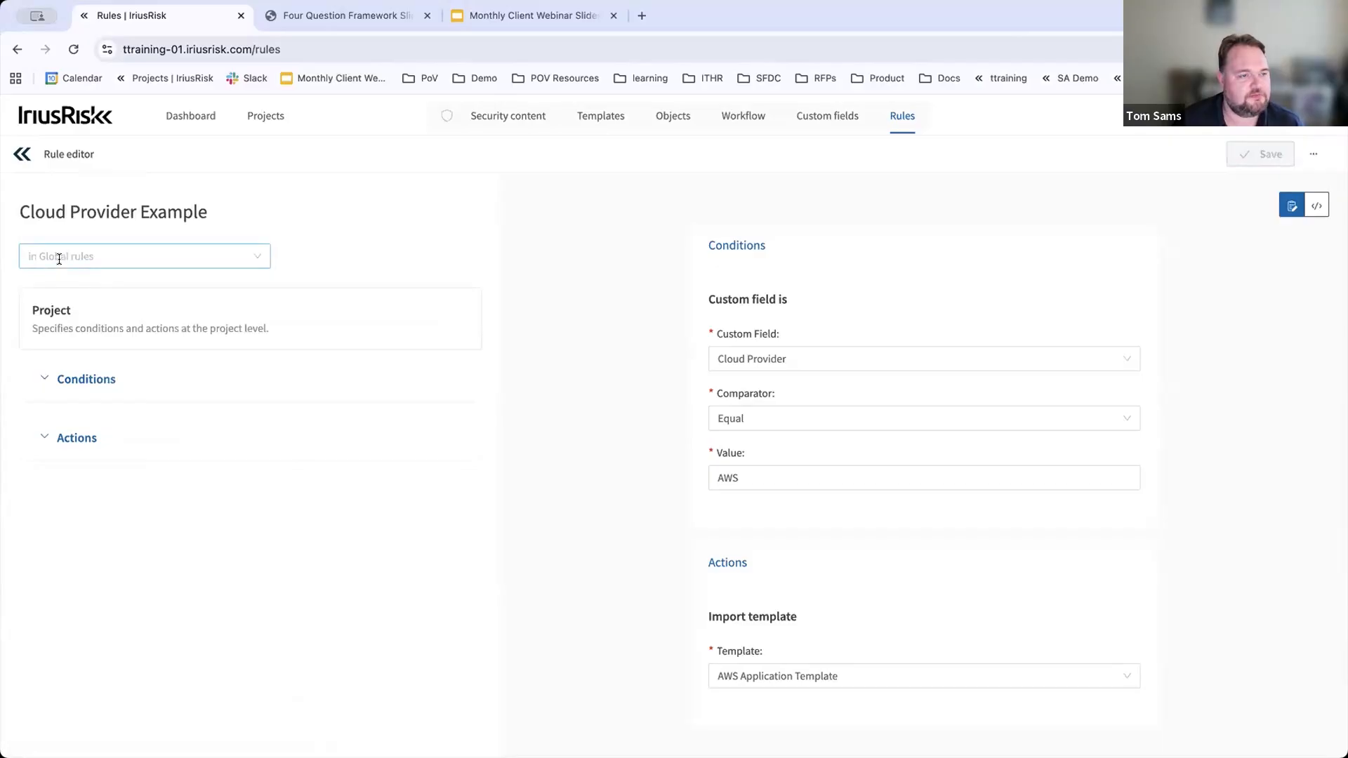
{"action": "left_click", "coordinate": [62, 207]}
{"action": "left_click", "coordinate": [360, 268]}
{"action": "left_click", "coordinate": [161, 379]}
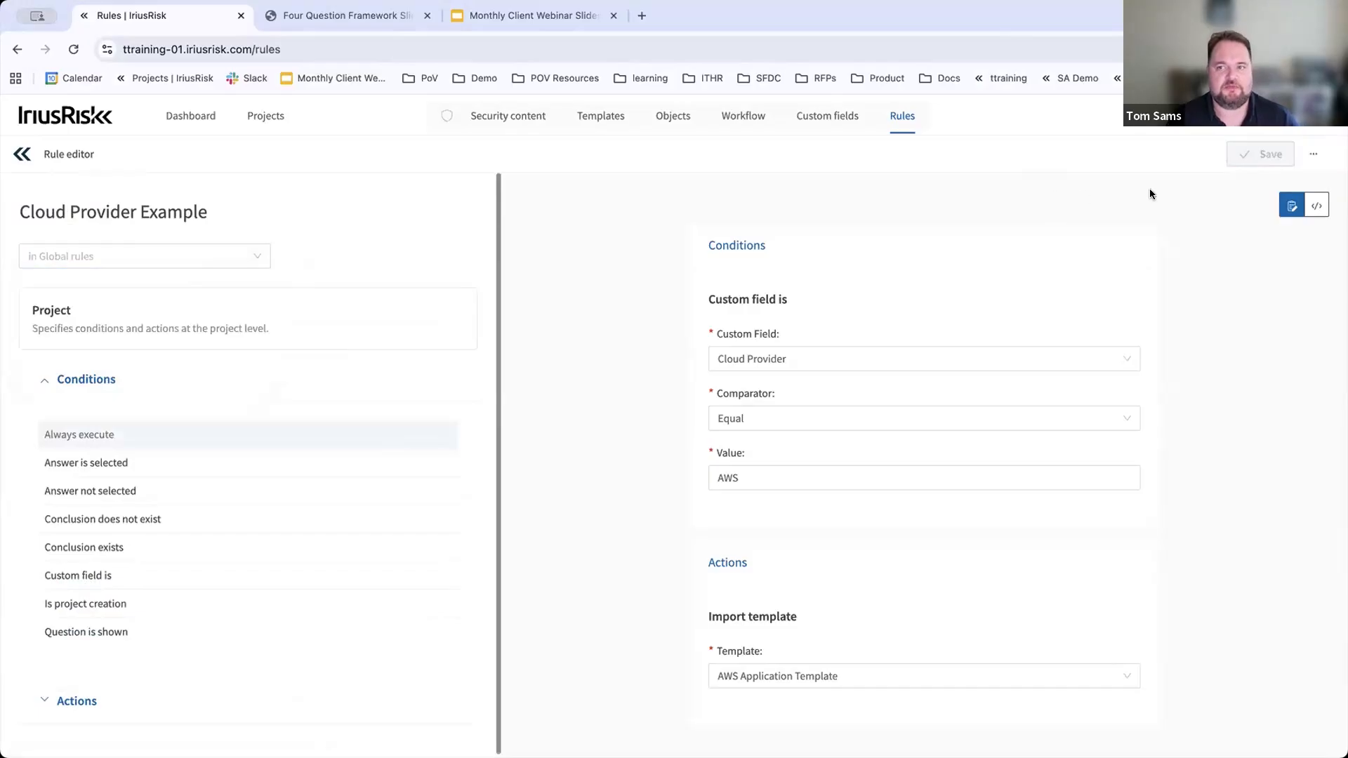
{"action": "left_click", "coordinate": [1314, 155]}
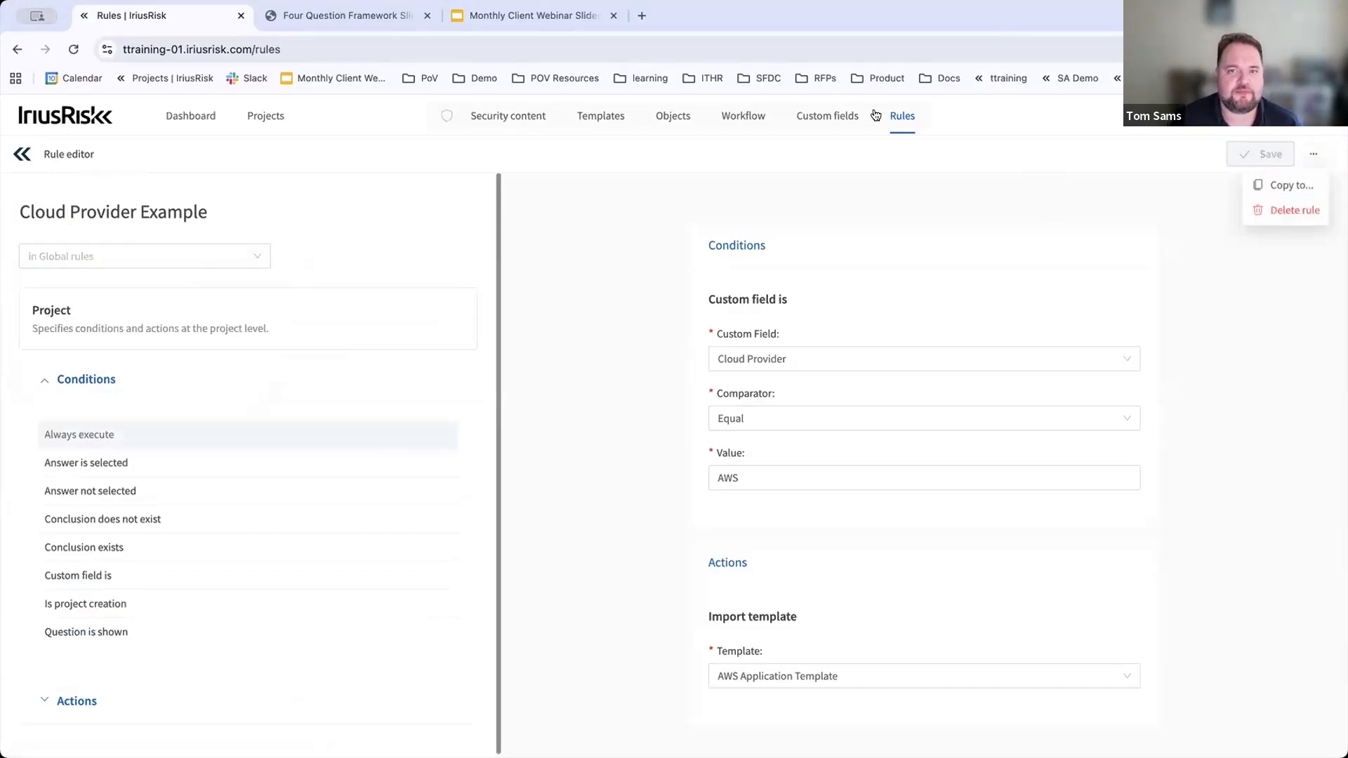
{"action": "left_click", "coordinate": [965, 151]}
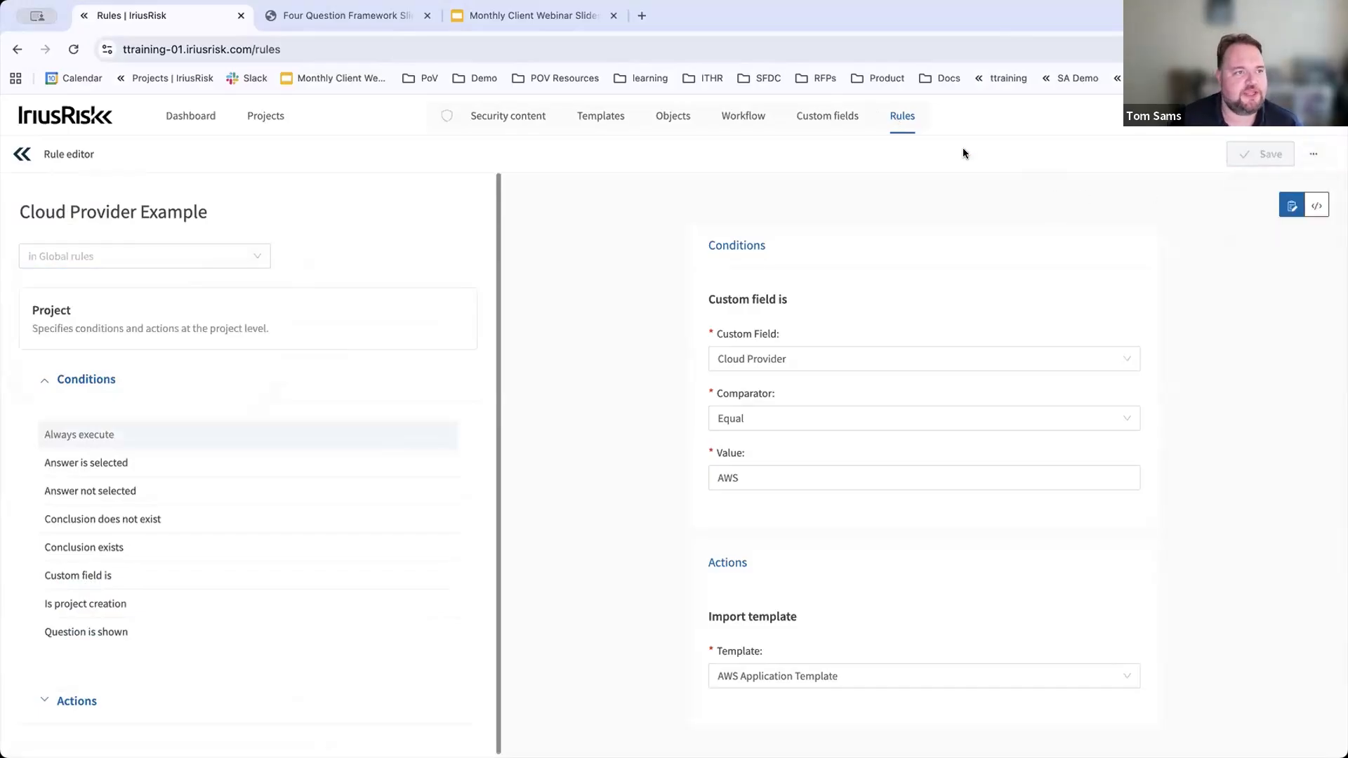
Step: Start a new rule named "Cloud Provider Azure" and set its context to Project
{"action": "left_click", "coordinate": [891, 125]}
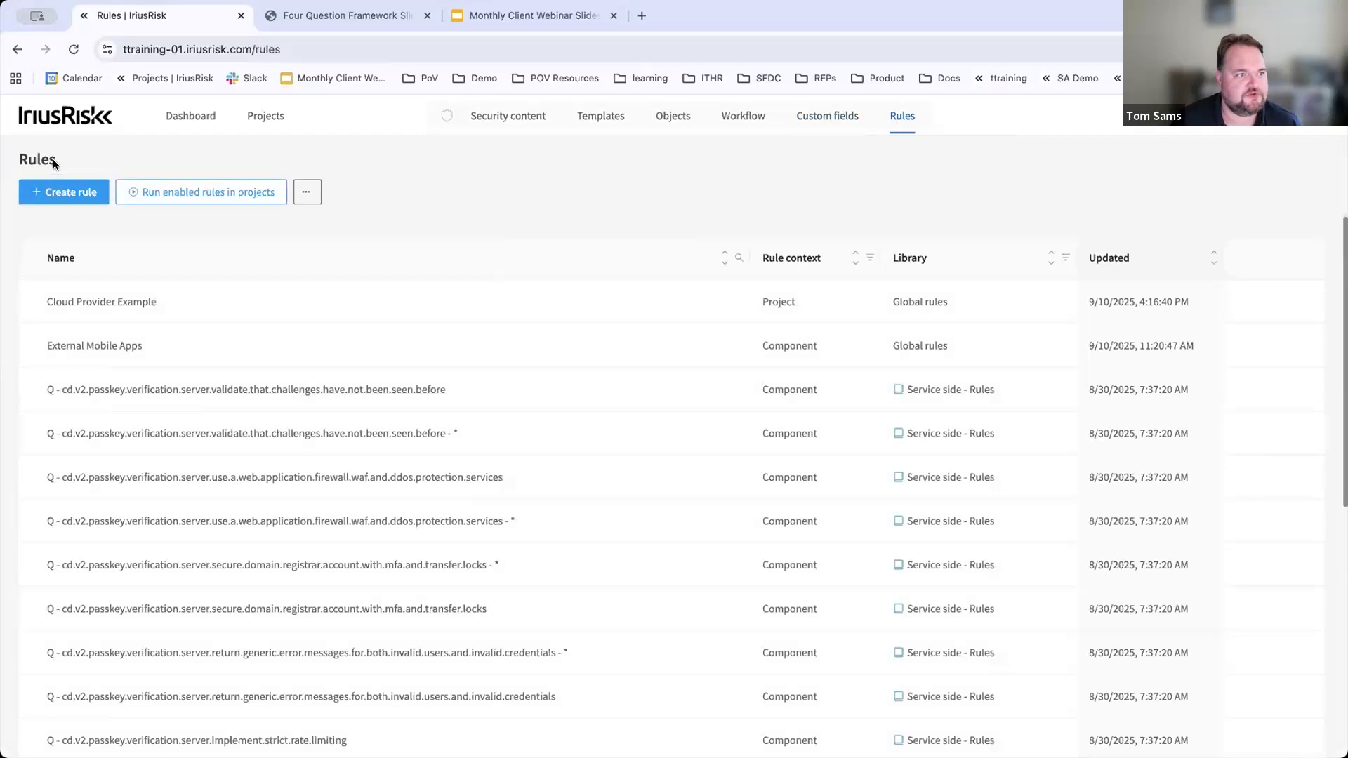
{"action": "left_click", "coordinate": [68, 192]}
{"action": "type", "text": "Cloud Provider Azure"}
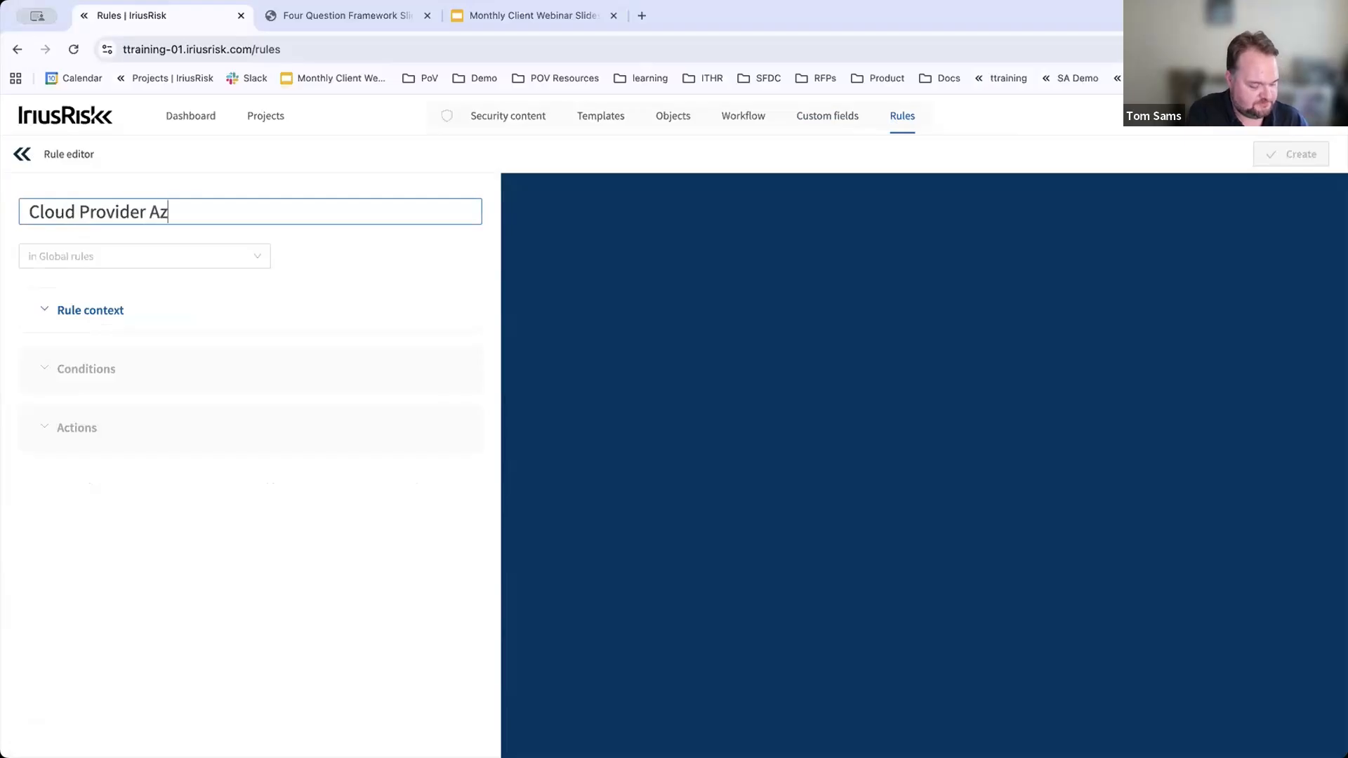
{"action": "left_click", "coordinate": [172, 312]}
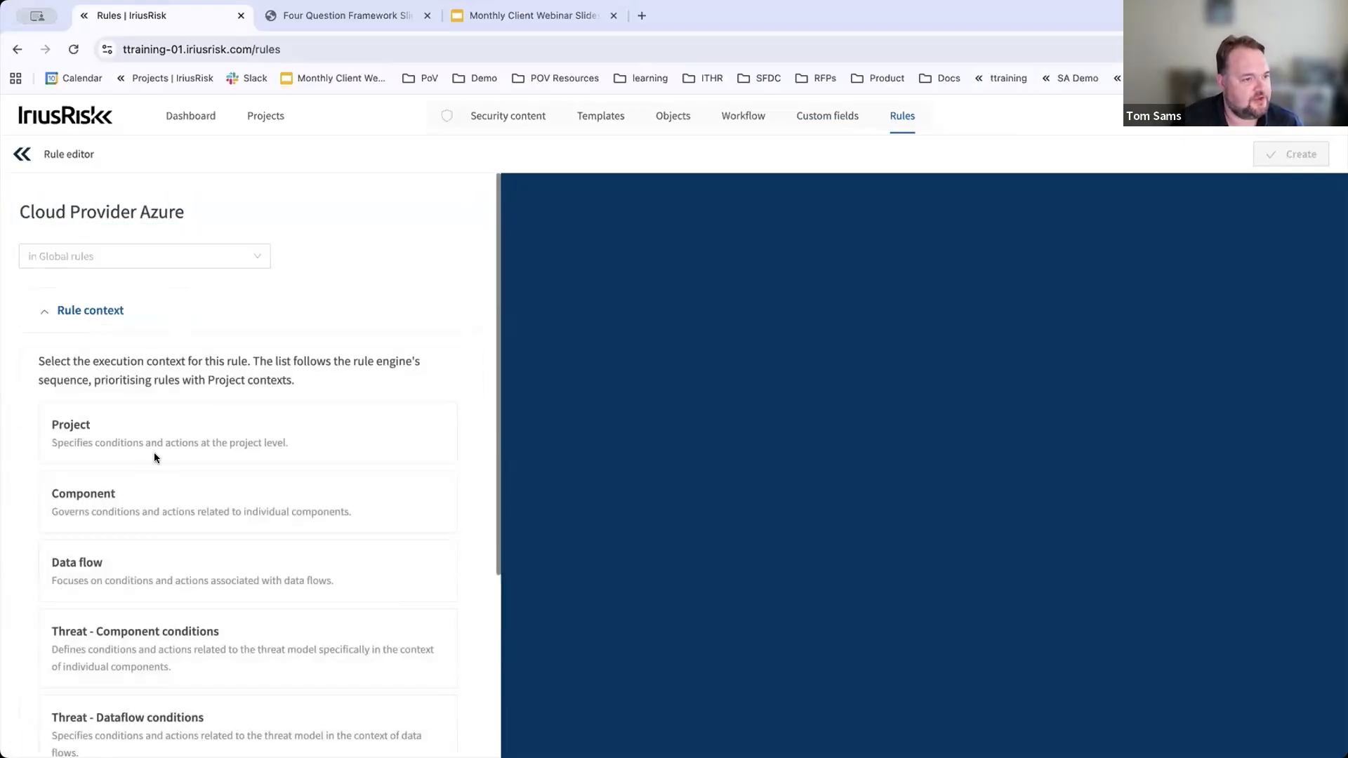
{"action": "scroll", "coordinate": [134, 407], "scroll_direction": "down", "scroll_amount": 1}
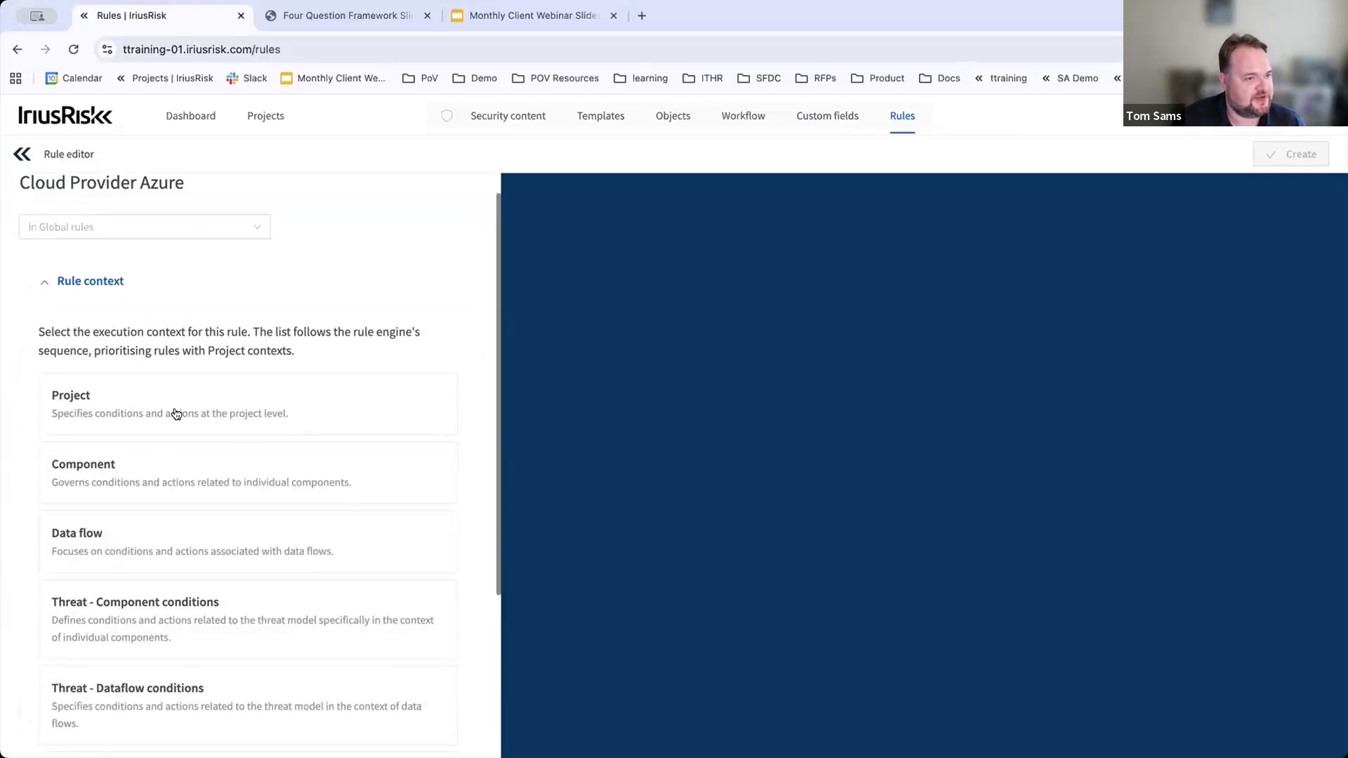
{"action": "scroll", "coordinate": [174, 412], "scroll_direction": "down", "scroll_amount": 3}
{"action": "left_click", "coordinate": [135, 292]}
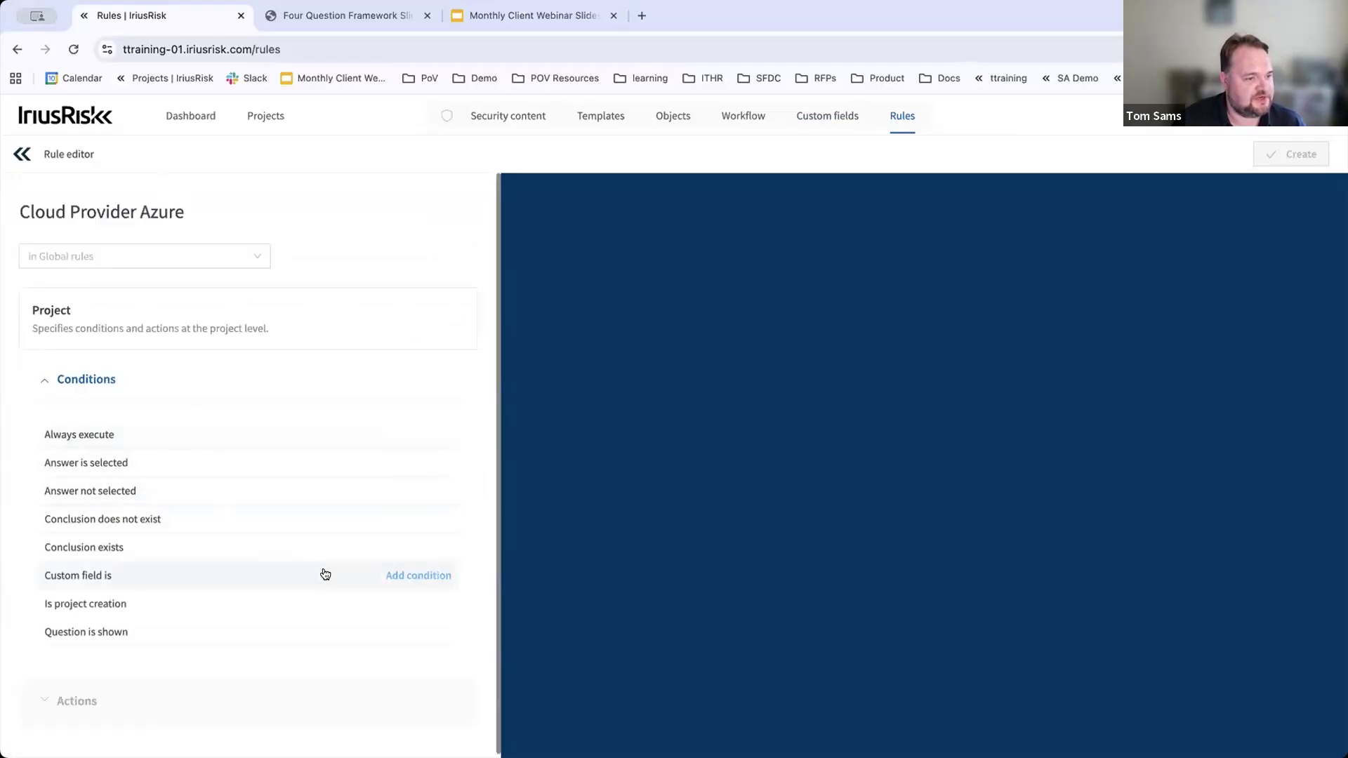
Step: Add a "Custom field is" condition requiring Cloud Provider to be Equal to Azure
{"action": "left_click", "coordinate": [418, 576]}
{"action": "left_click", "coordinate": [803, 327]}
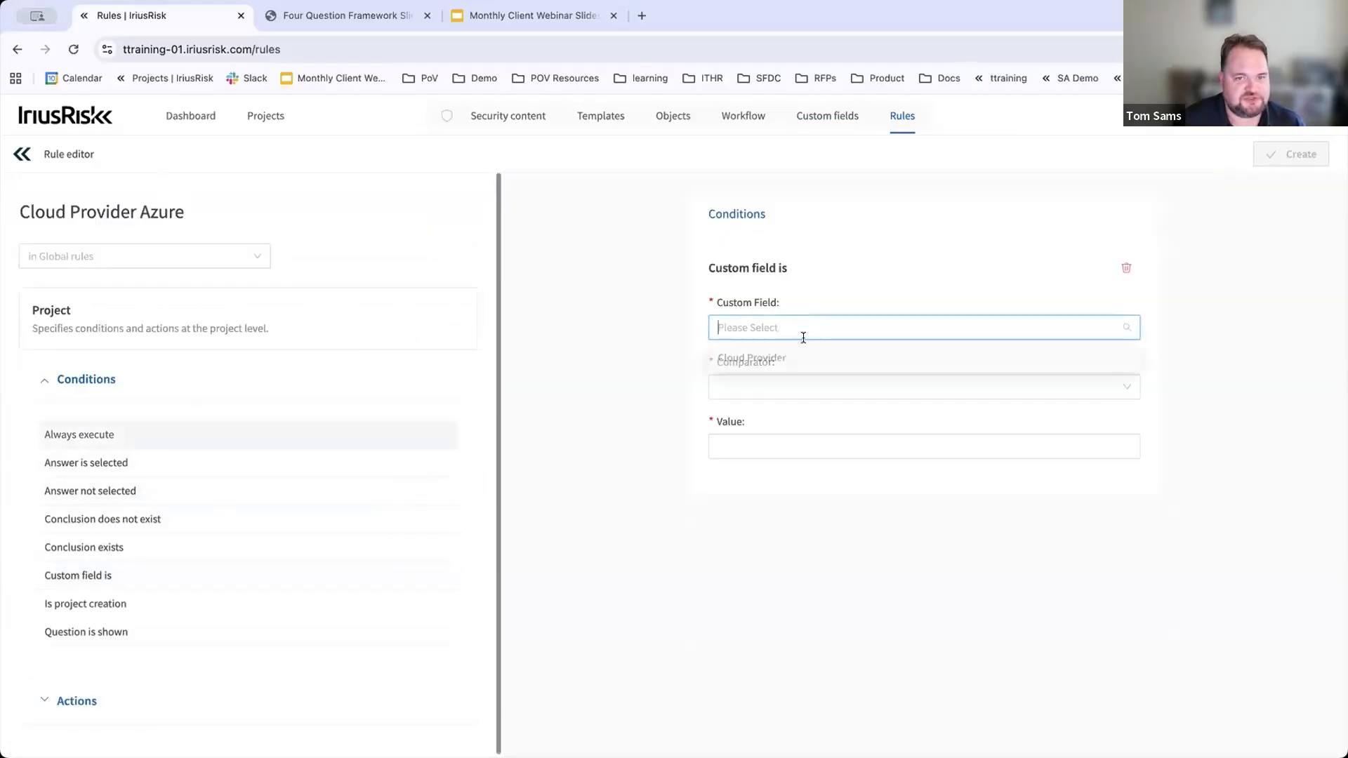
{"action": "left_click", "coordinate": [787, 373]}
{"action": "left_click", "coordinate": [776, 389]}
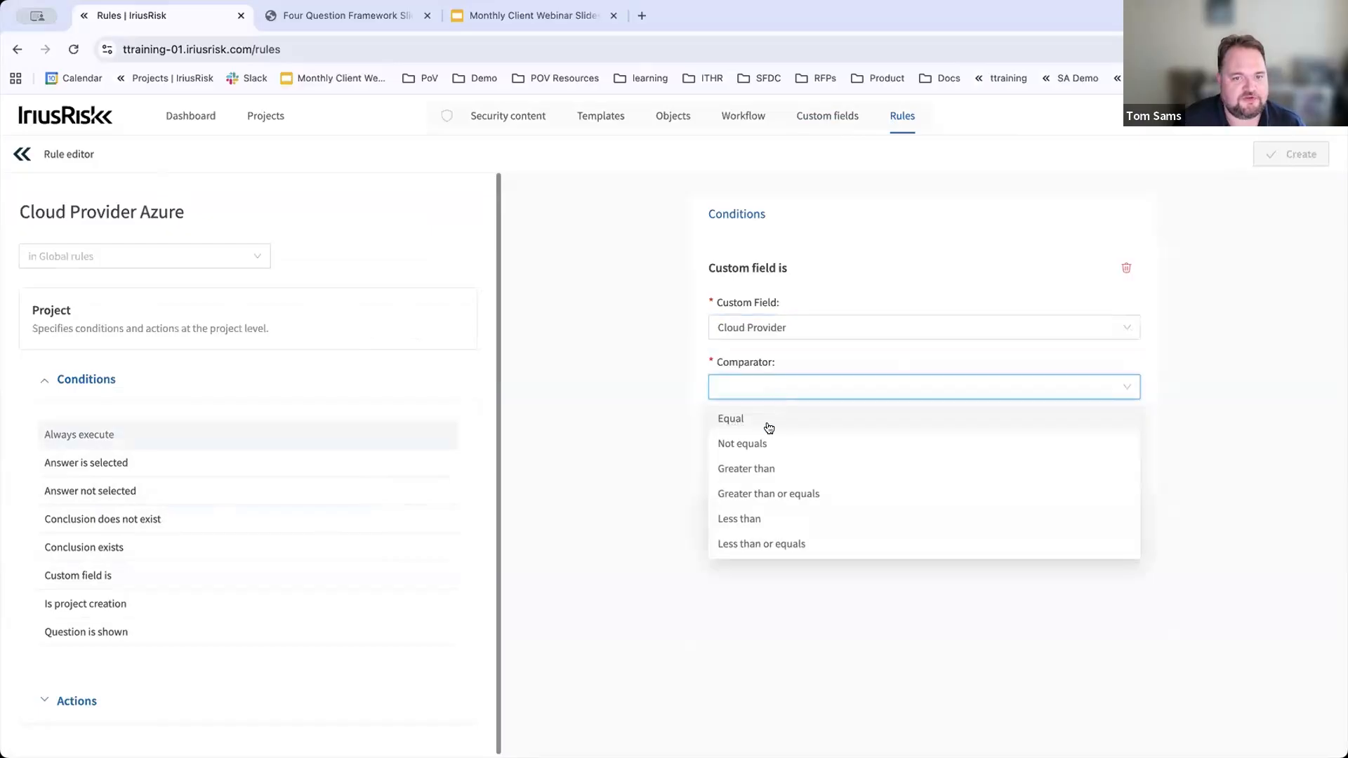
{"action": "key", "text": "Return"}
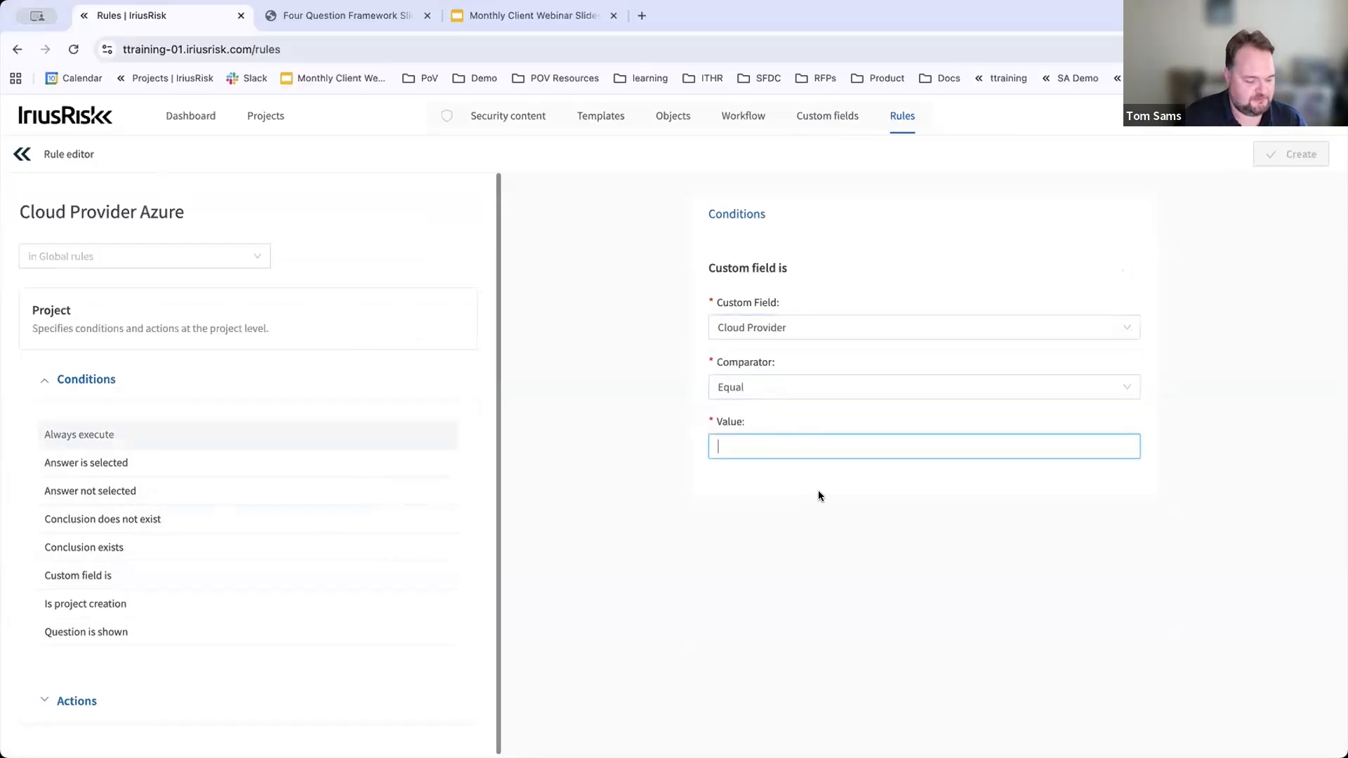
{"action": "type", "text": "Azure"}
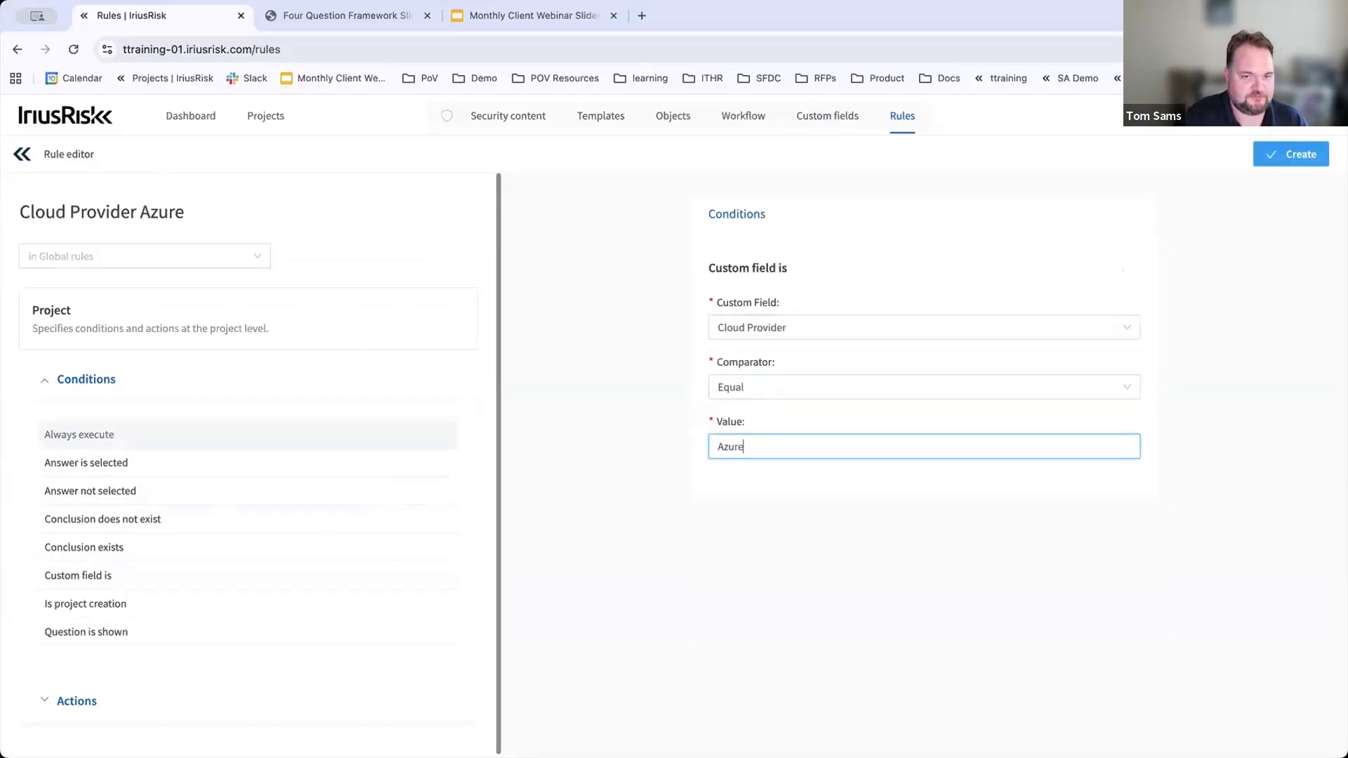
{"action": "left_click", "coordinate": [785, 546]}
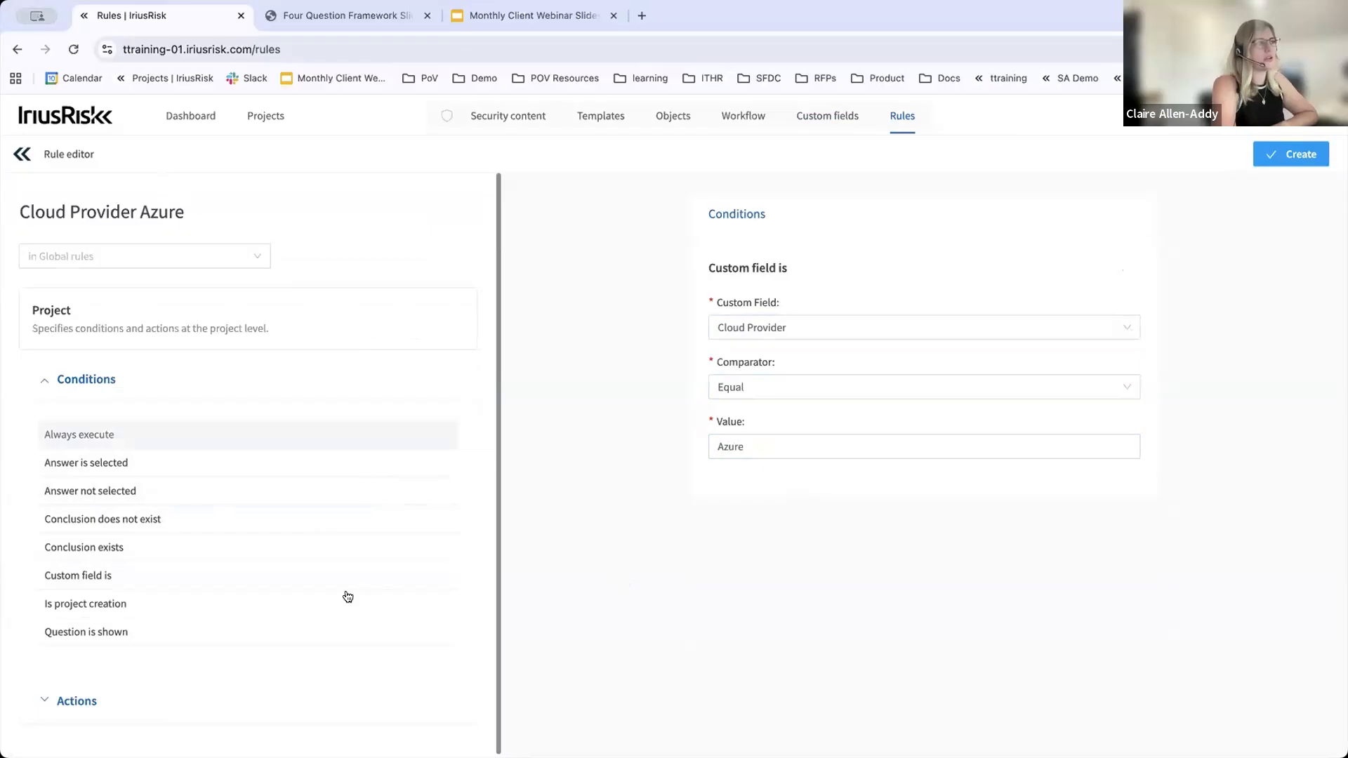
Step: Add an Import template action using the Azure Application template and create the rule
{"action": "scroll", "coordinate": [270, 704], "scroll_direction": "down", "scroll_amount": 1}
{"action": "left_click", "coordinate": [274, 698]}
{"action": "scroll", "coordinate": [356, 605], "scroll_direction": "down", "scroll_amount": 4}
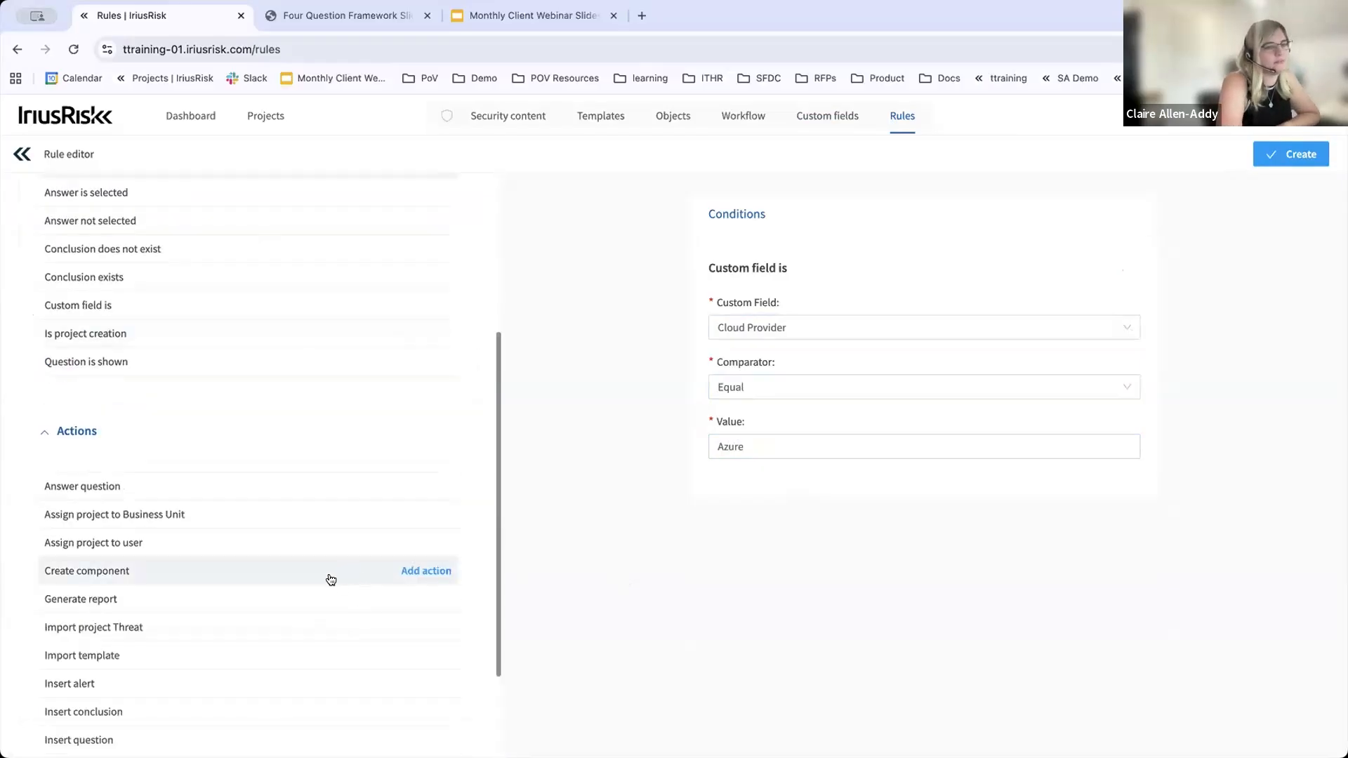
{"action": "left_click", "coordinate": [765, 441]}
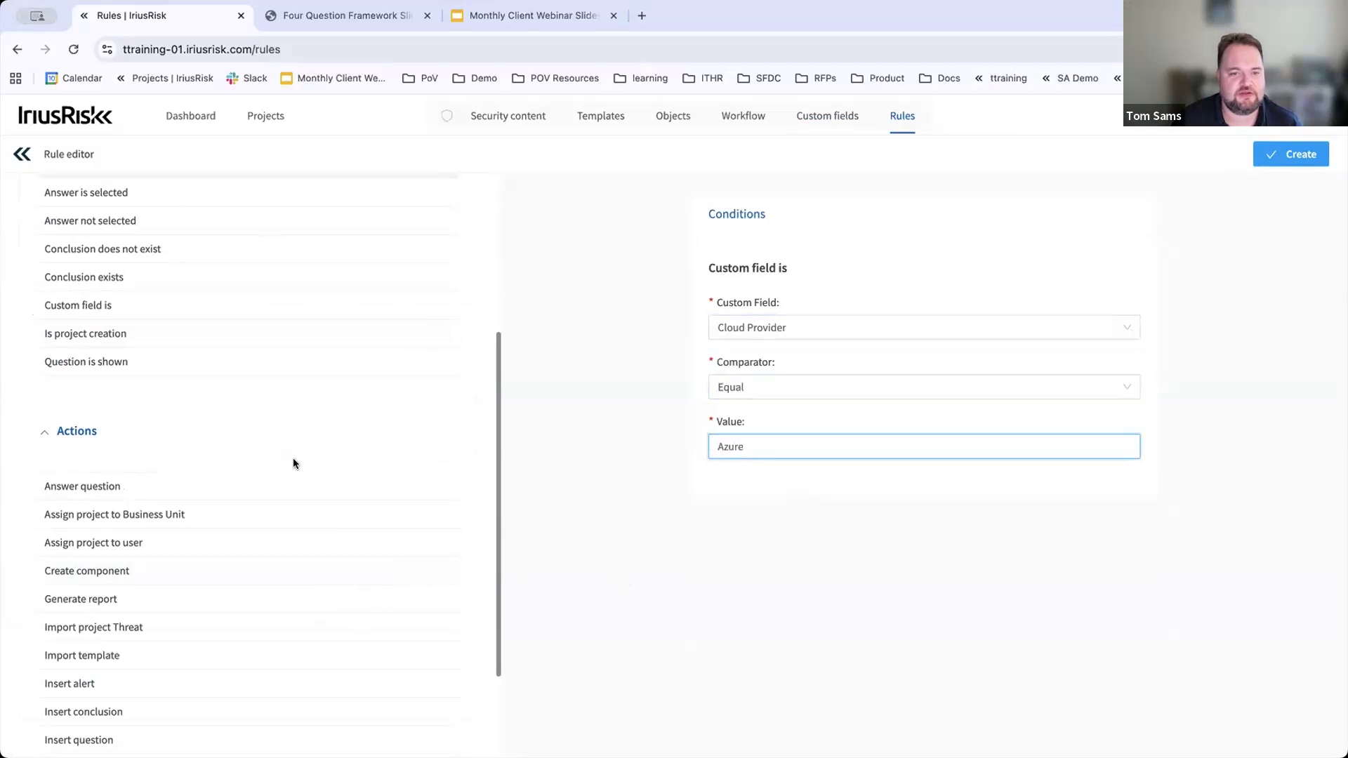
{"action": "scroll", "coordinate": [175, 542], "scroll_direction": "down", "scroll_amount": 2}
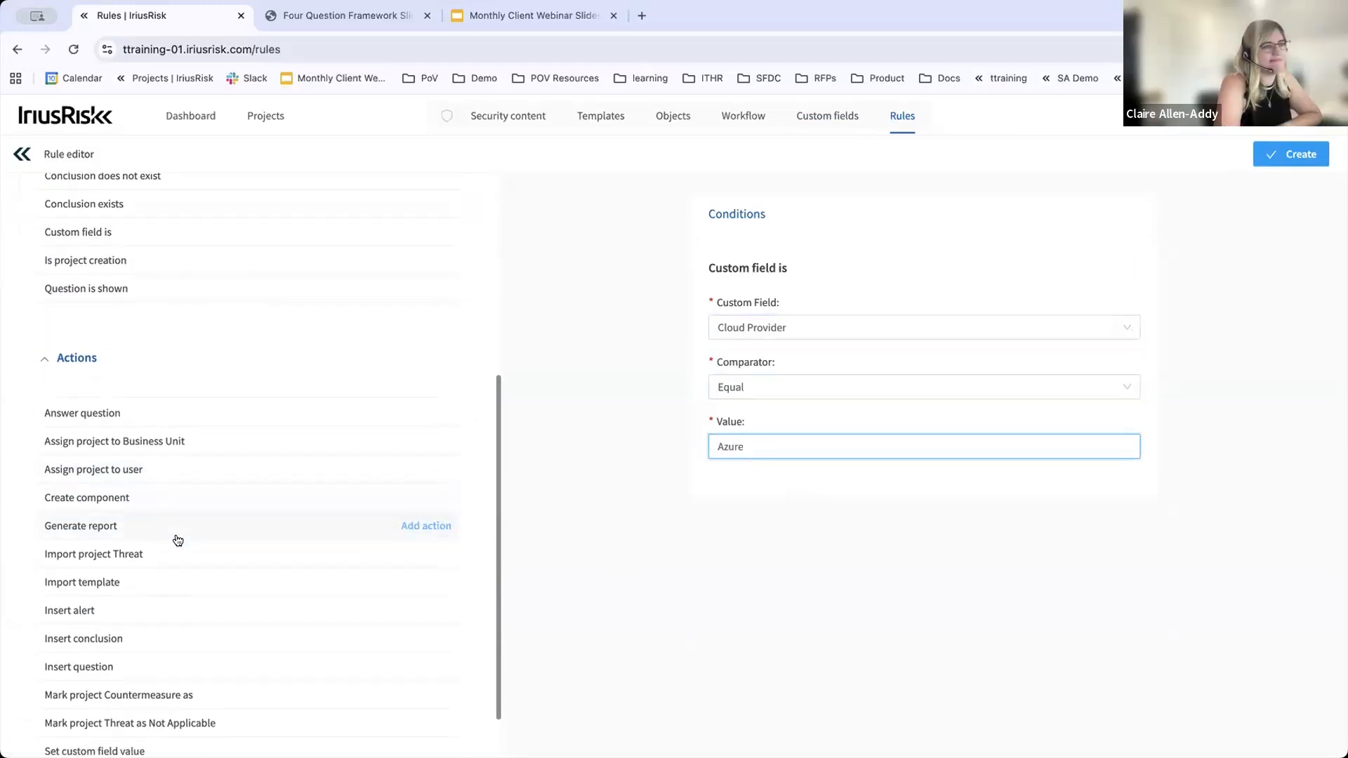
{"action": "scroll", "coordinate": [176, 544], "scroll_direction": "down", "scroll_amount": 2}
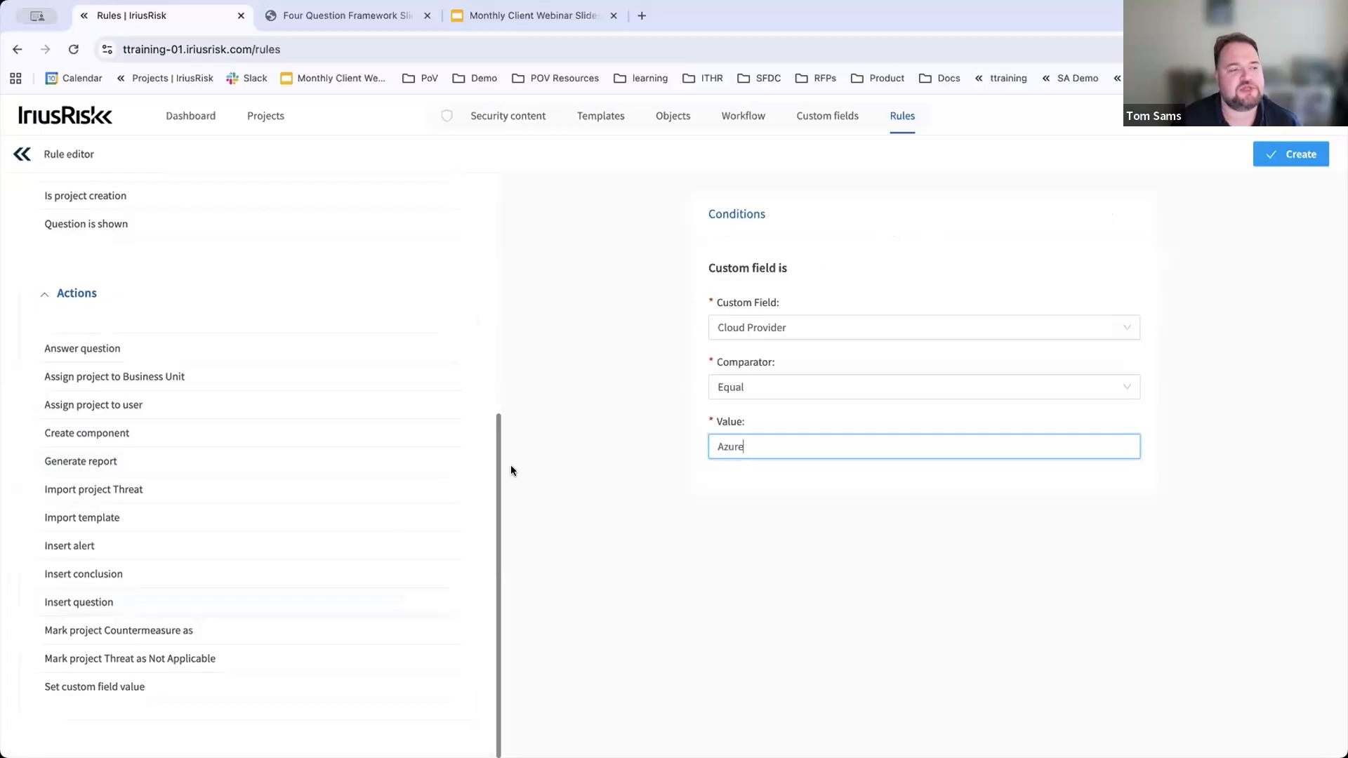
{"action": "scroll", "coordinate": [322, 514], "scroll_direction": "up", "scroll_amount": 8}
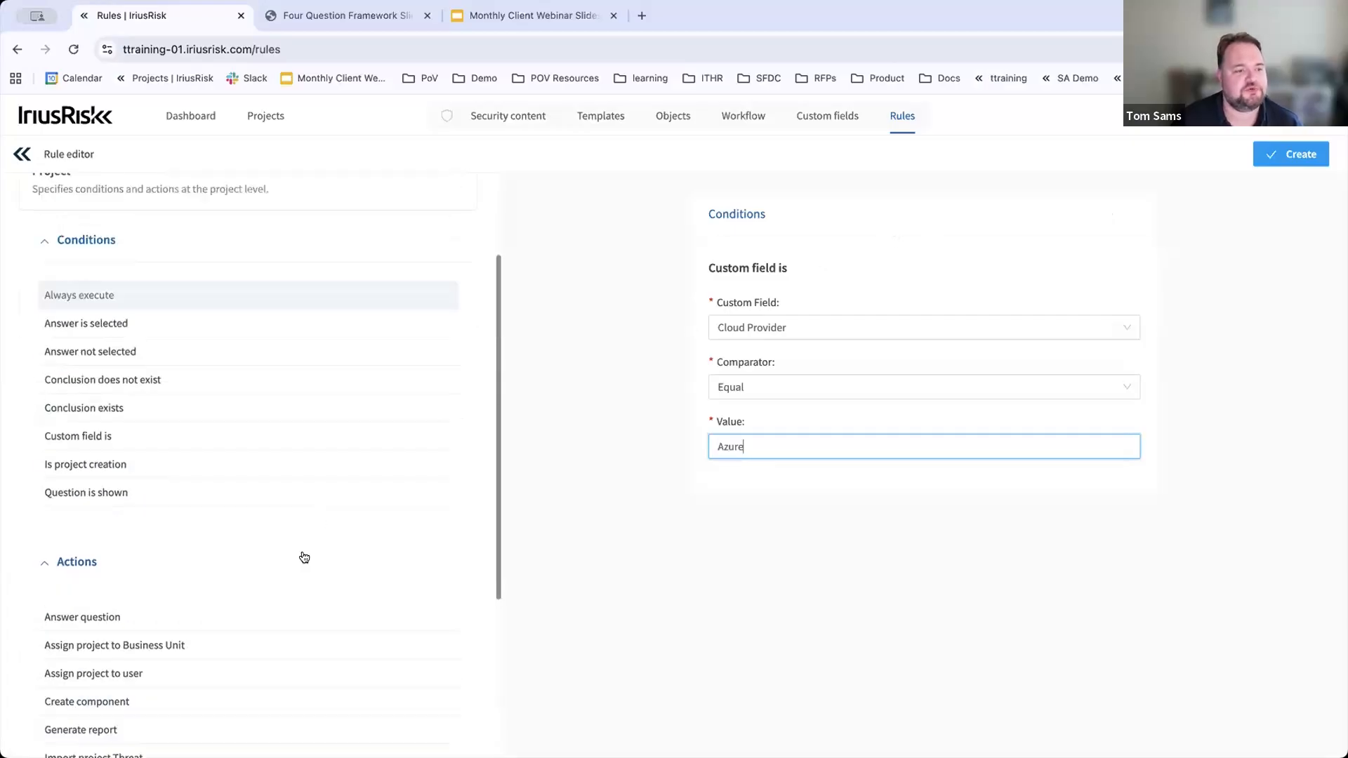
{"action": "scroll", "coordinate": [304, 557], "scroll_direction": "down", "scroll_amount": 8}
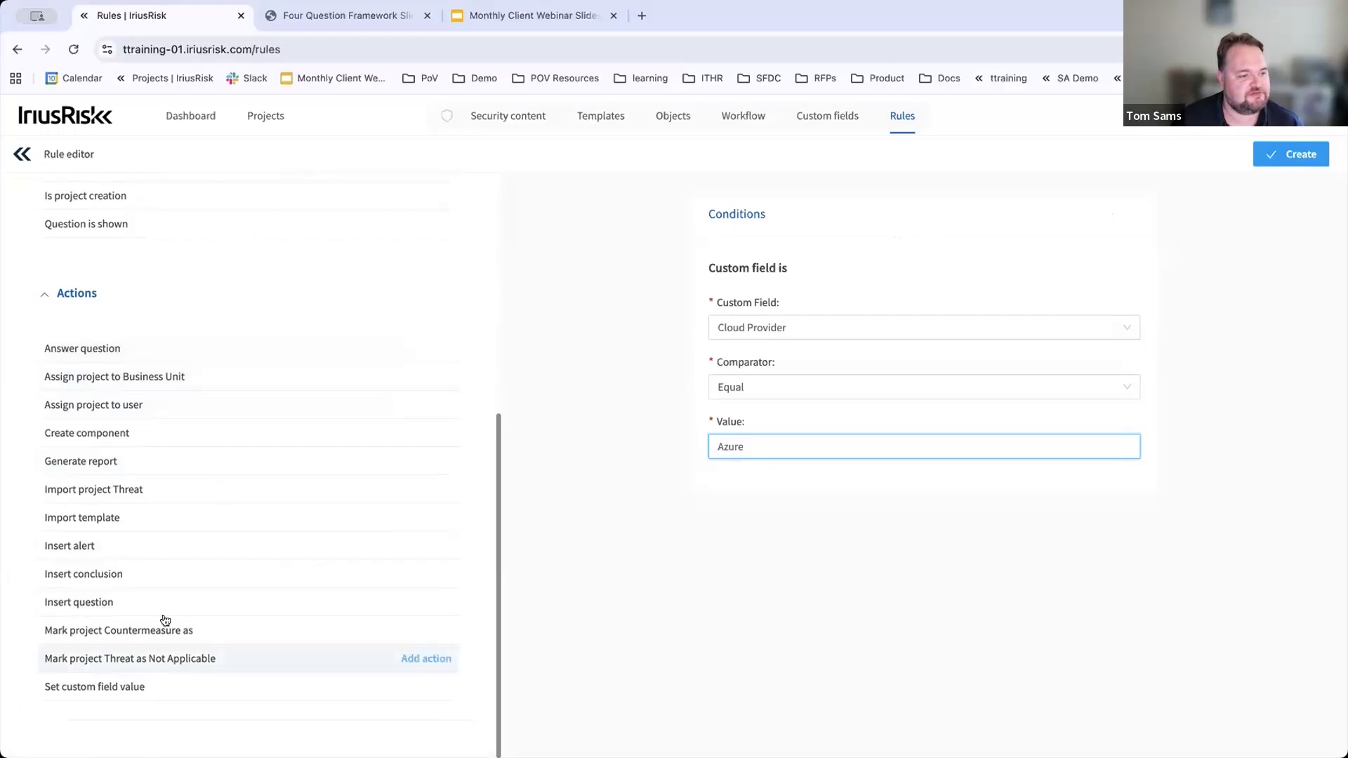
{"action": "left_click", "coordinate": [413, 519]}
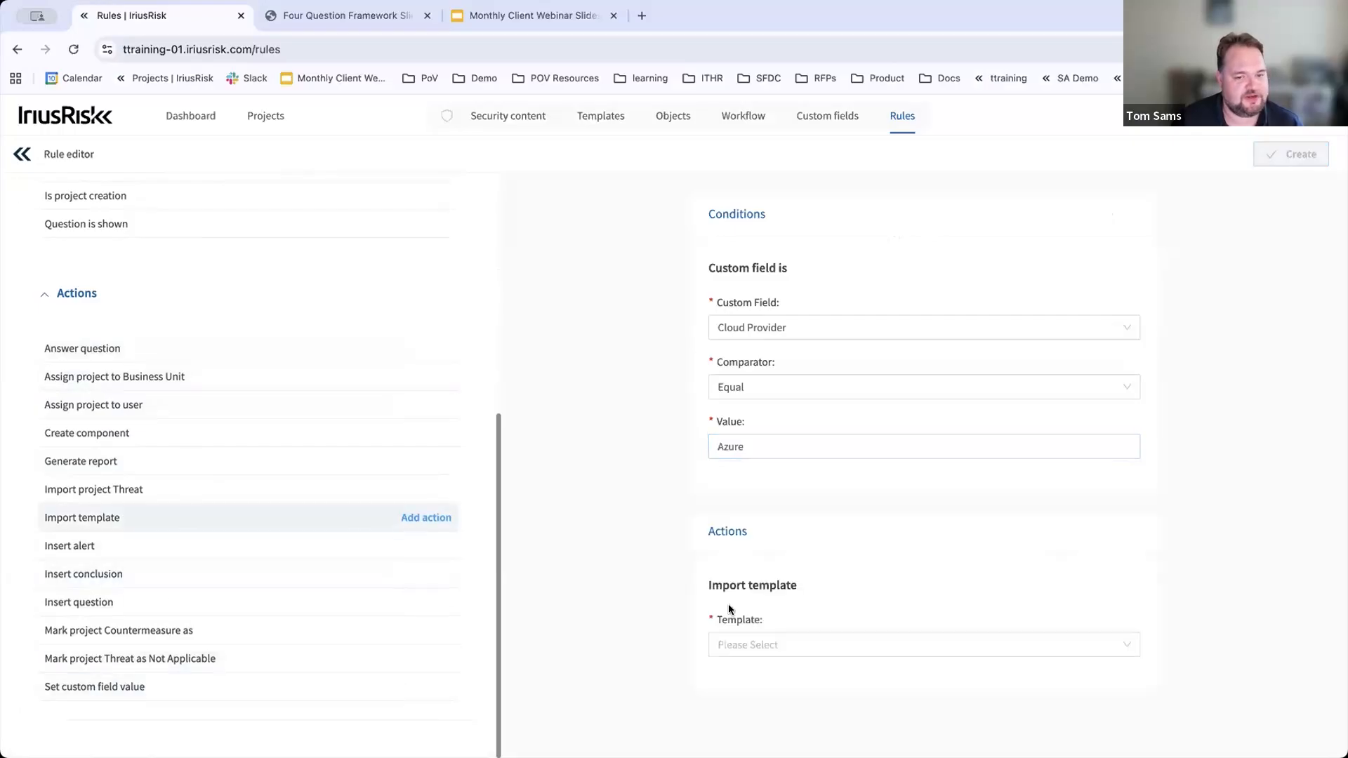
{"action": "left_click", "coordinate": [788, 642]}
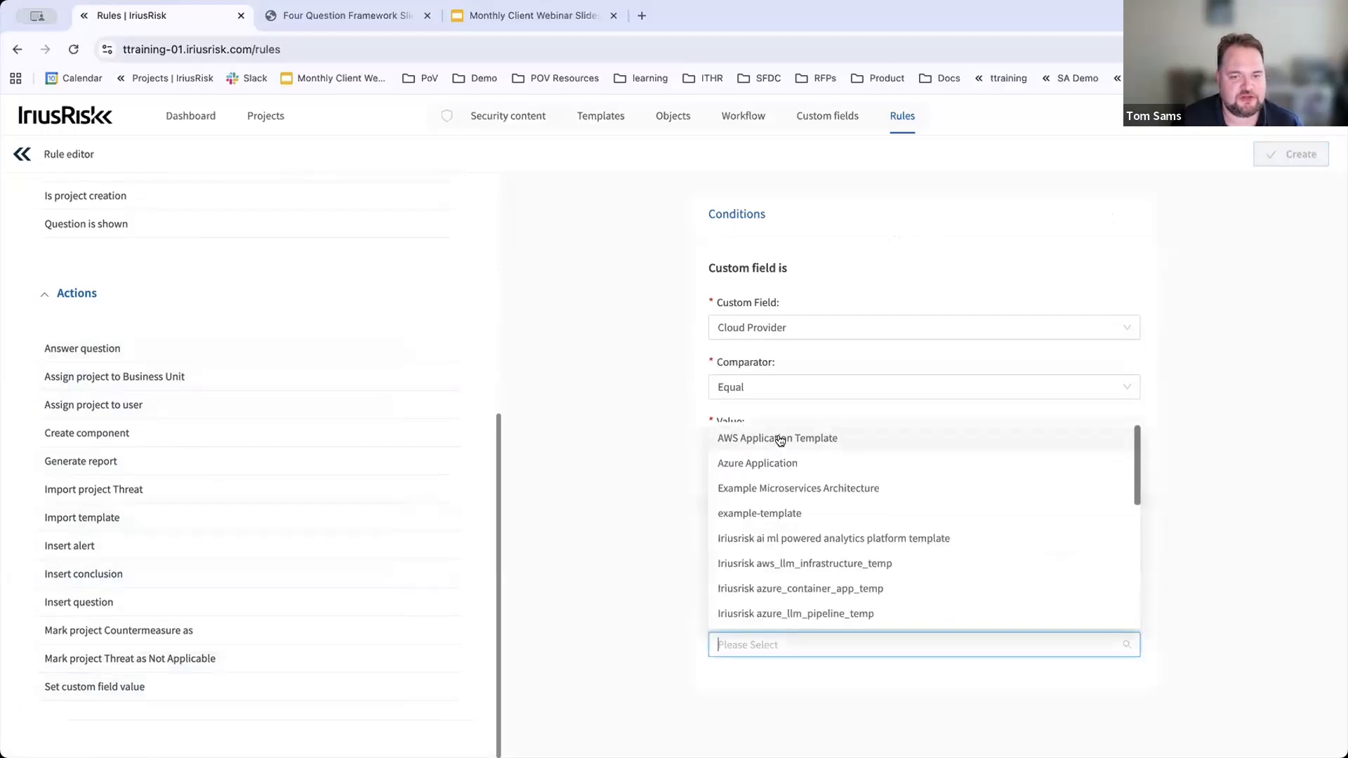
{"action": "left_click", "coordinate": [757, 463]}
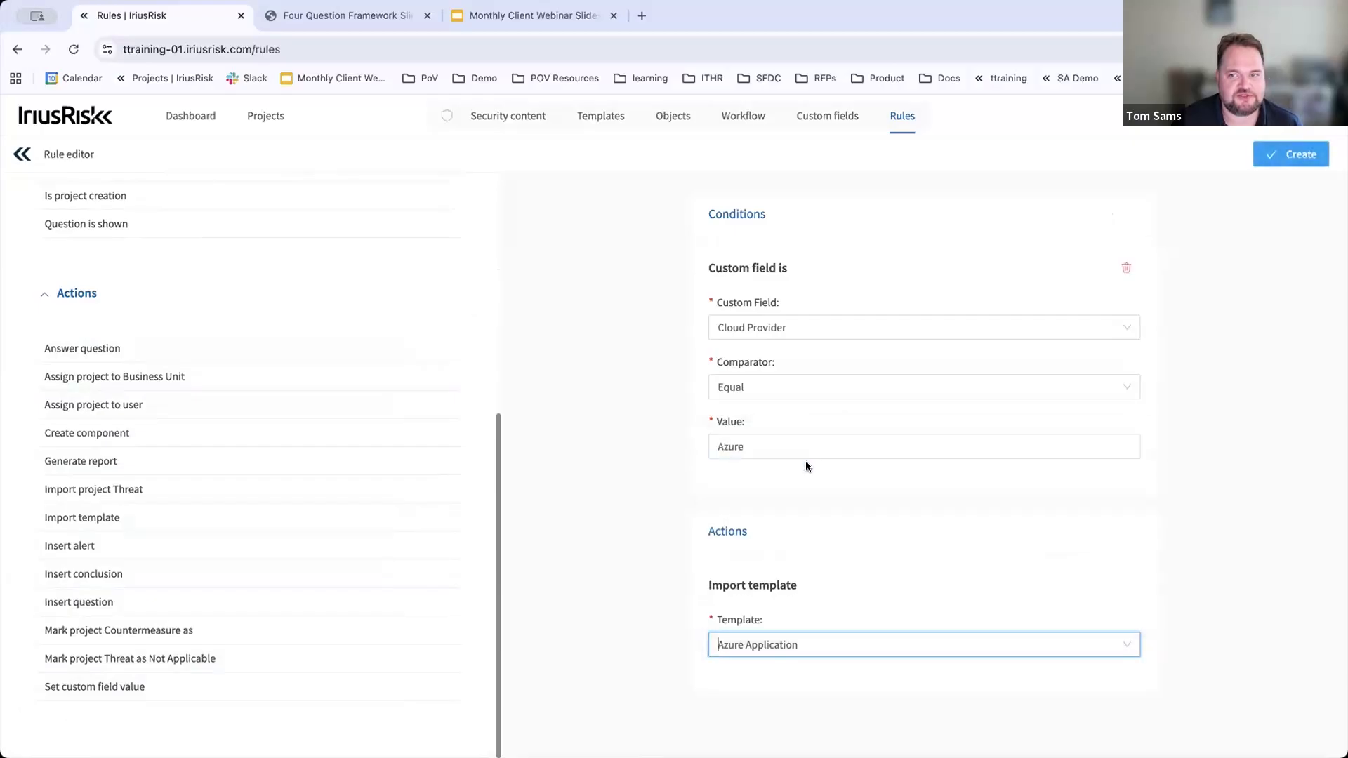
{"action": "left_click", "coordinate": [1296, 157]}
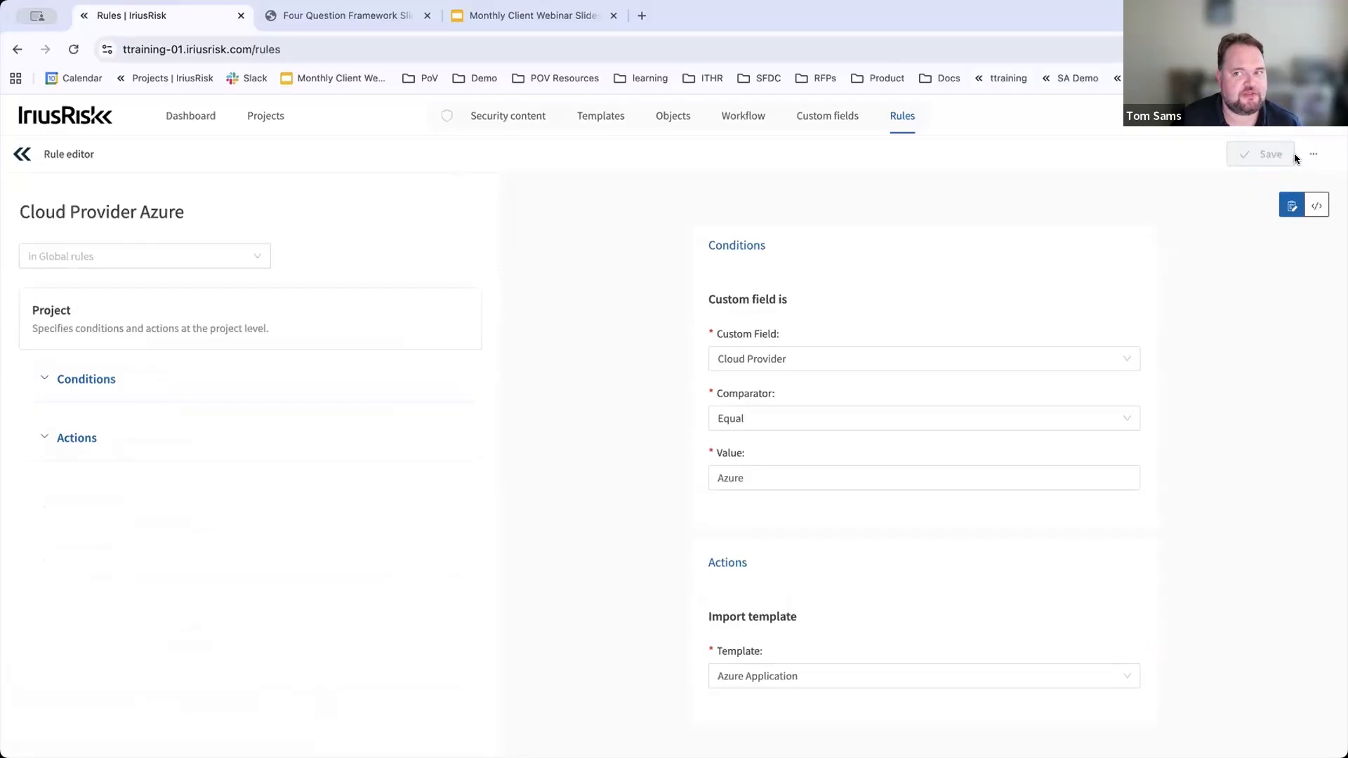
{"action": "left_click", "coordinate": [120, 382]}
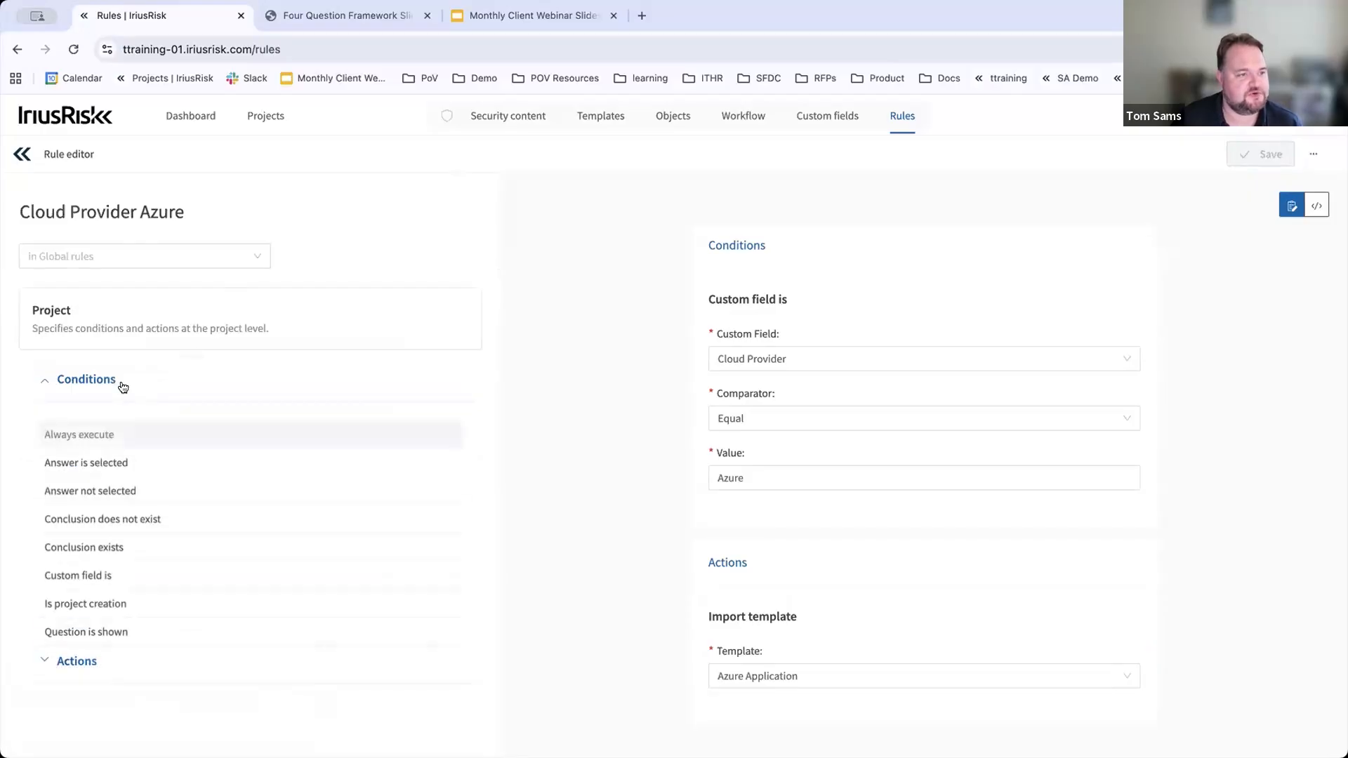
{"action": "left_click", "coordinate": [176, 702]}
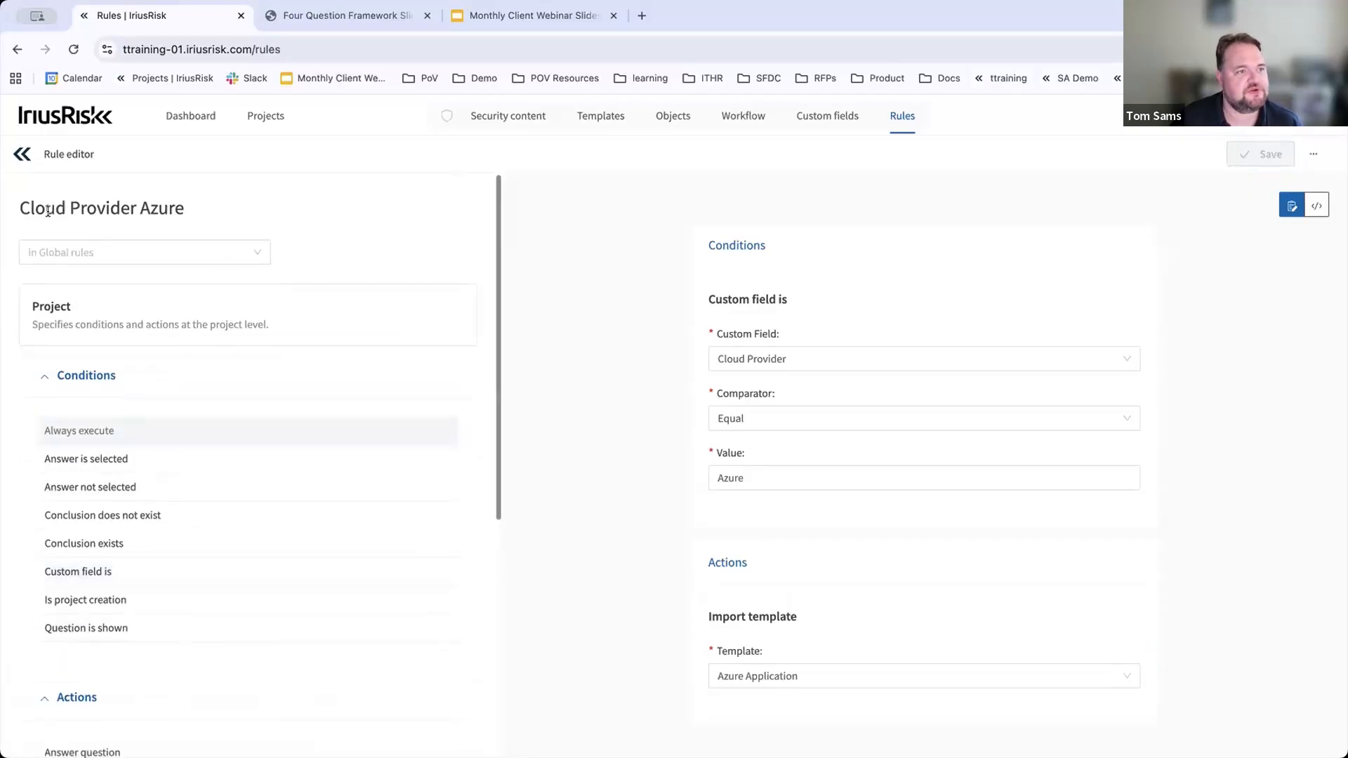
{"action": "left_click", "coordinate": [130, 207]}
{"action": "left_click", "coordinate": [374, 278]}
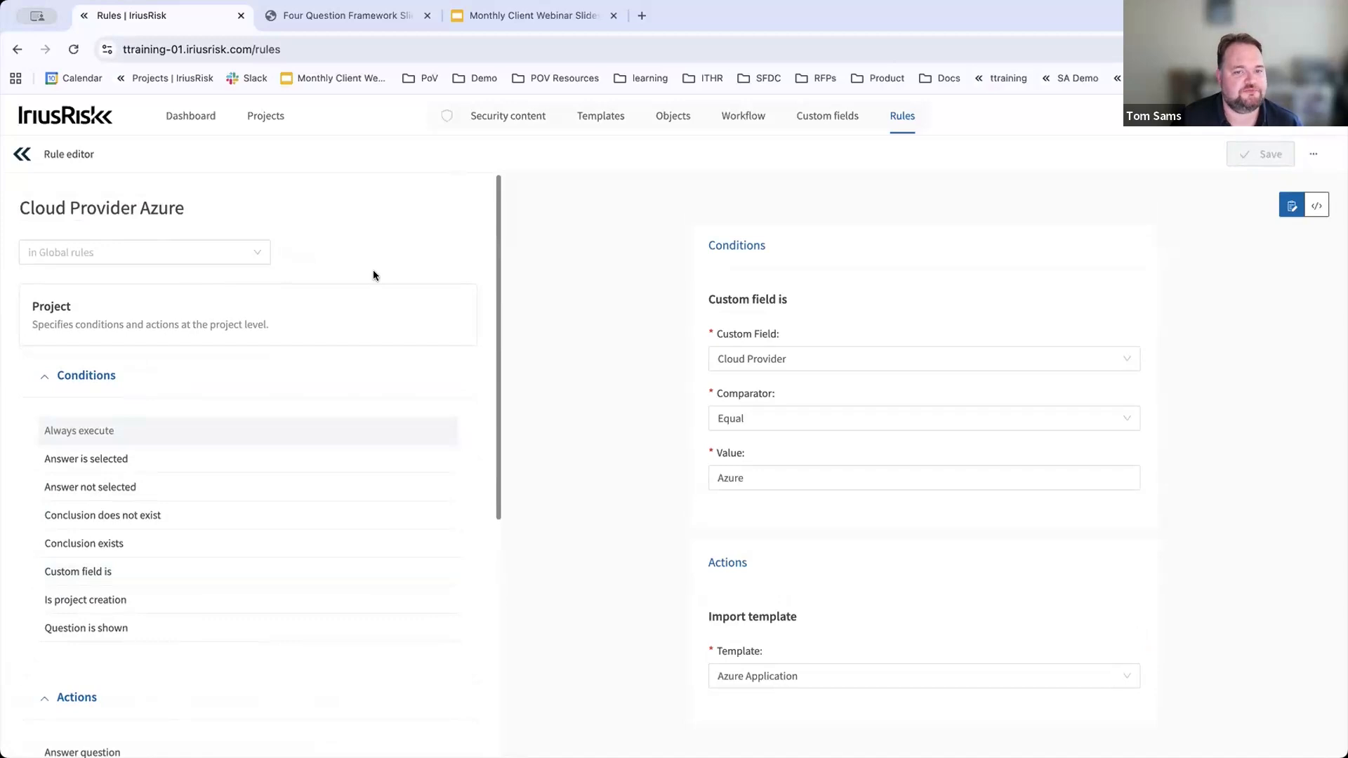
Step: View the list of all projects and check the available templates
{"action": "mouse_move", "coordinate": [267, 118]}
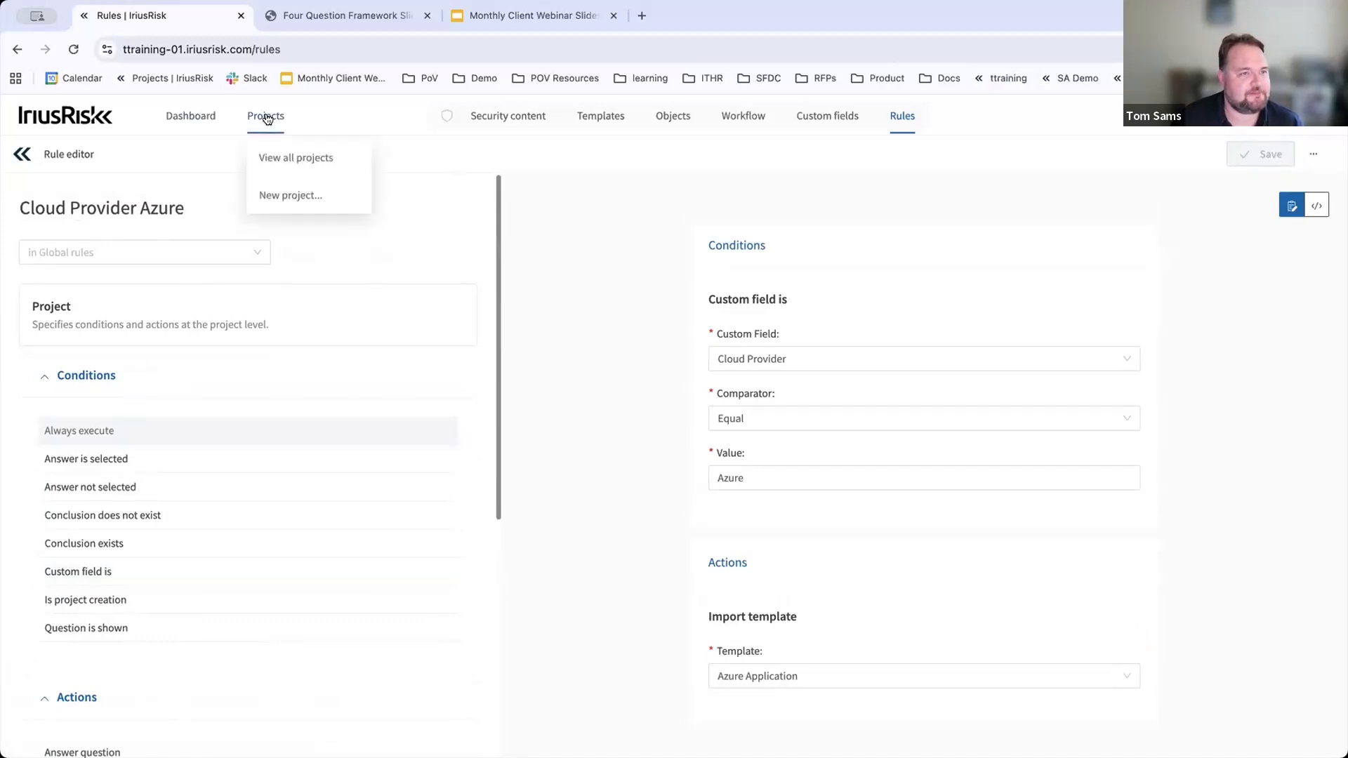
{"action": "left_click", "coordinate": [307, 159]}
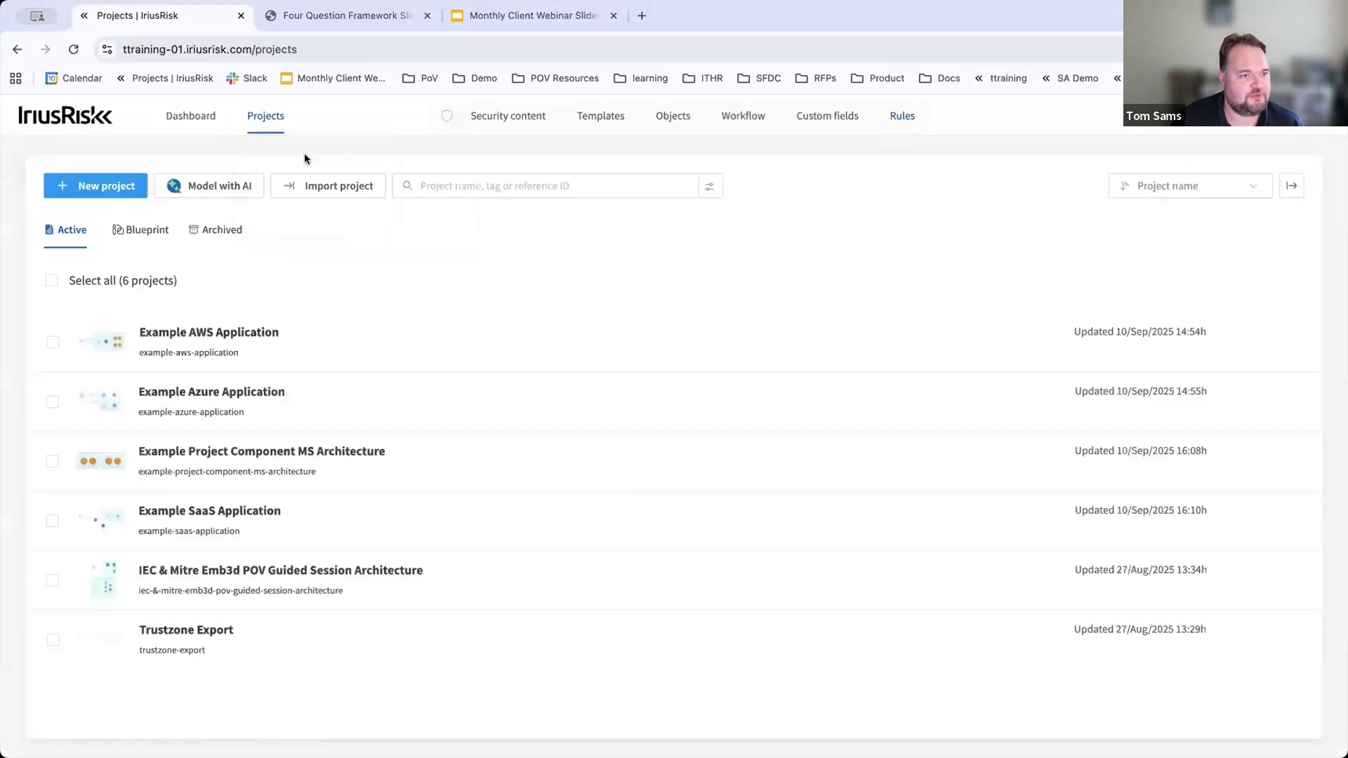
{"action": "left_click", "coordinate": [599, 124]}
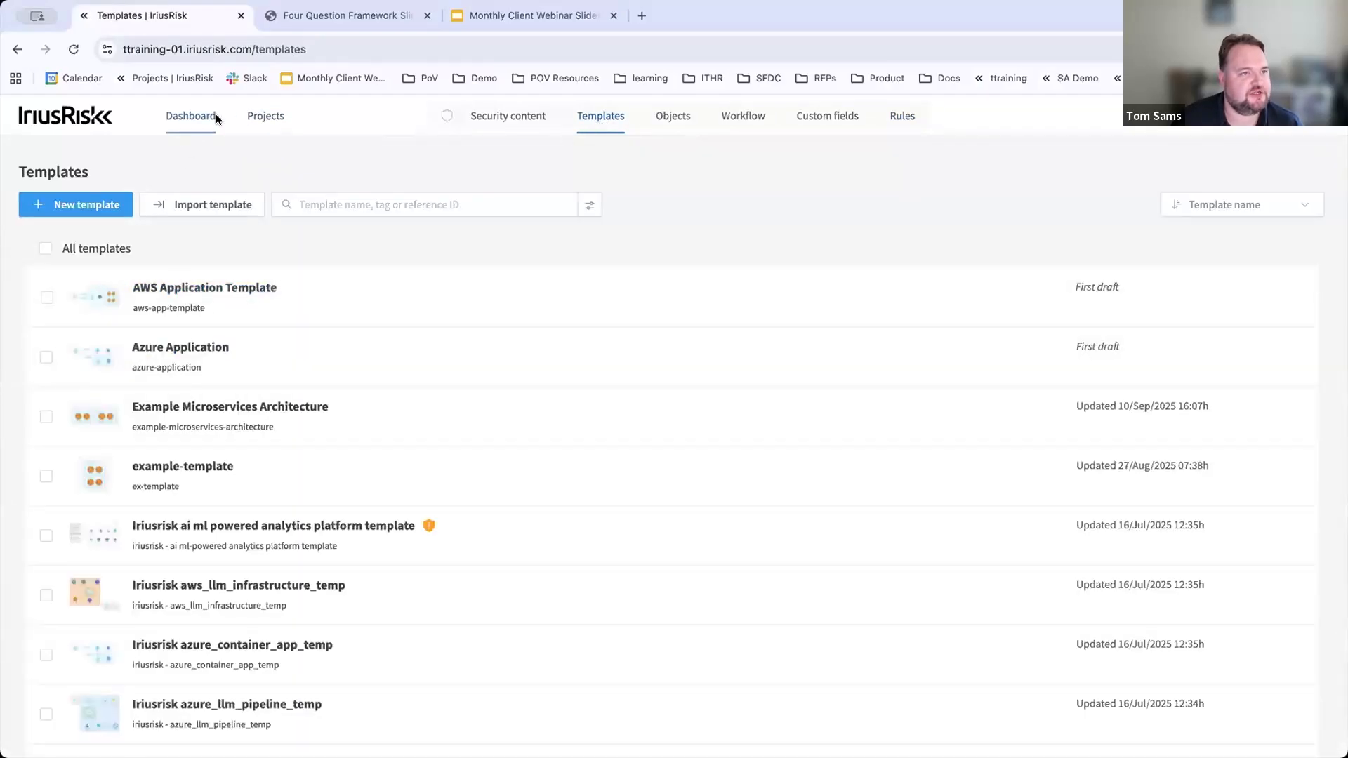
Step: Start a new project from the projects list and set its Cloud Provider custom field to Azure
{"action": "left_click", "coordinate": [249, 117]}
{"action": "left_click", "coordinate": [280, 153]}
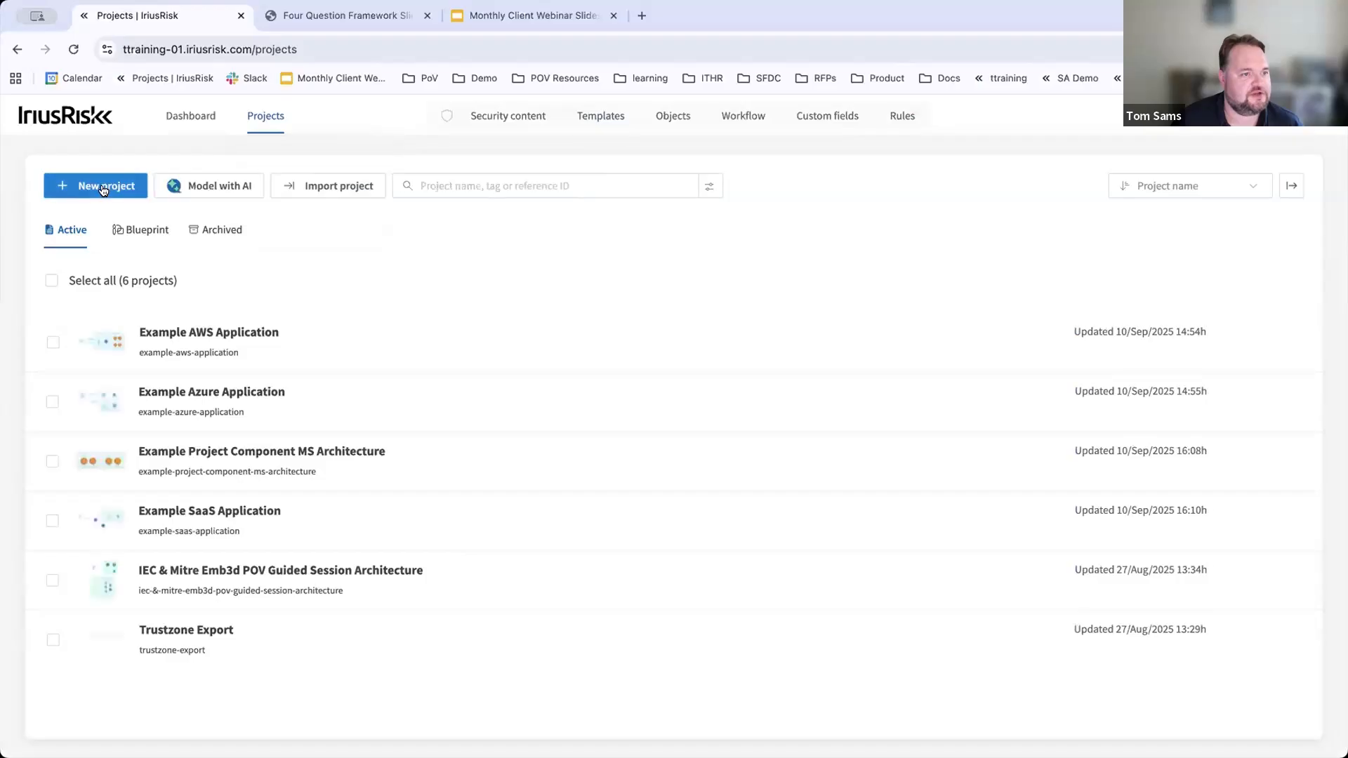
{"action": "left_click", "coordinate": [104, 188]}
{"action": "left_click", "coordinate": [589, 232]}
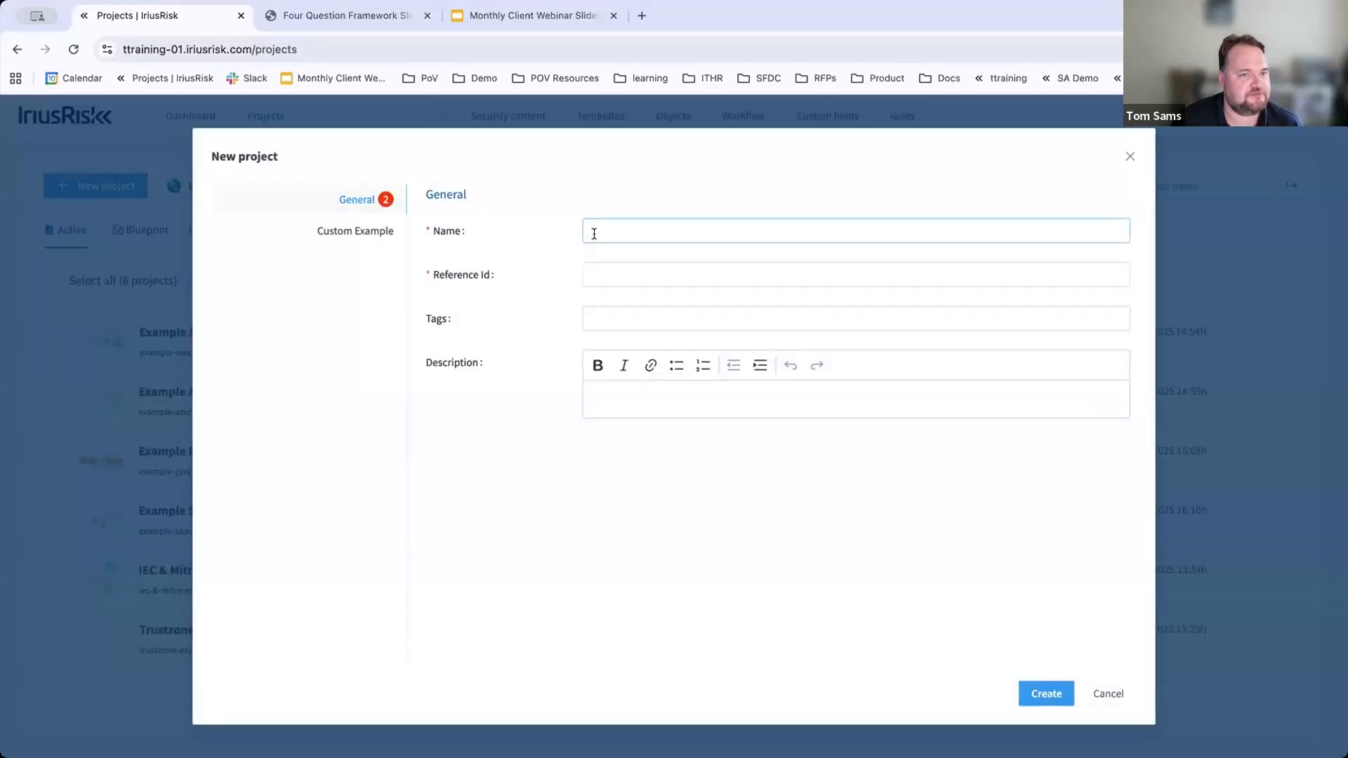
{"action": "left_click", "coordinate": [383, 238]}
{"action": "left_click", "coordinate": [616, 236]}
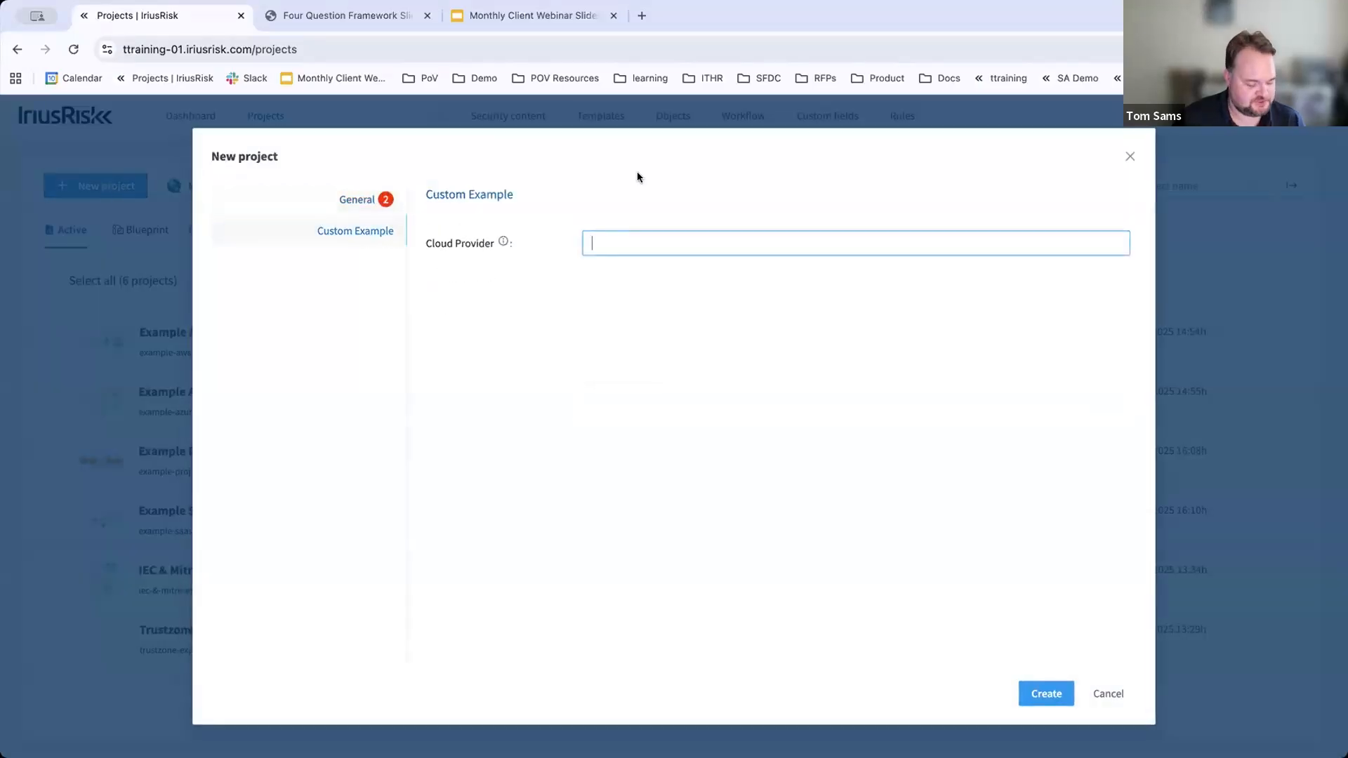
{"action": "type", "text": "Azure"}
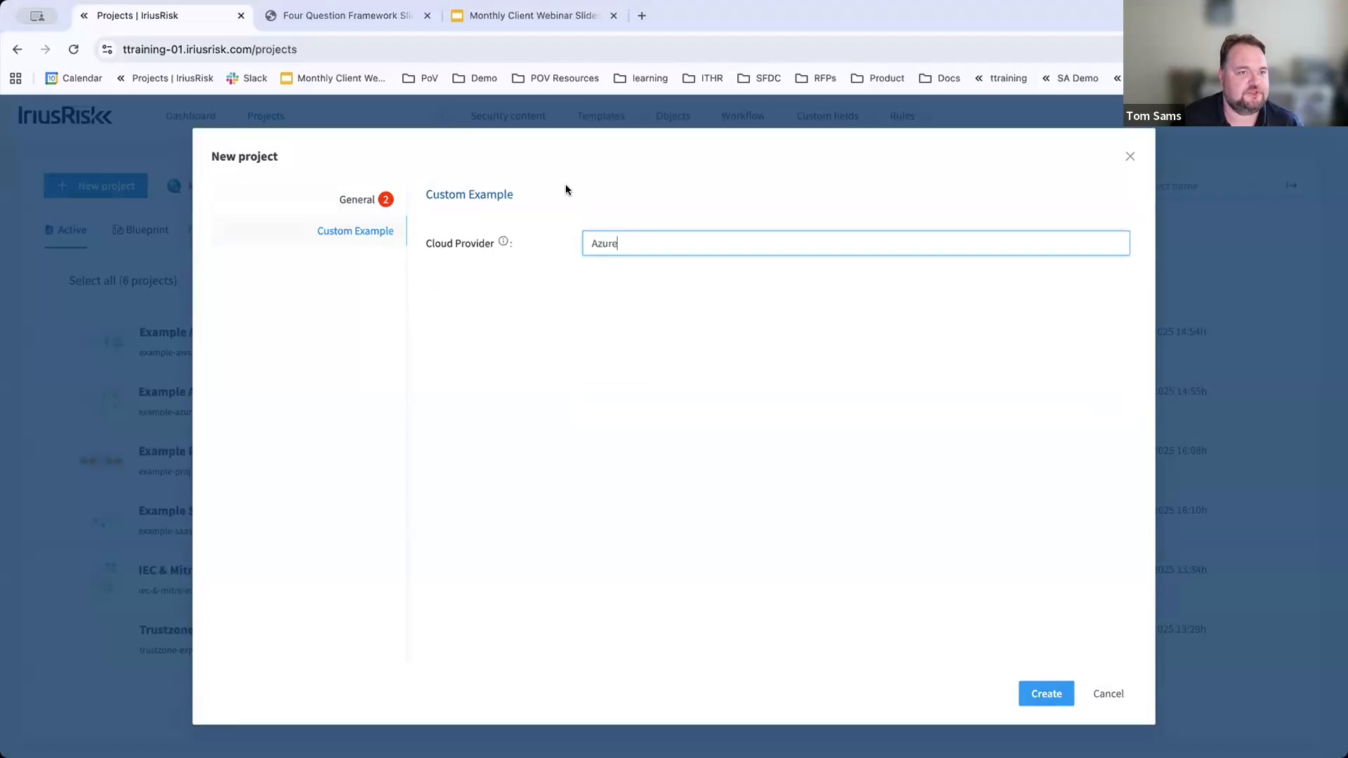
Step: Name the new project "Example New Project" in its general details
{"action": "left_click", "coordinate": [363, 203]}
{"action": "left_click", "coordinate": [638, 226]}
{"action": "type", "text": "Example New Project"}
{"action": "left_click", "coordinate": [633, 323]}
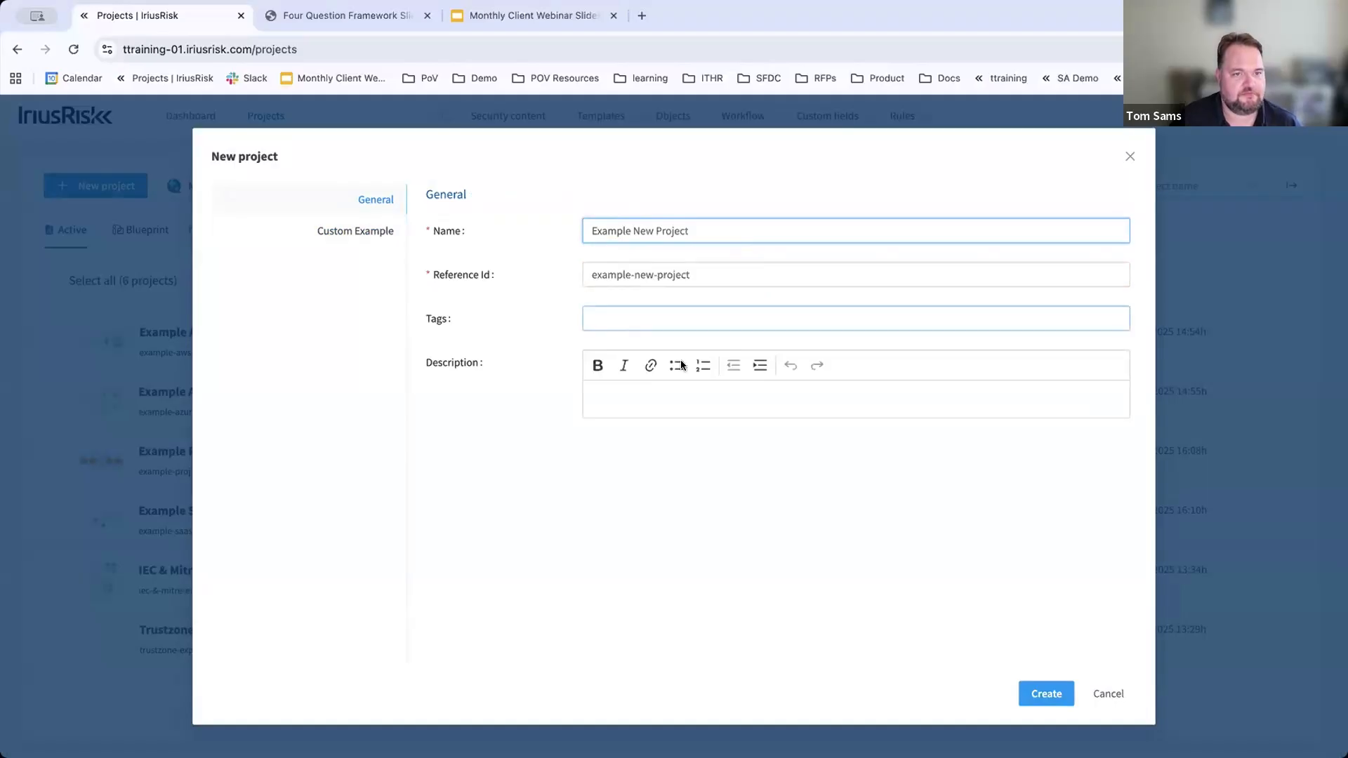
Step: Extend the new project's name to "Example New Project Azure", create the project and check its generated diagram
{"action": "left_click", "coordinate": [734, 232]}
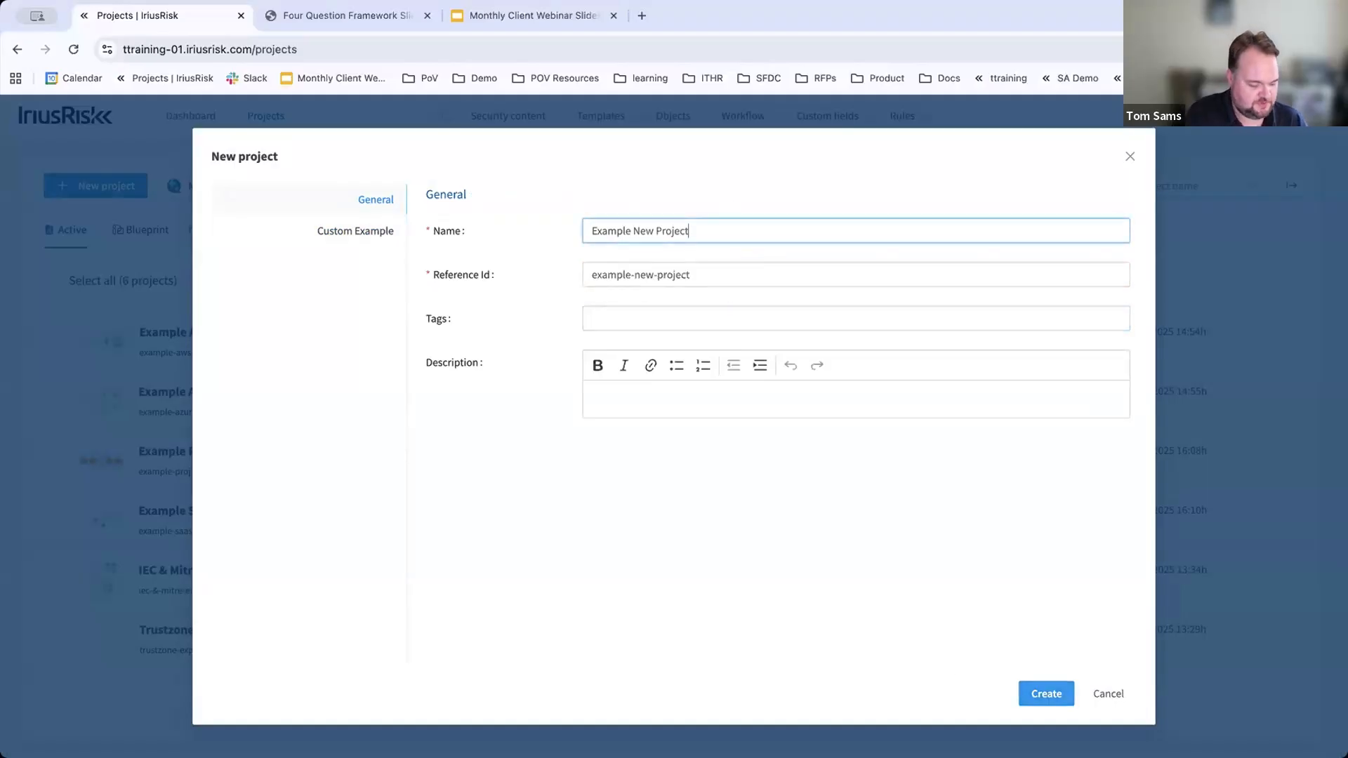
{"action": "type", "text": "Azure"}
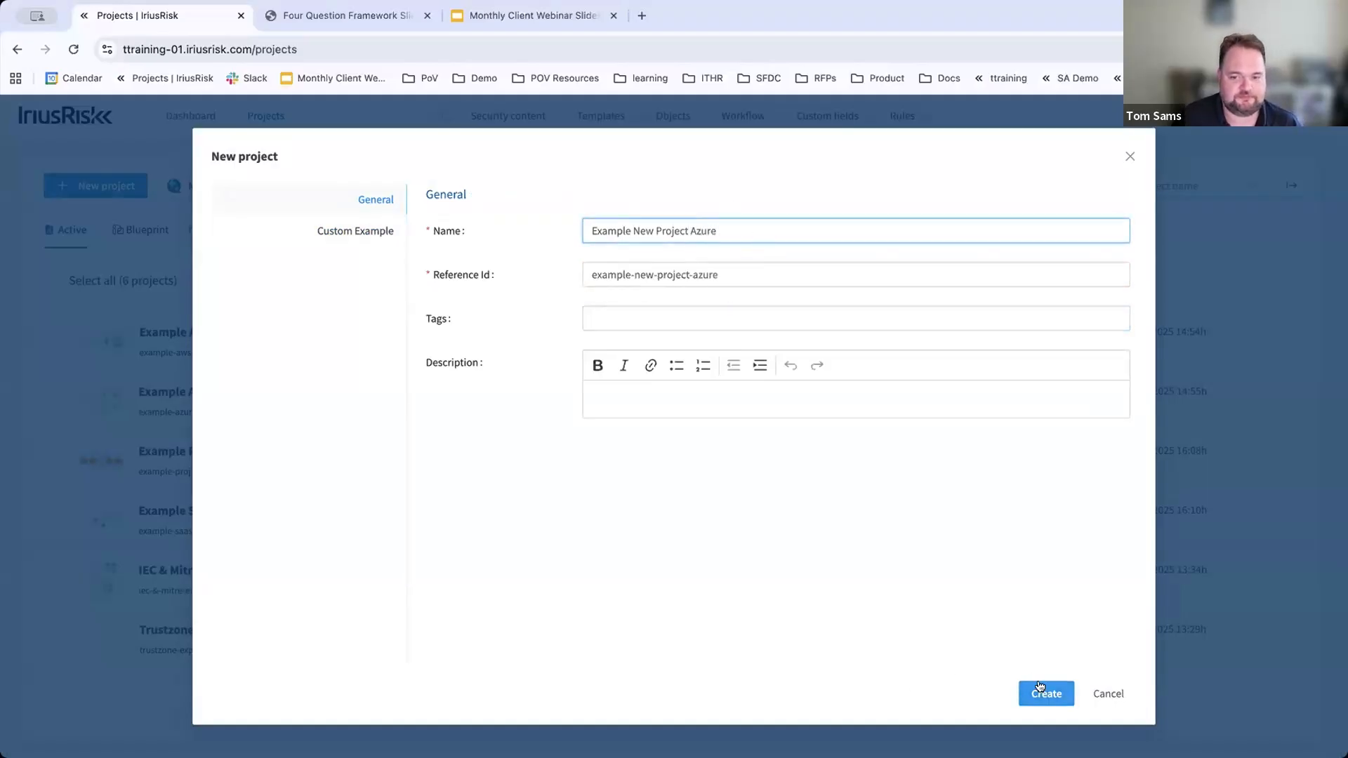
{"action": "left_click", "coordinate": [1038, 686]}
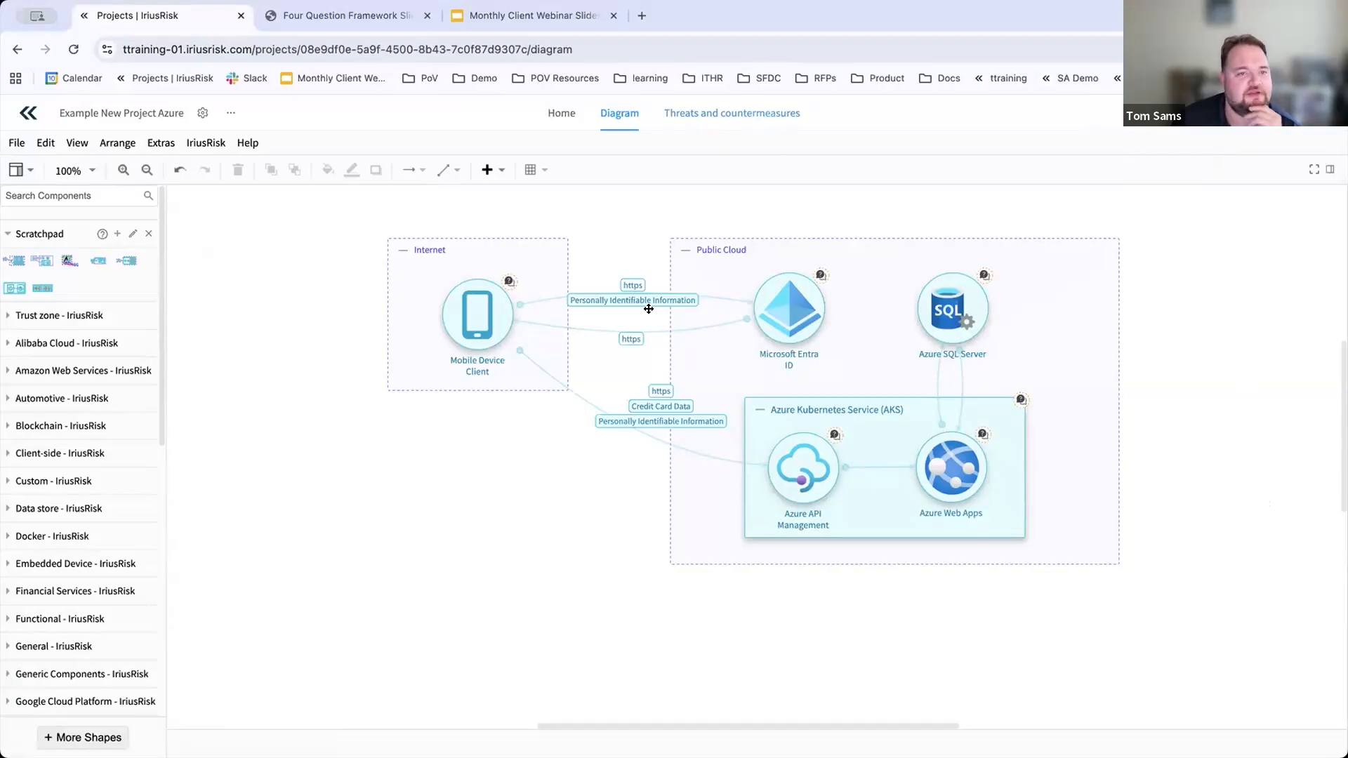
{"action": "scroll", "coordinate": [492, 546], "scroll_direction": "up", "scroll_amount": 1}
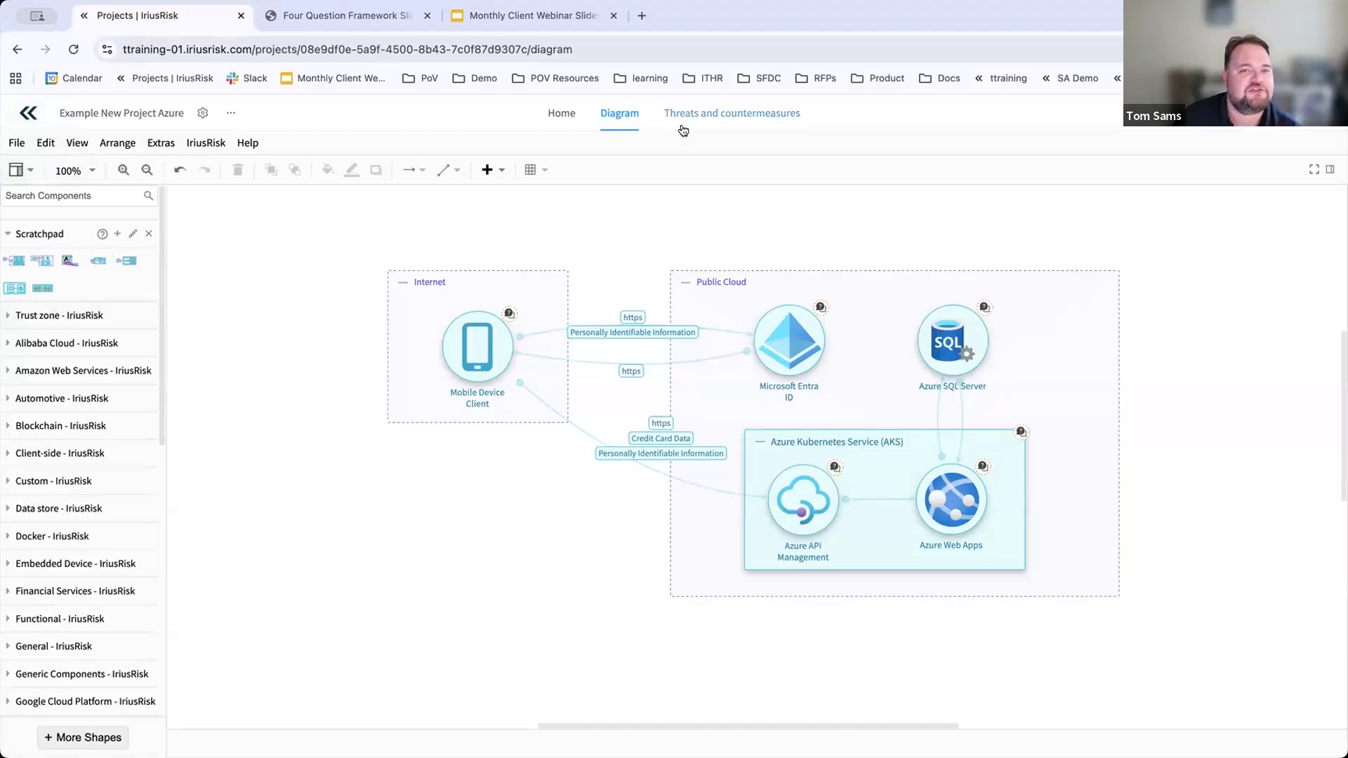
{"action": "left_click", "coordinate": [29, 117]}
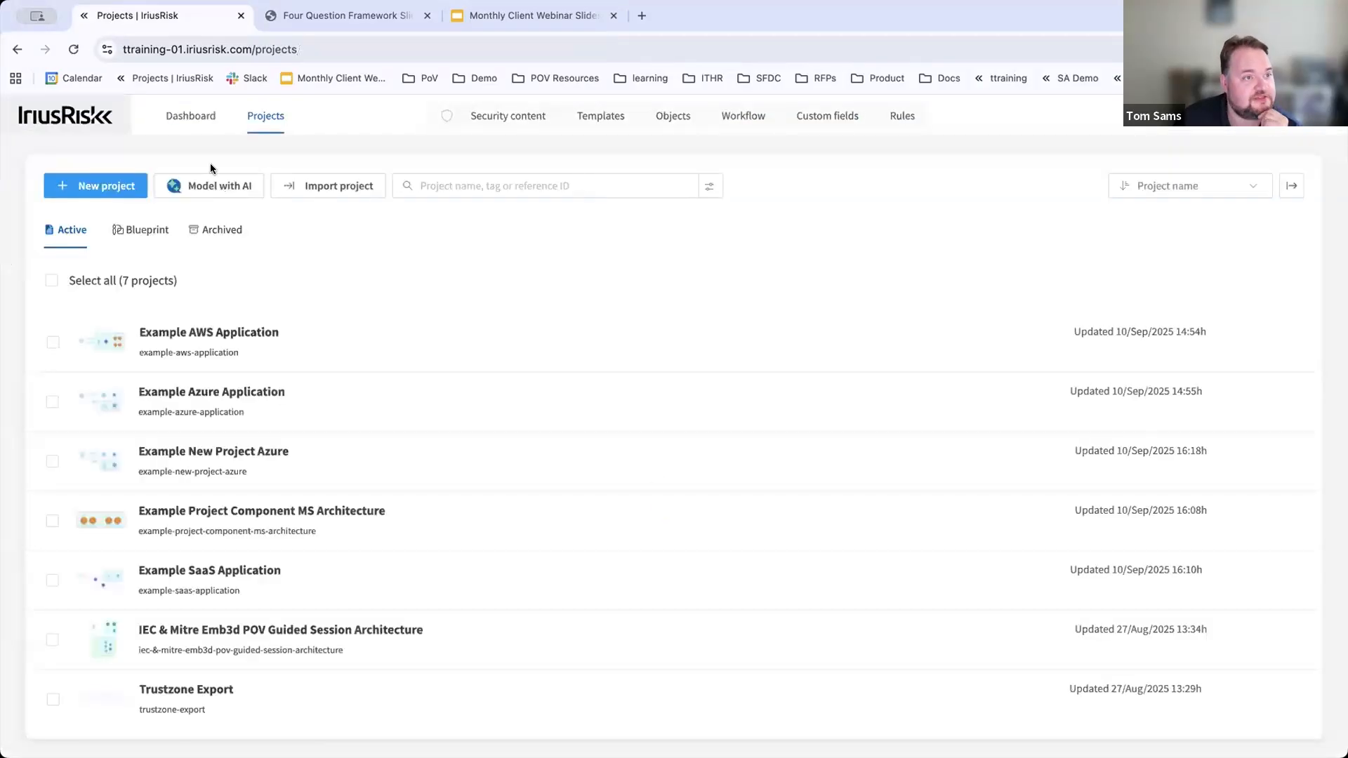
{"action": "left_click", "coordinate": [95, 185]}
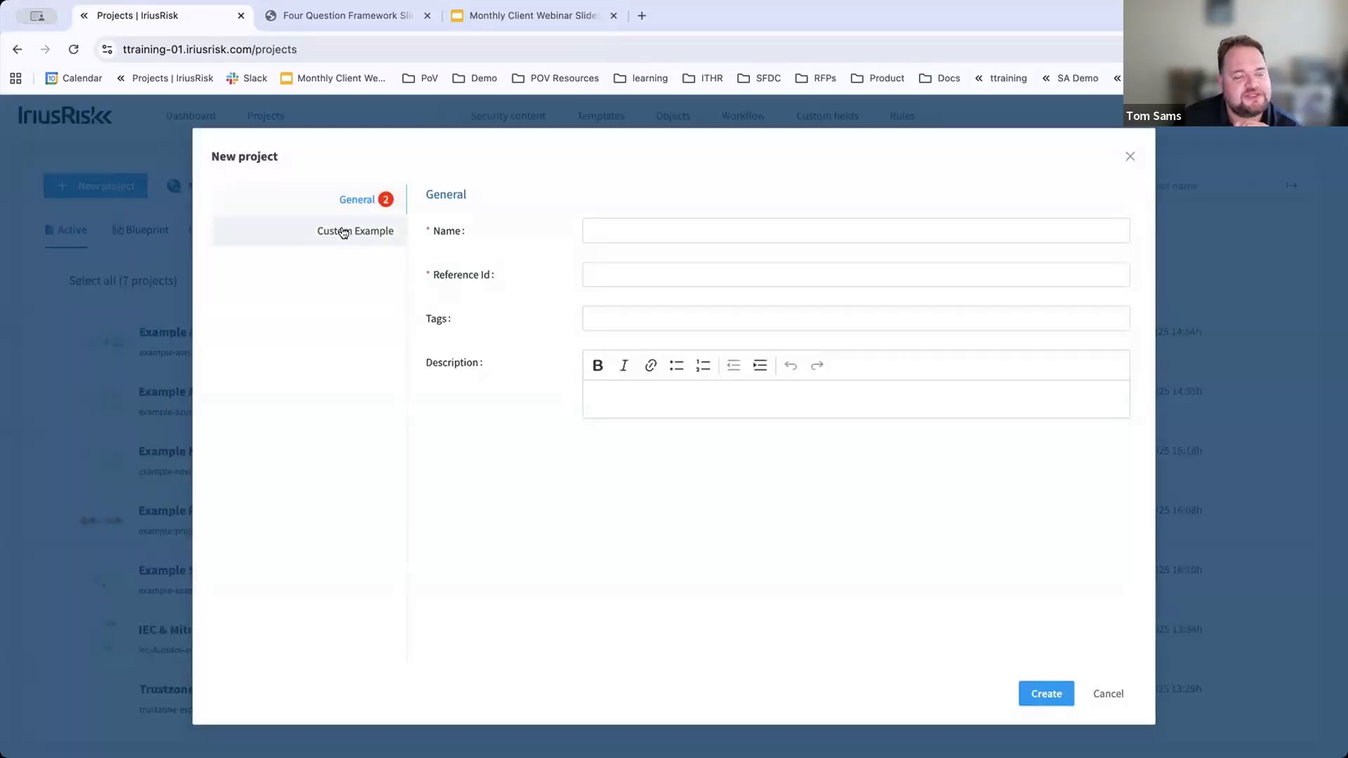
{"action": "left_click", "coordinate": [377, 238]}
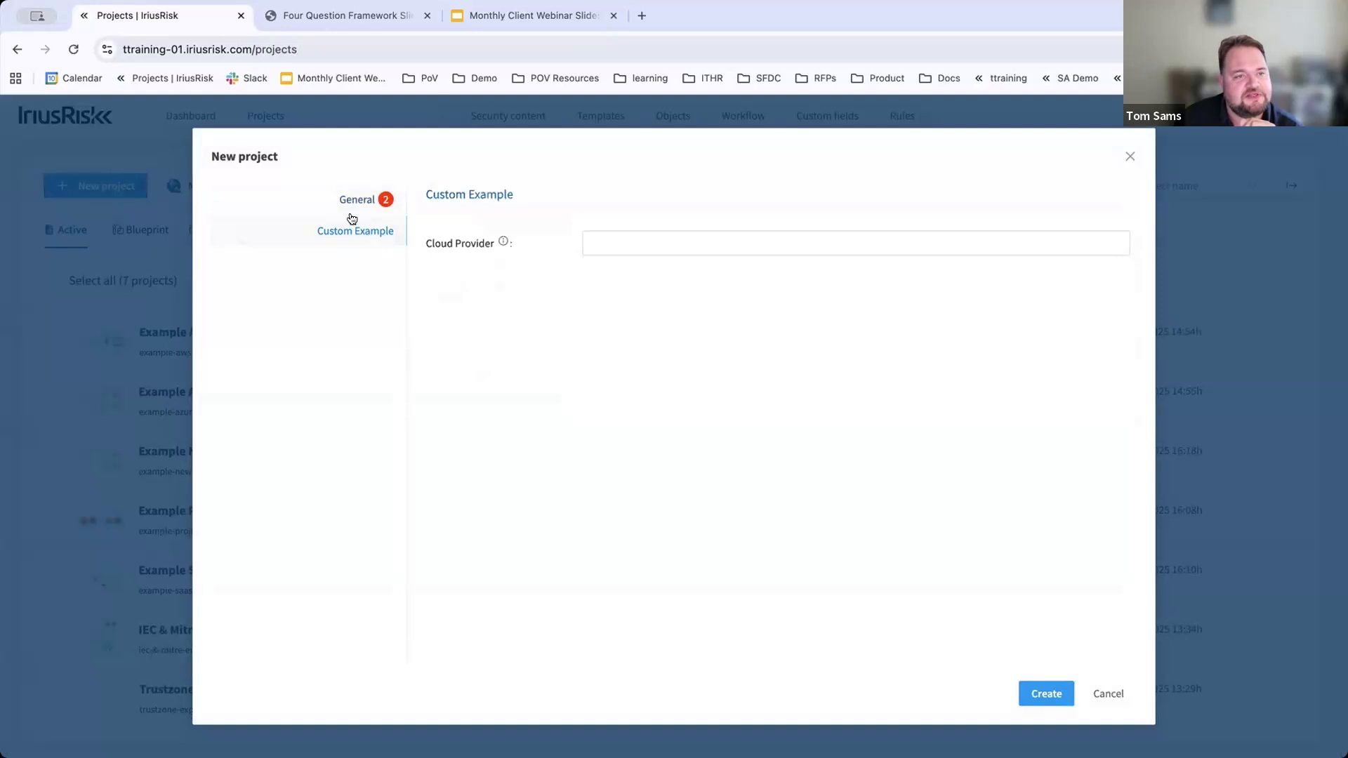
{"action": "left_click", "coordinate": [343, 195]}
{"action": "left_click", "coordinate": [486, 280]}
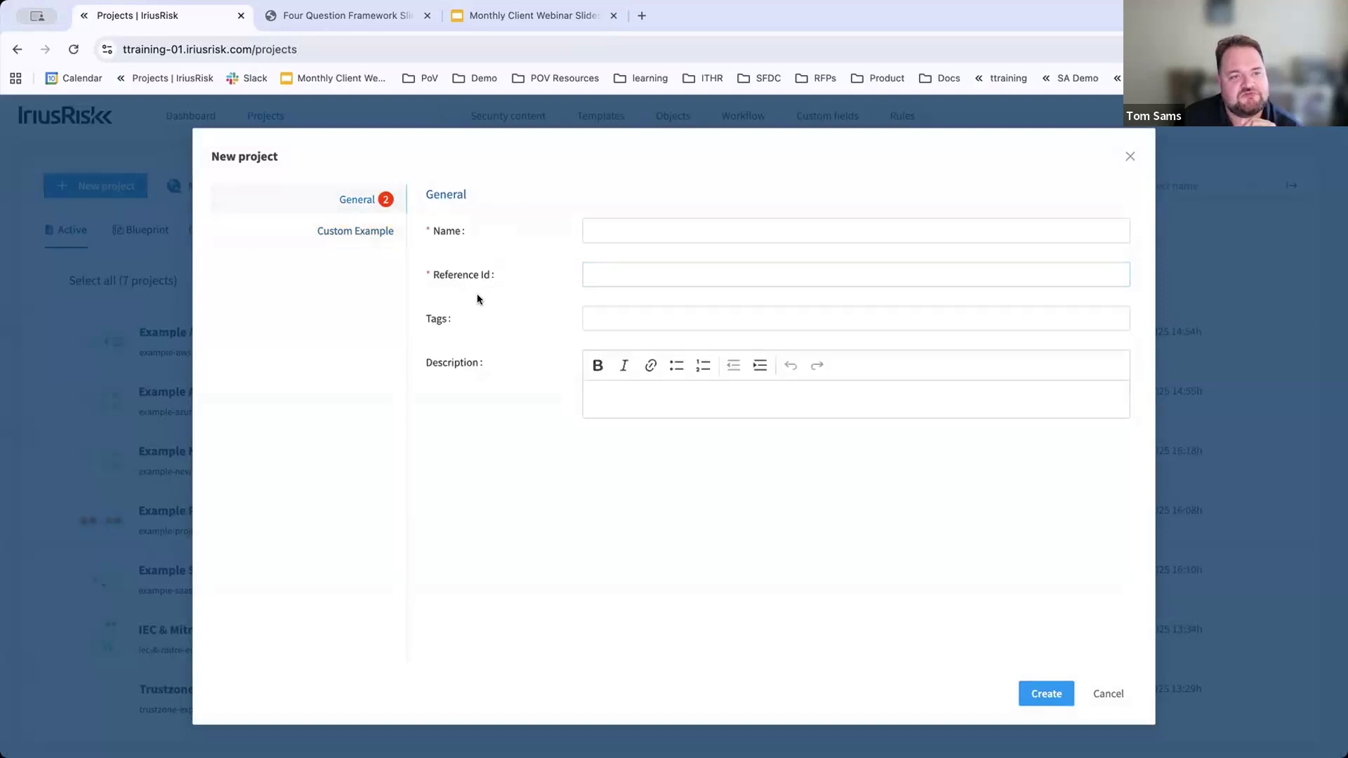
{"action": "left_click", "coordinate": [1130, 157]}
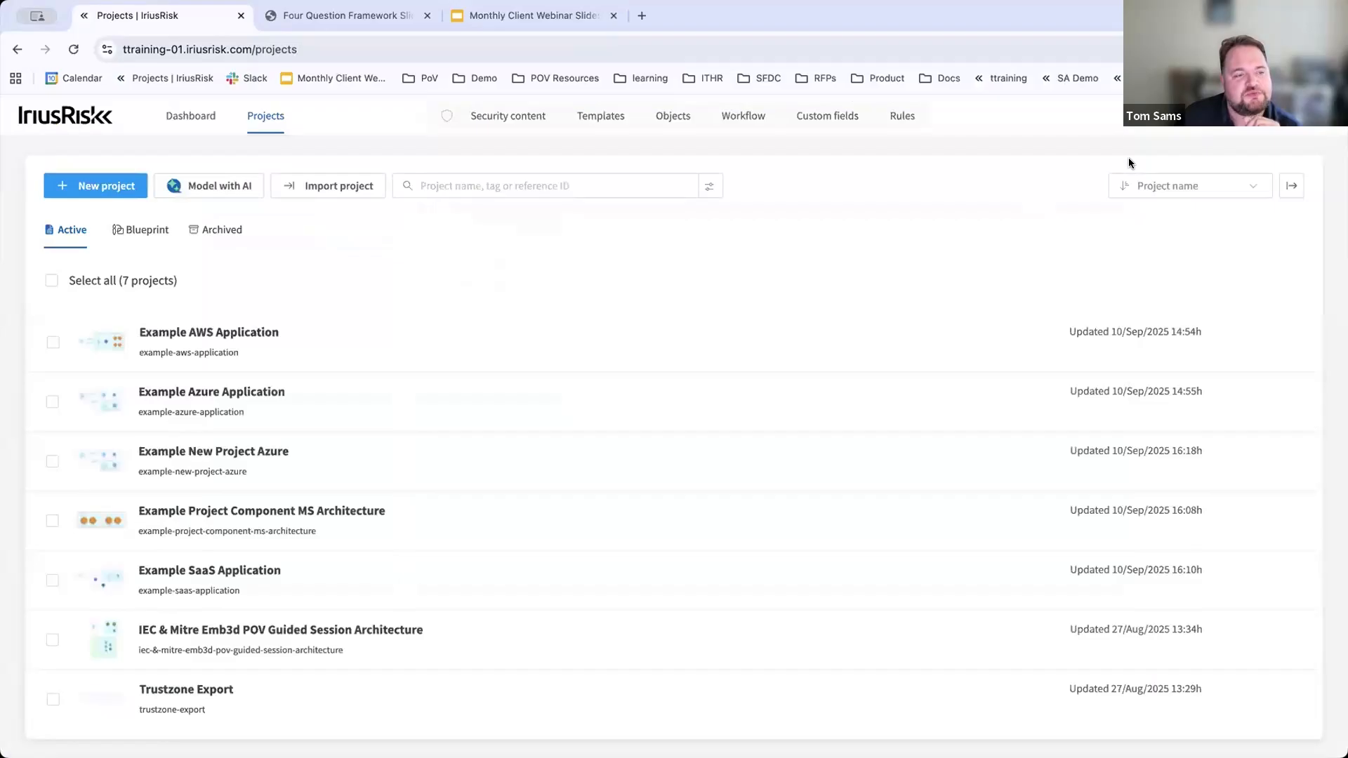
Step: Open the threats and countermeasures of Example Azure Application and browse the standards whose countermeasures can be required
{"action": "left_click", "coordinate": [251, 394]}
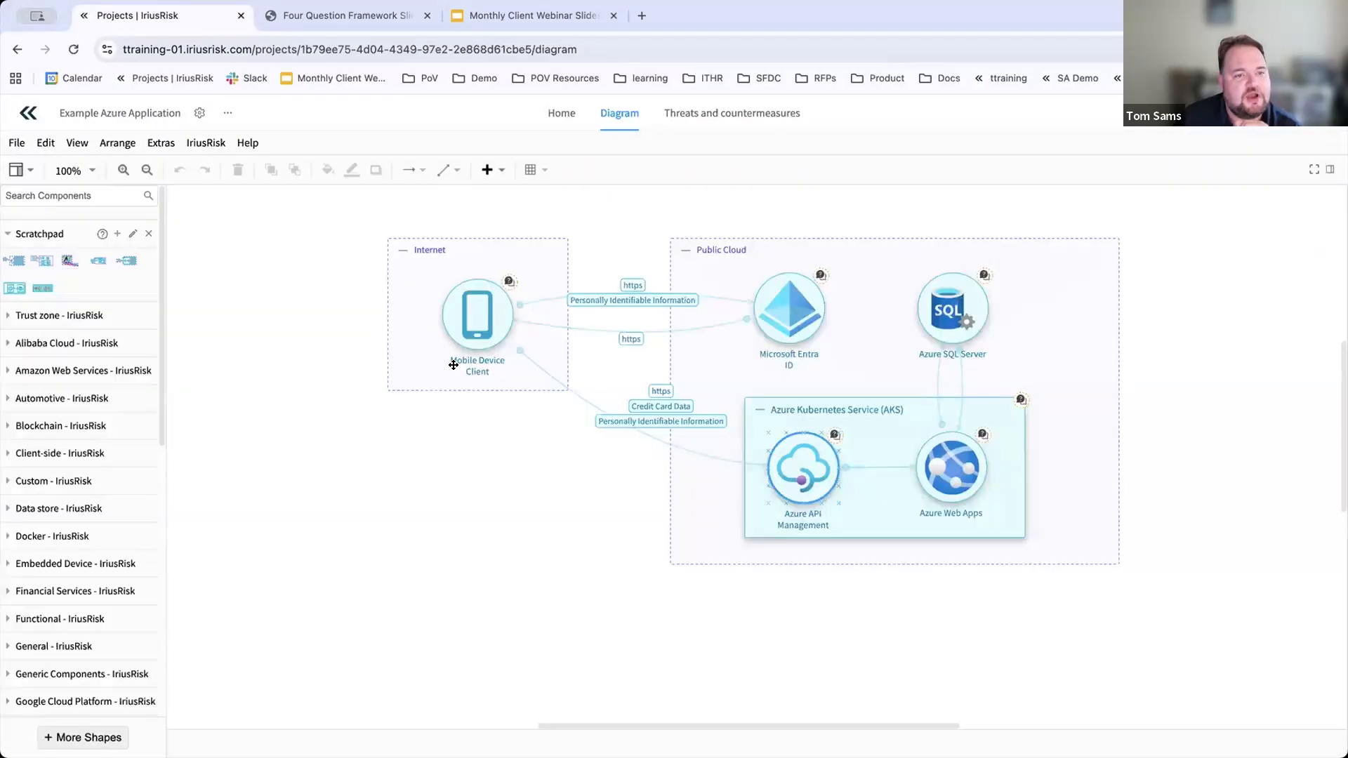
{"action": "left_click", "coordinate": [720, 115]}
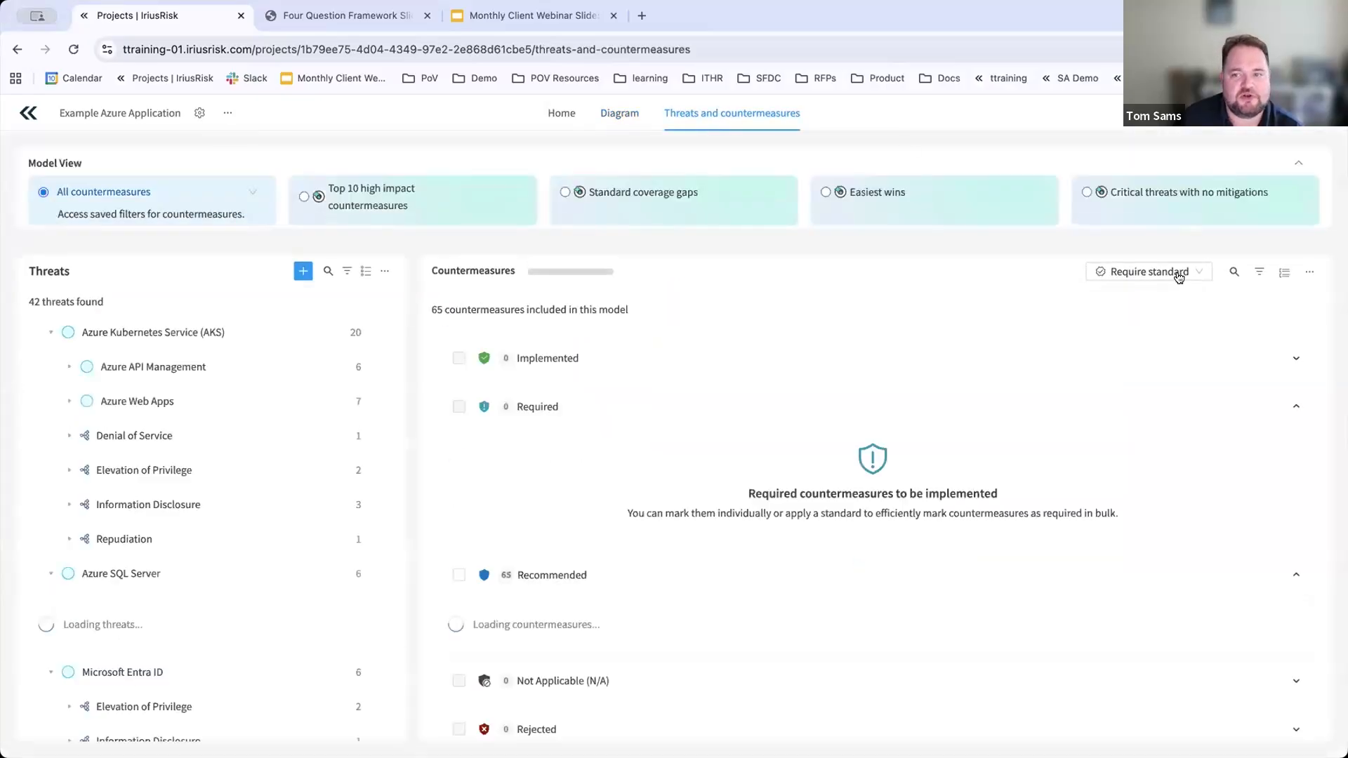
{"action": "left_click", "coordinate": [1179, 278]}
{"action": "scroll", "coordinate": [923, 466], "scroll_direction": "down", "scroll_amount": 2}
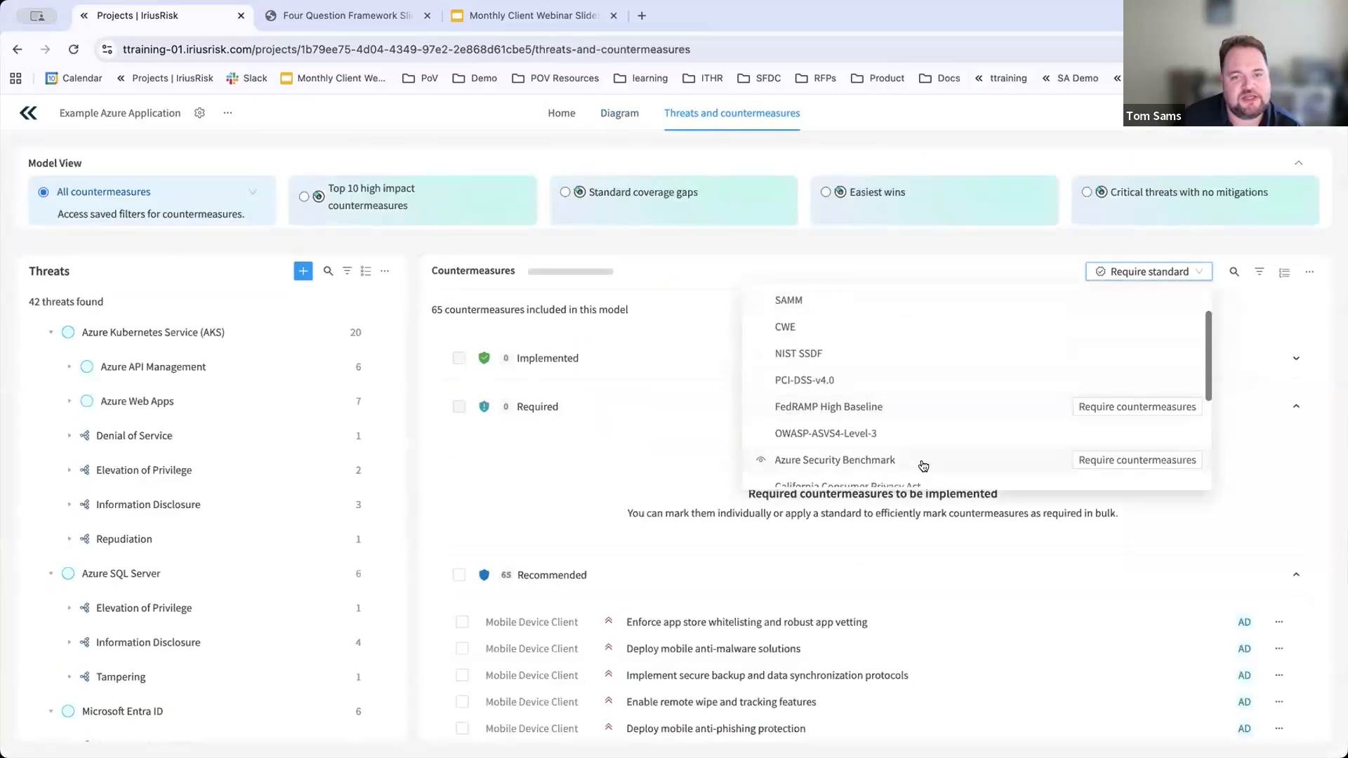
{"action": "scroll", "coordinate": [923, 466], "scroll_direction": "down", "scroll_amount": 3}
{"action": "scroll", "coordinate": [923, 465], "scroll_direction": "down", "scroll_amount": 3}
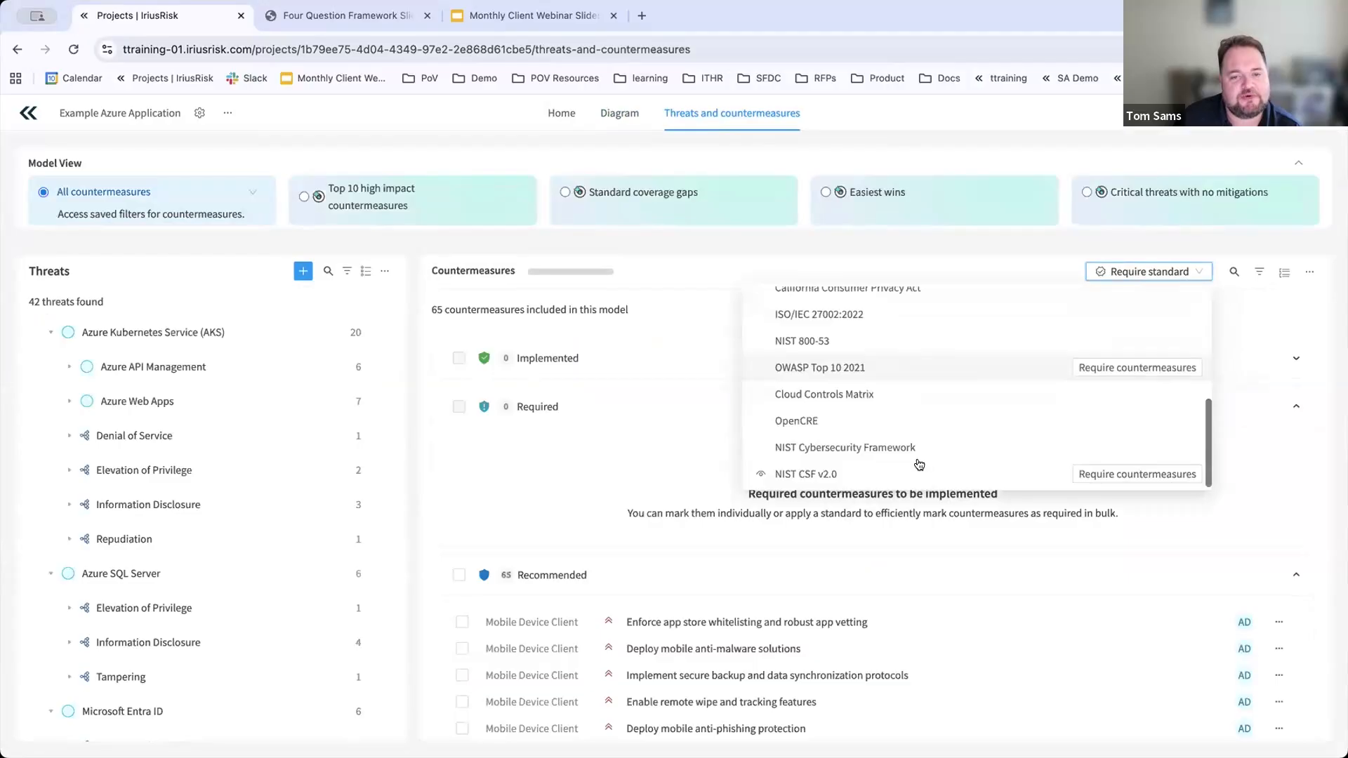
{"action": "scroll", "coordinate": [923, 461], "scroll_direction": "up", "scroll_amount": 7}
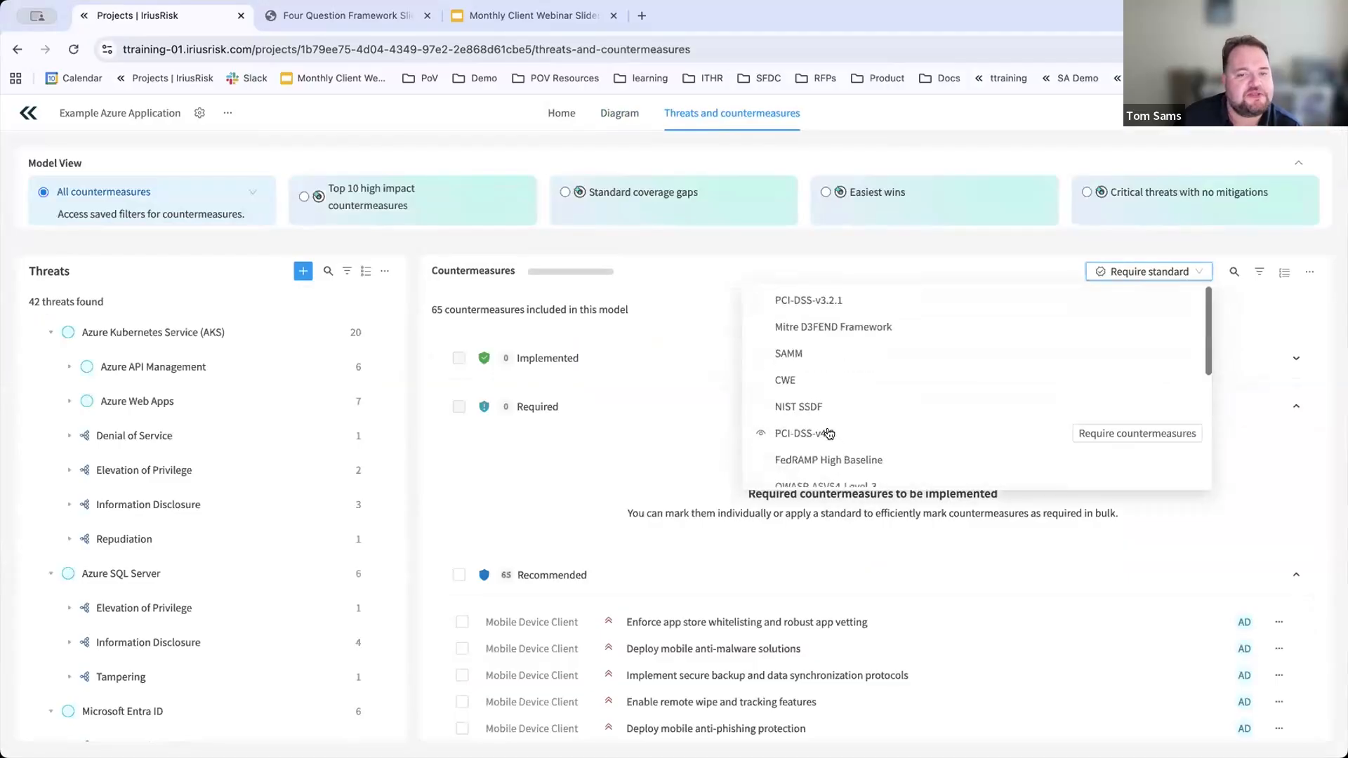
{"action": "left_click", "coordinate": [660, 261]}
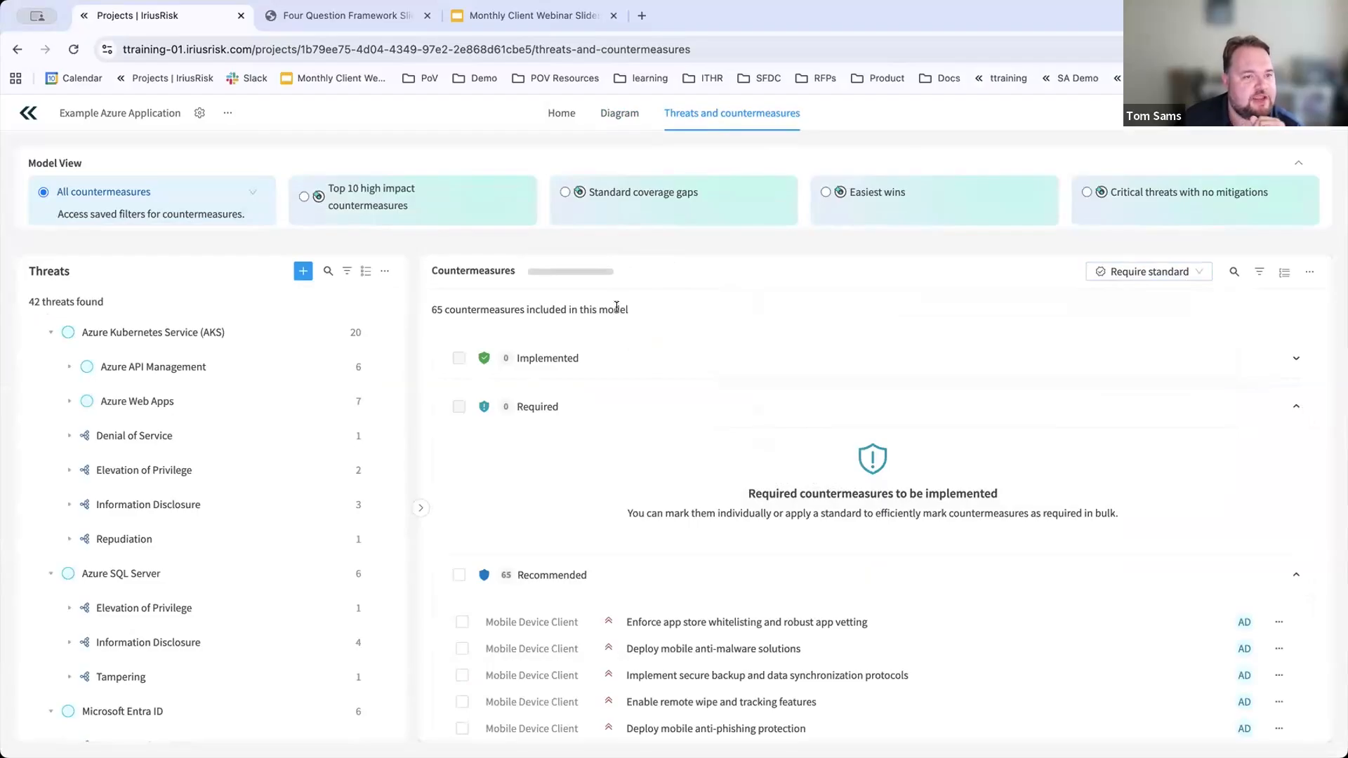
{"action": "left_click", "coordinate": [28, 113]}
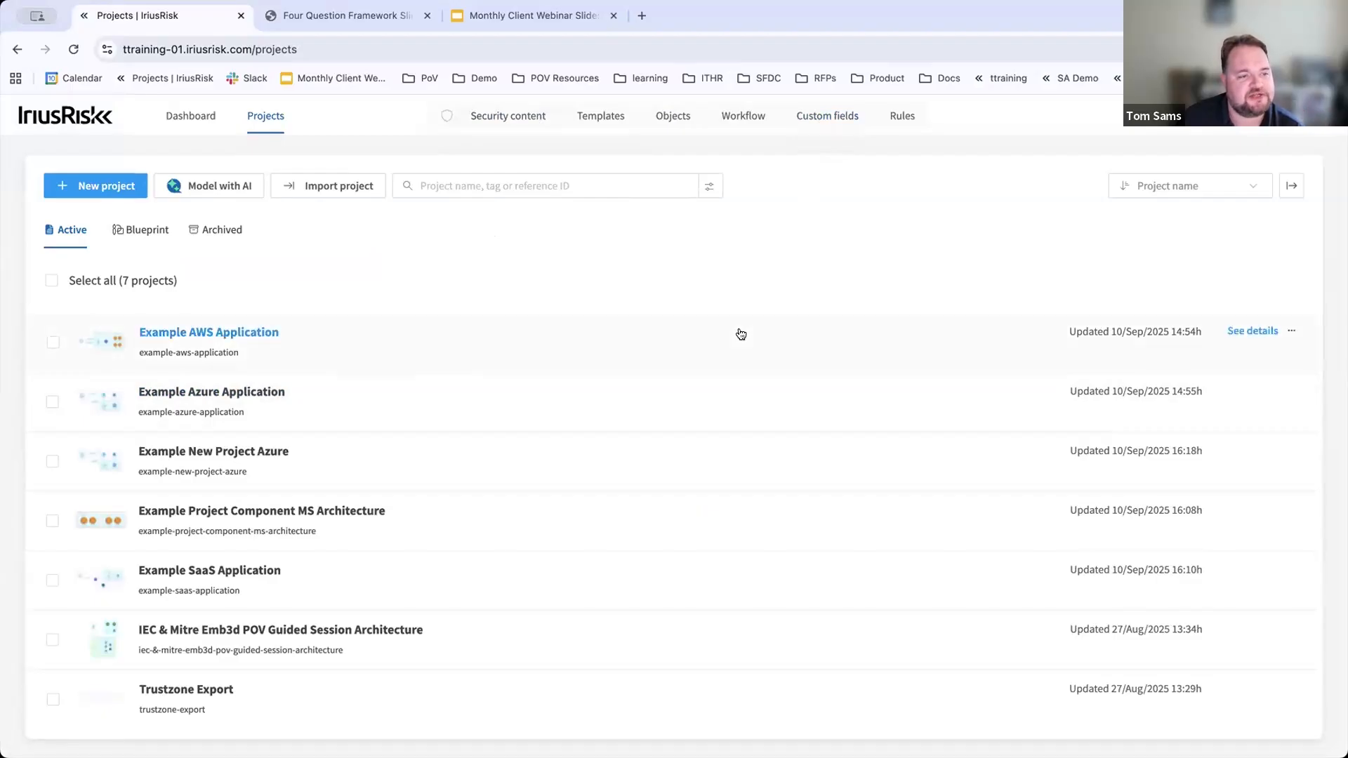
Step: Start a new project custom field named "Region" with a matching reference ID and set its data type to Text
{"action": "left_click", "coordinate": [828, 118]}
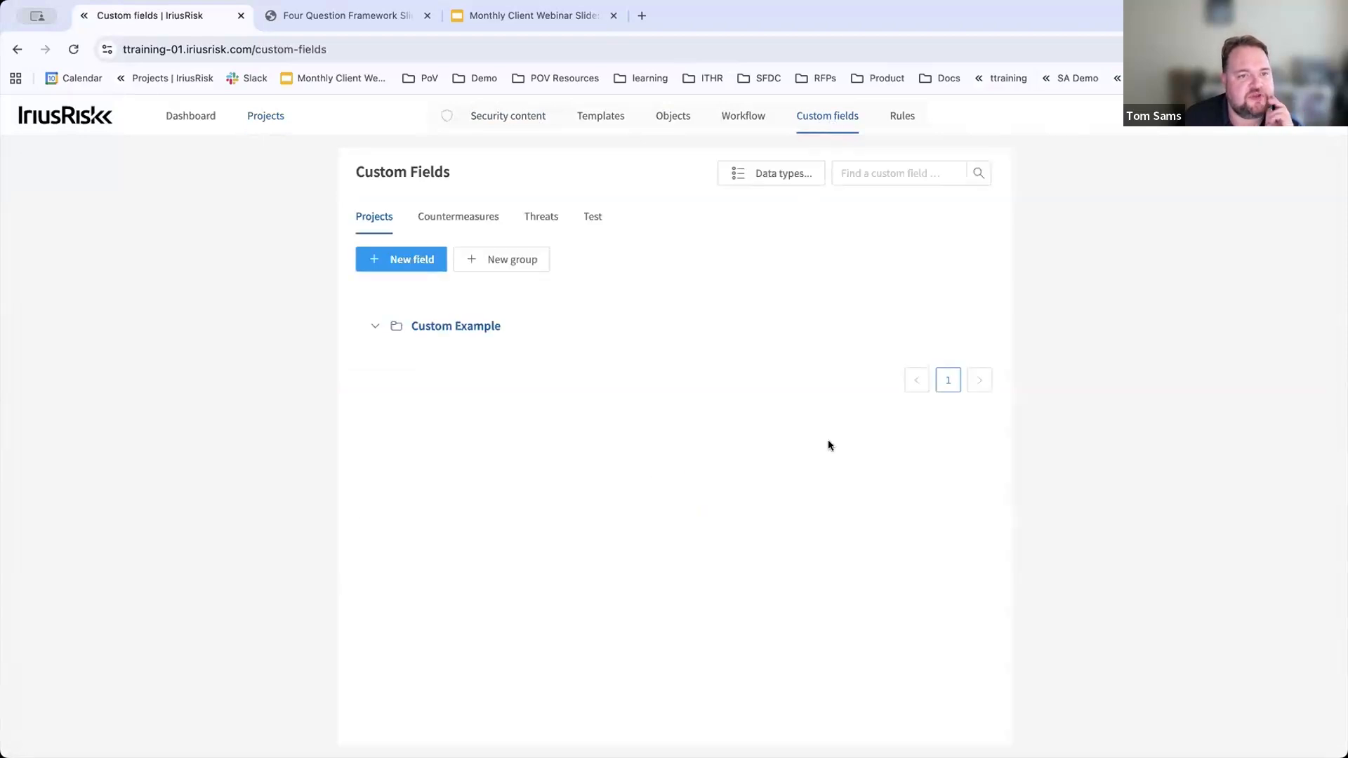
{"action": "left_click", "coordinate": [385, 261]}
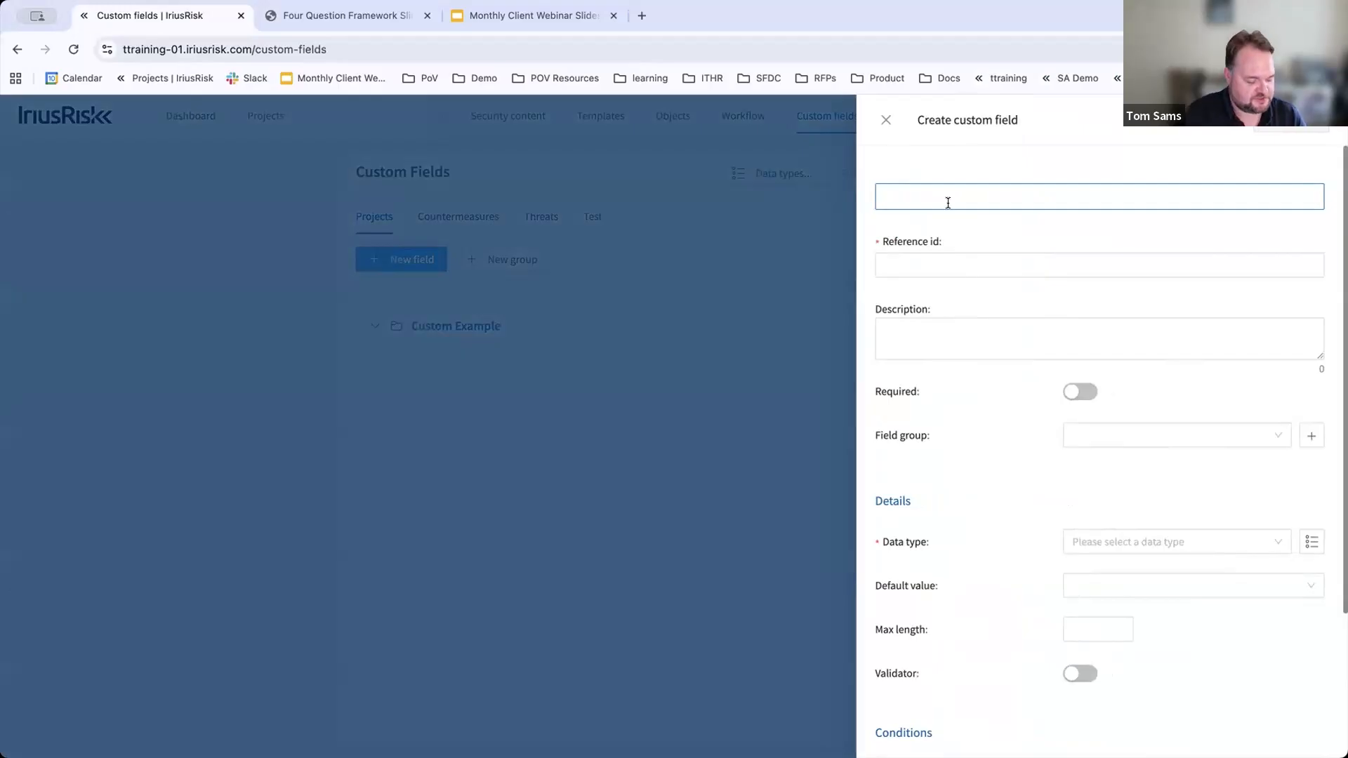
{"action": "type", "text": "Region"}
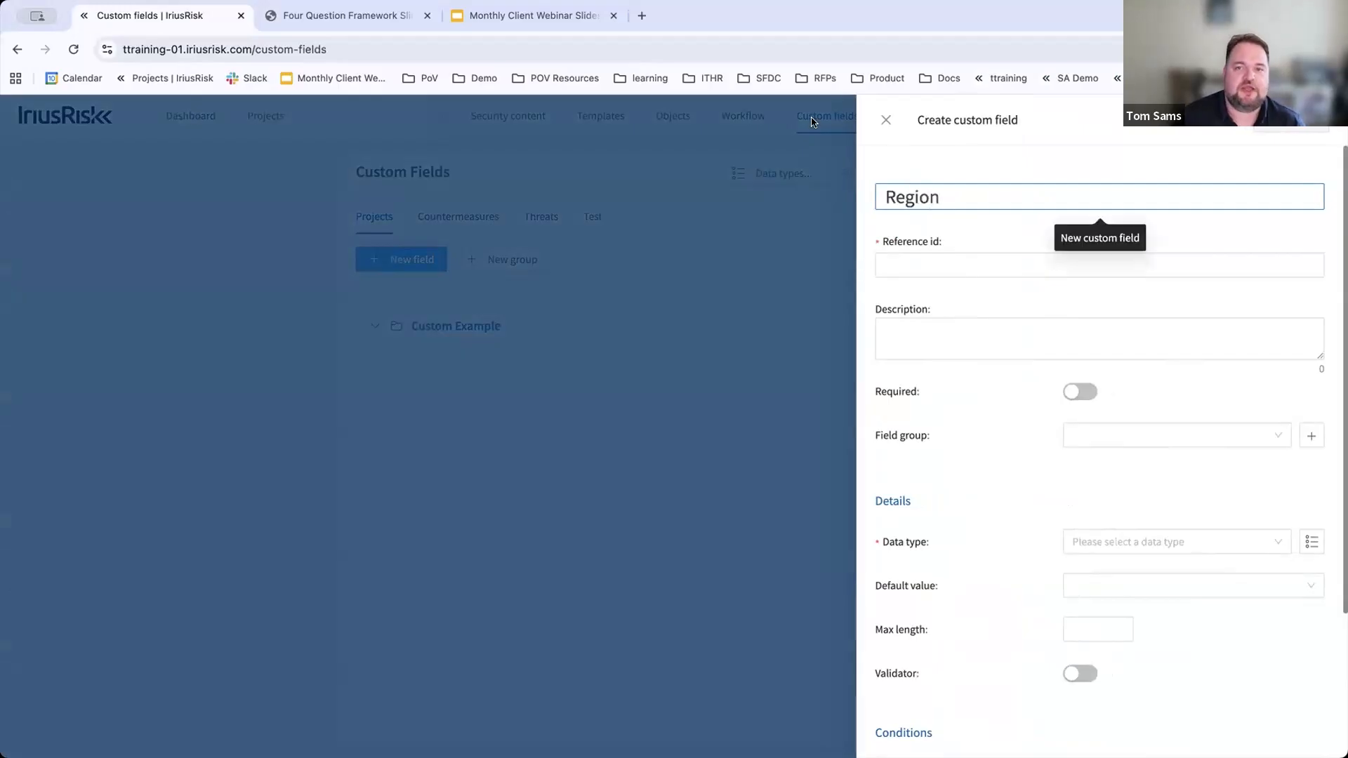
{"action": "left_click", "coordinate": [920, 265]}
{"action": "left_click", "coordinate": [948, 332]}
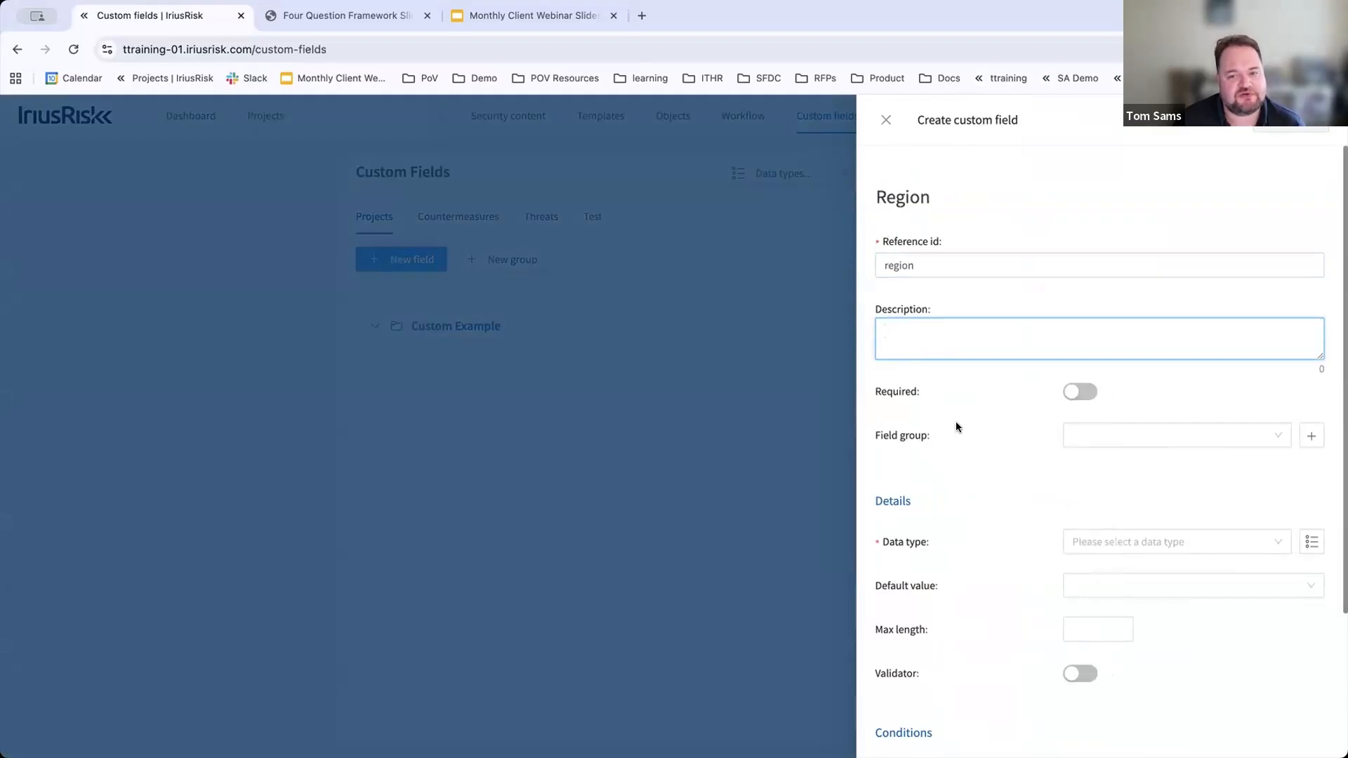
{"action": "scroll", "coordinate": [1025, 494], "scroll_direction": "down", "scroll_amount": 3}
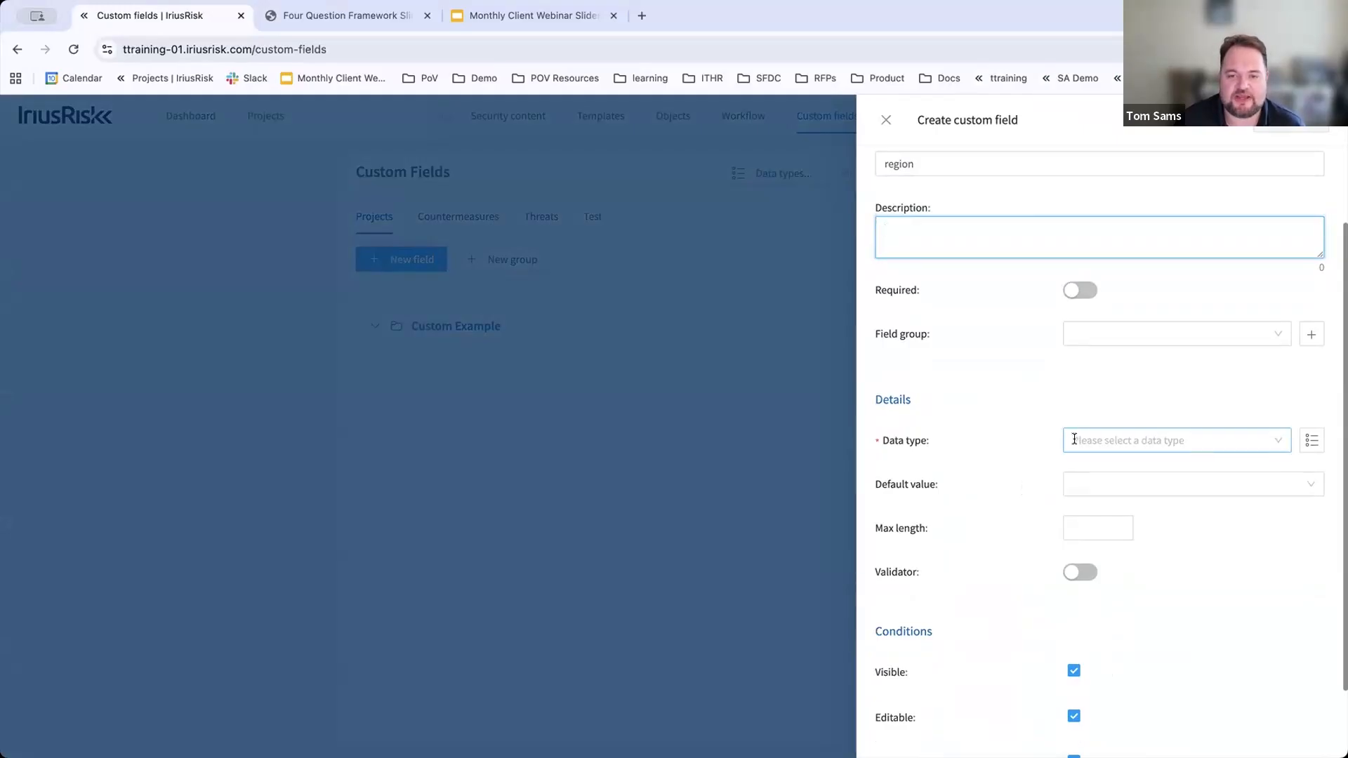
{"action": "left_click", "coordinate": [1108, 441]}
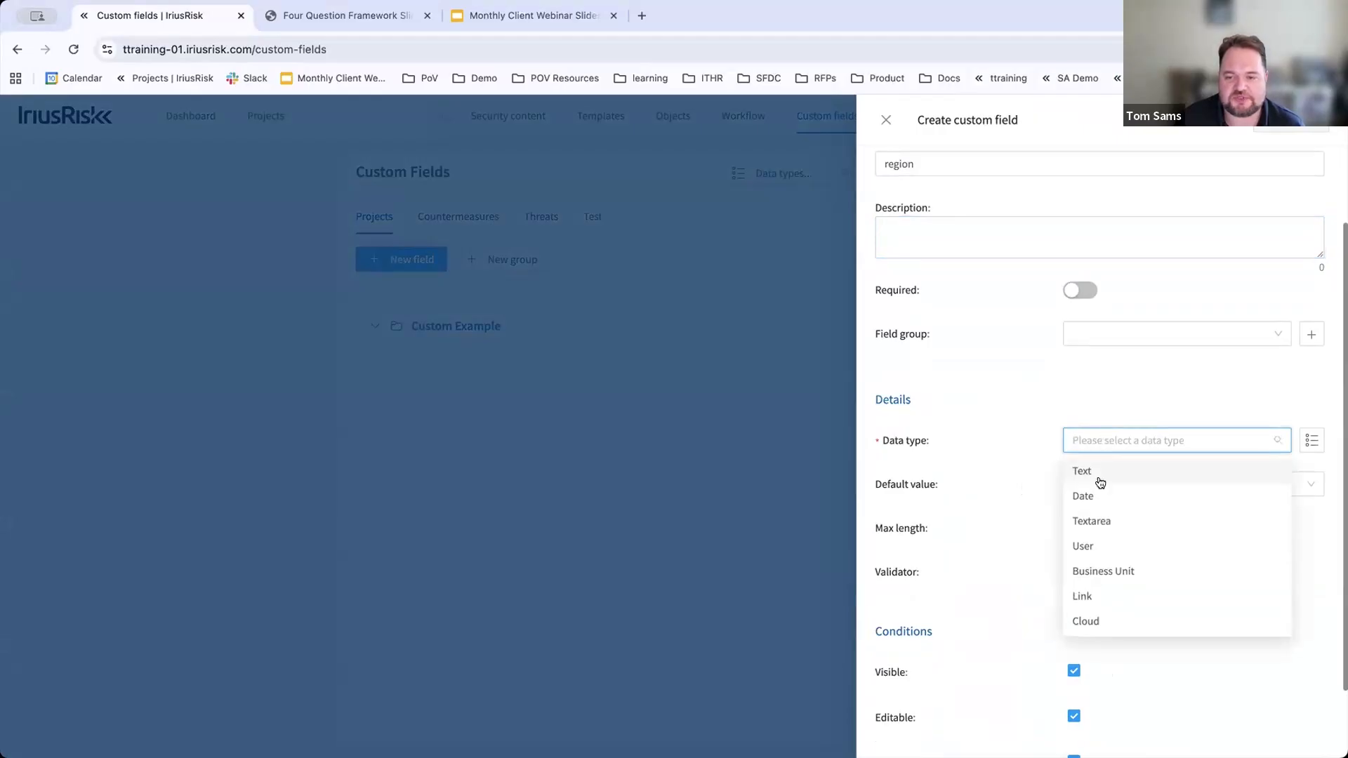
{"action": "left_click", "coordinate": [1097, 472]}
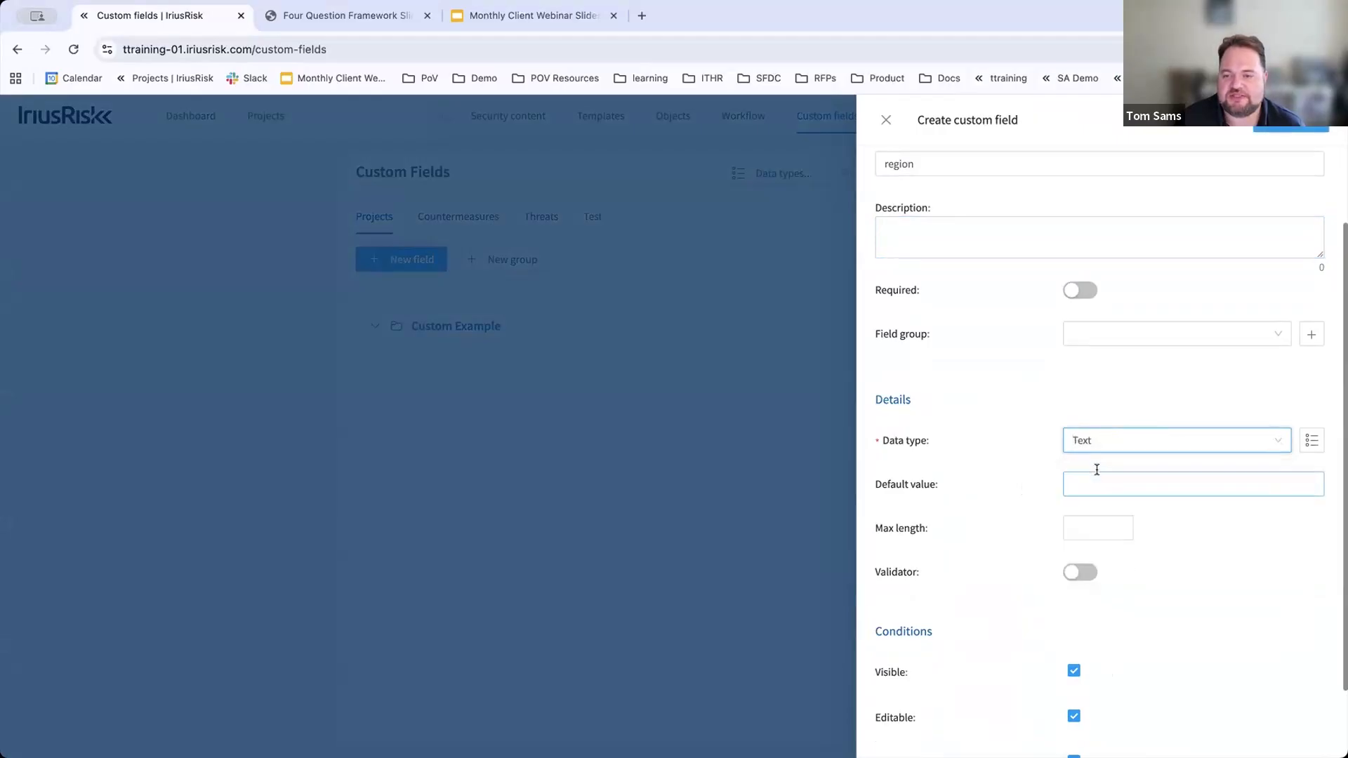
Step: Create a custom data type named "Region" with the description "Region" and user multi-selection enabled
{"action": "left_click", "coordinate": [1310, 440]}
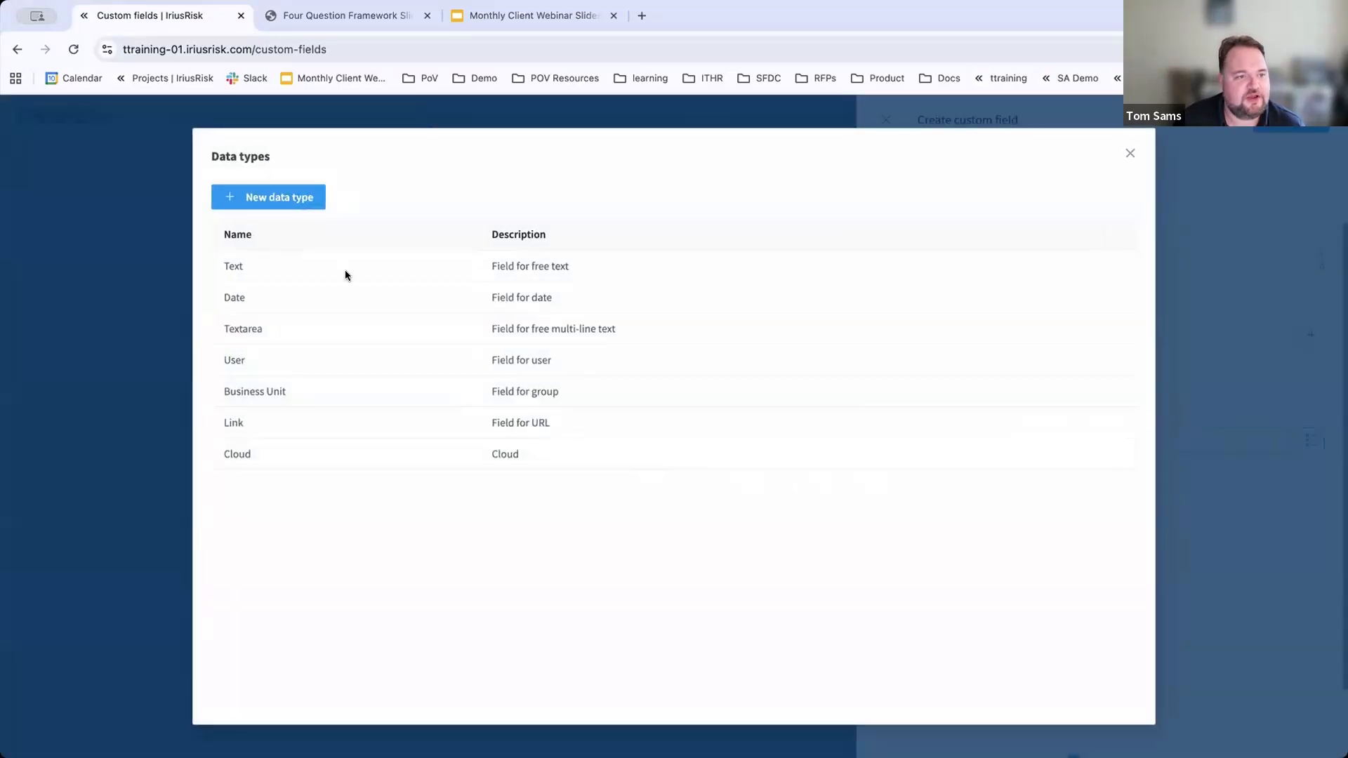
{"action": "left_click", "coordinate": [286, 200]}
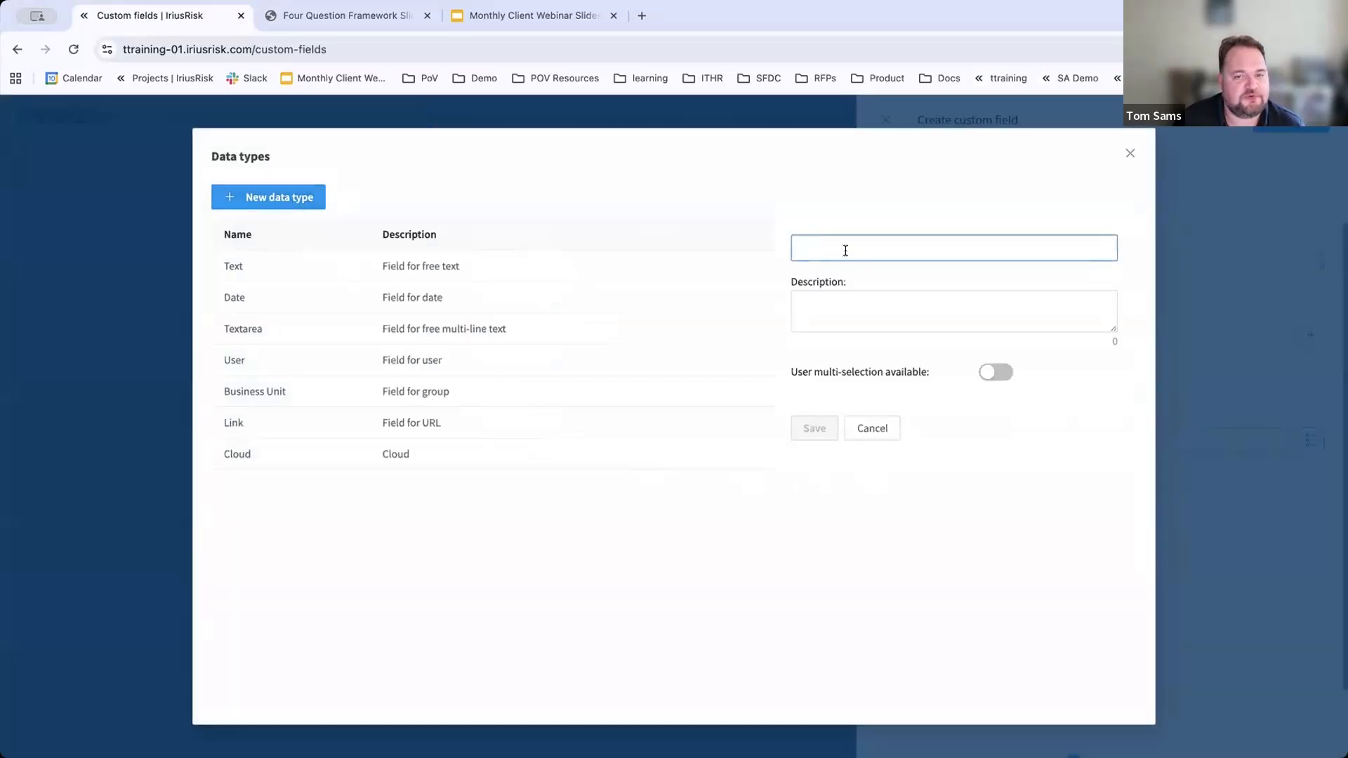
{"action": "type", "text": "Region"}
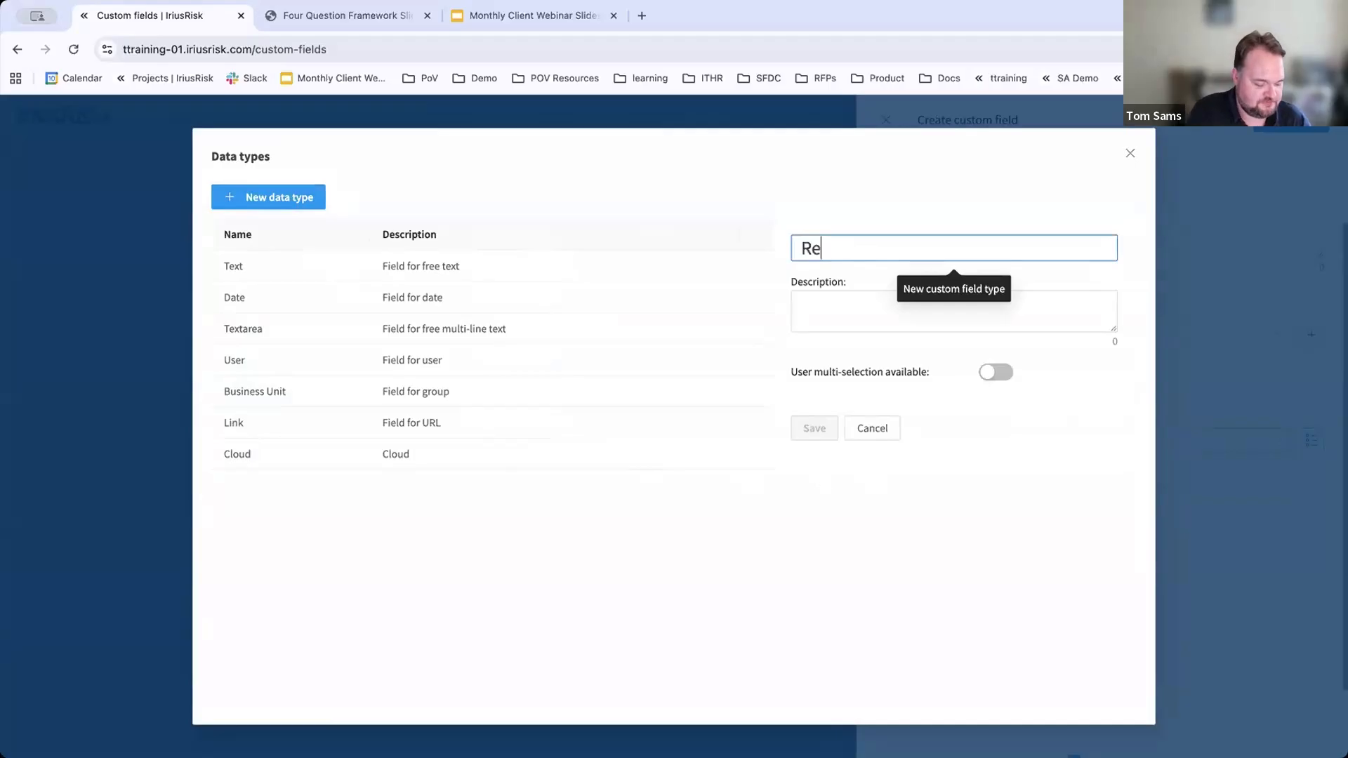
{"action": "left_click", "coordinate": [875, 323]}
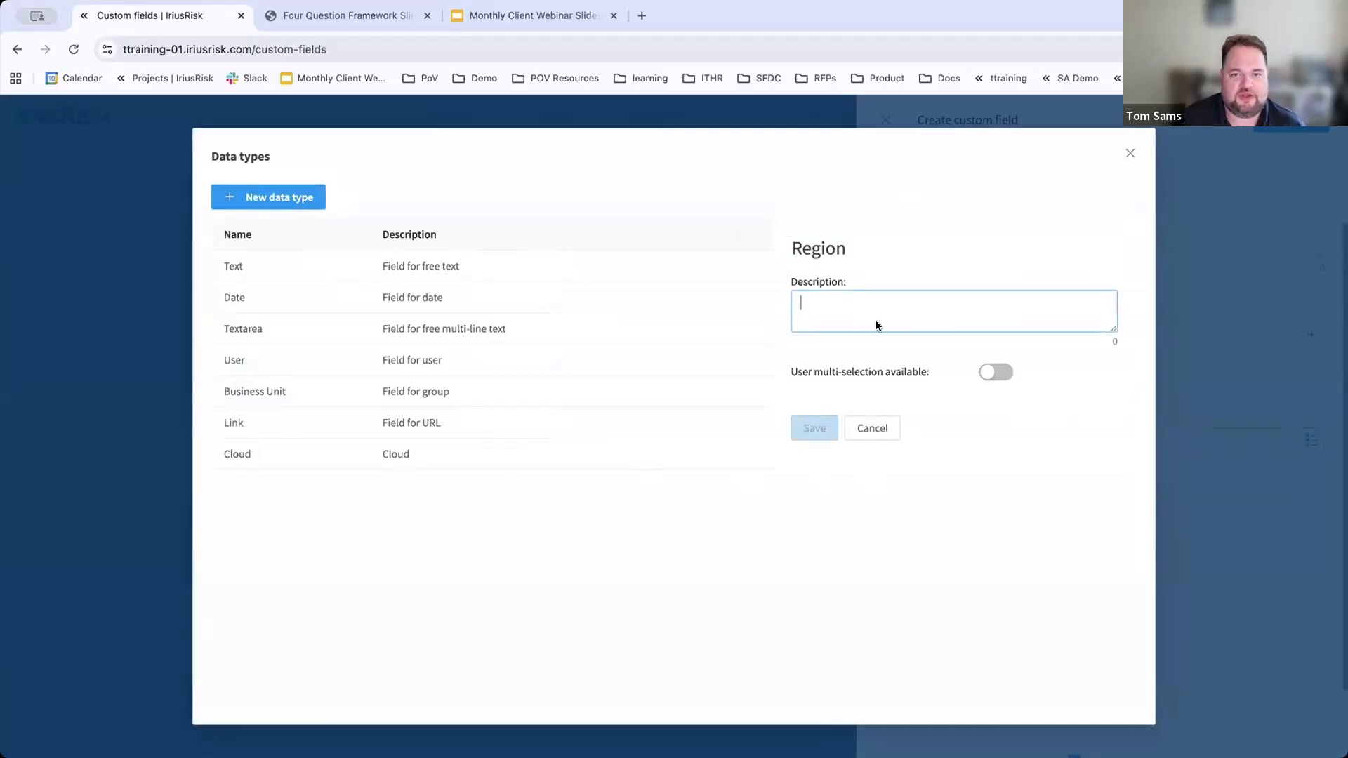
{"action": "left_click", "coordinate": [995, 379]}
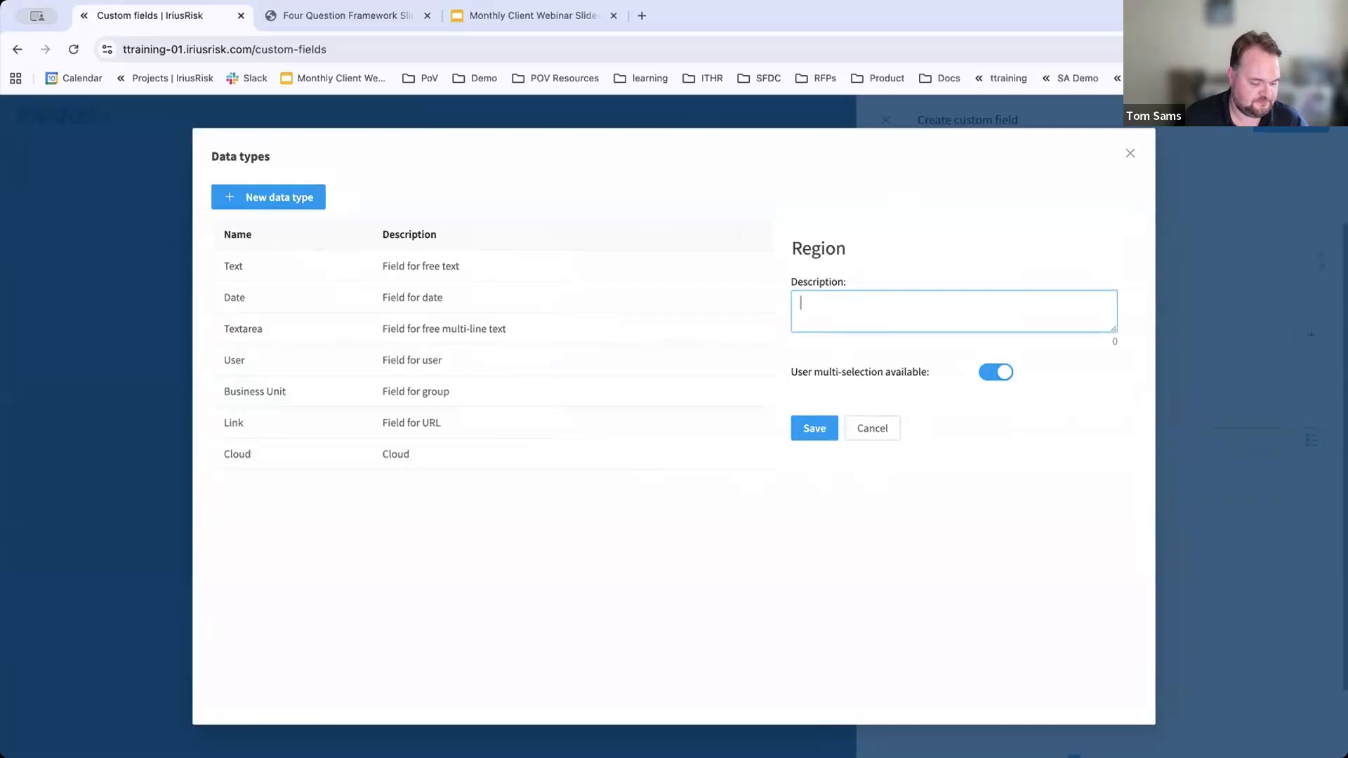
{"action": "left_click", "coordinate": [813, 429]}
Step: Add the value "EU (Subject to GDPR)" to the Region data type
{"action": "left_click", "coordinate": [1066, 424]}
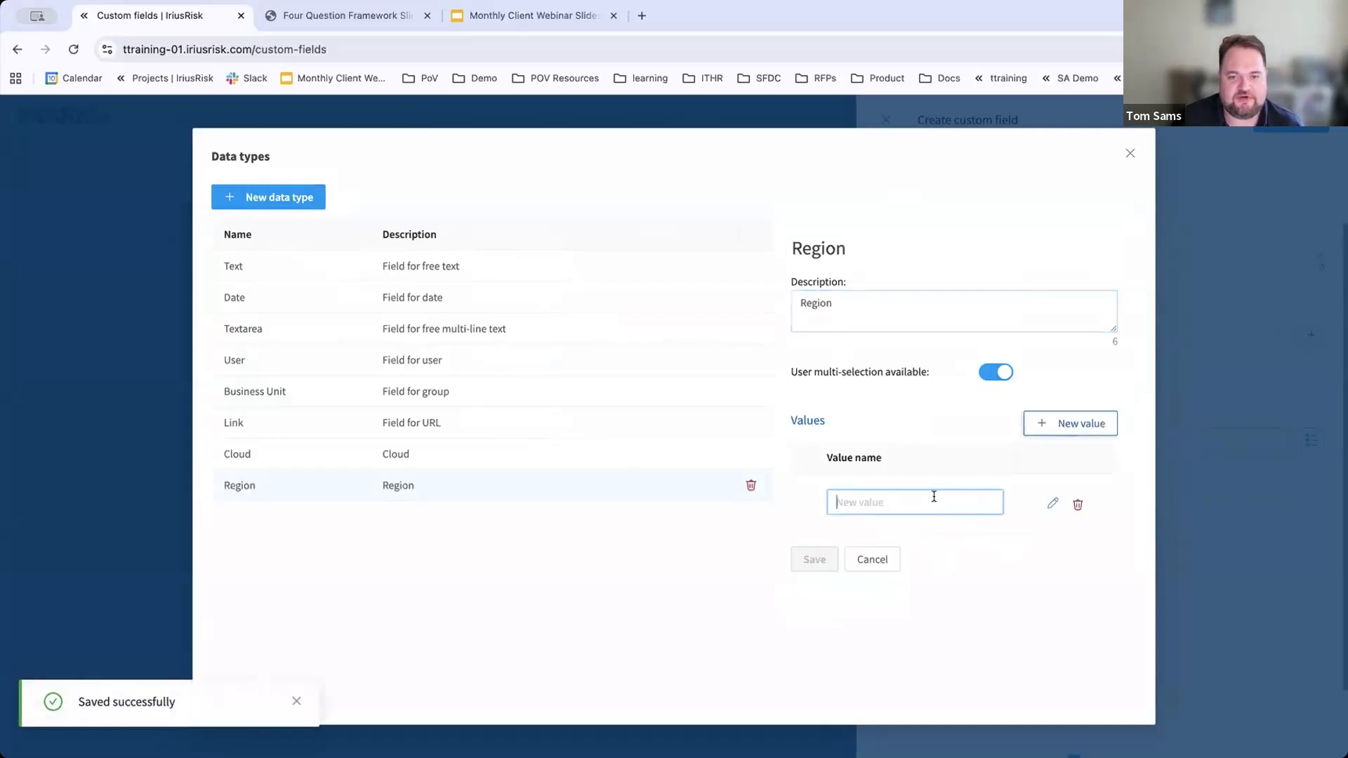
{"action": "type", "text": "EU (Subject to GDPR"}
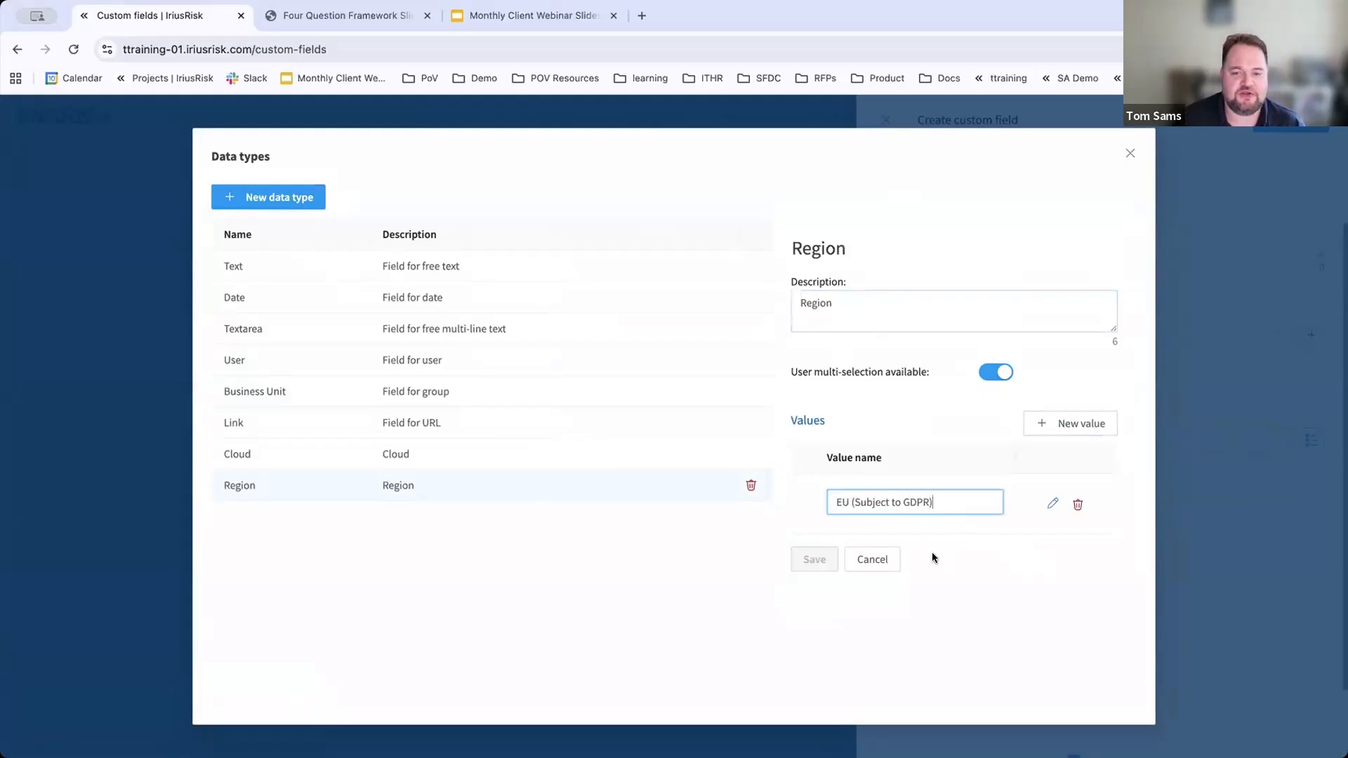
{"action": "key", "text": "Return"}
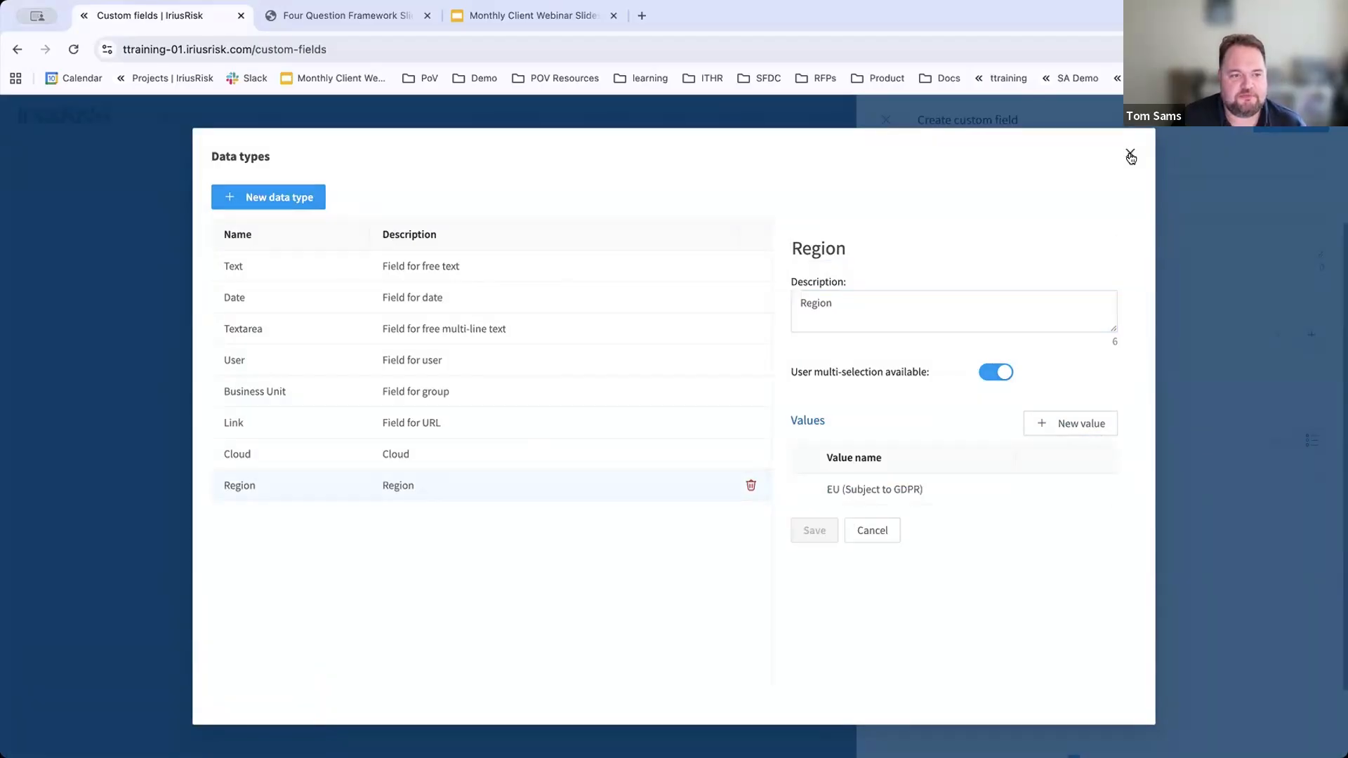
Step: Shorten the Region value to "EU", move "(Subject to GDPR)" into the data type's description, and save the changes
{"action": "mouse_move", "coordinate": [930, 494]}
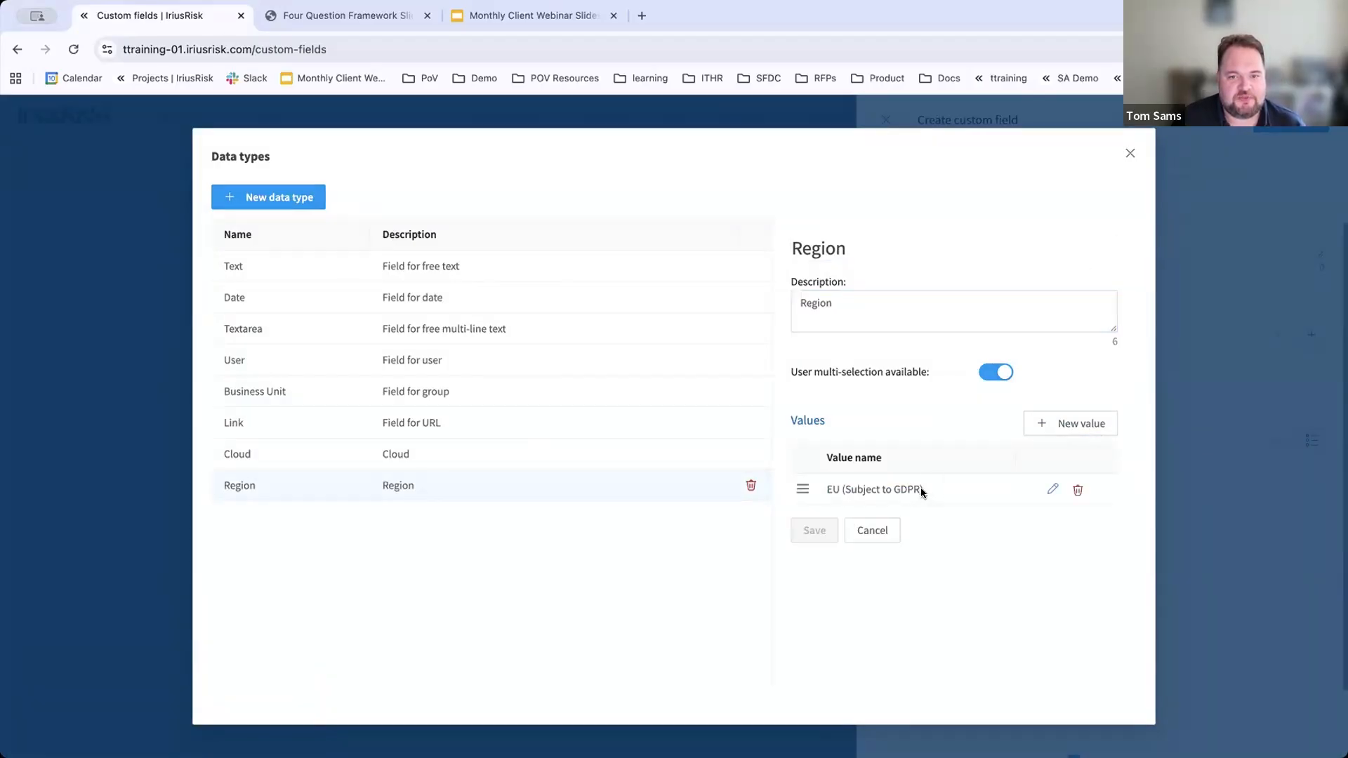
{"action": "left_click", "coordinate": [1052, 489]}
{"action": "left_click_drag", "start_coordinate": [933, 502], "coordinate": [841, 496]}
{"action": "key", "text": "super+c"}
{"action": "key", "text": "BackSpace"}
{"action": "left_click", "coordinate": [861, 309]}
{"action": "key", "text": "super+v"}
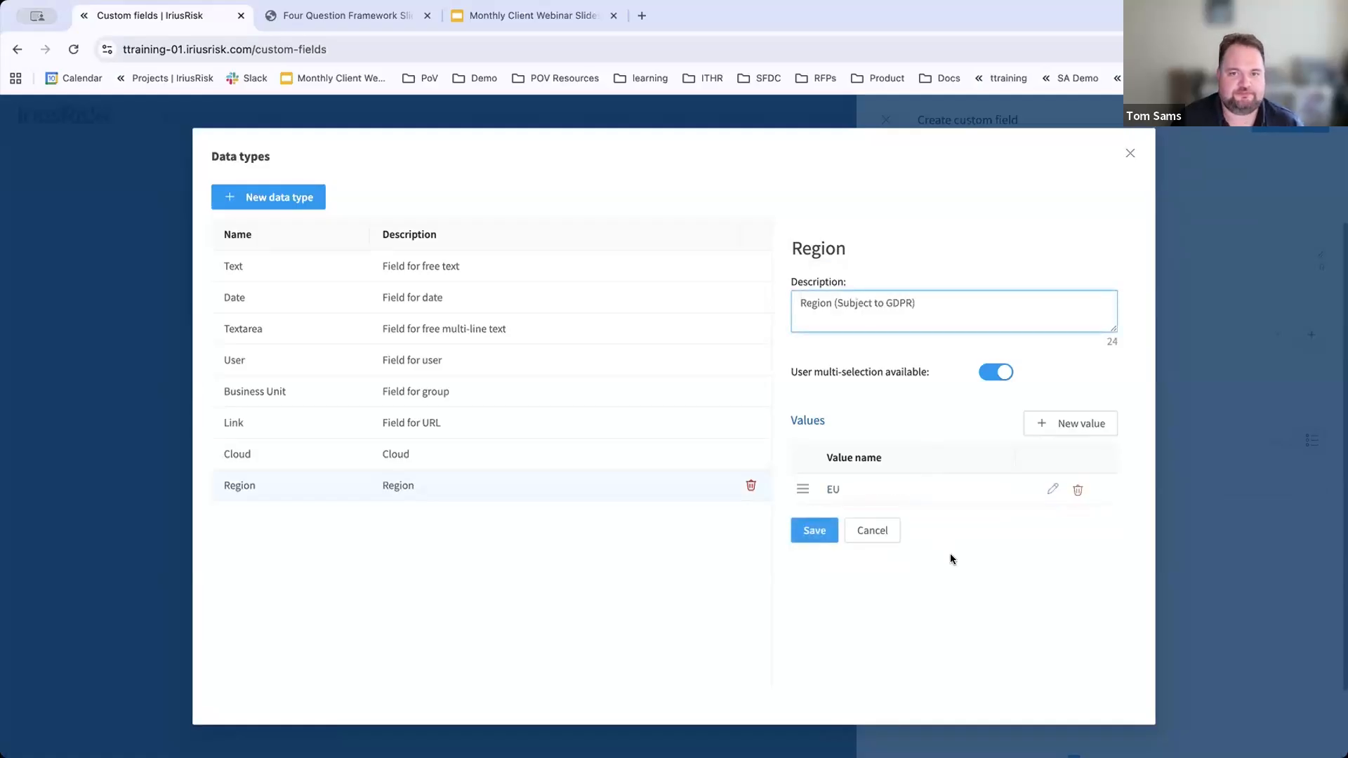
{"action": "left_click", "coordinate": [815, 530]}
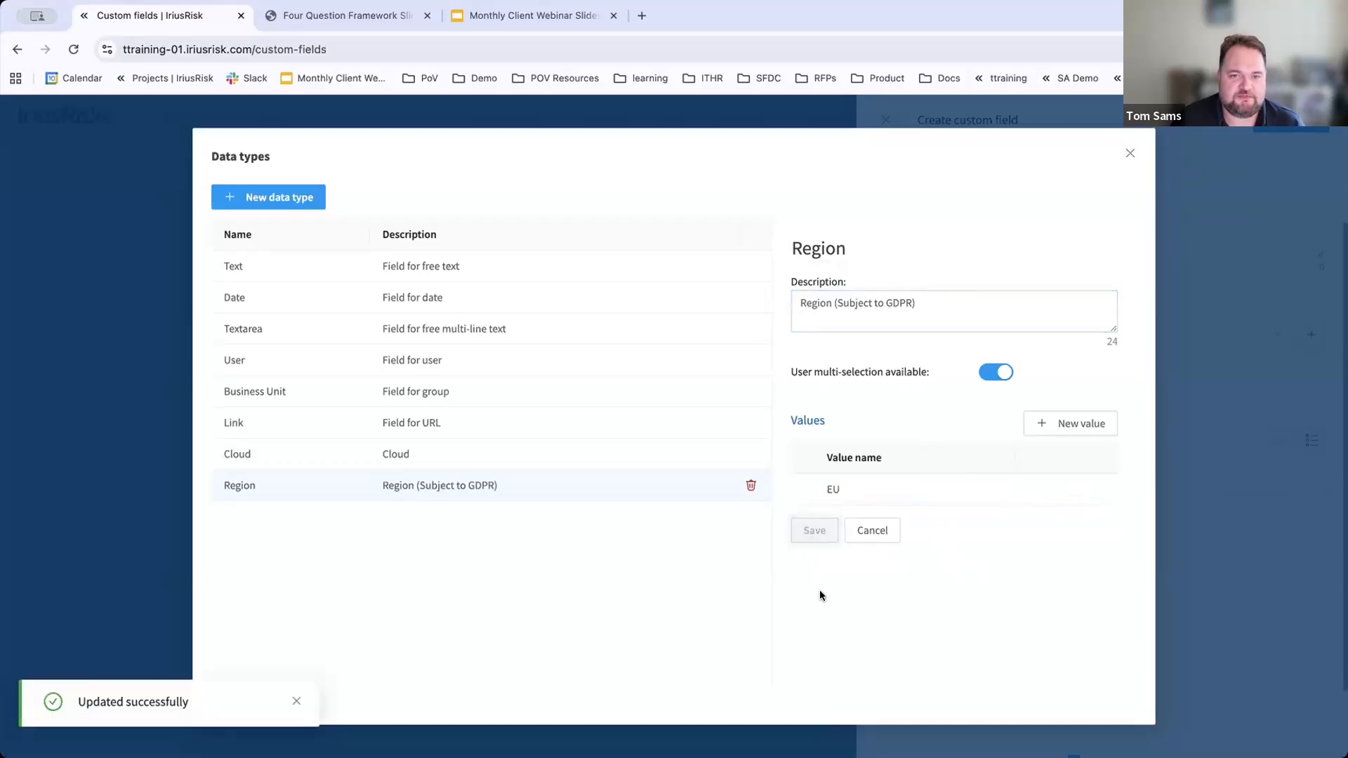
{"action": "left_click", "coordinate": [1128, 154]}
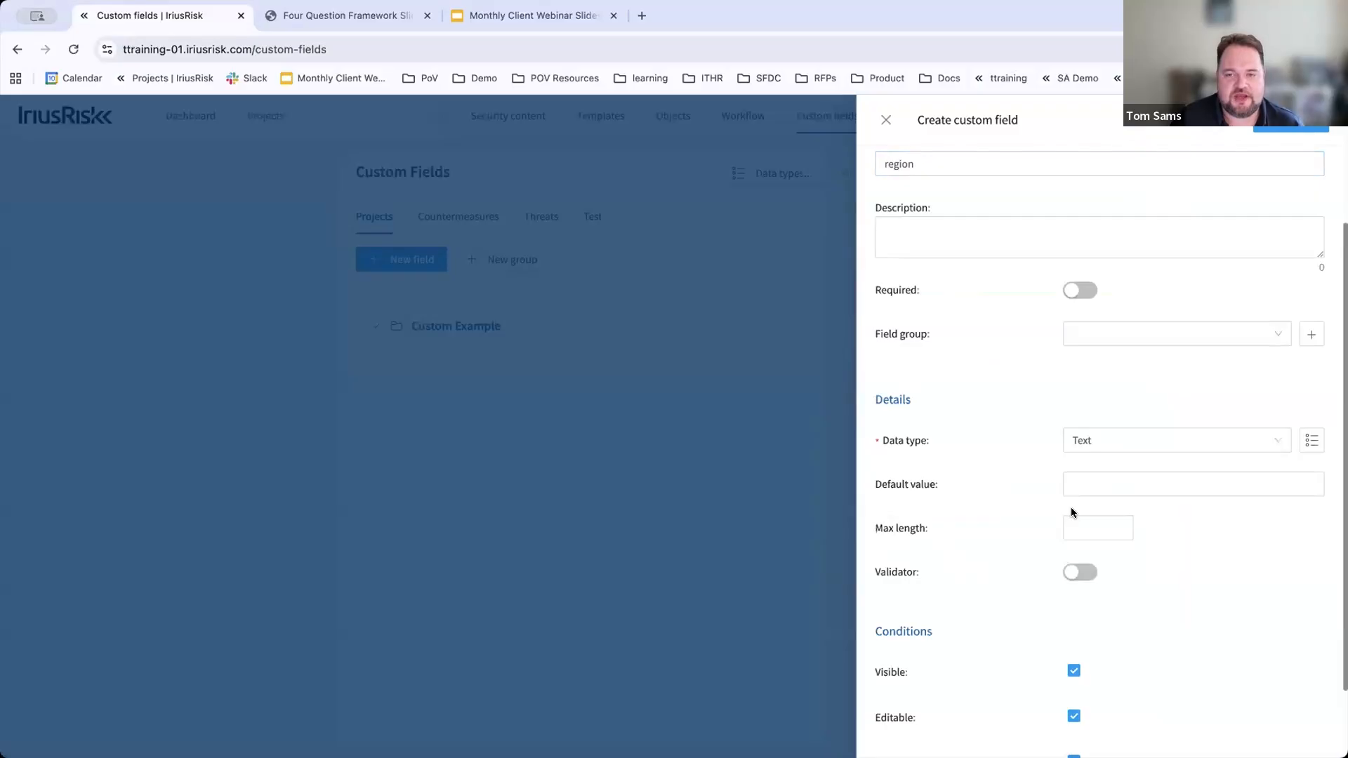
{"action": "scroll", "coordinate": [971, 467], "scroll_direction": "up", "scroll_amount": 1}
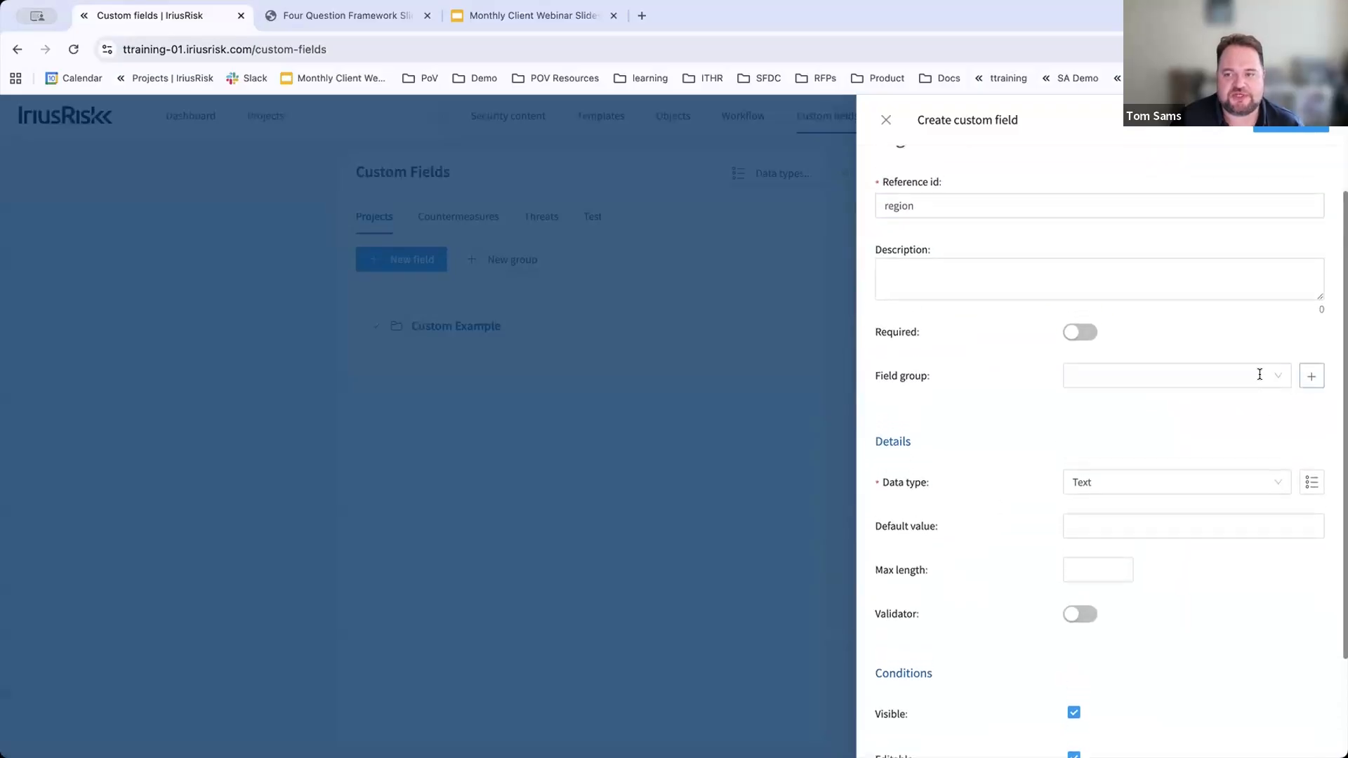
{"action": "left_click", "coordinate": [1259, 374]}
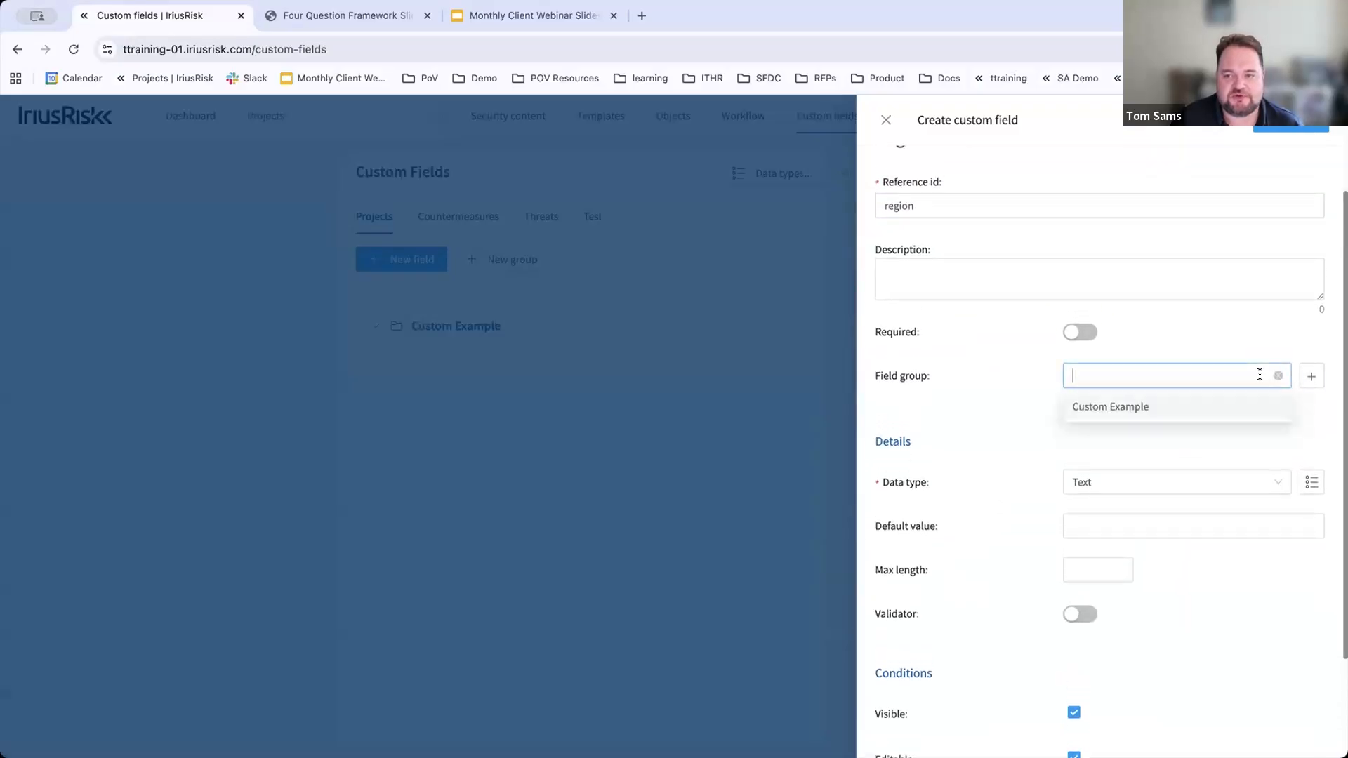
{"action": "left_click", "coordinate": [1309, 379]}
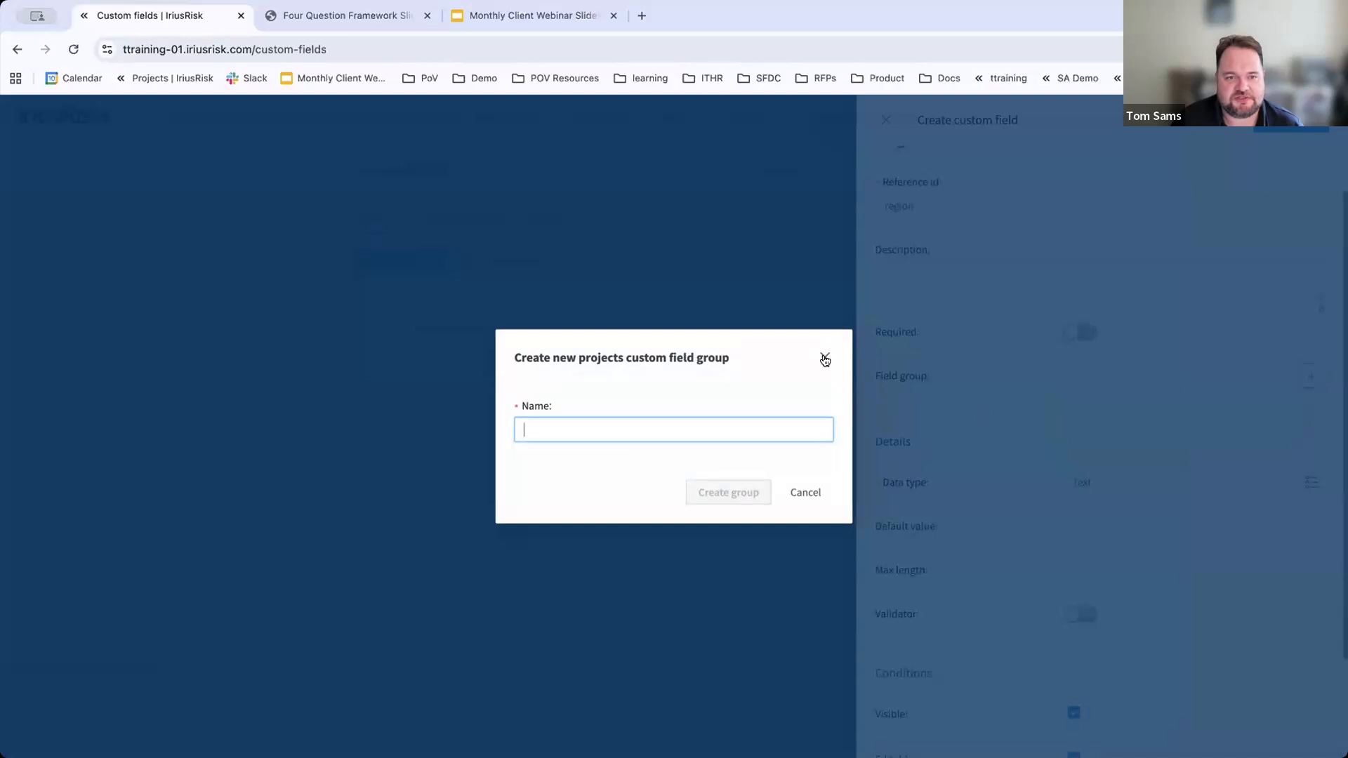
{"action": "left_click", "coordinate": [826, 360]}
{"action": "scroll", "coordinate": [1149, 459], "scroll_direction": "up", "scroll_amount": 1}
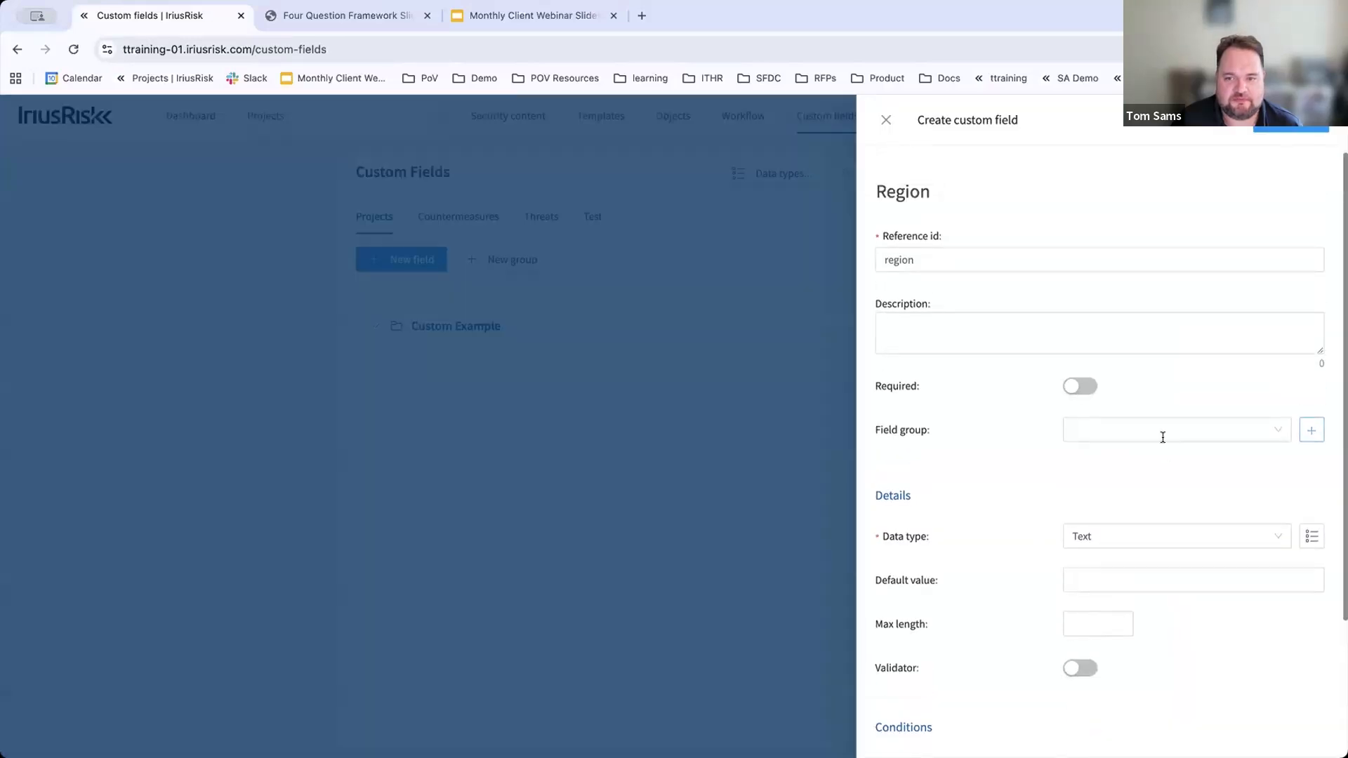
Step: Create a new projects custom field group named "Region" from the custom field's group setting
{"action": "left_click", "coordinate": [1162, 431]}
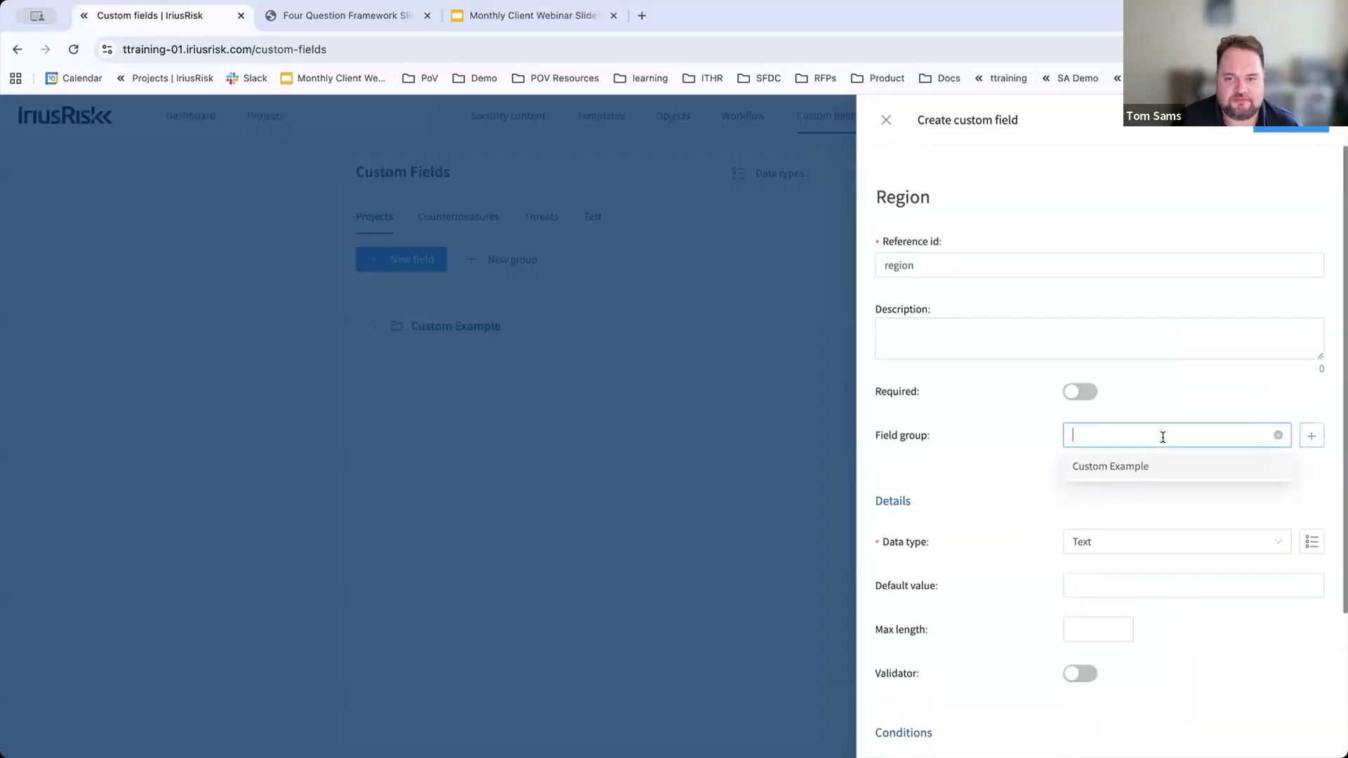
{"action": "left_click", "coordinate": [1309, 444]}
{"action": "type", "text": "Region"}
{"action": "key", "text": "Return"}
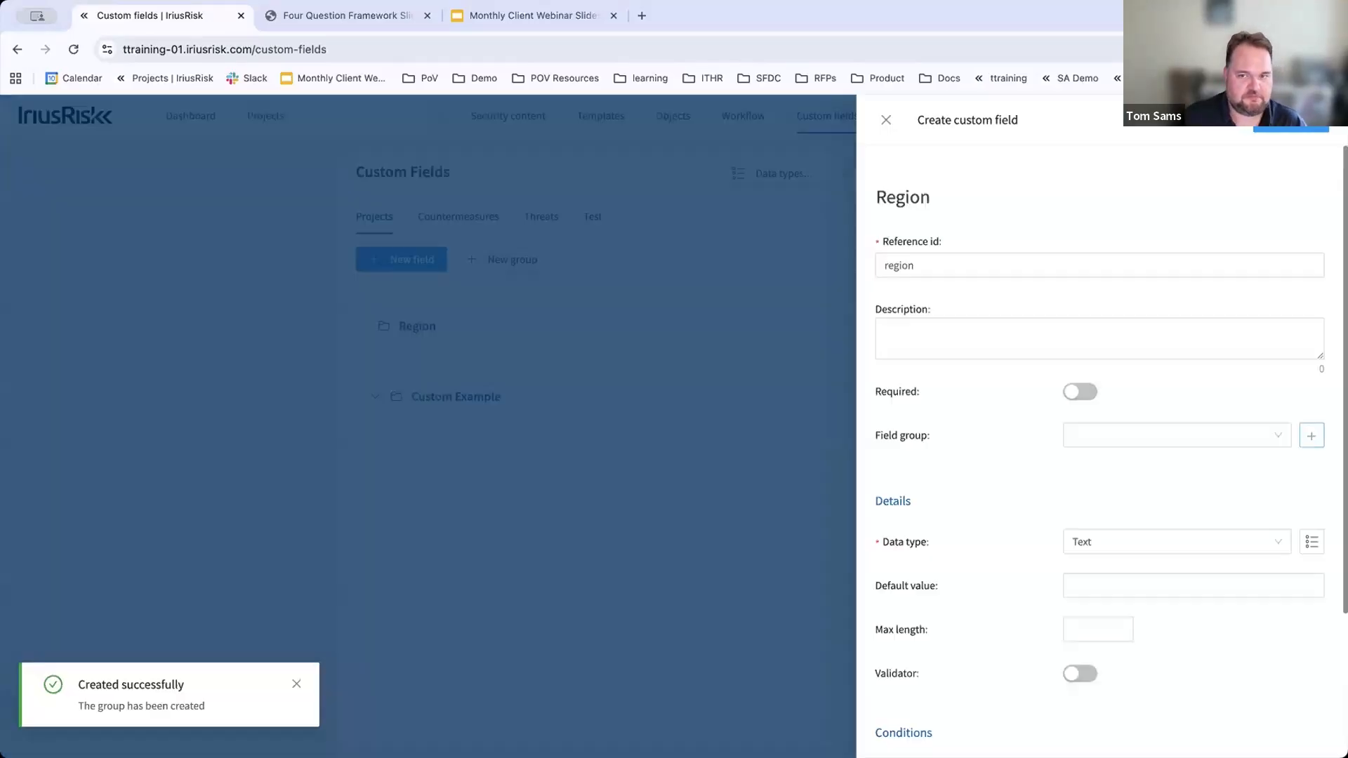
Step: Examine the Region field's available field groups, validator setting, and visible, editable and exportable conditions
{"action": "left_click", "coordinate": [1122, 434]}
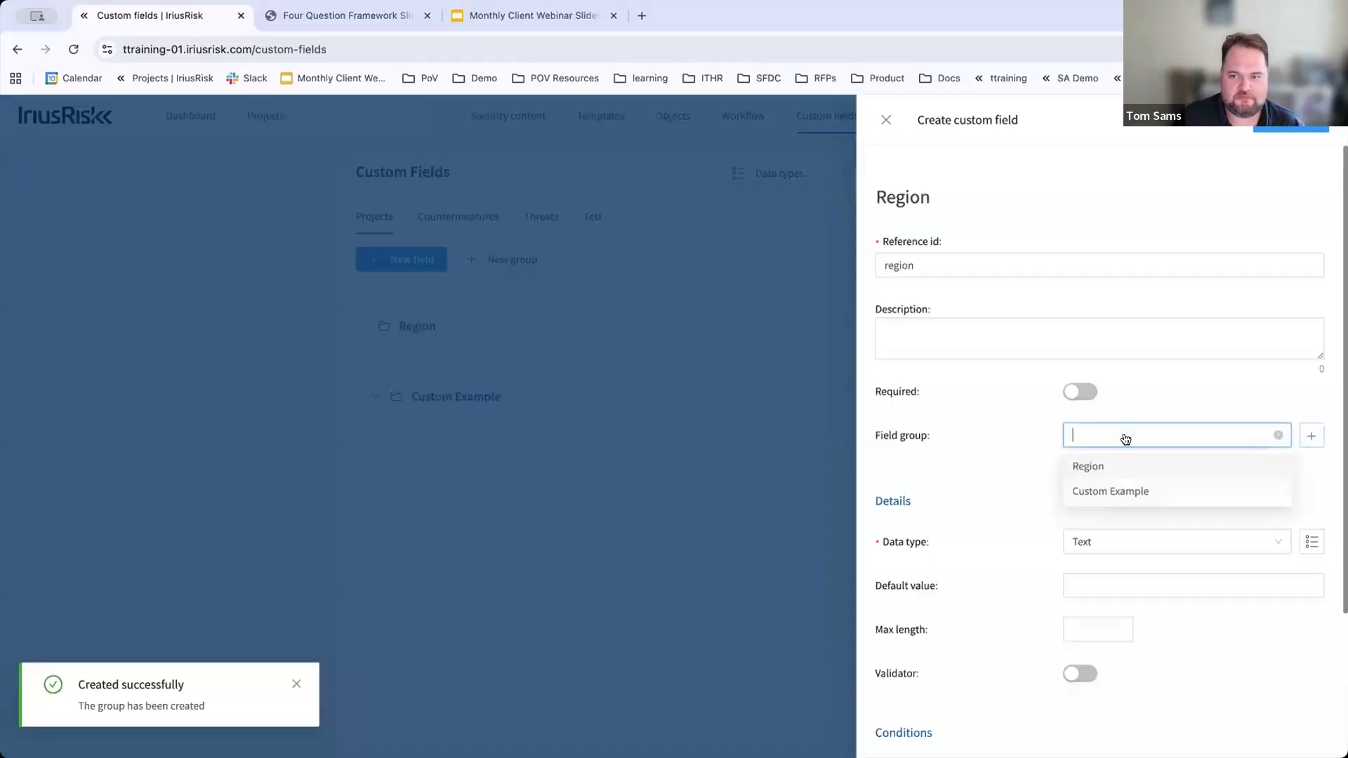
{"action": "left_click", "coordinate": [1151, 395]}
{"action": "scroll", "coordinate": [1123, 482], "scroll_direction": "down", "scroll_amount": 2}
{"action": "scroll", "coordinate": [1123, 482], "scroll_direction": "down", "scroll_amount": 3}
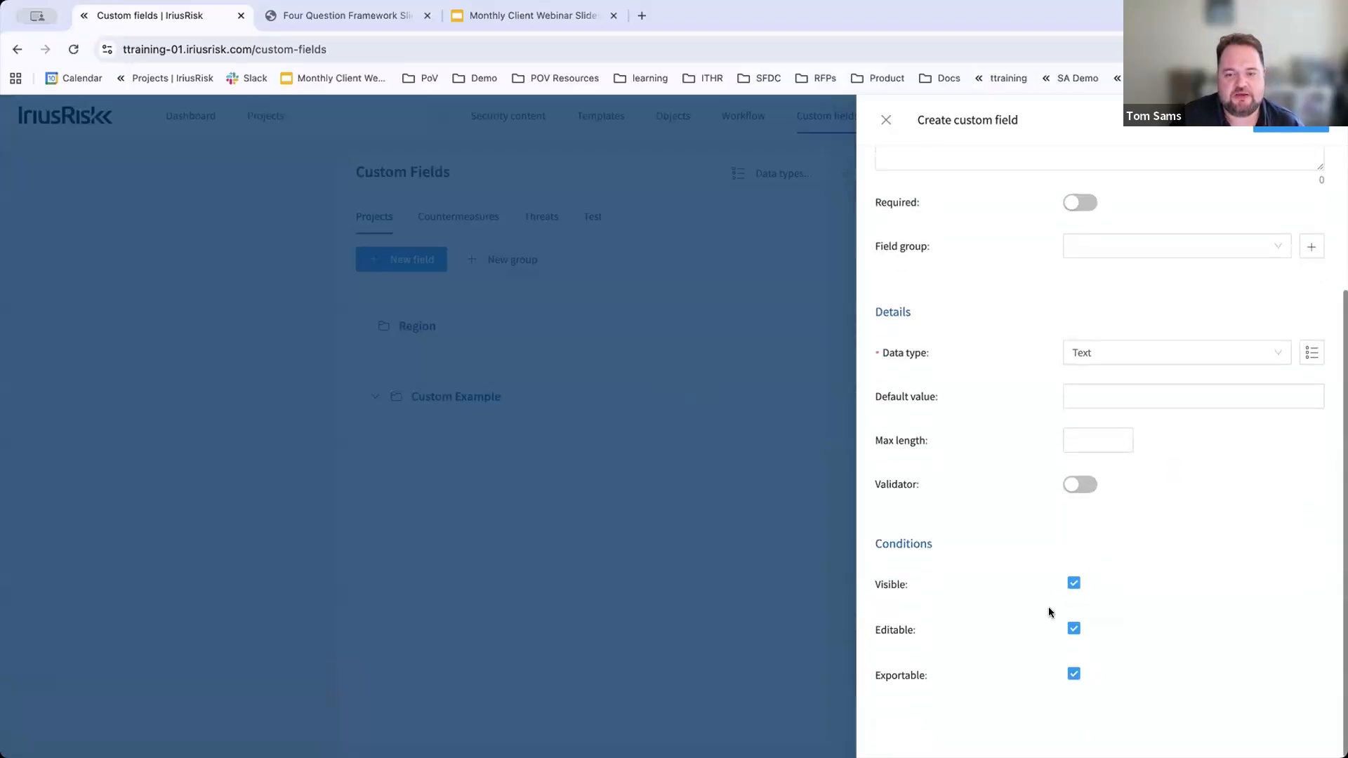
{"action": "scroll", "coordinate": [1047, 605], "scroll_direction": "up", "scroll_amount": 4}
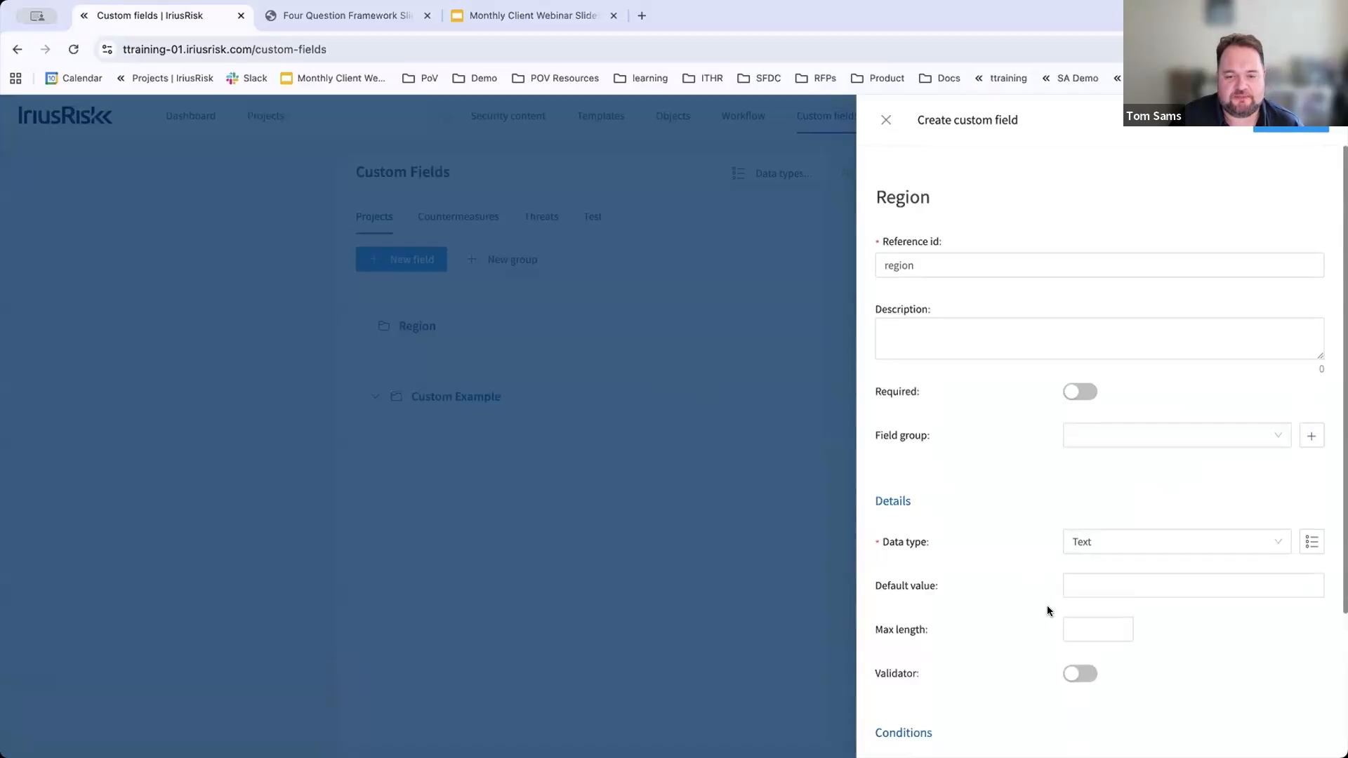
{"action": "scroll", "coordinate": [1047, 605], "scroll_direction": "down", "scroll_amount": 4}
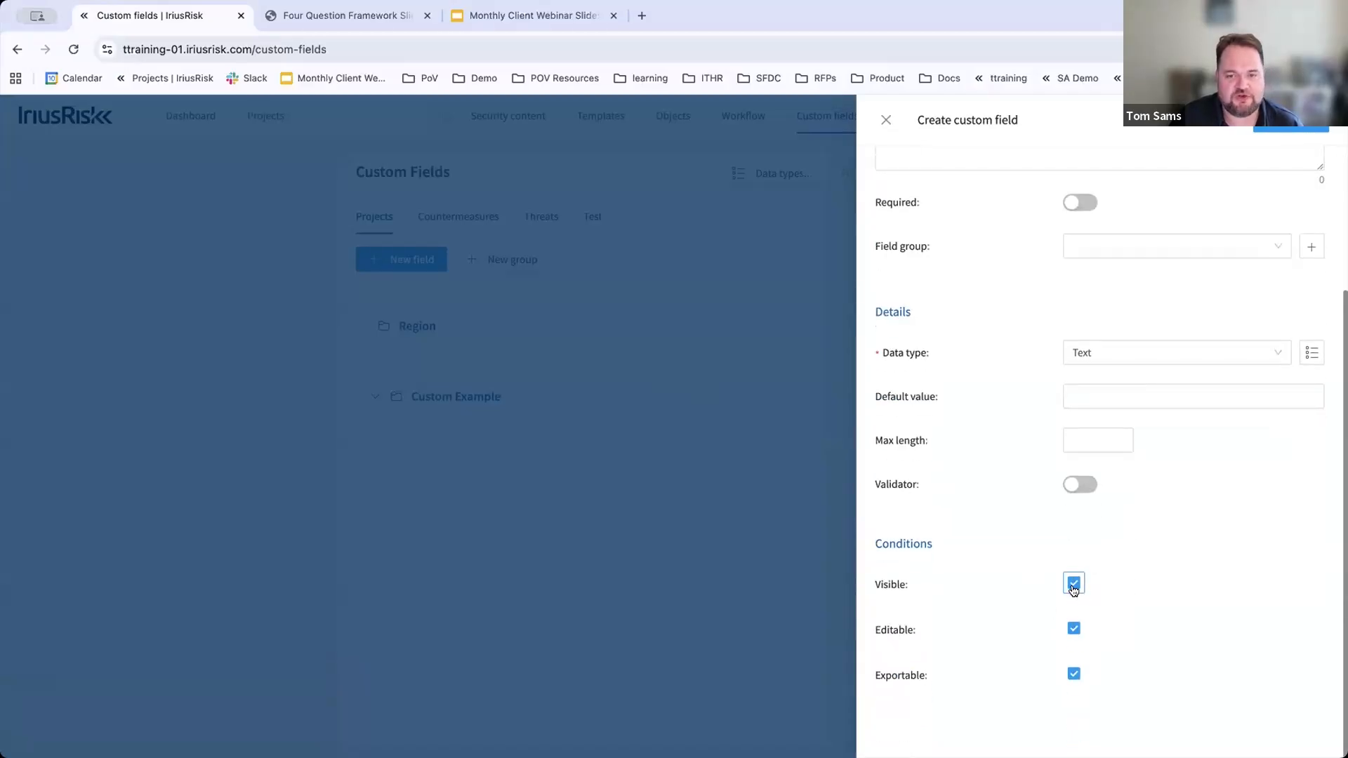
{"action": "scroll", "coordinate": [1077, 558], "scroll_direction": "up", "scroll_amount": 1}
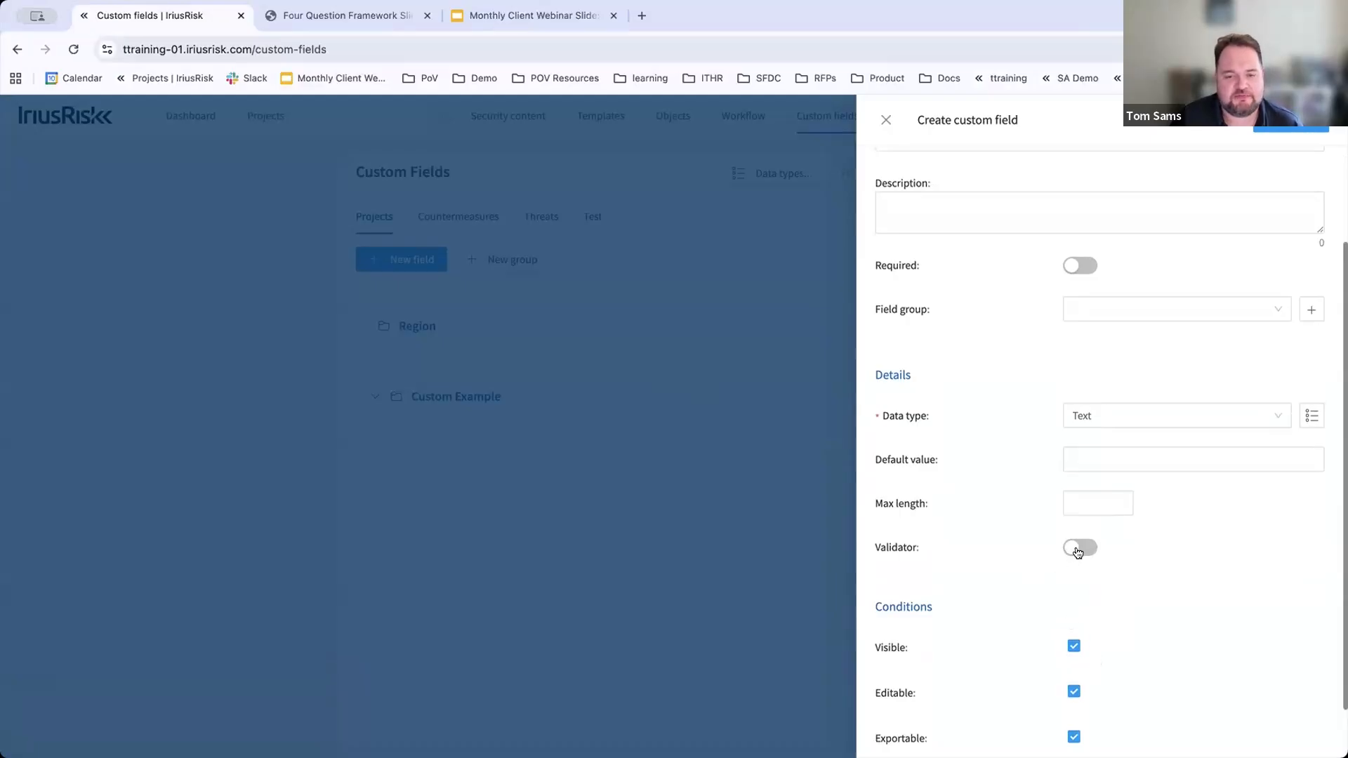
{"action": "scroll", "coordinate": [997, 607], "scroll_direction": "up", "scroll_amount": 2}
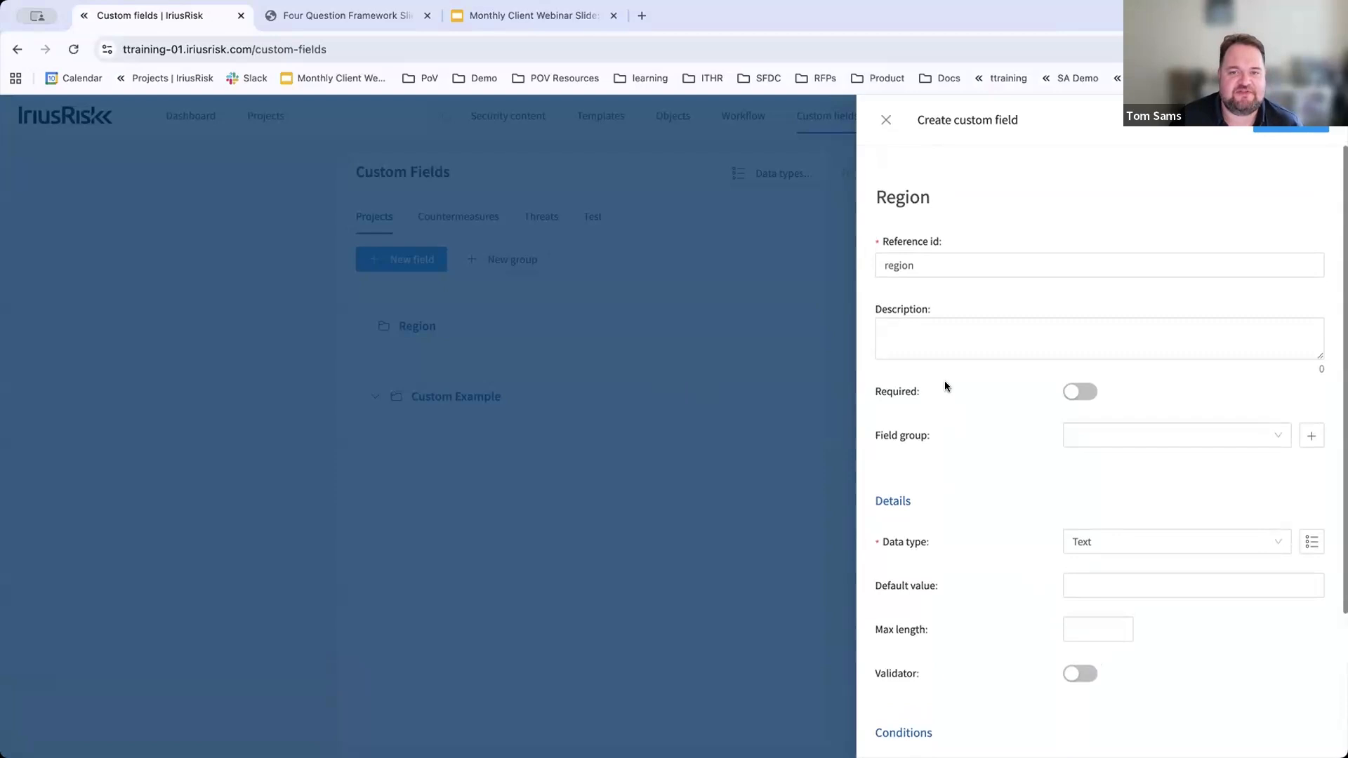
Step: Save the new Region custom field without a description or an assigned field group
{"action": "left_click", "coordinate": [1050, 354]}
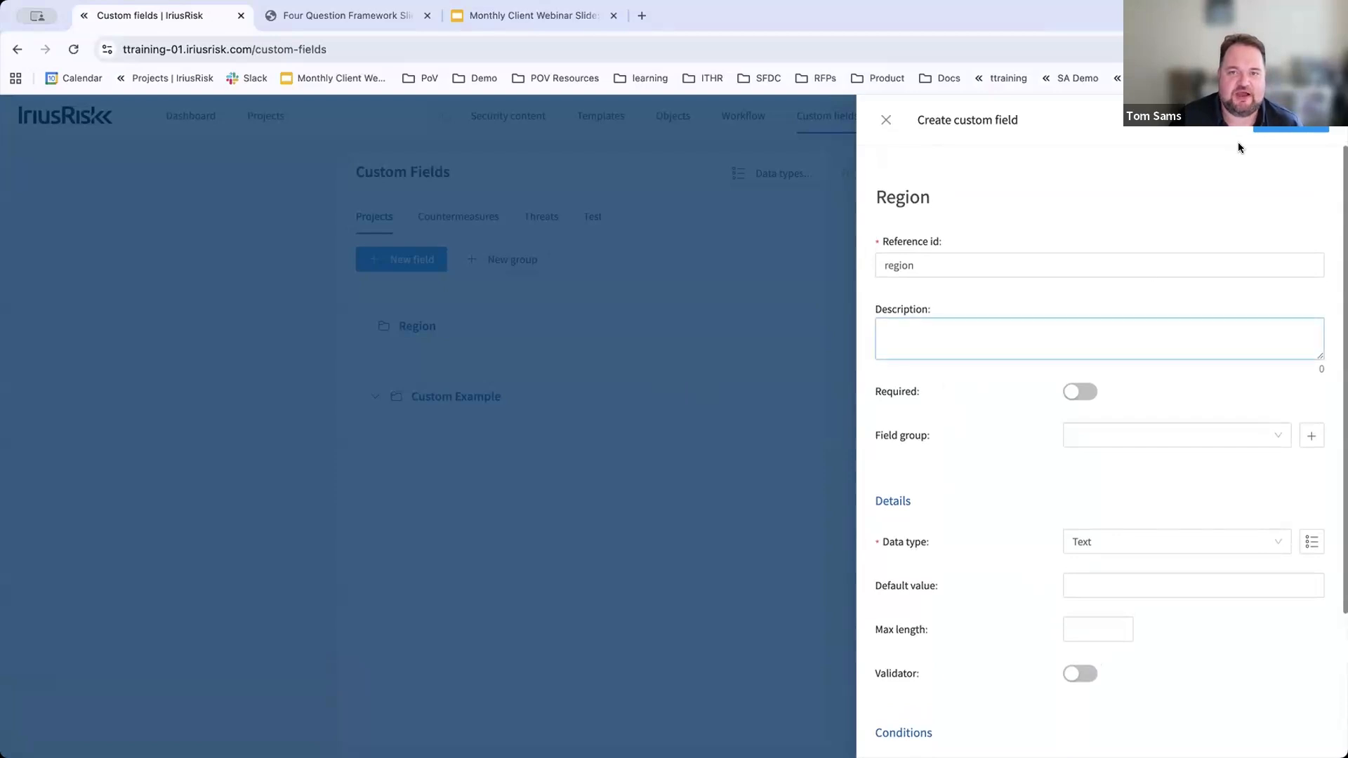
{"action": "left_click", "coordinate": [1275, 136]}
{"action": "mouse_move", "coordinate": [1267, 131]}
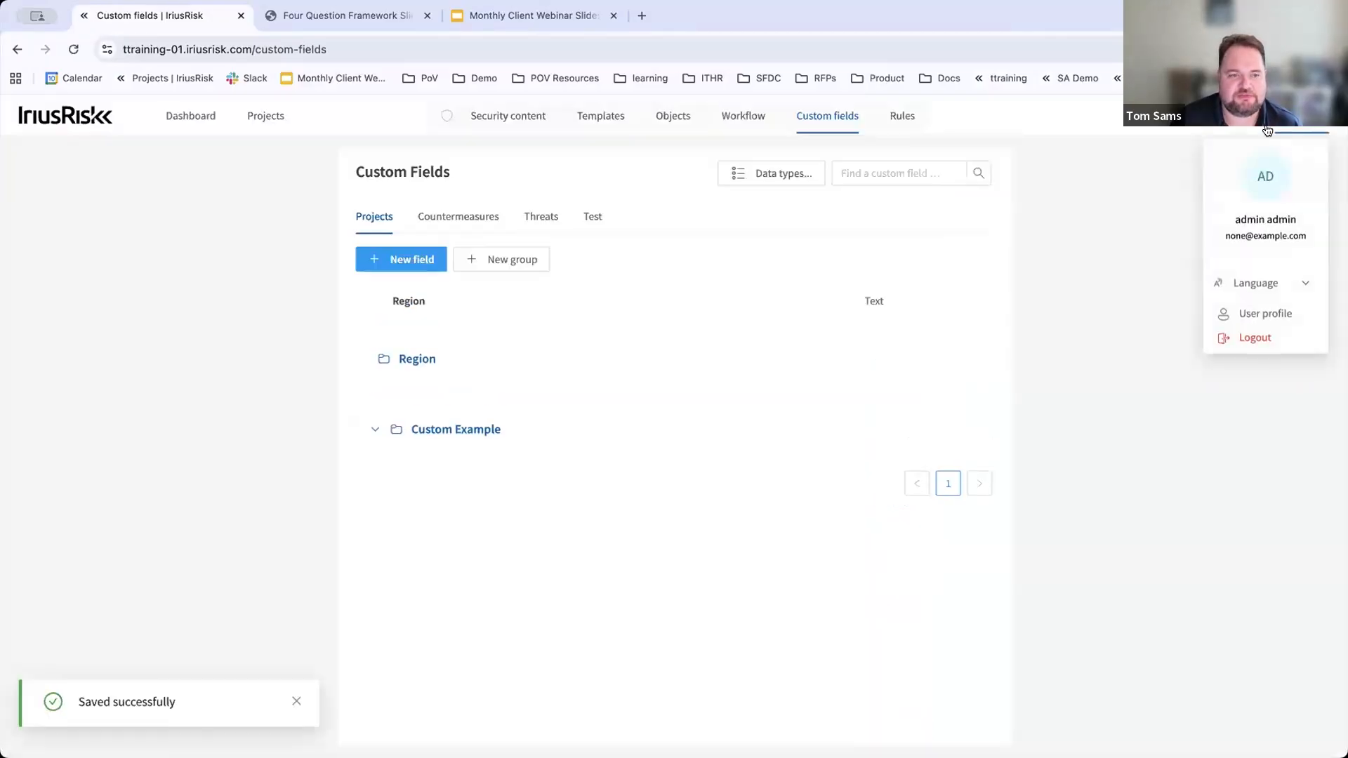
Step: Open the new project form to check its Region field, and close the form without creating a project
{"action": "left_click", "coordinate": [189, 117]}
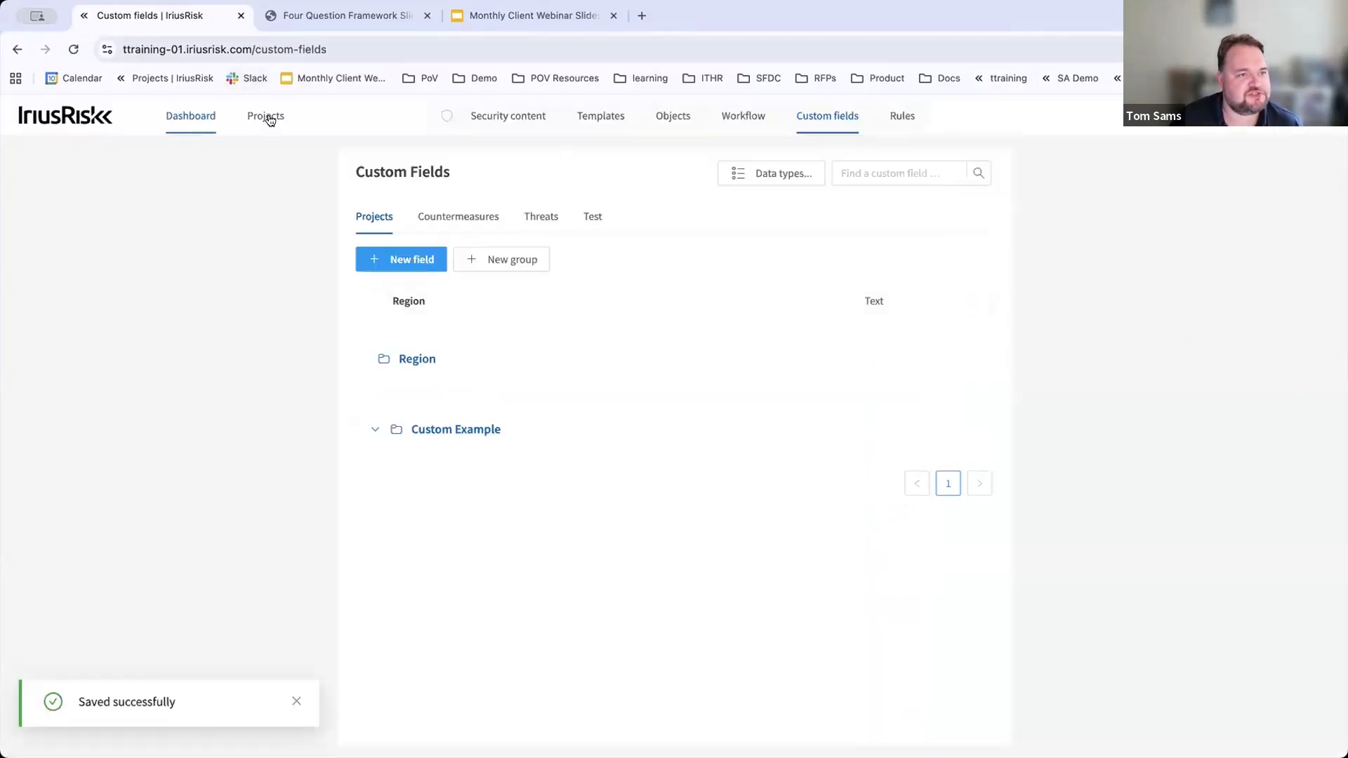
{"action": "mouse_move", "coordinate": [270, 120]}
{"action": "left_click", "coordinate": [269, 156]}
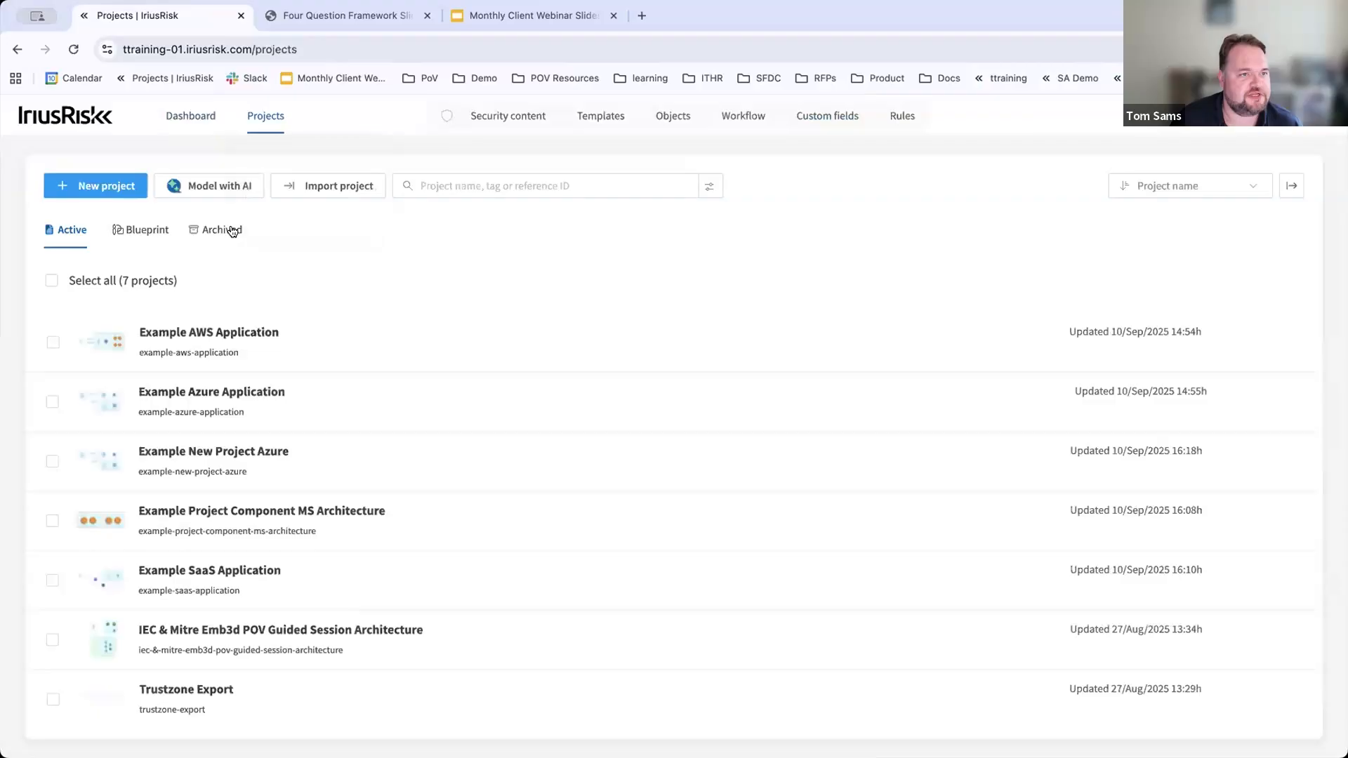
{"action": "left_click", "coordinate": [95, 188]}
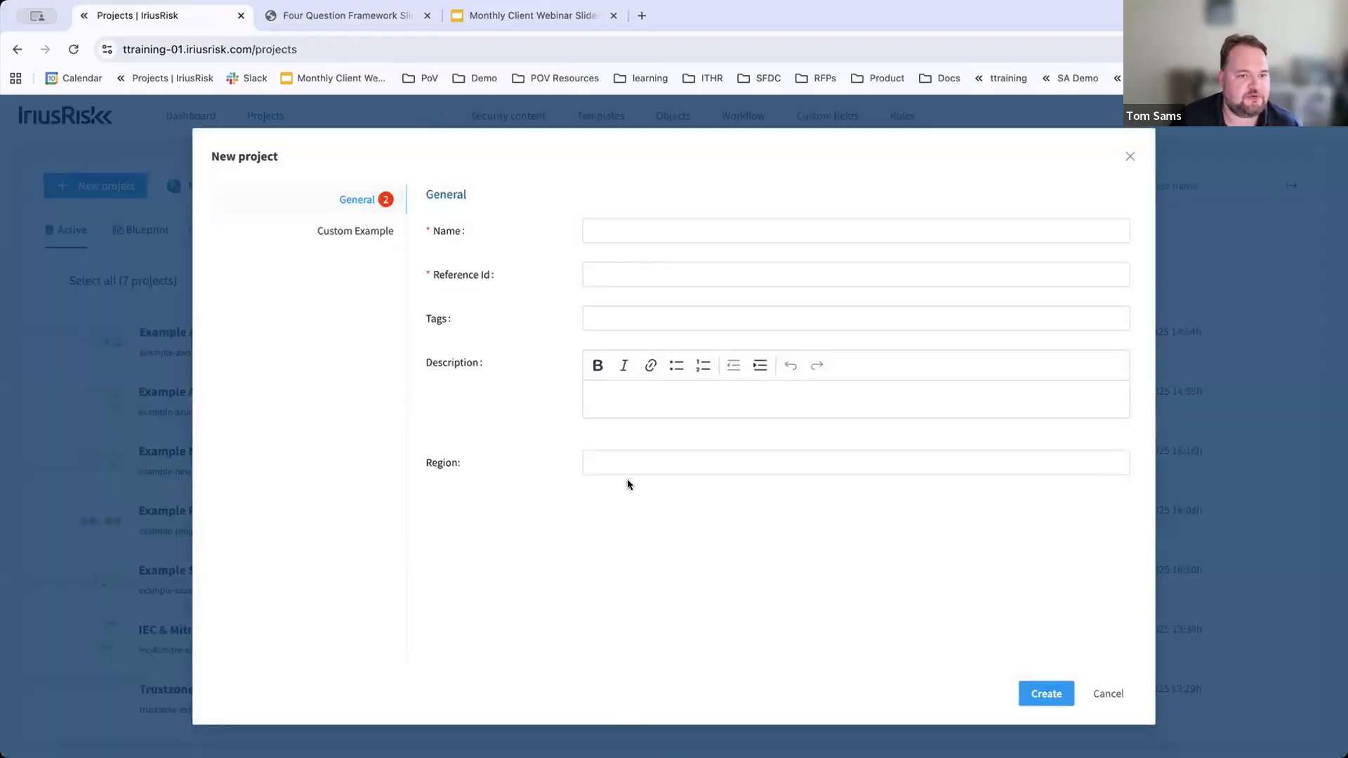
{"action": "left_click", "coordinate": [629, 461]}
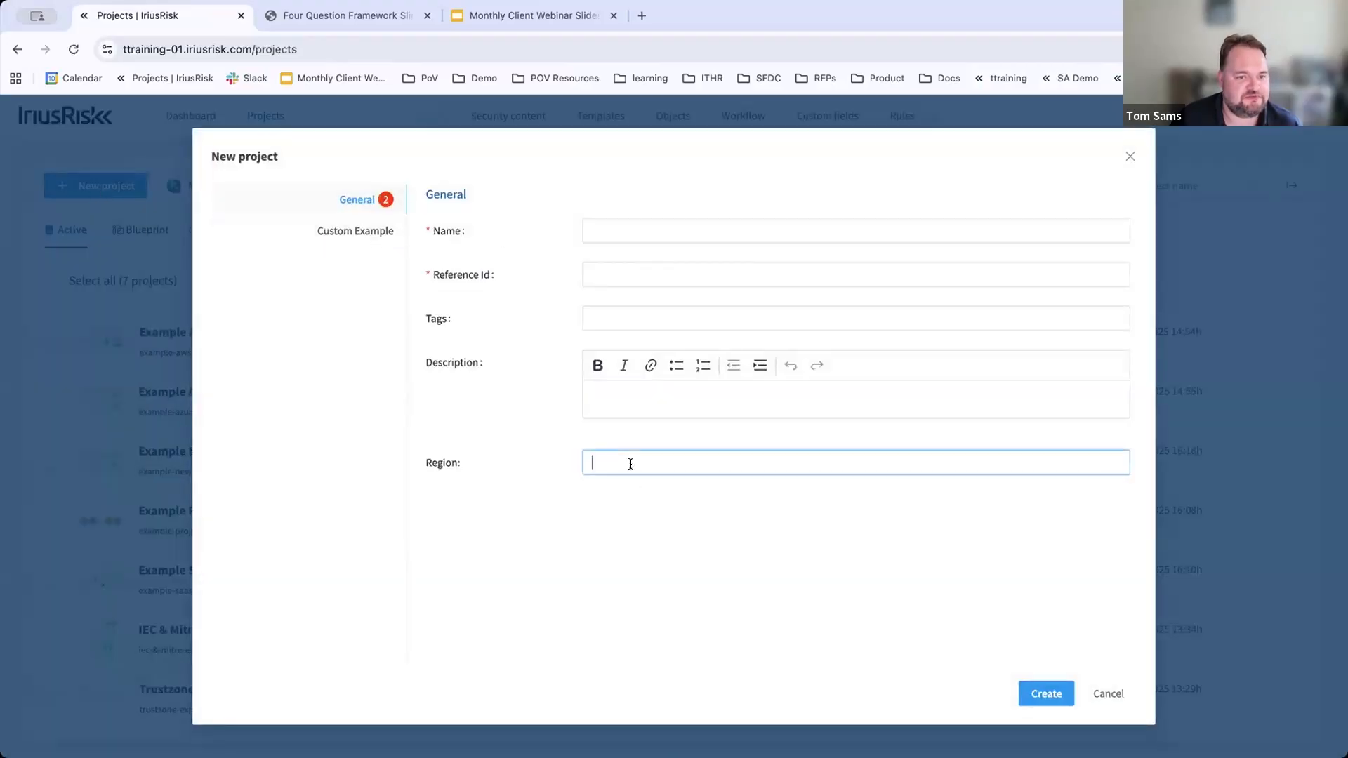
{"action": "left_click", "coordinate": [1128, 159]}
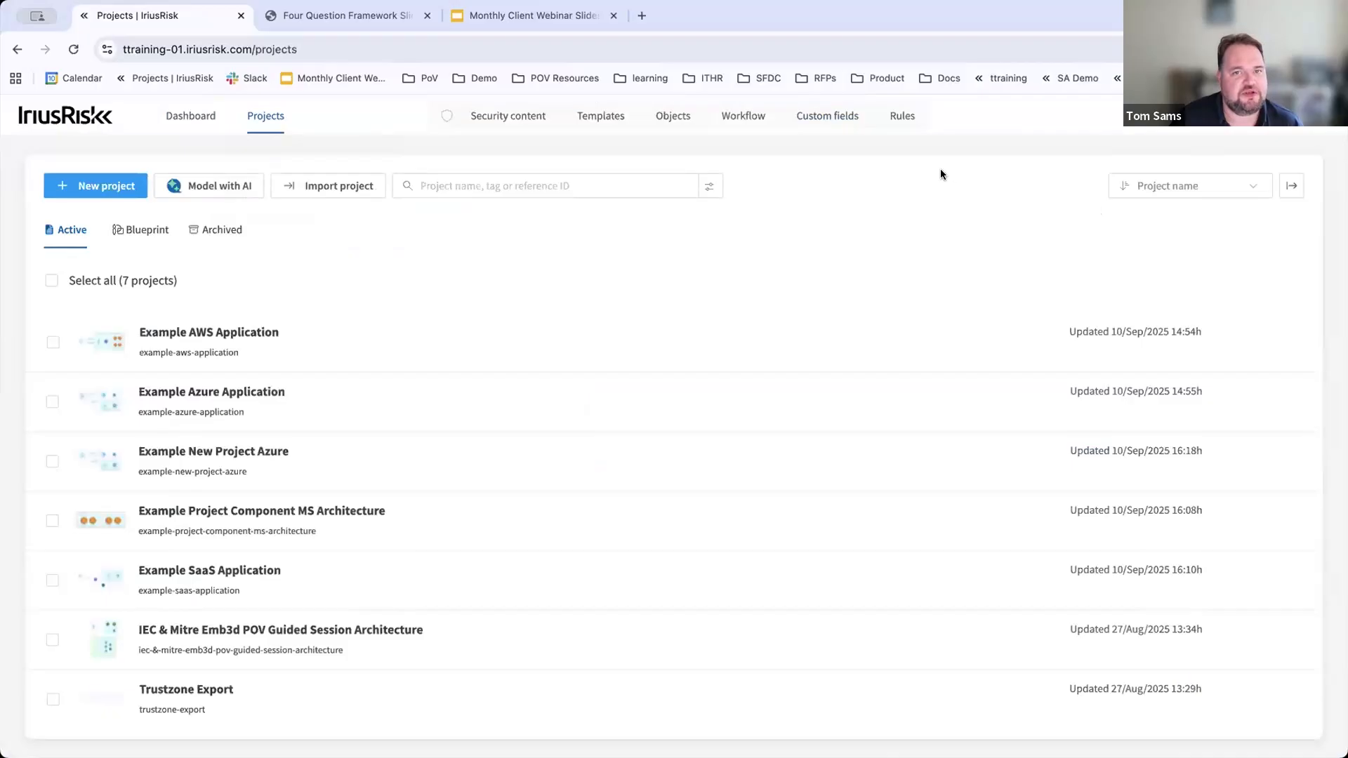
Step: Start a new rule named "Region GDPR" and set its rule context to Project
{"action": "left_click", "coordinate": [902, 116]}
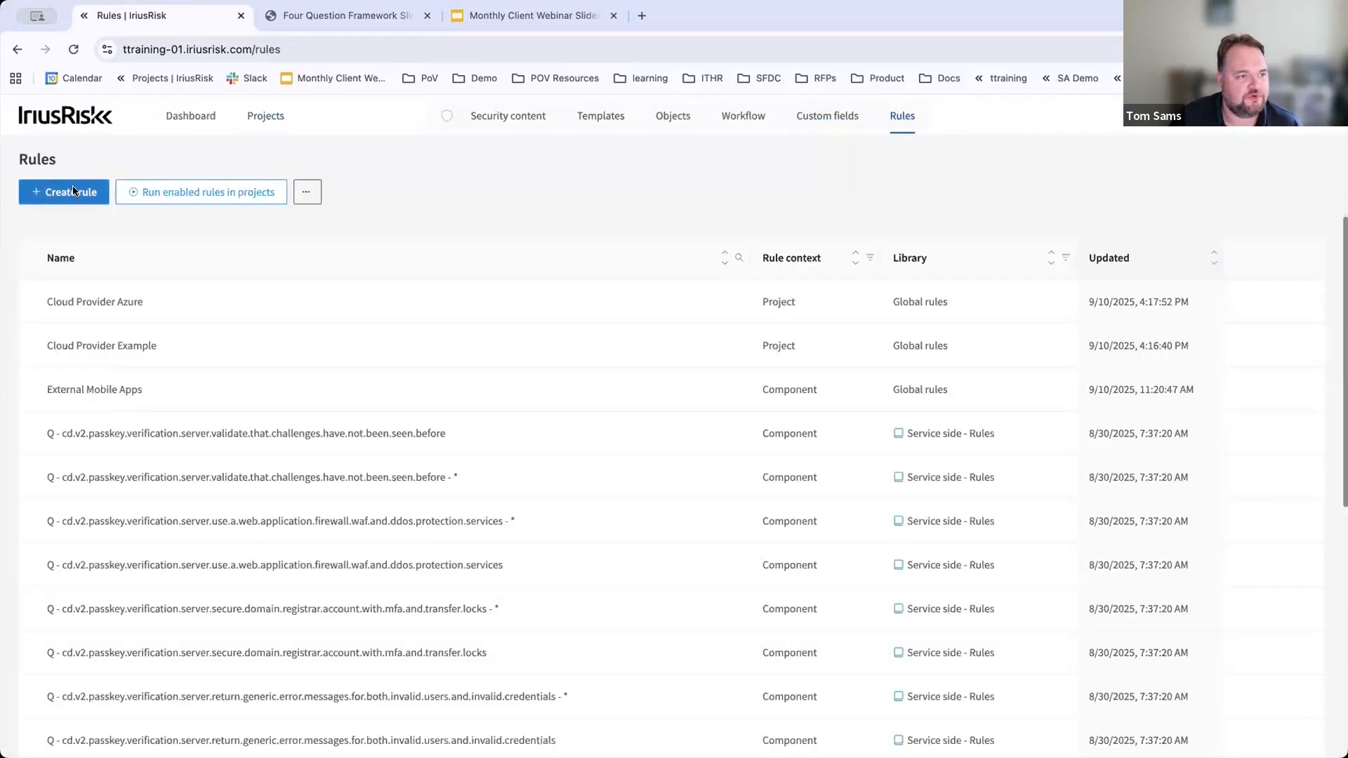
{"action": "left_click", "coordinate": [73, 190]}
{"action": "left_click", "coordinate": [78, 213]}
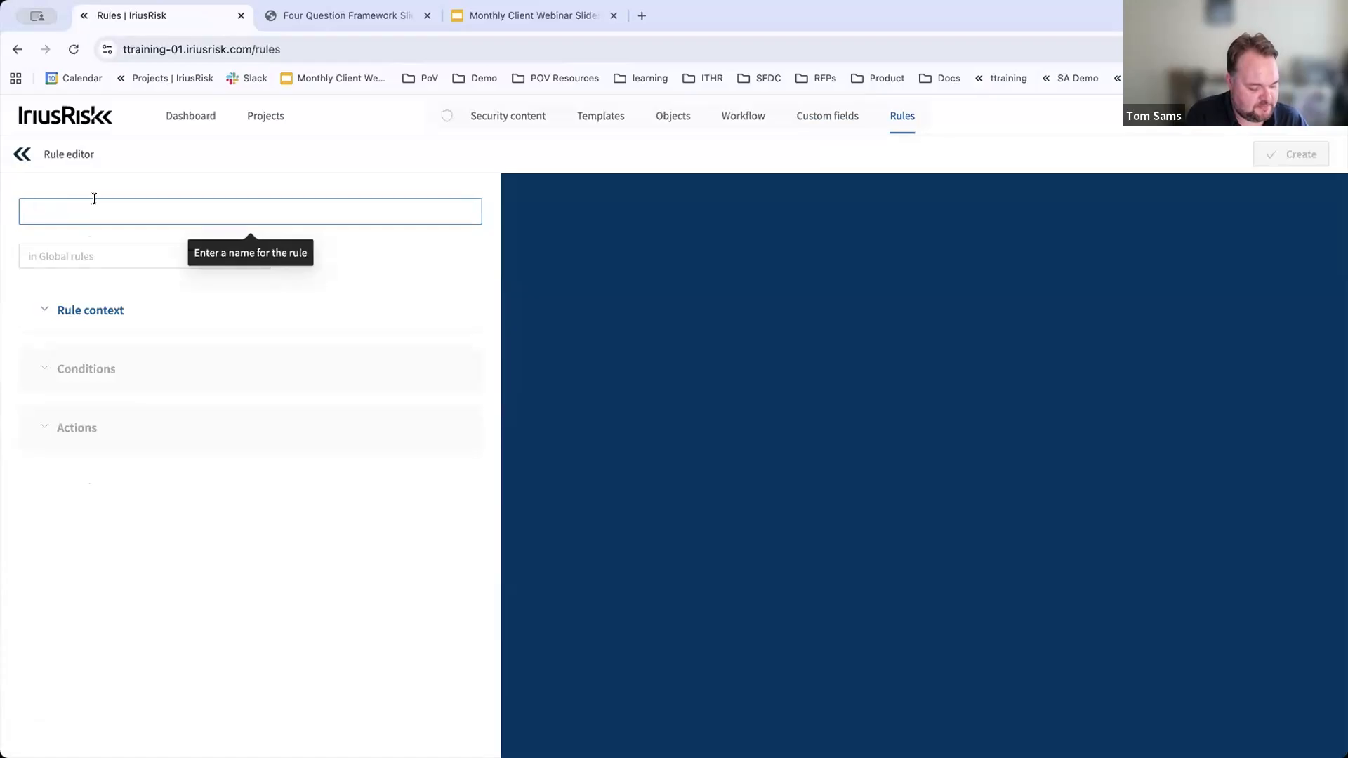
{"action": "type", "text": "Region GDPR"}
{"action": "left_click", "coordinate": [129, 311]}
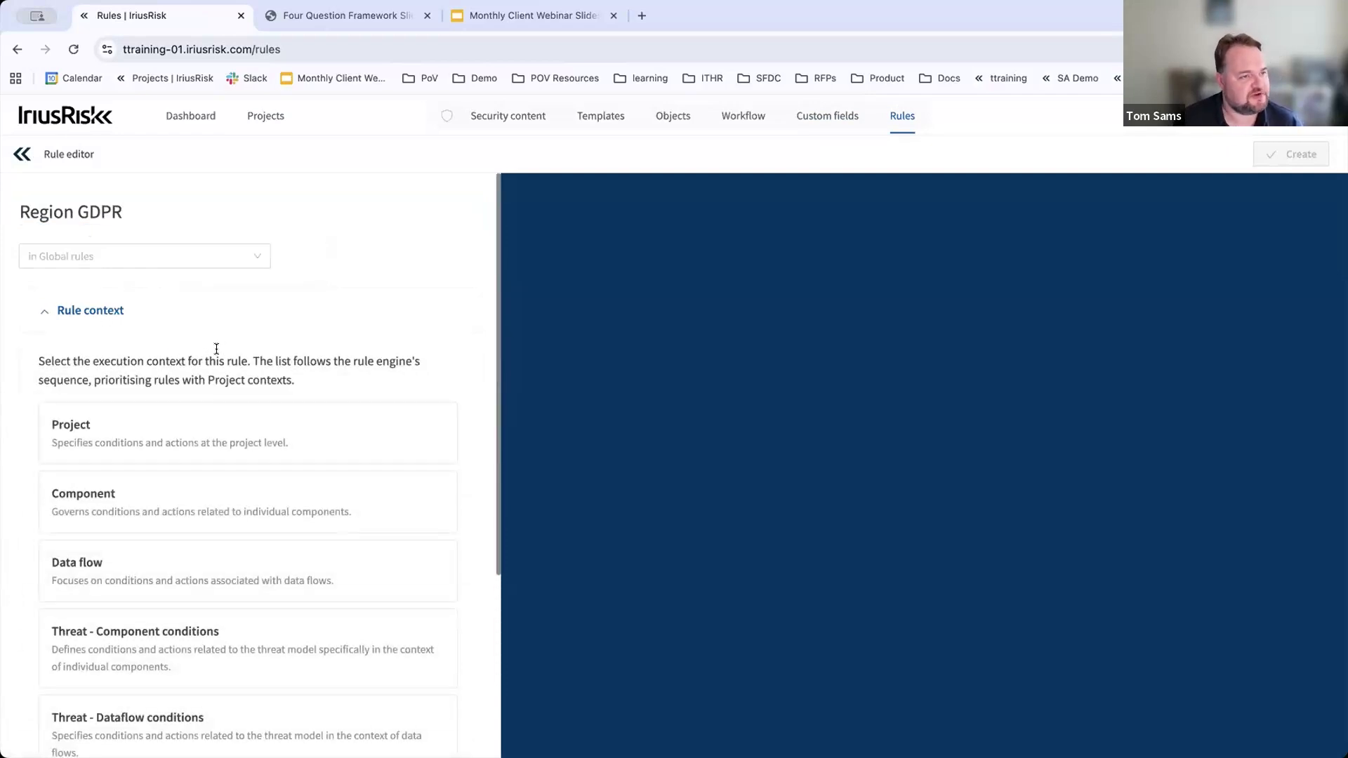
{"action": "scroll", "coordinate": [217, 368], "scroll_direction": "down", "scroll_amount": 4}
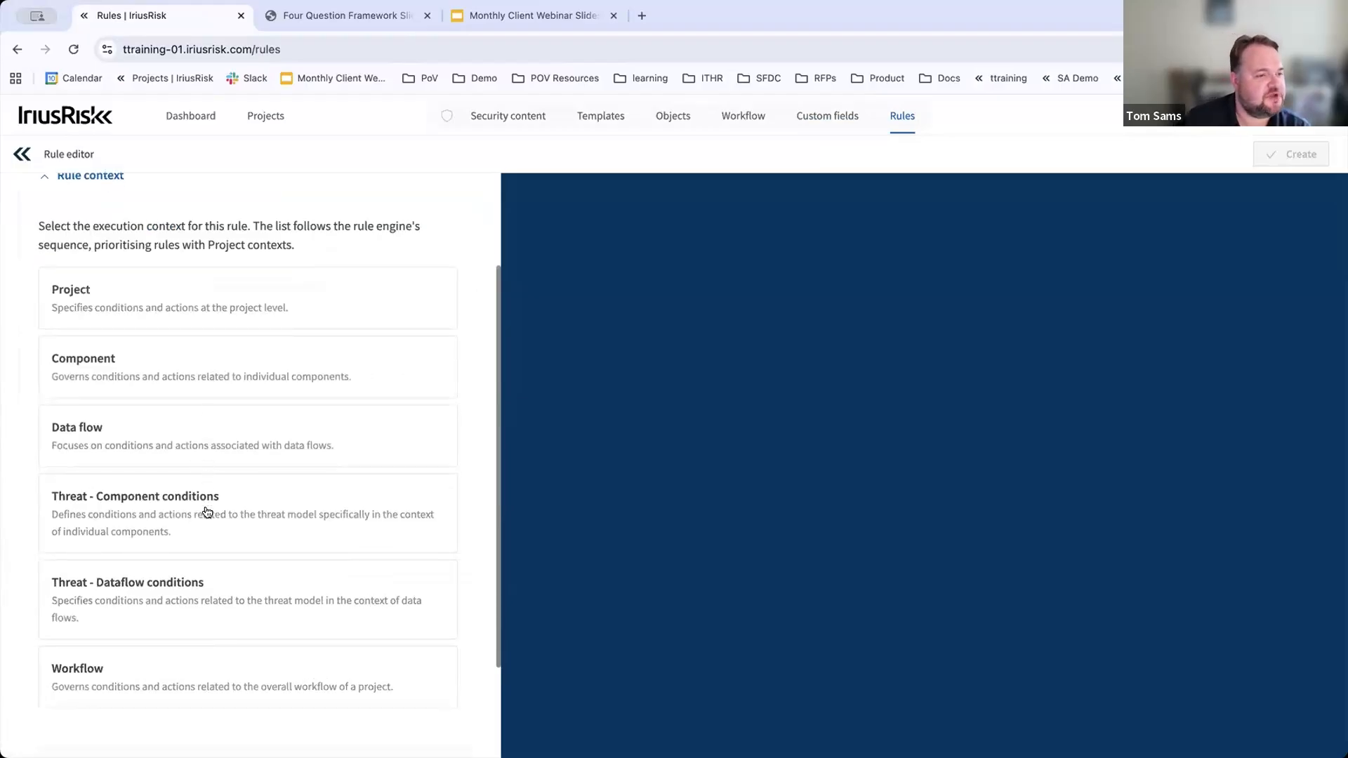
{"action": "scroll", "coordinate": [204, 516], "scroll_direction": "down", "scroll_amount": 1}
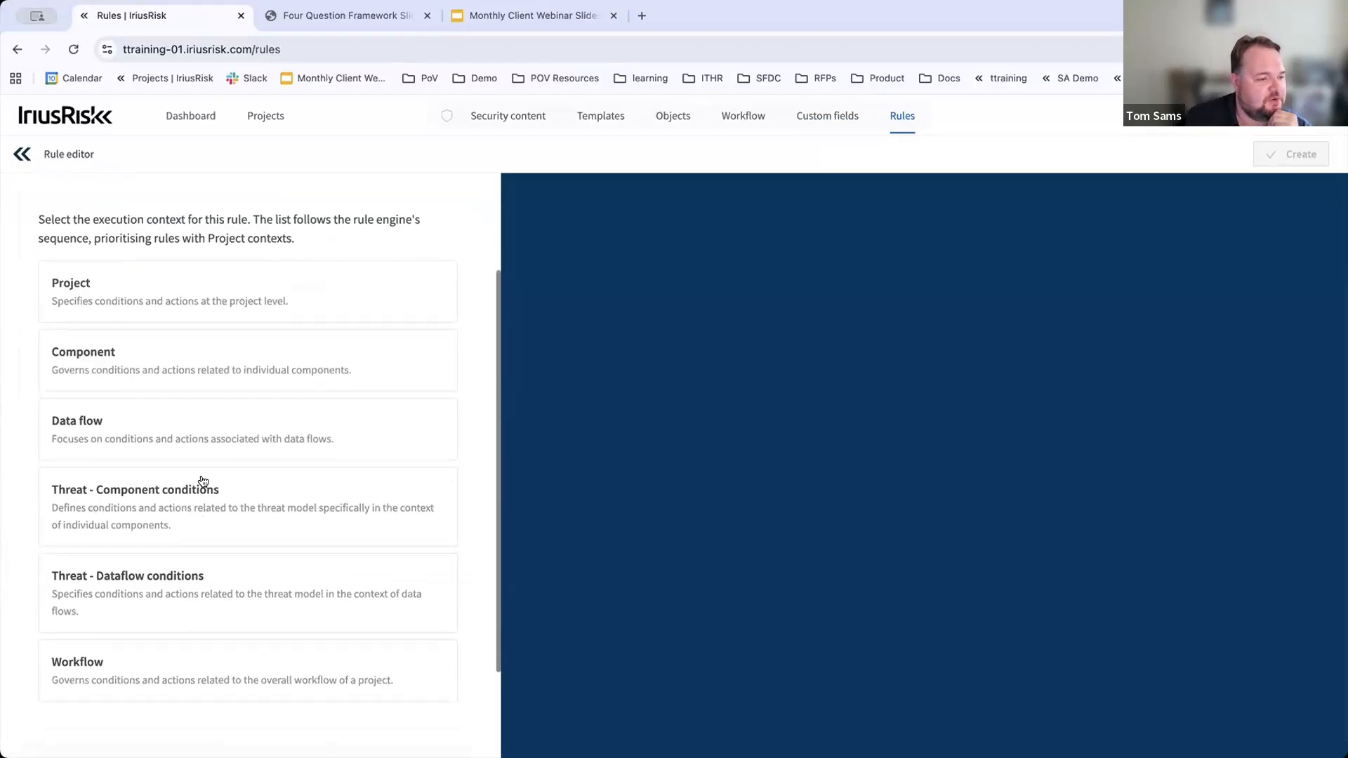
{"action": "left_click", "coordinate": [178, 296]}
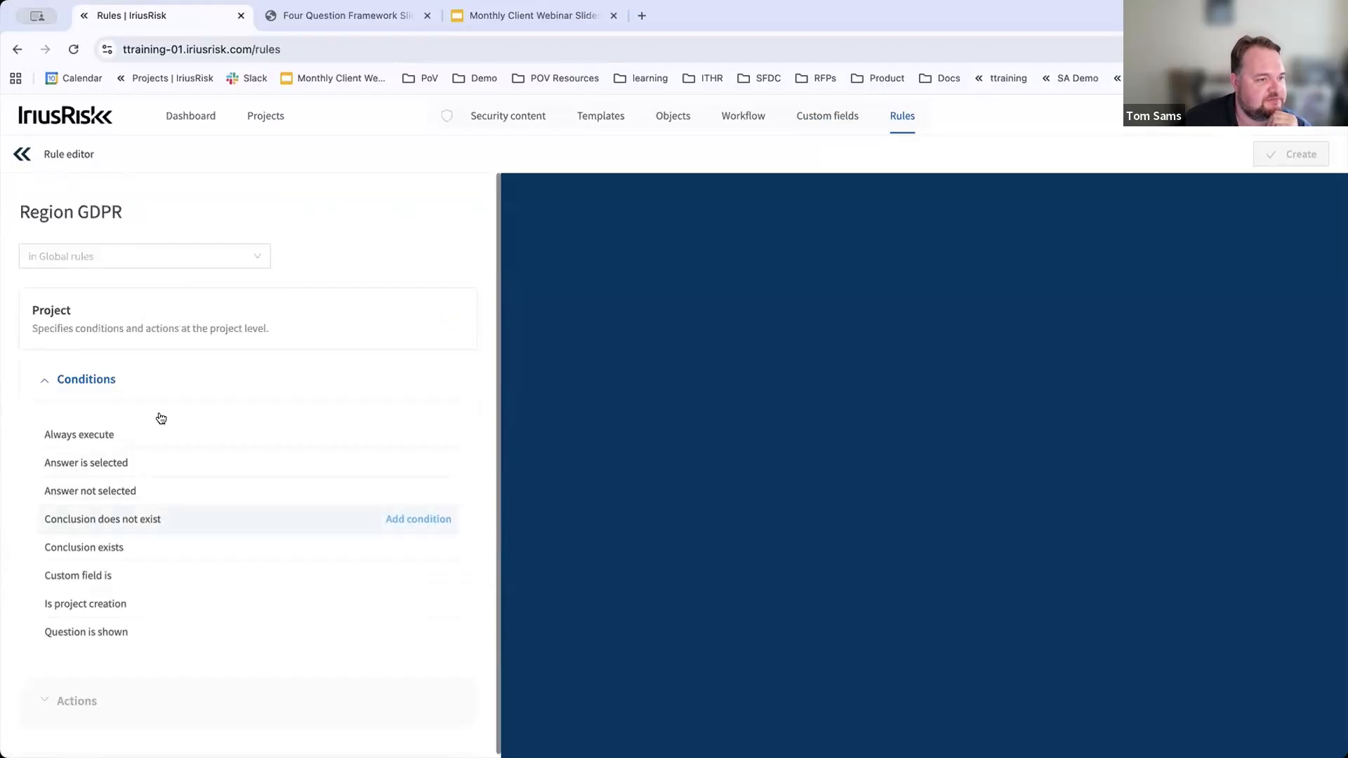
Step: Add a "Custom field is" condition to the Region GDPR rule with the comparator Equal and the value "EU"
{"action": "scroll", "coordinate": [207, 465], "scroll_direction": "down", "scroll_amount": 1}
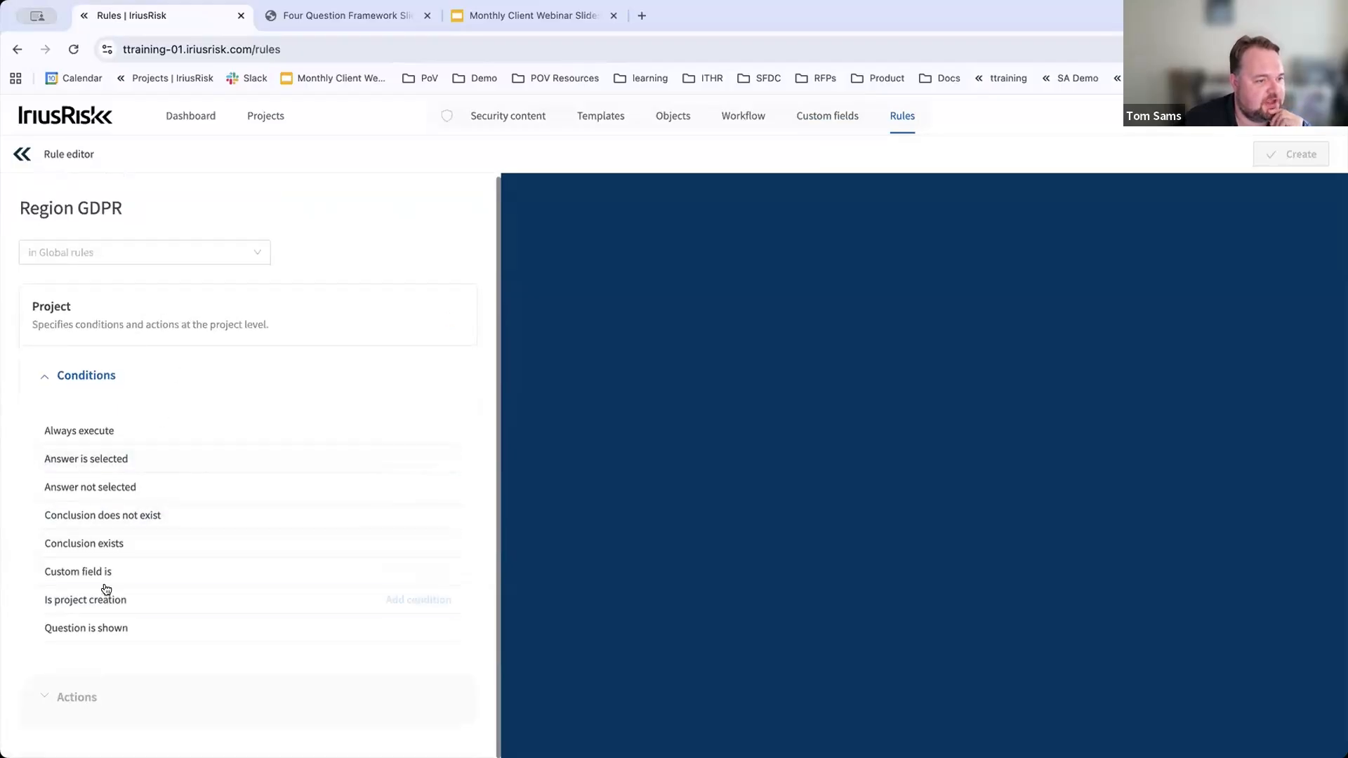
{"action": "left_click", "coordinate": [404, 575]}
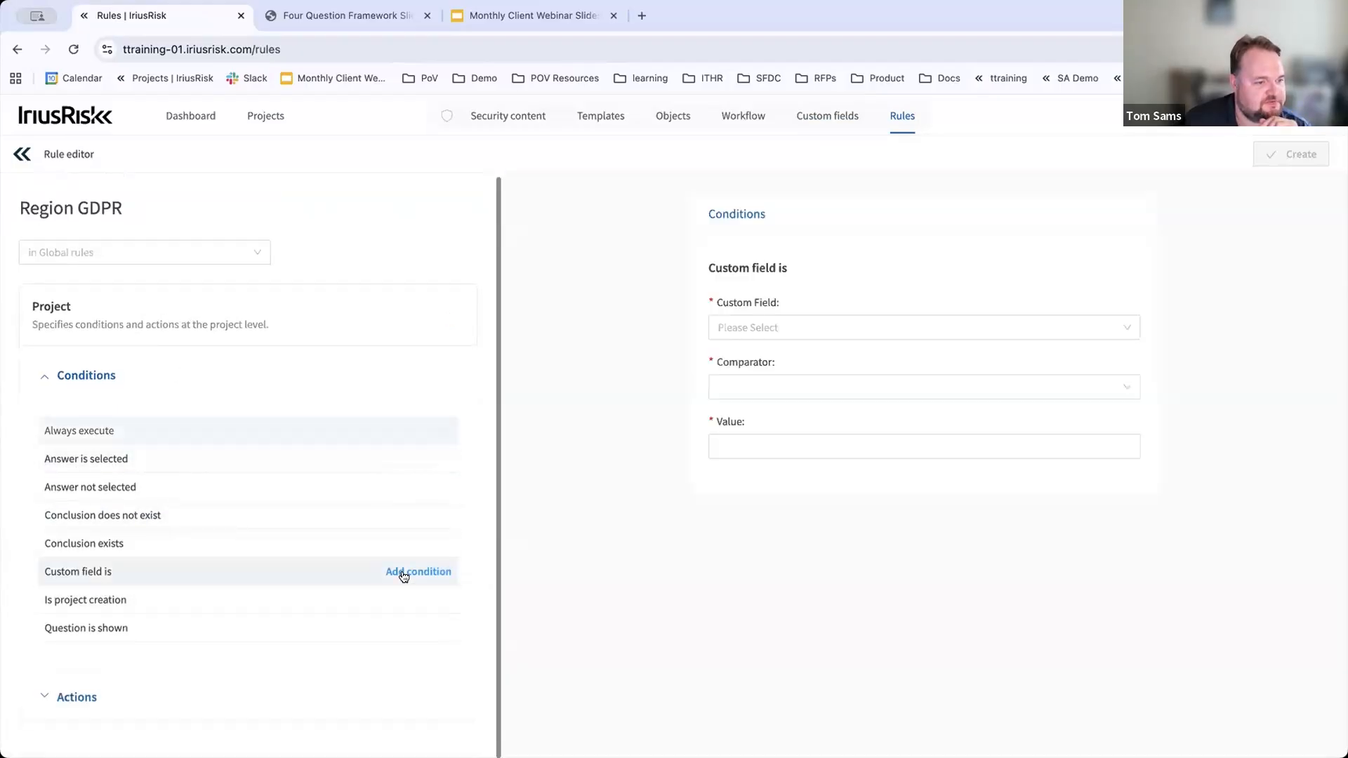
{"action": "left_click", "coordinate": [752, 325]}
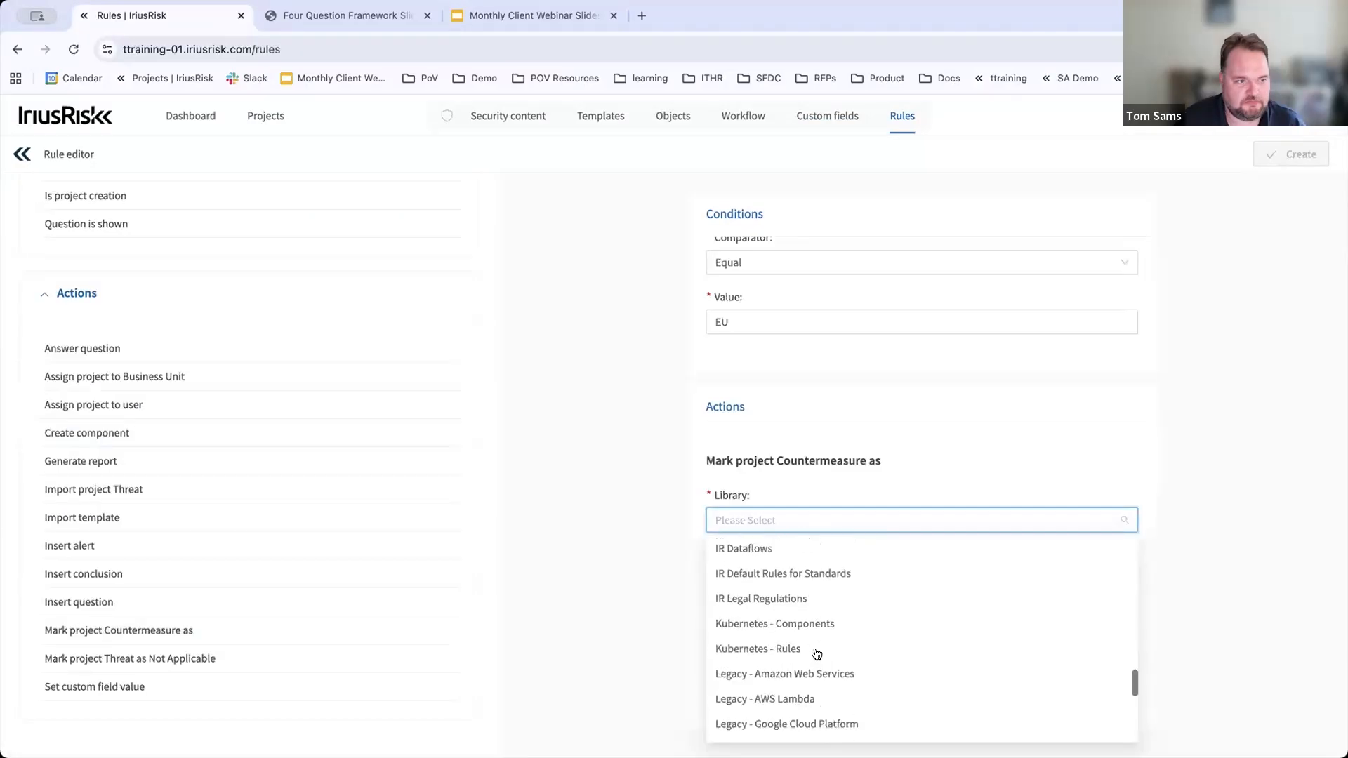
Step: Configure the "Mark project Countermeasure as" action with library EU GDPR, countermeasure "Create a consent mechanism", and state Required
{"action": "scroll", "coordinate": [817, 654], "scroll_direction": "down", "scroll_amount": 8}
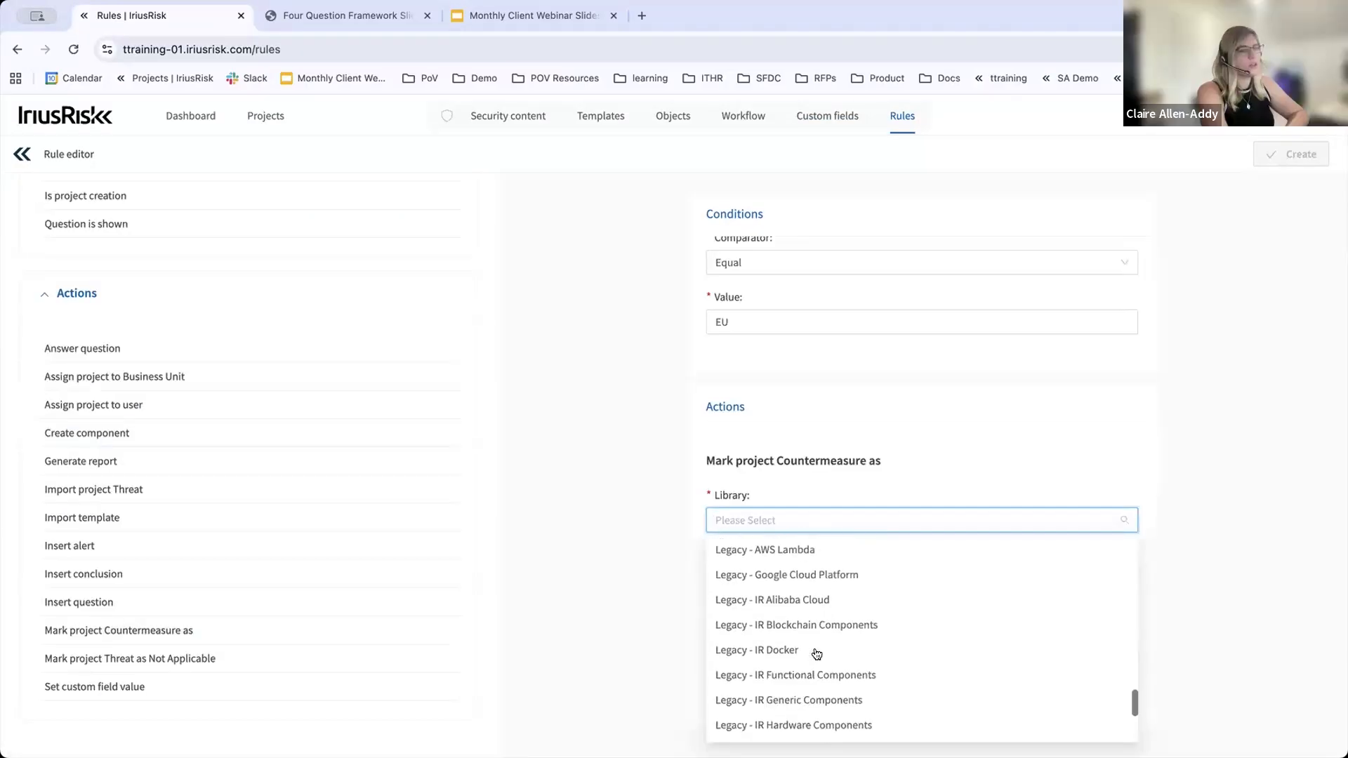
{"action": "scroll", "coordinate": [814, 653], "scroll_direction": "up", "scroll_amount": 10}
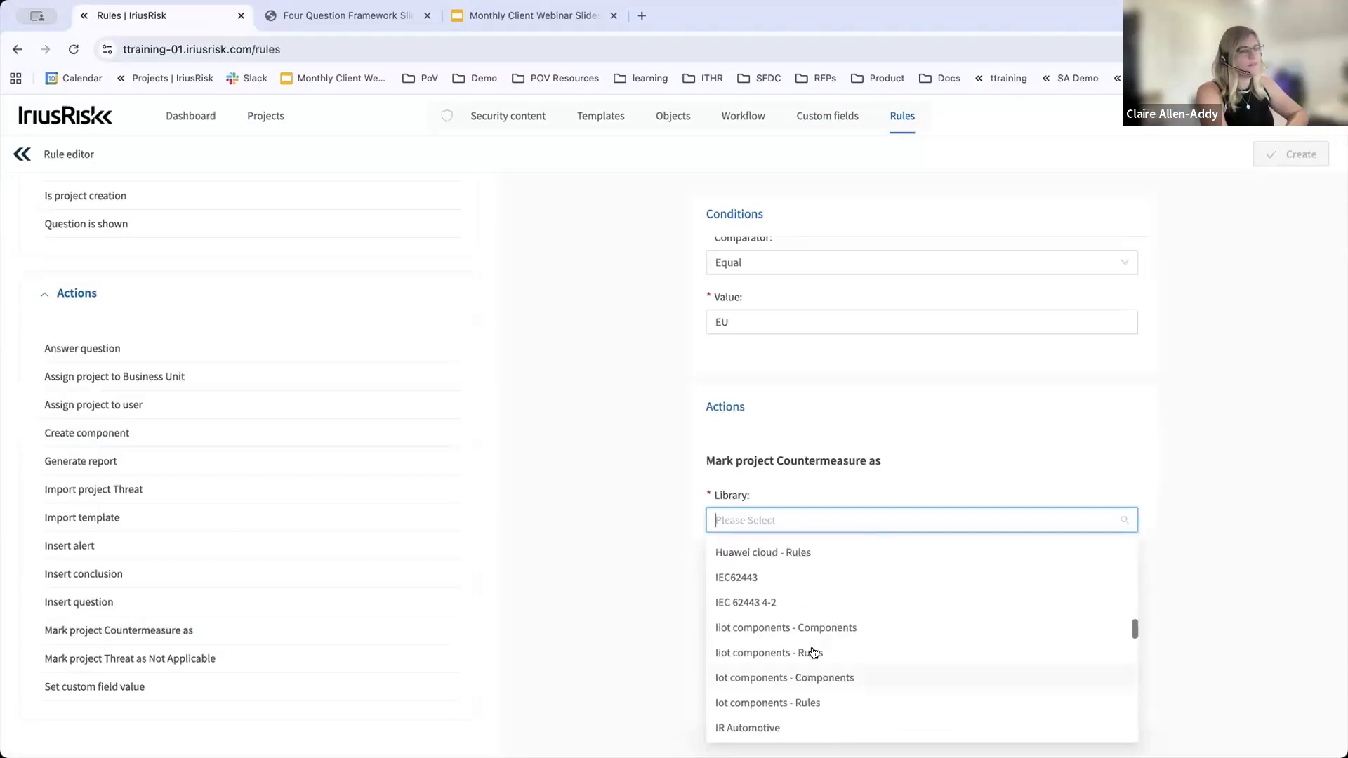
{"action": "type", "text": "EU"}
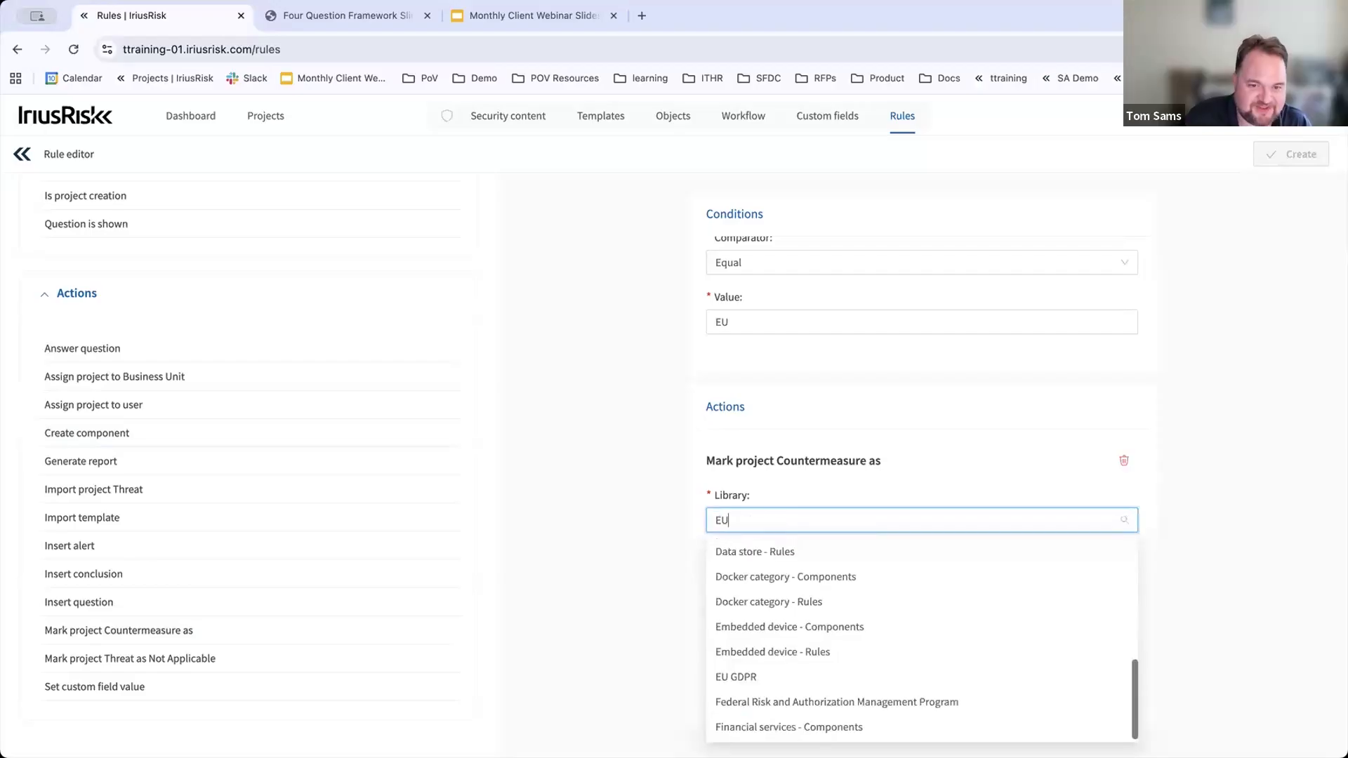
{"action": "left_click", "coordinate": [750, 558]}
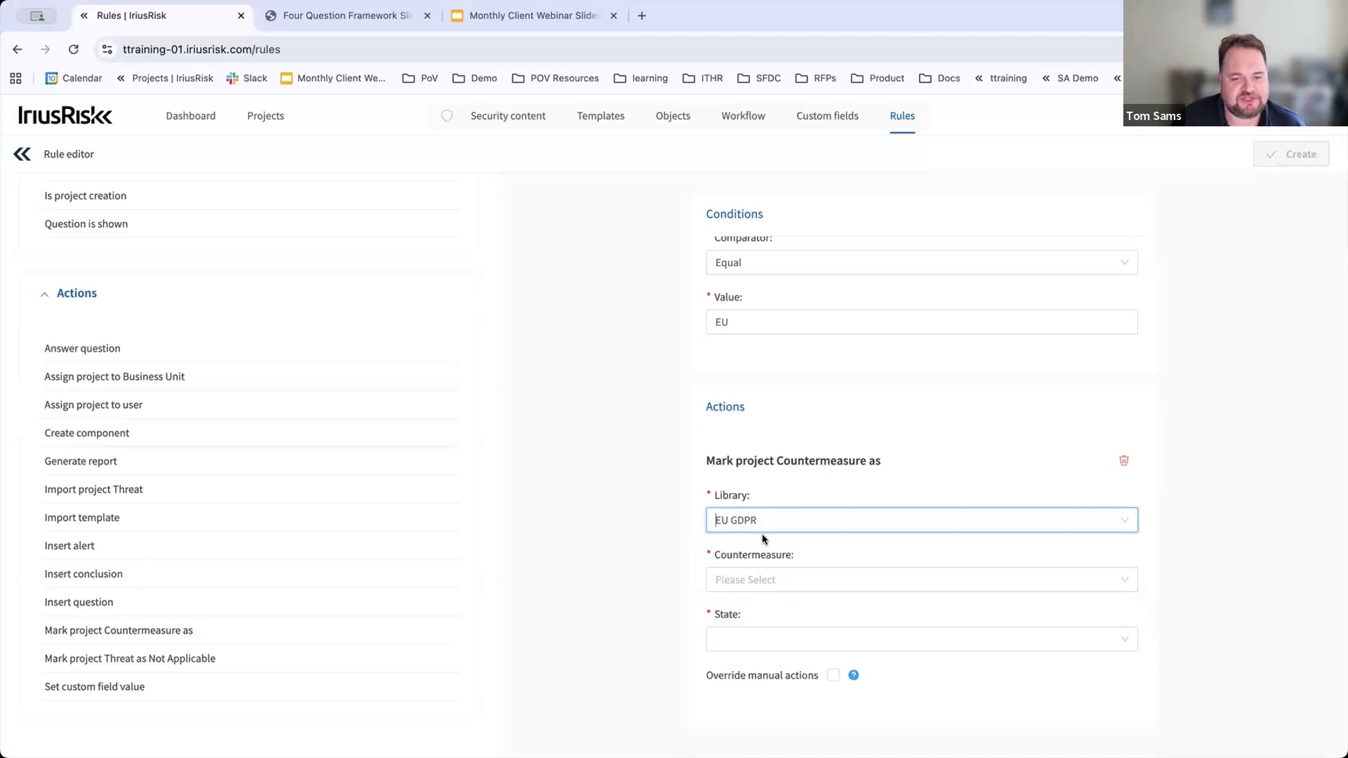
{"action": "left_click", "coordinate": [775, 581]}
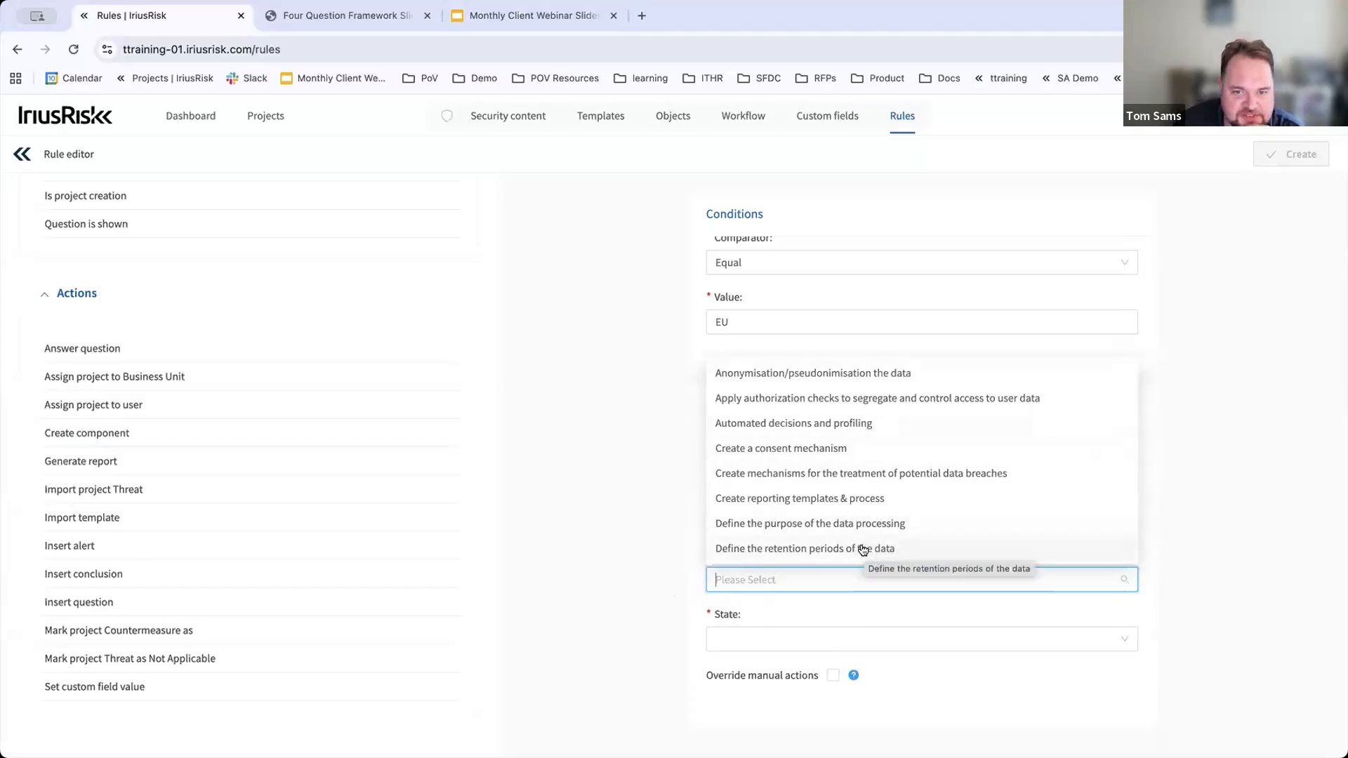
{"action": "left_click", "coordinate": [831, 449]}
{"action": "left_click", "coordinate": [770, 640]}
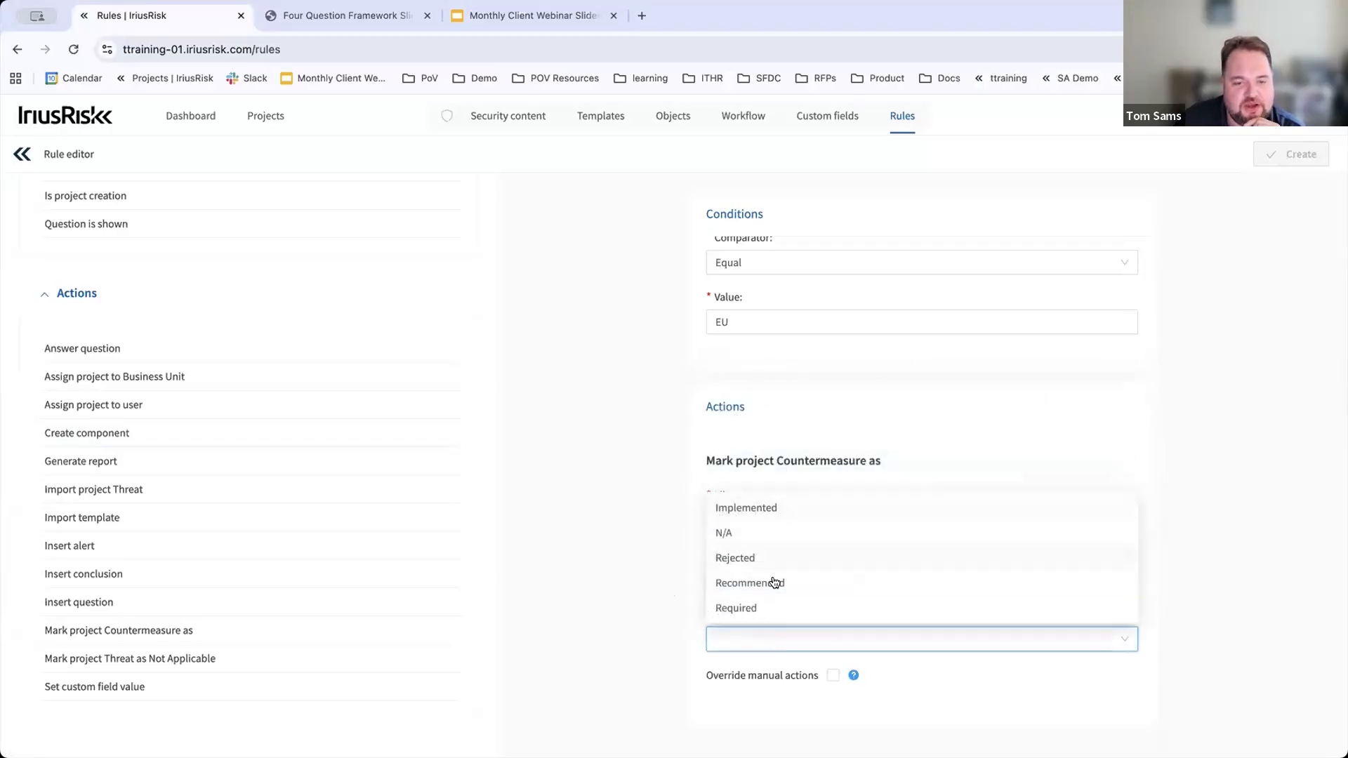
{"action": "left_click", "coordinate": [766, 609]}
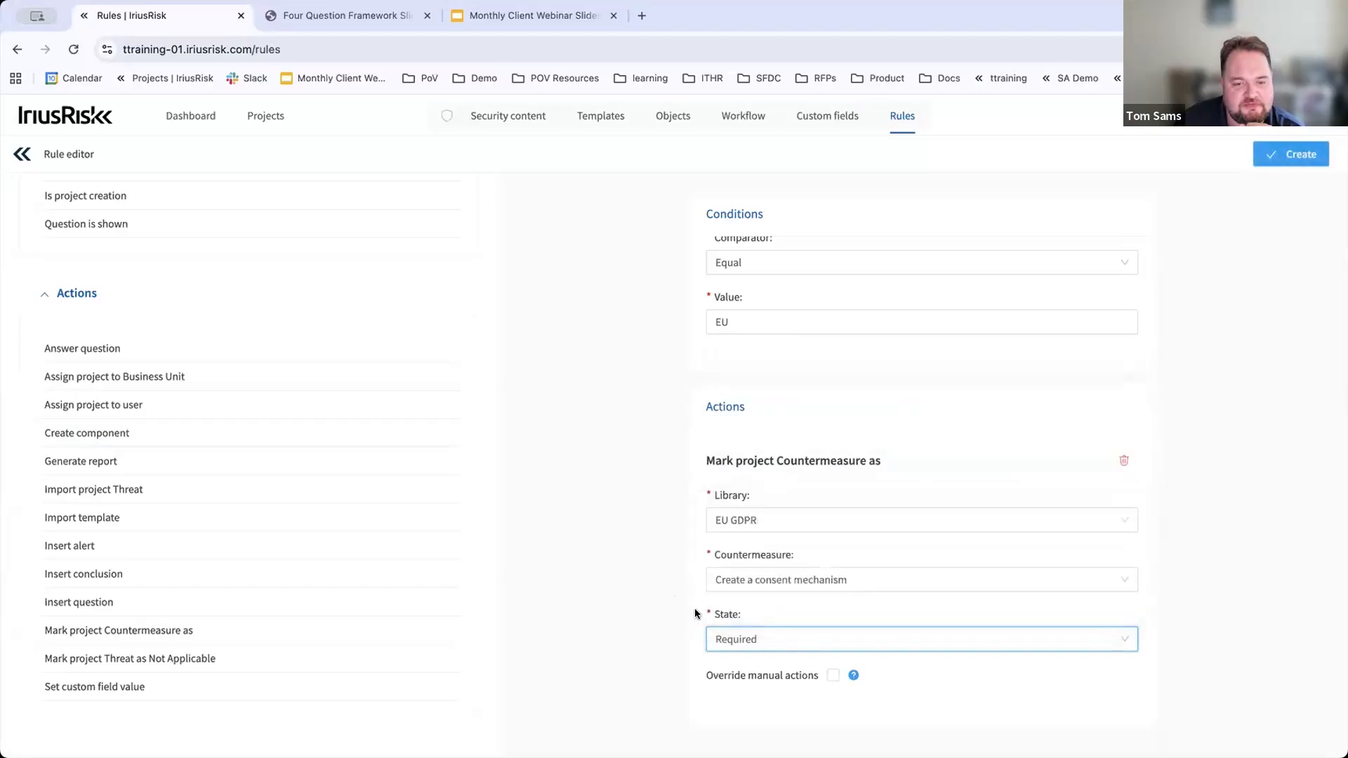
Step: Create the Region GDPR rule and add a second "Mark project Countermeasure as" action to it
{"action": "left_click", "coordinate": [1287, 156]}
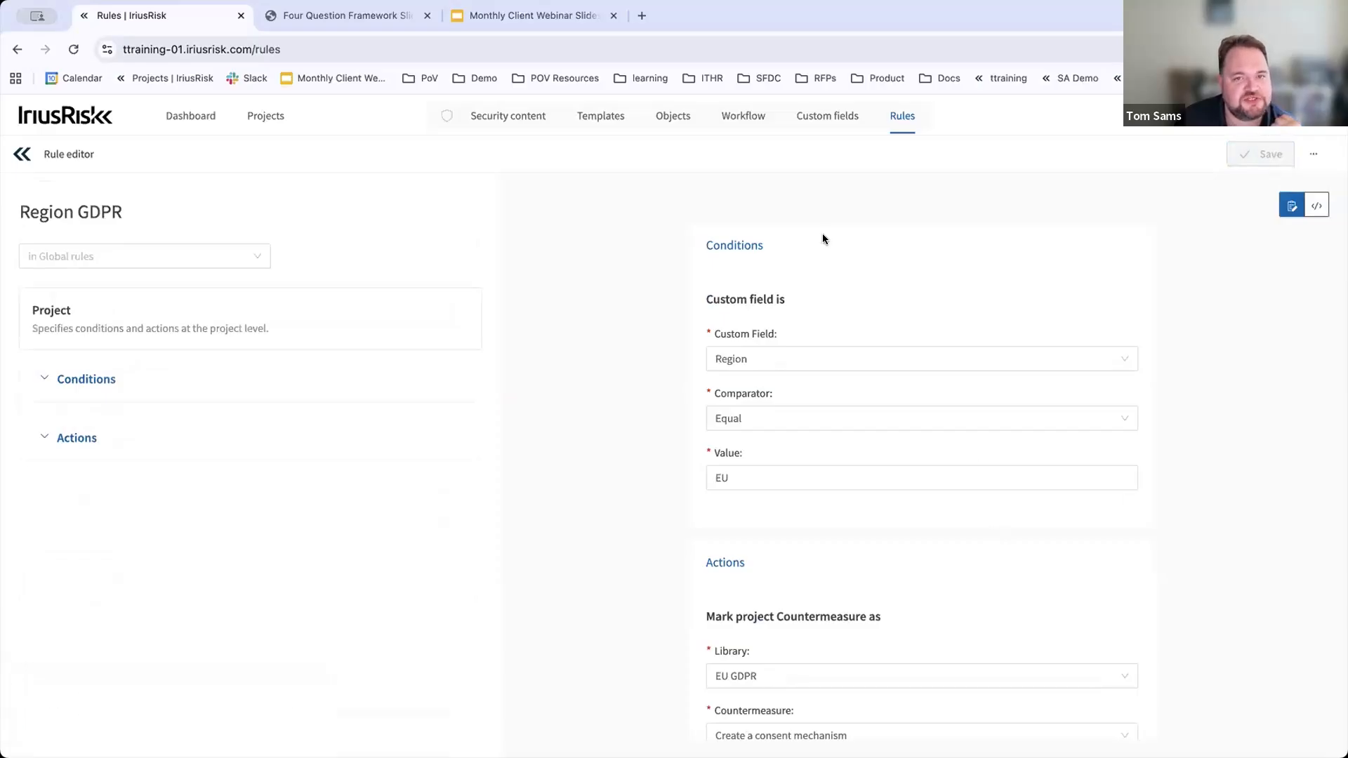
{"action": "scroll", "coordinate": [761, 565], "scroll_direction": "down", "scroll_amount": 3}
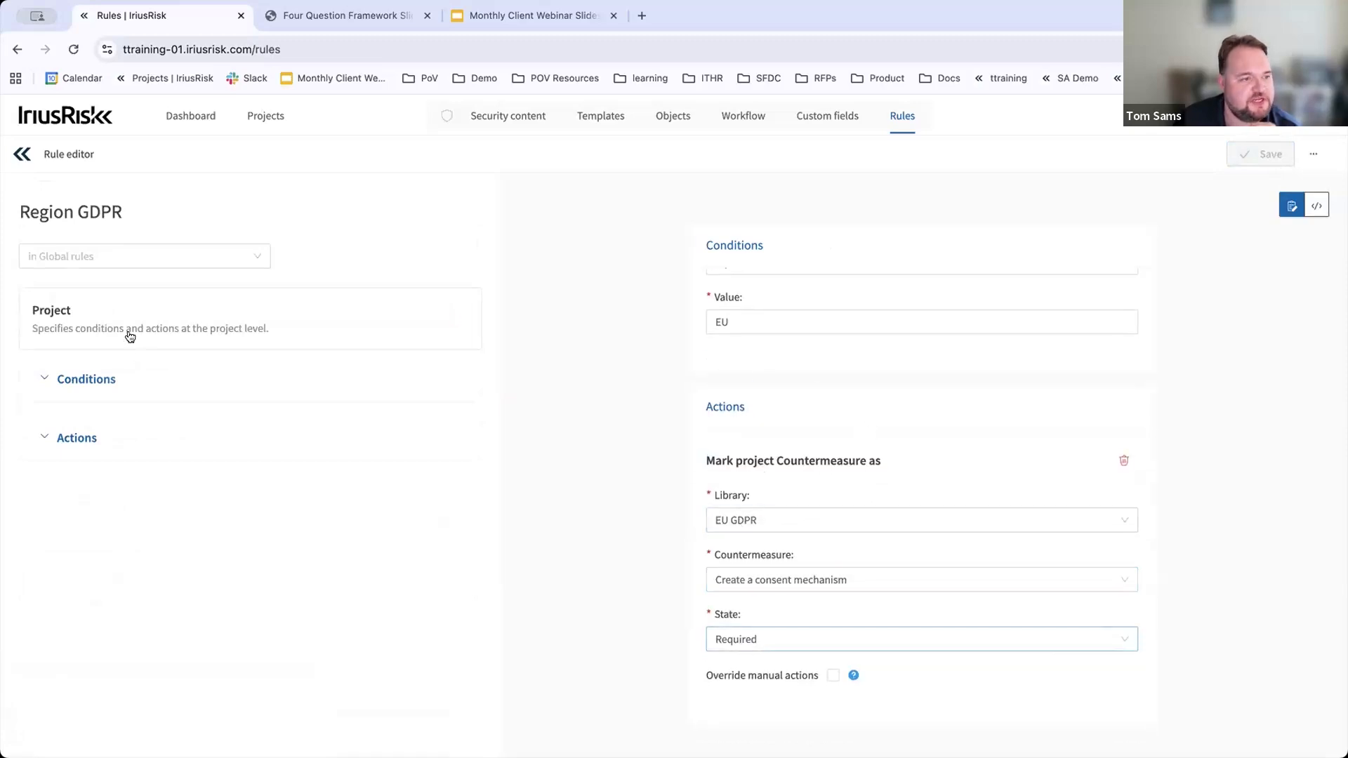
{"action": "left_click", "coordinate": [147, 377]}
{"action": "left_click", "coordinate": [204, 664]}
{"action": "scroll", "coordinate": [253, 632], "scroll_direction": "down", "scroll_amount": 5}
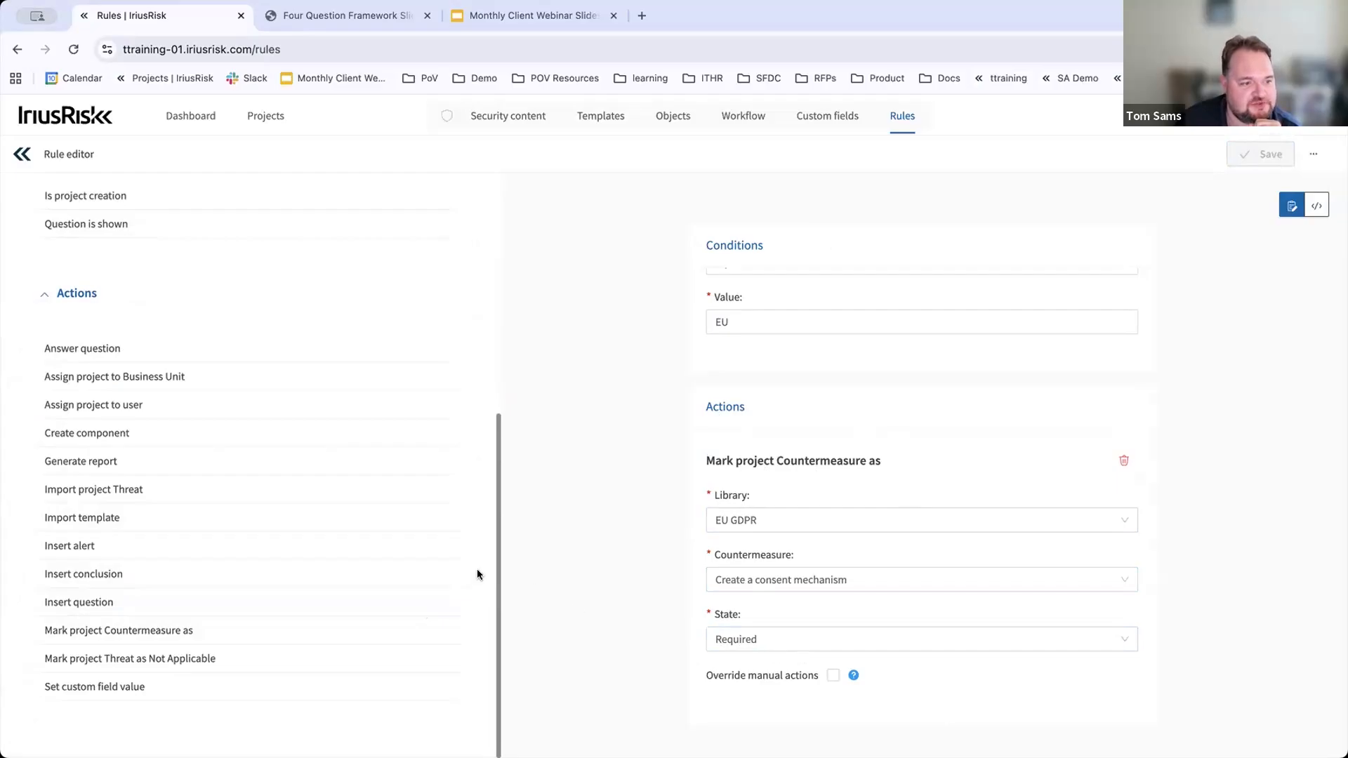
{"action": "left_click", "coordinate": [424, 630]}
{"action": "scroll", "coordinate": [644, 635], "scroll_direction": "down", "scroll_amount": 4}
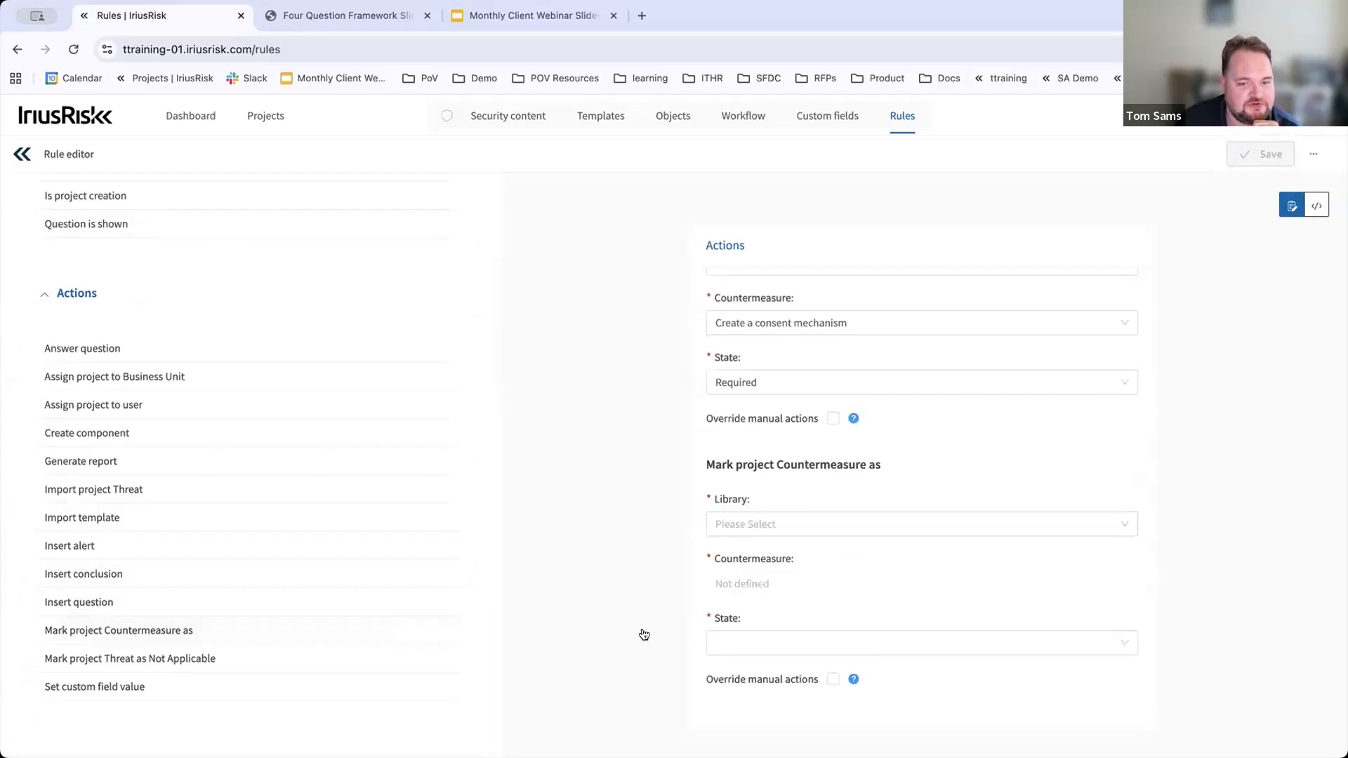
Step: Configure the second action with library EU GDPR, countermeasure "Document legal grounds for processing" and state Required, and save the rule
{"action": "left_click", "coordinate": [794, 517]}
{"action": "type", "text": "EU"}
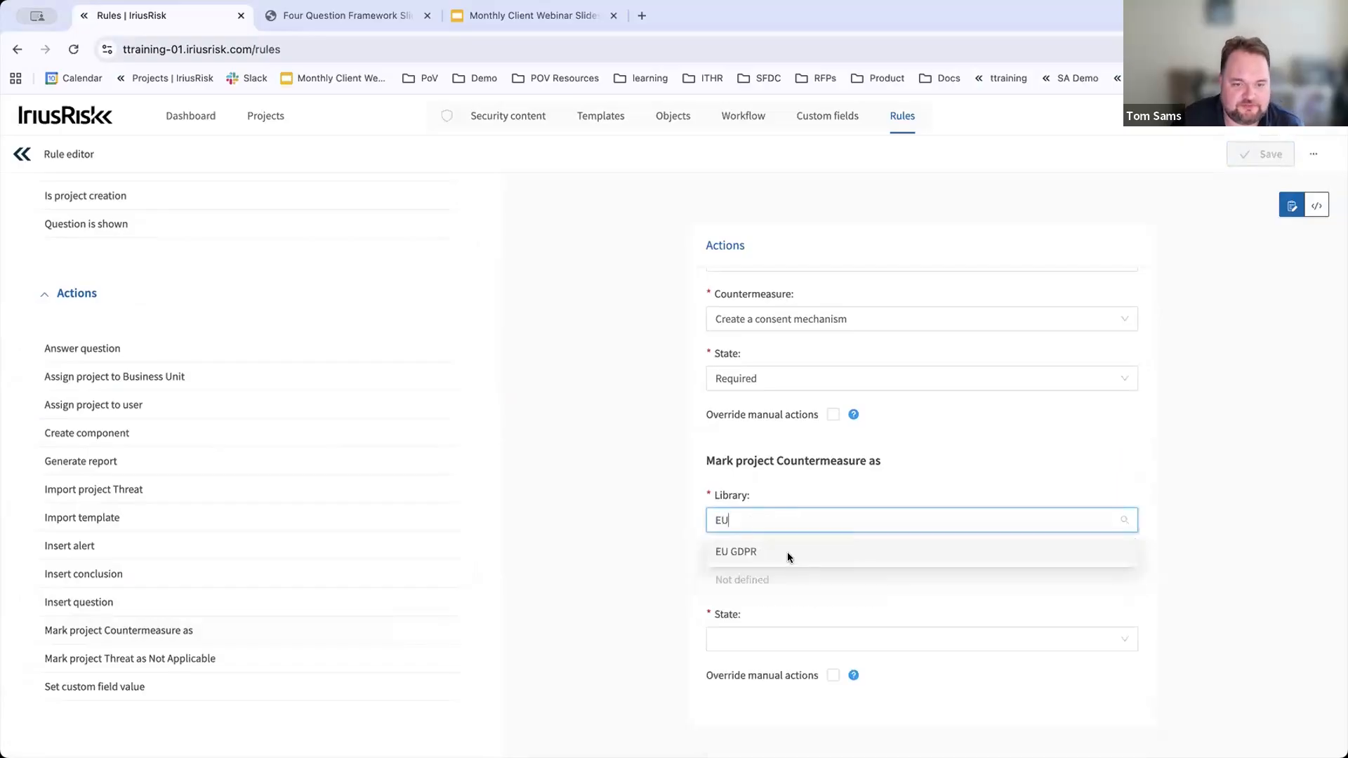
{"action": "left_click", "coordinate": [788, 552]}
{"action": "left_click", "coordinate": [779, 642]}
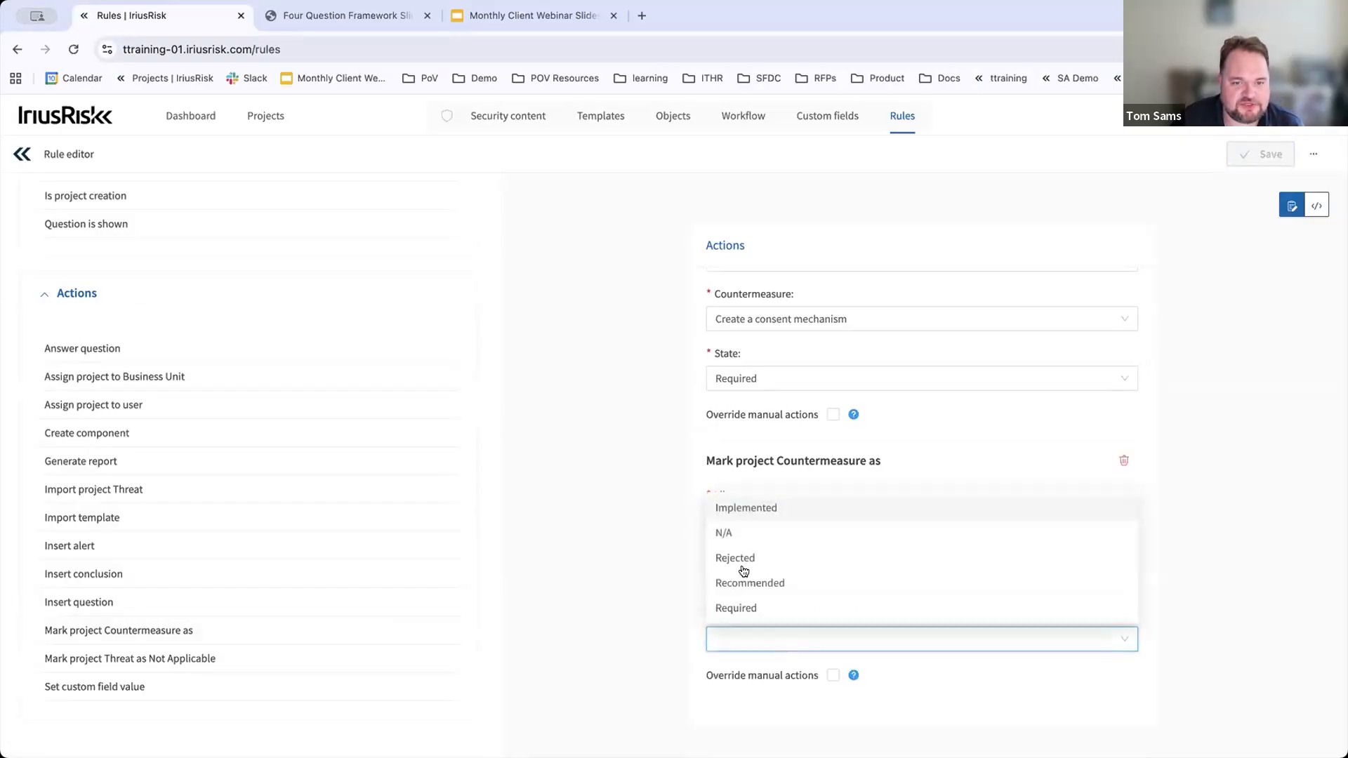
{"action": "left_click", "coordinate": [761, 609]}
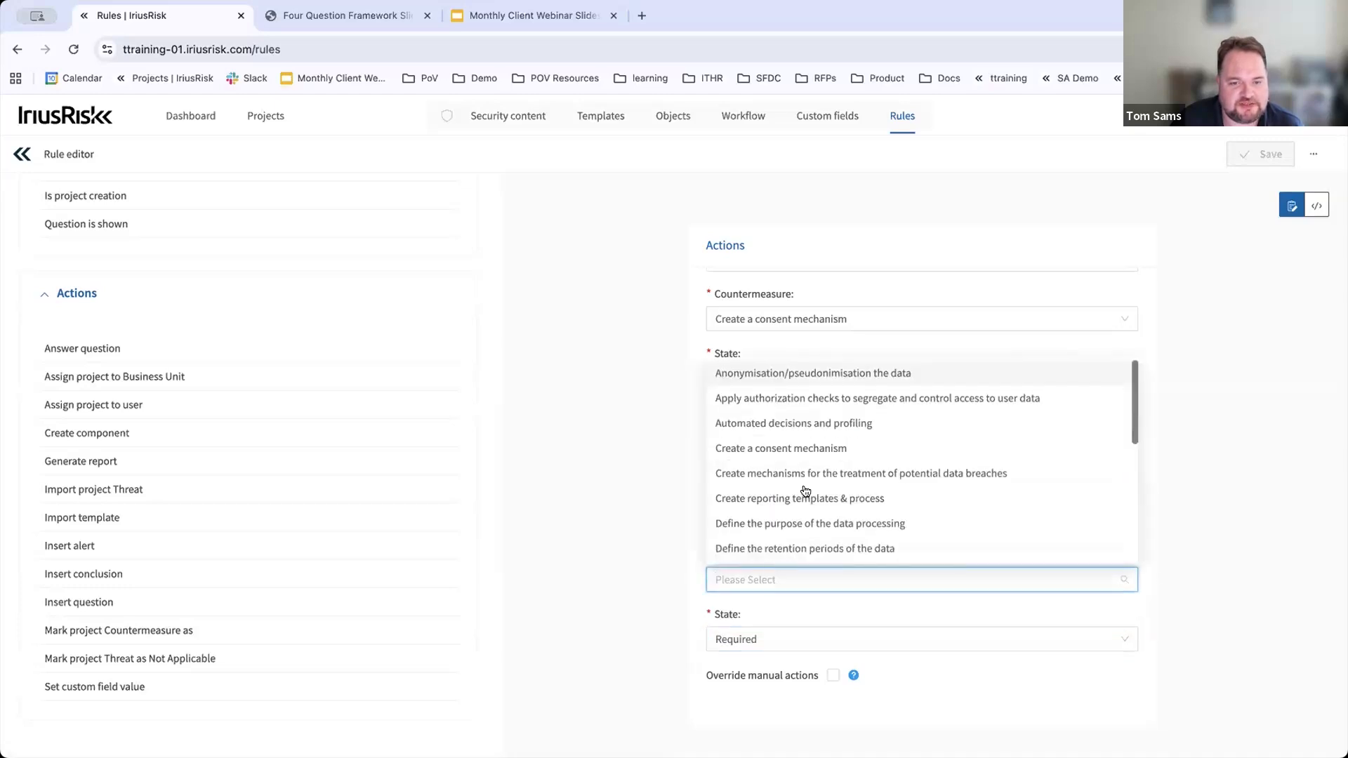
{"action": "scroll", "coordinate": [840, 540], "scroll_direction": "down", "scroll_amount": 1}
{"action": "left_click", "coordinate": [840, 540]}
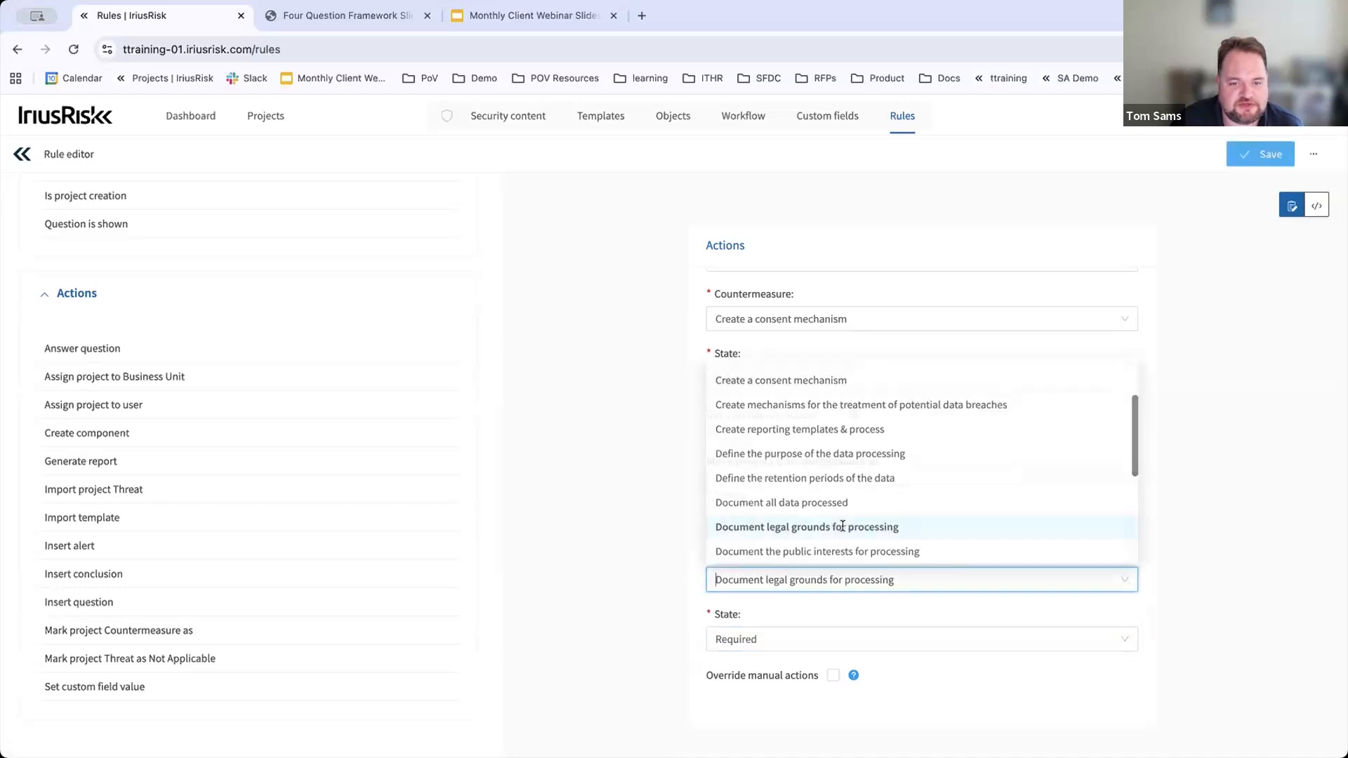
{"action": "left_click", "coordinate": [946, 669]}
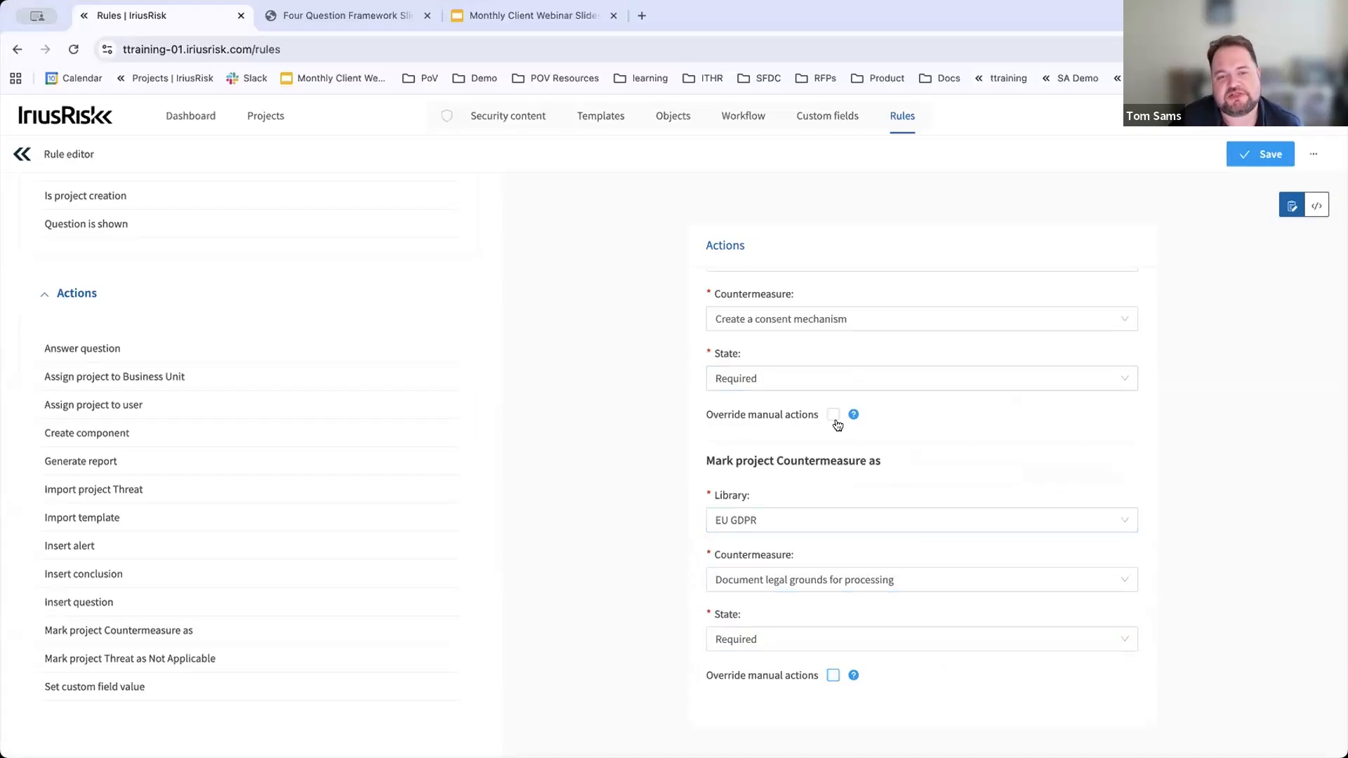
{"action": "mouse_move", "coordinate": [852, 414]}
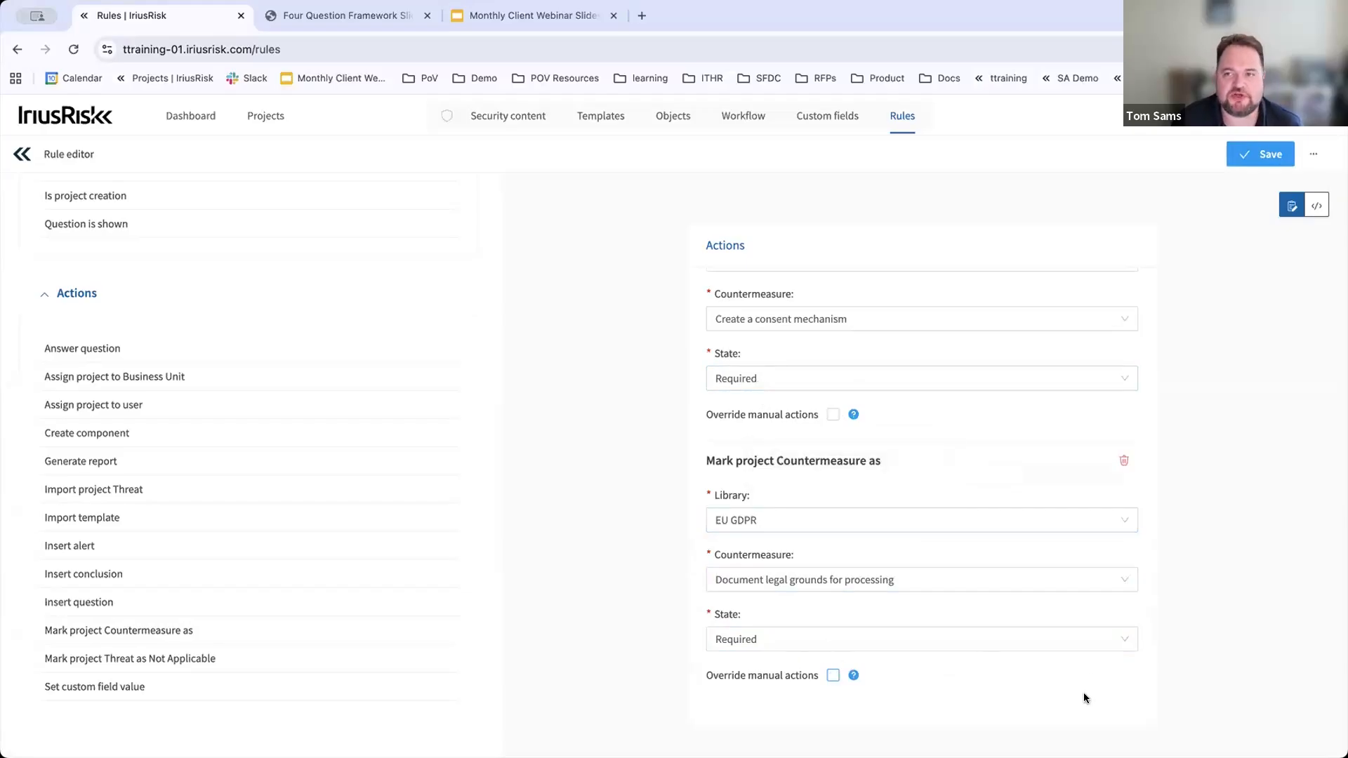
{"action": "left_click", "coordinate": [1256, 156]}
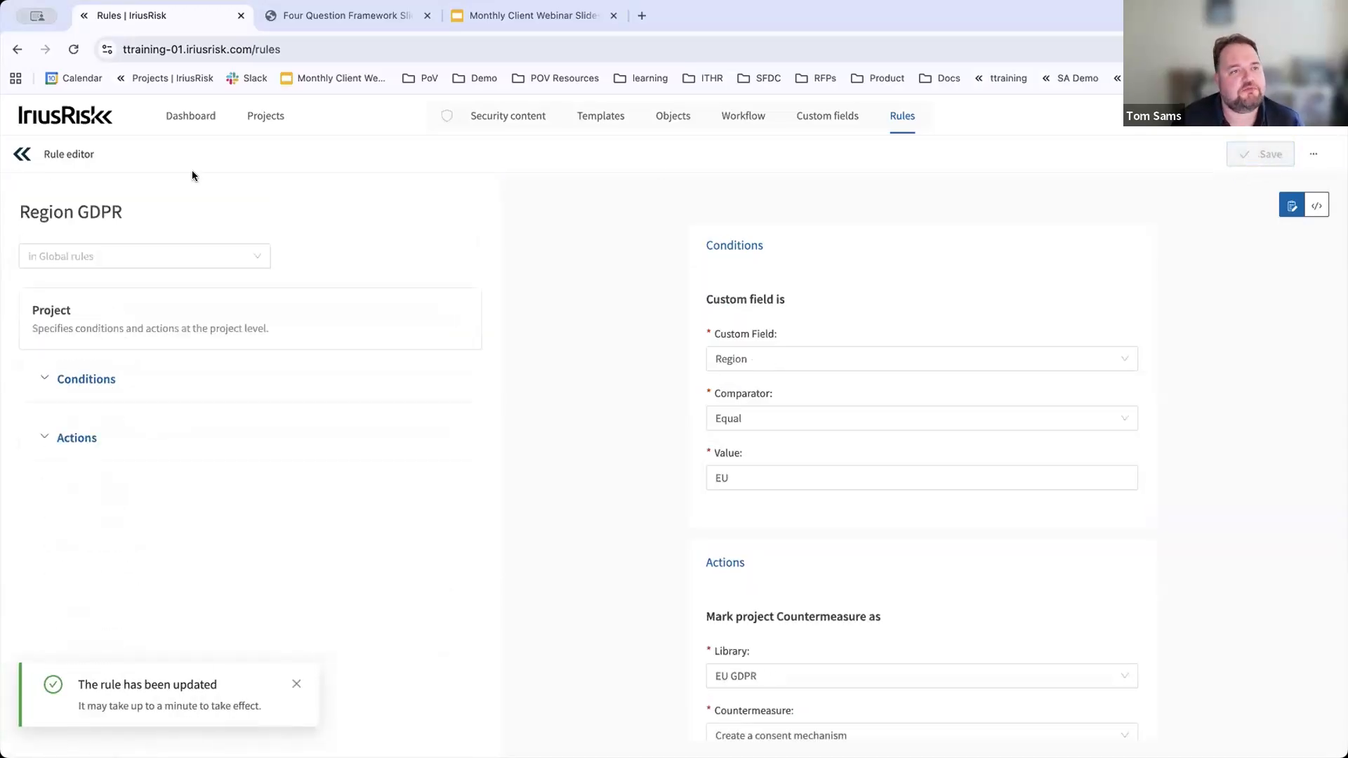
Step: Start a new project from the projects list and set its Region to EU
{"action": "left_click", "coordinate": [259, 117]}
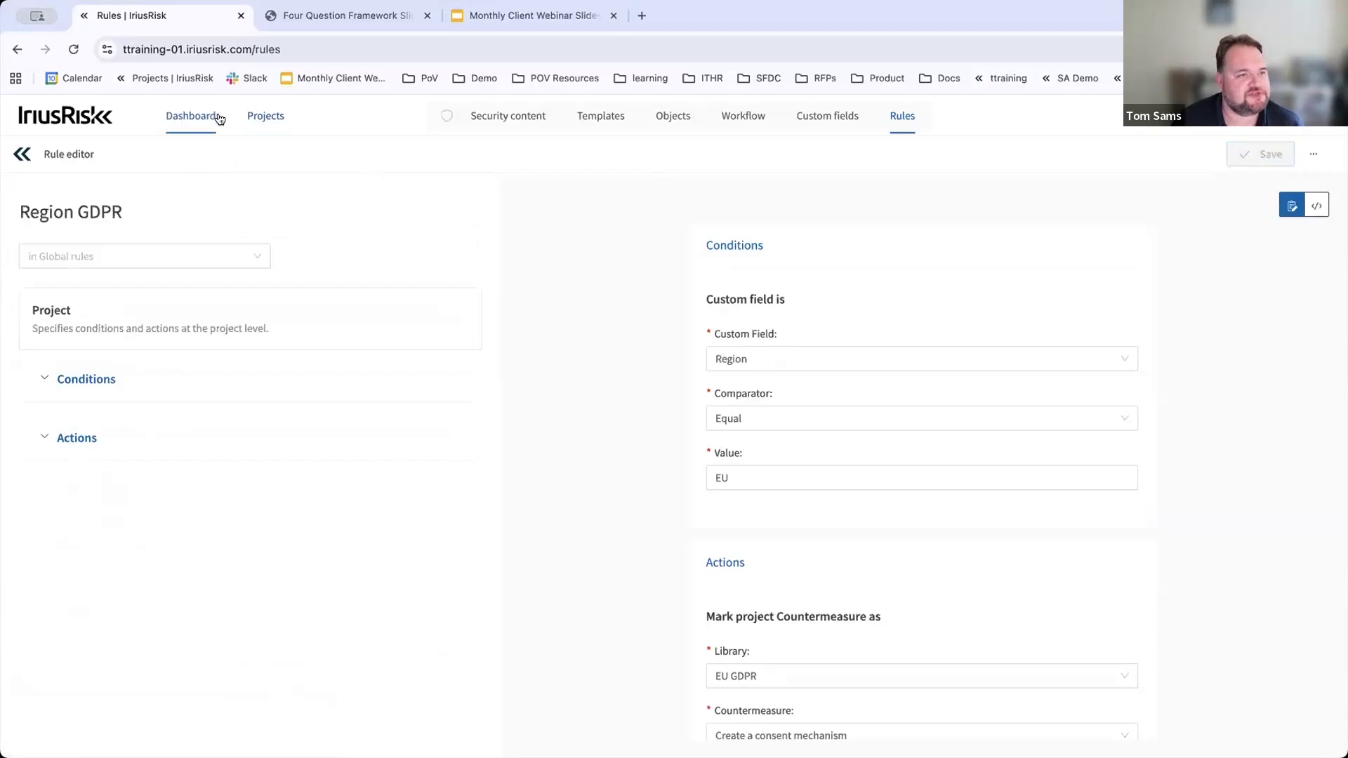
{"action": "left_click", "coordinate": [267, 157]}
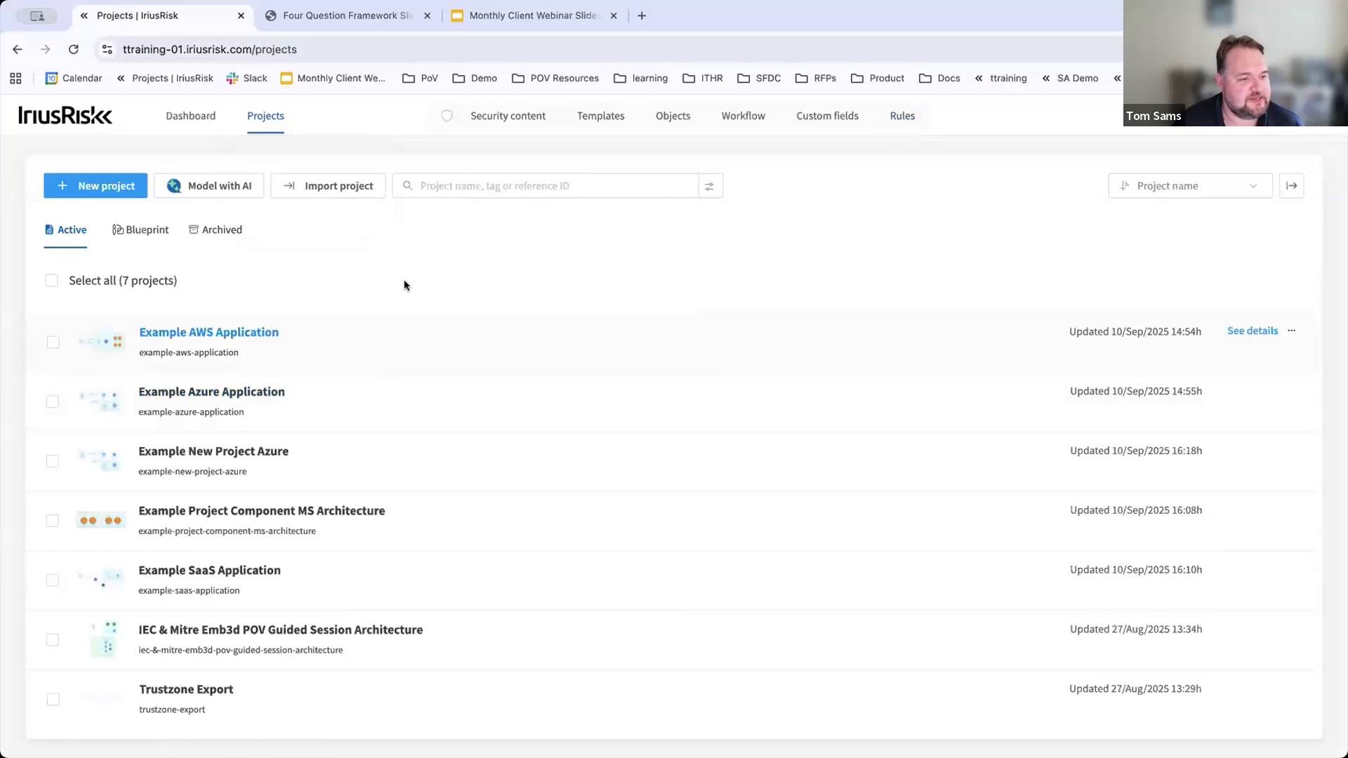
{"action": "left_click", "coordinate": [96, 180]}
{"action": "left_click", "coordinate": [629, 461]}
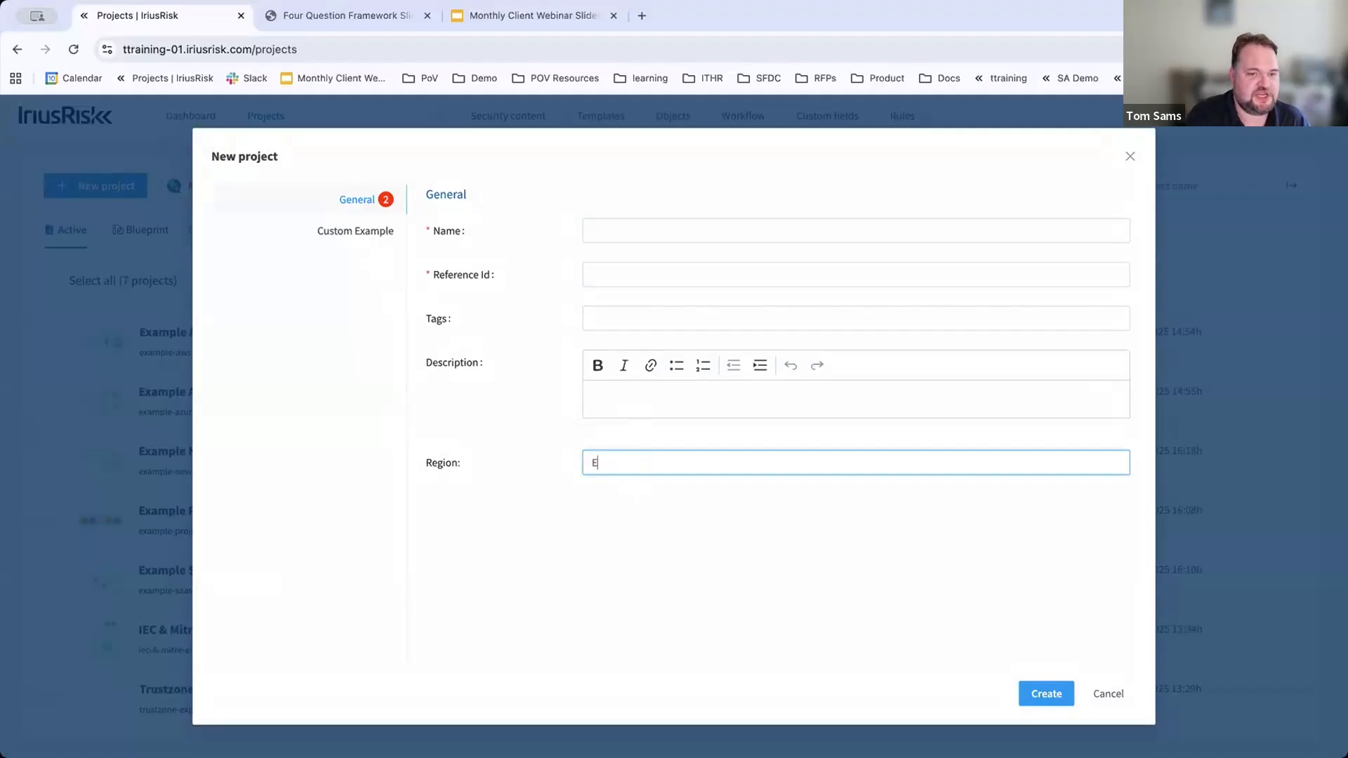
{"action": "left_click", "coordinate": [1037, 697]}
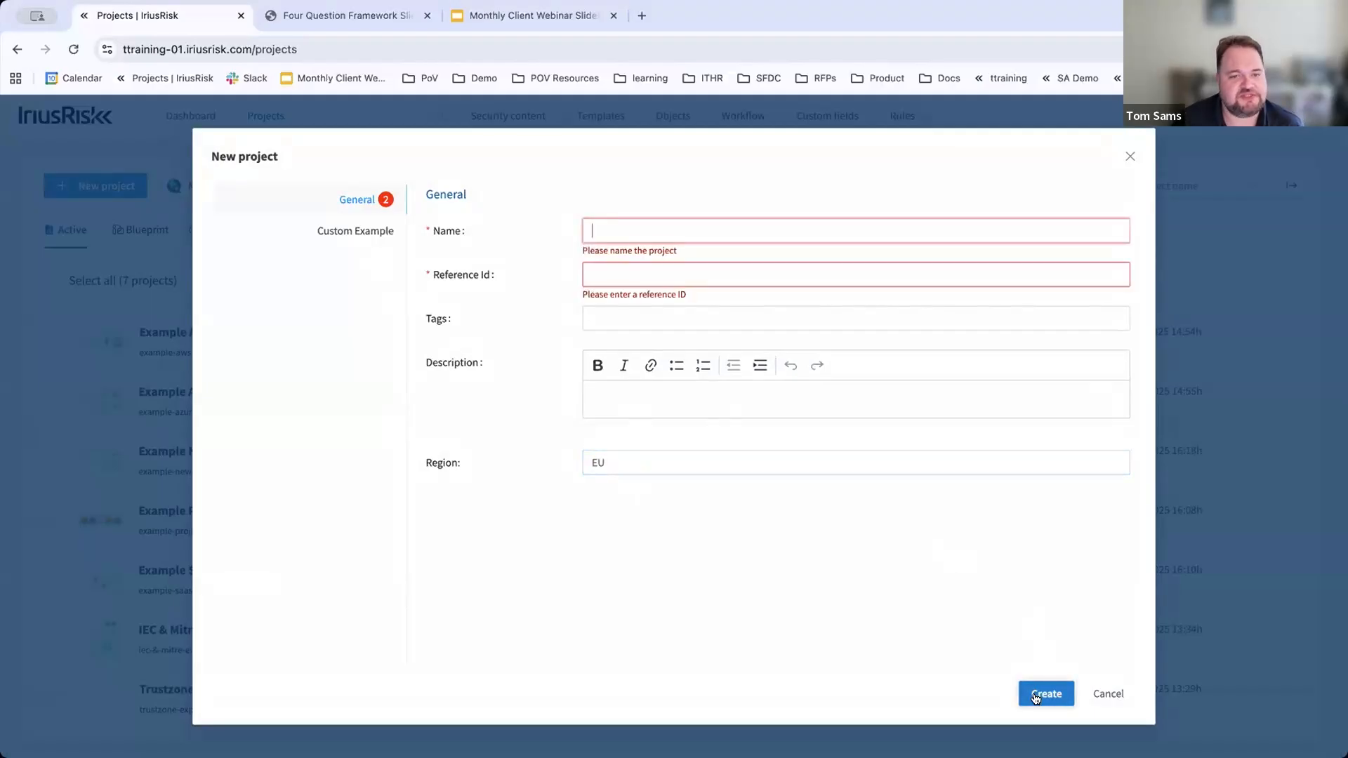
Step: Name the new project "project example" with reference ID "project-example" and create it
{"action": "left_click", "coordinate": [650, 228]}
{"action": "type", "text": "prect"}
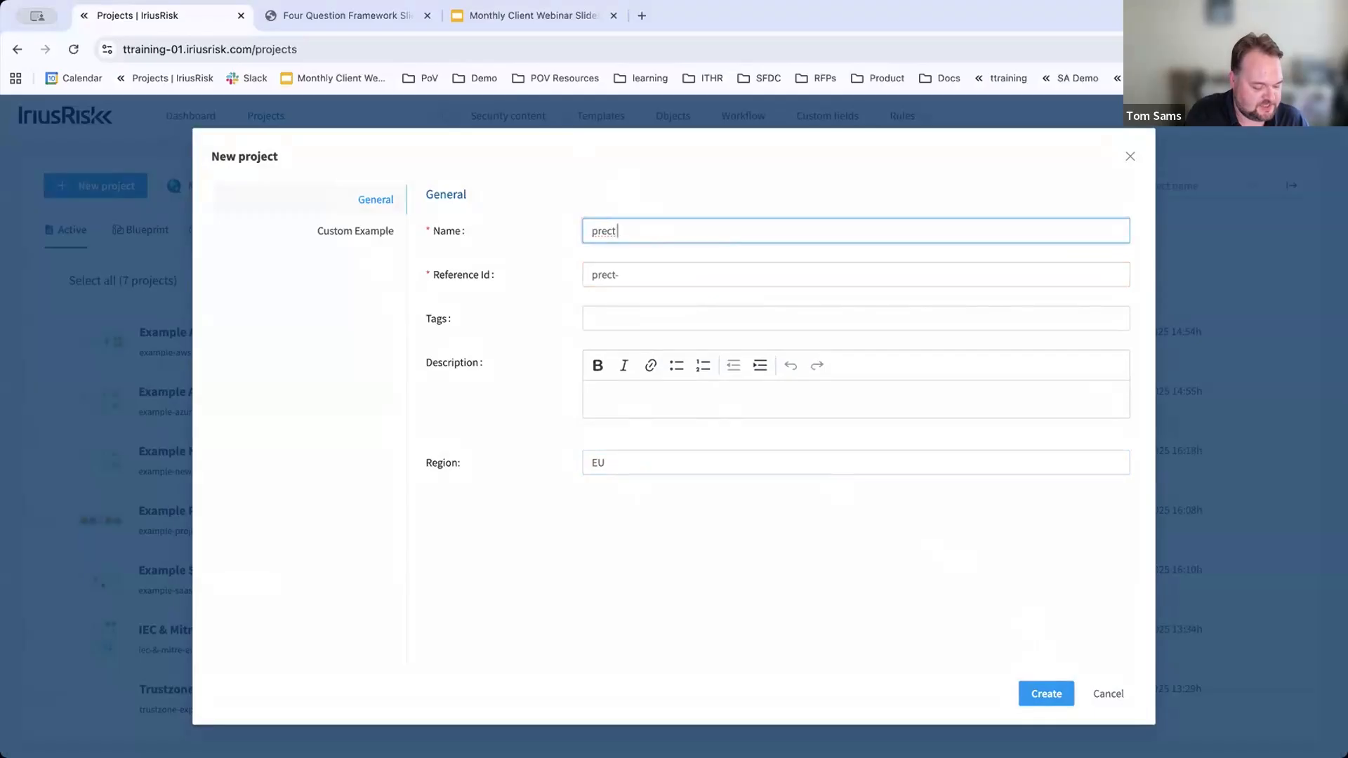
{"action": "type", "text": " example"}
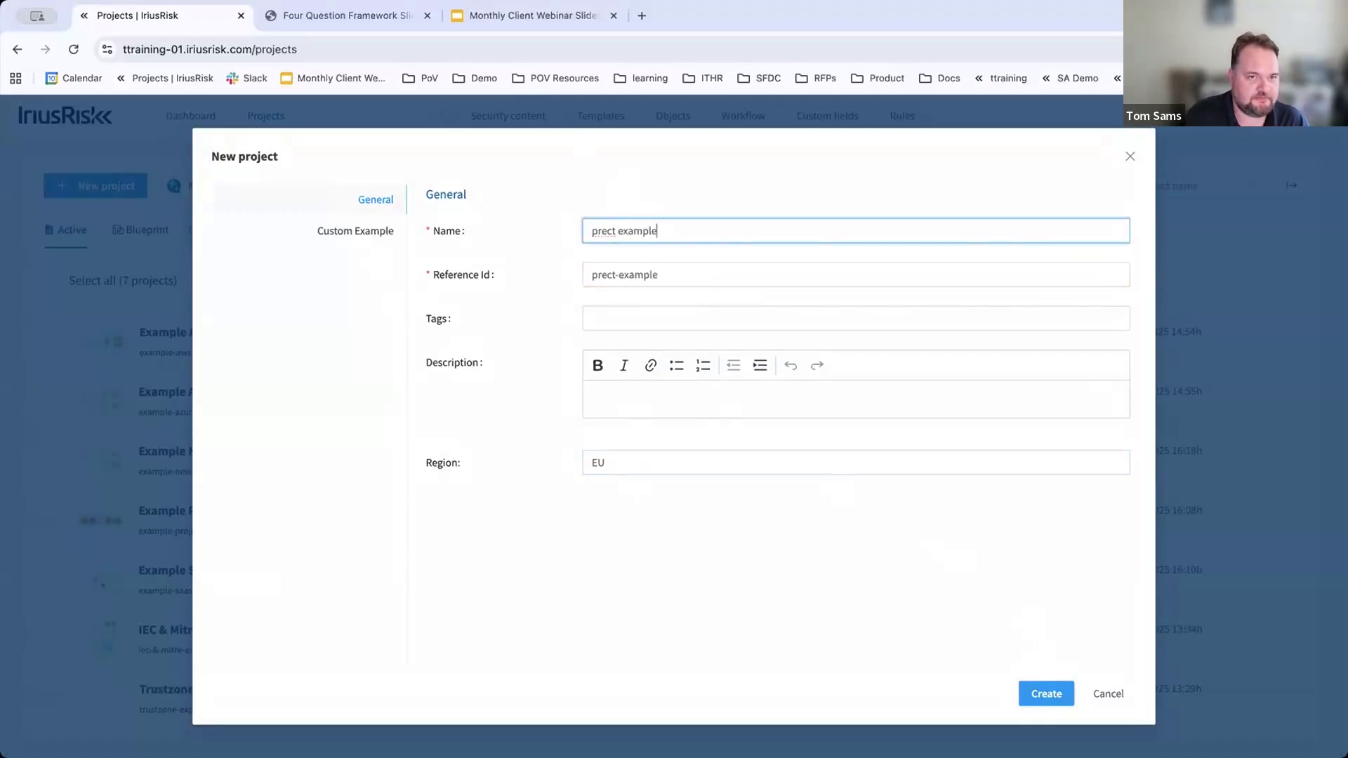
{"action": "left_click", "coordinate": [599, 232]}
{"action": "type", "text": "oj"}
{"action": "left_click", "coordinate": [694, 279]}
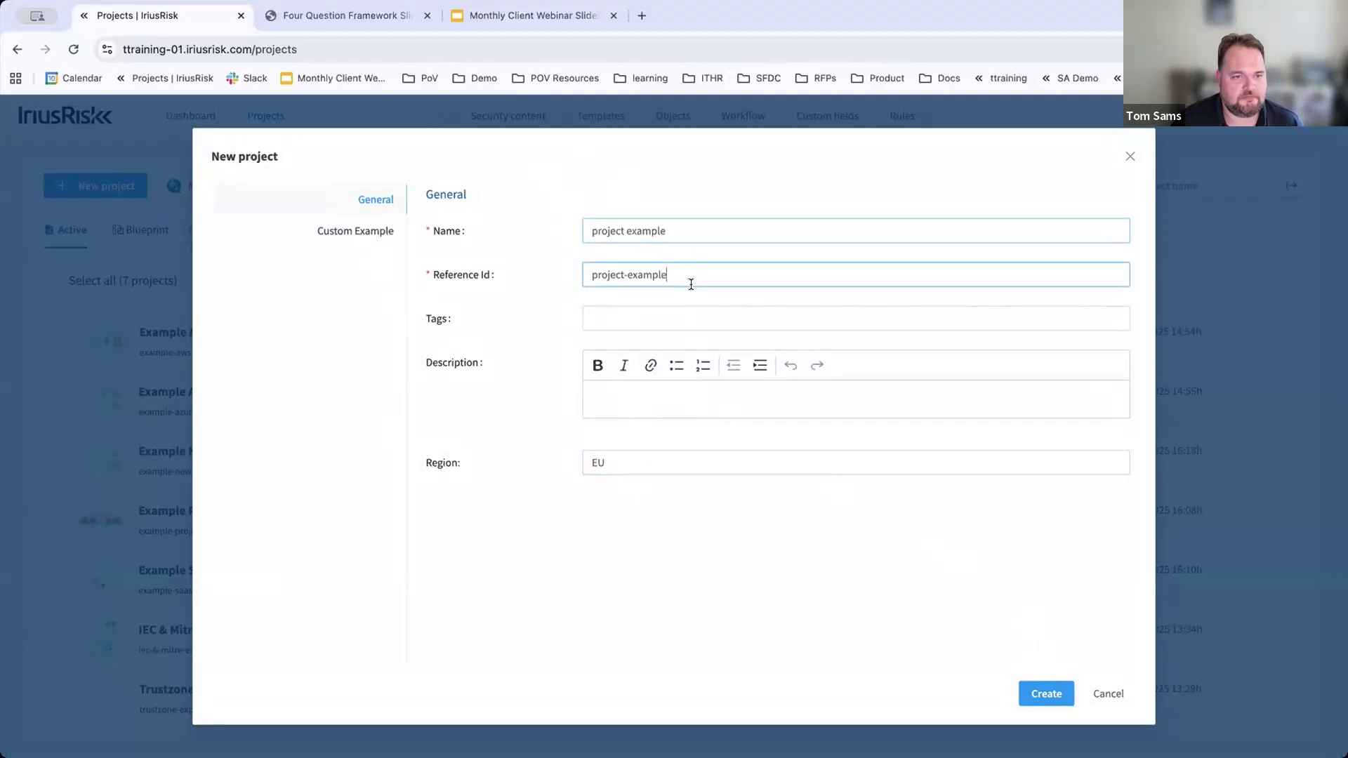
{"action": "left_click", "coordinate": [1044, 696]}
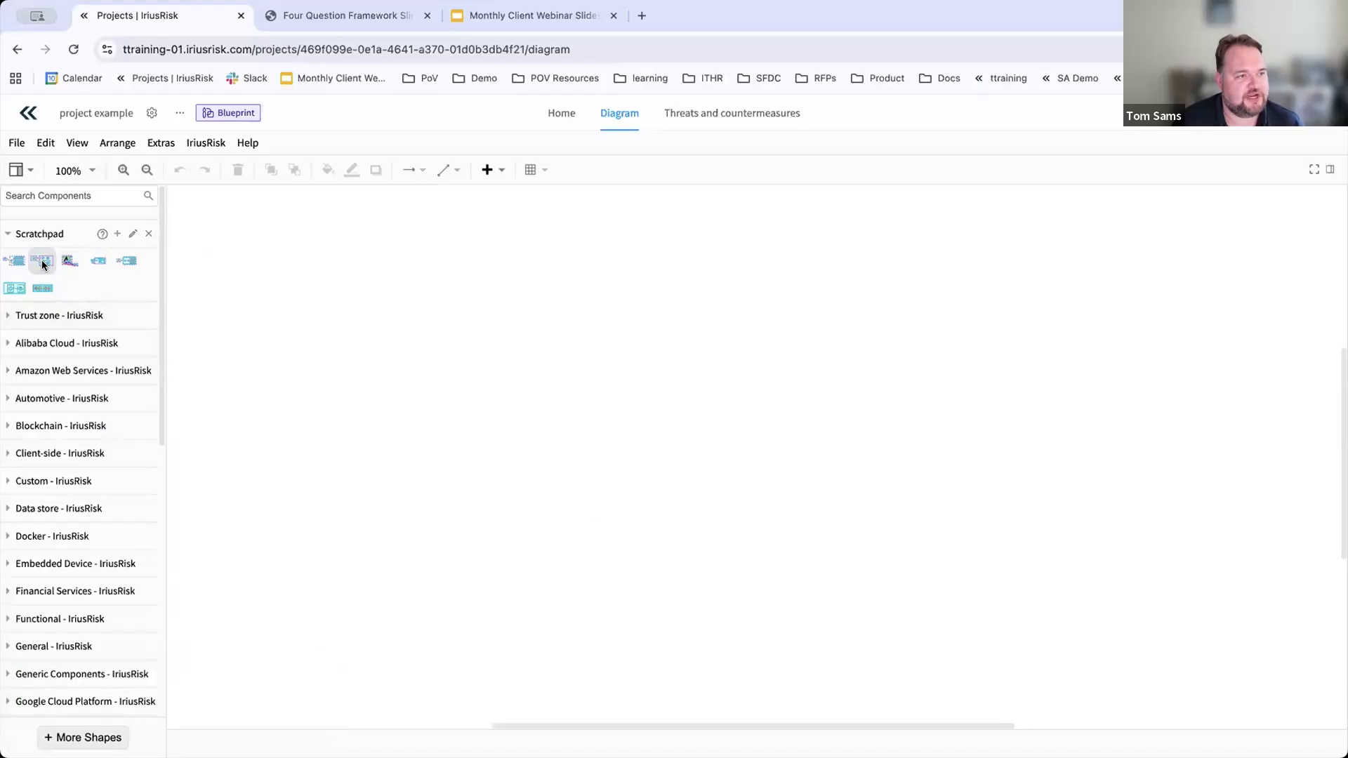
Step: Place the saved scratchpad architecture with the Mobile Device Client, AWS API Gateway and AWS EKS on the diagram and generate its threat model
{"action": "mouse_move", "coordinate": [19, 261]}
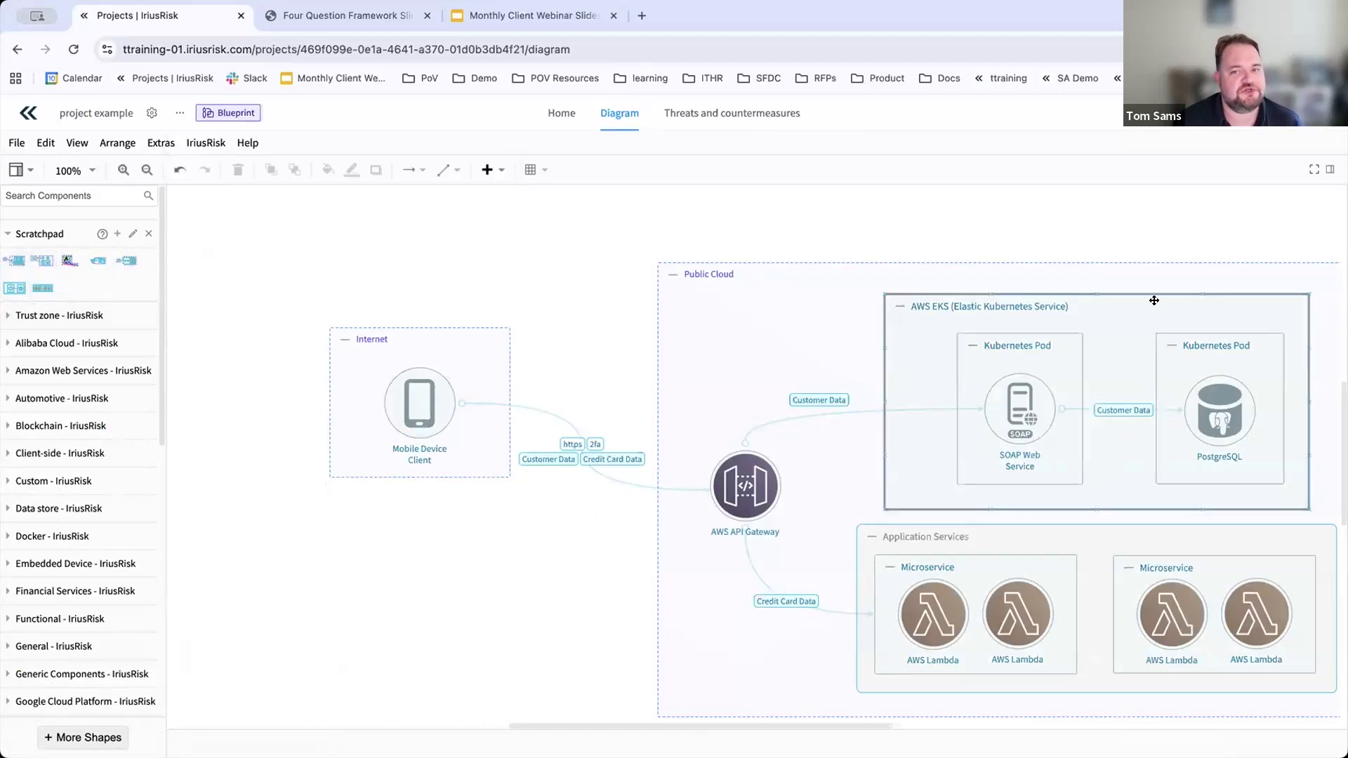
{"action": "left_click", "coordinate": [1183, 121]}
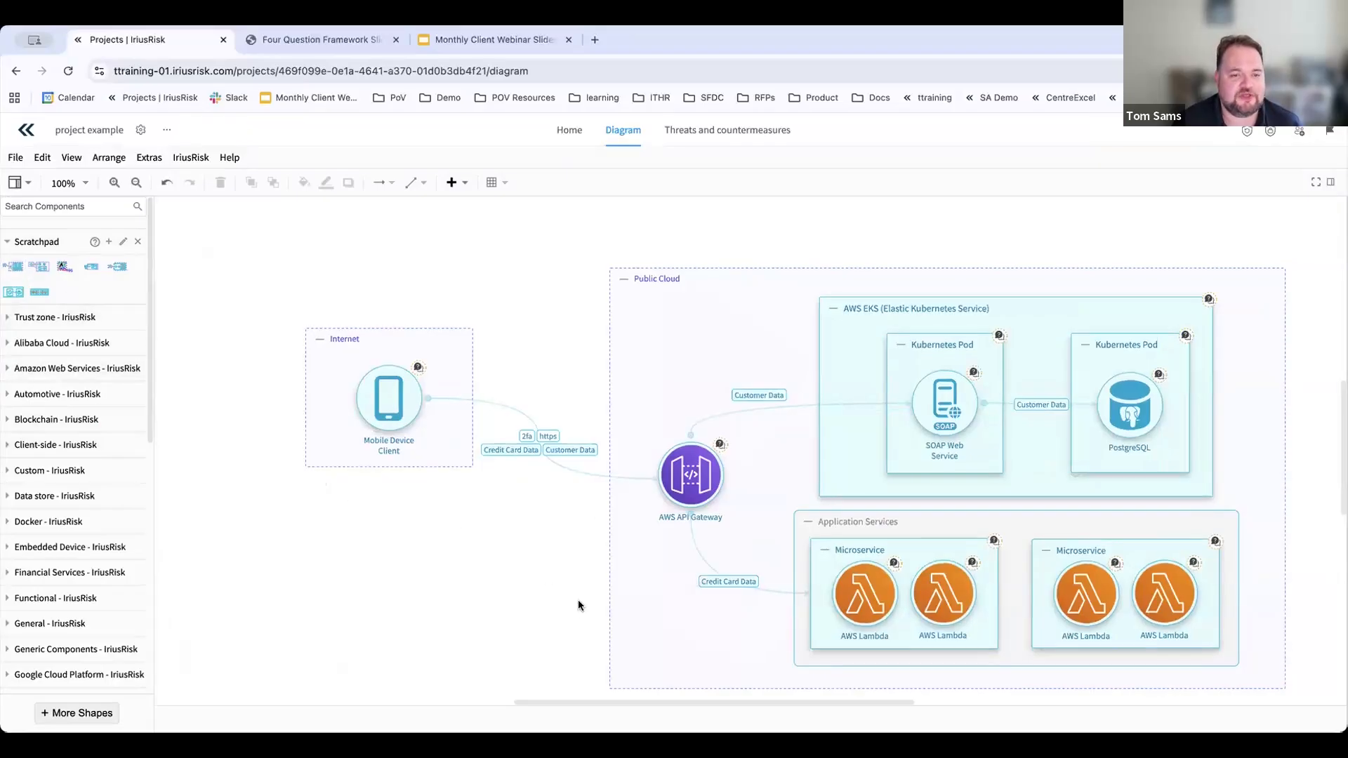
{"action": "scroll", "coordinate": [579, 609], "scroll_direction": "down", "scroll_amount": 1}
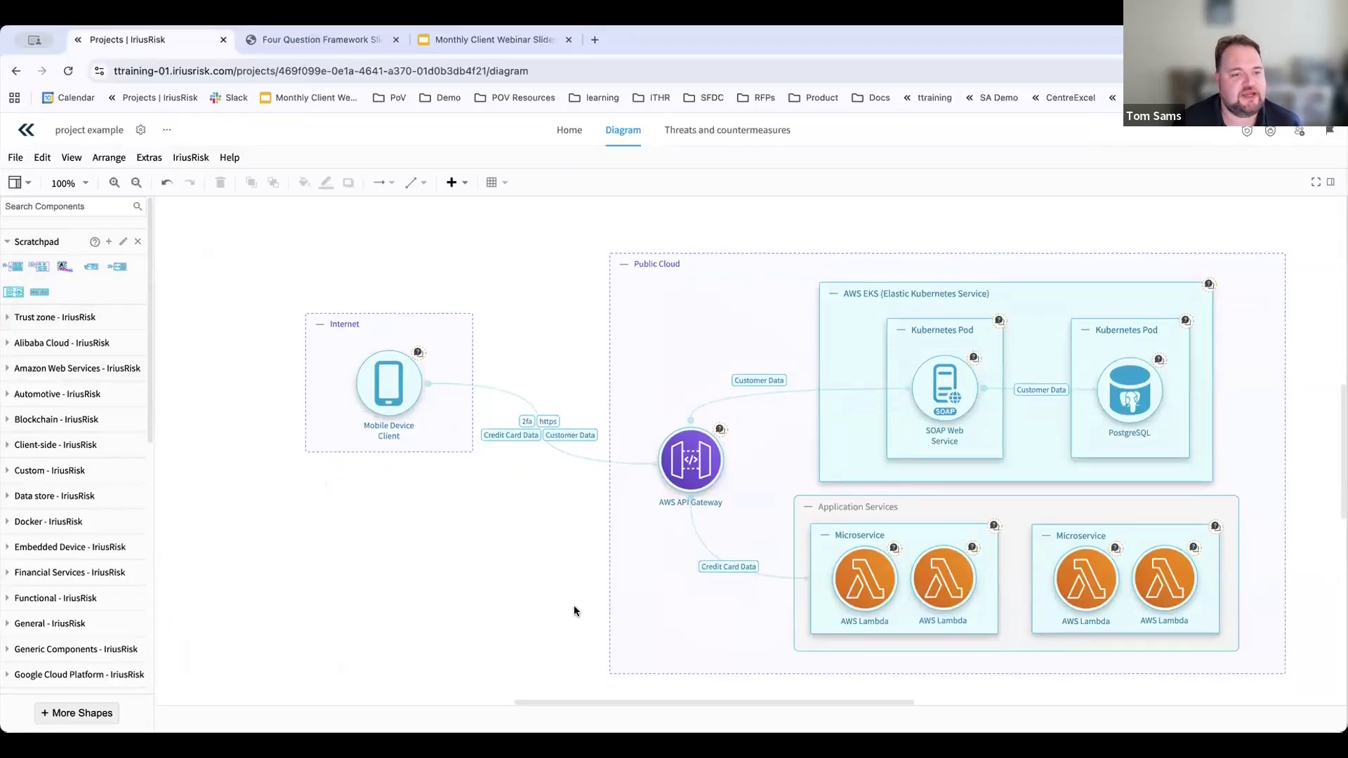
Step: Check the project's Required and Recommended countermeasures for the GDPR entries, and return to the diagram
{"action": "left_click", "coordinate": [709, 135]}
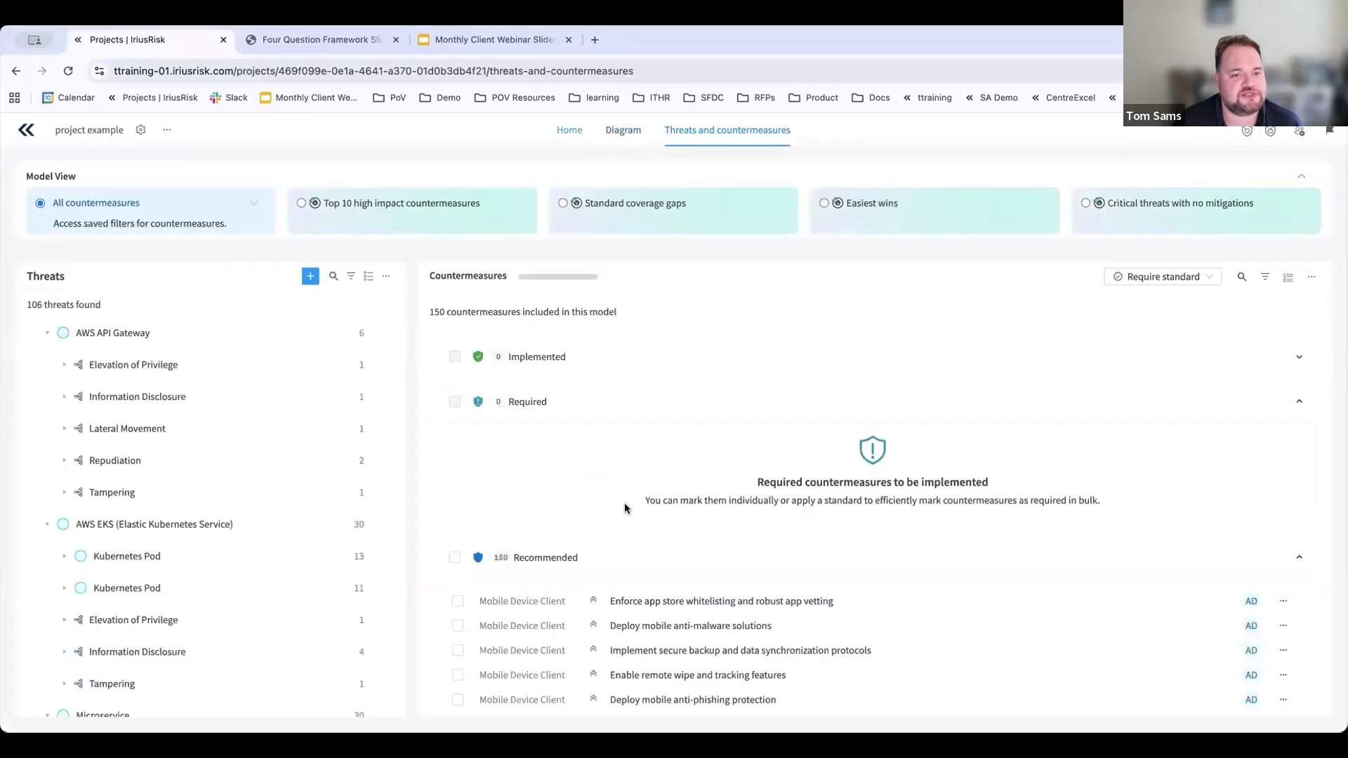
{"action": "scroll", "coordinate": [627, 507], "scroll_direction": "down", "scroll_amount": 2}
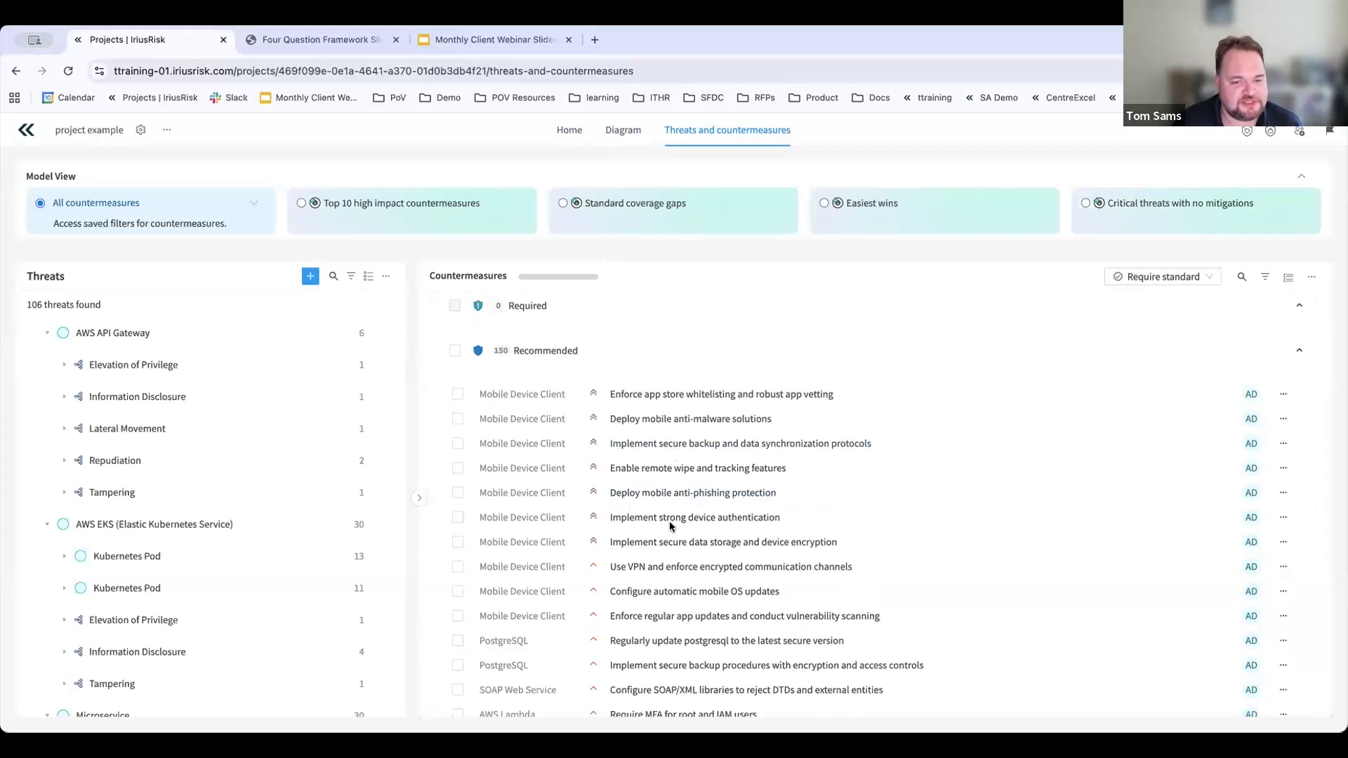
{"action": "left_click", "coordinate": [26, 131]}
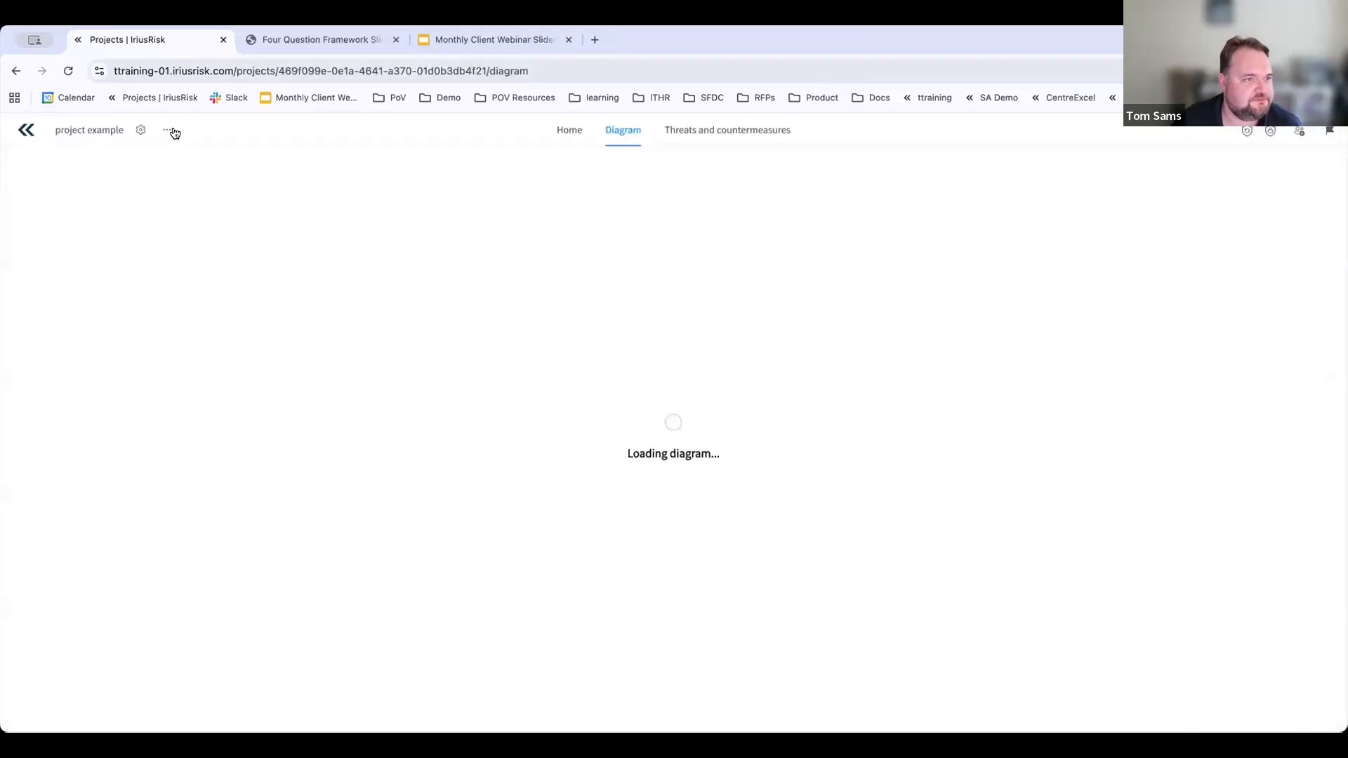
Step: Open the questionnaire of the Mobile Device Client component in the Internet trust zone
{"action": "left_click", "coordinate": [168, 131]}
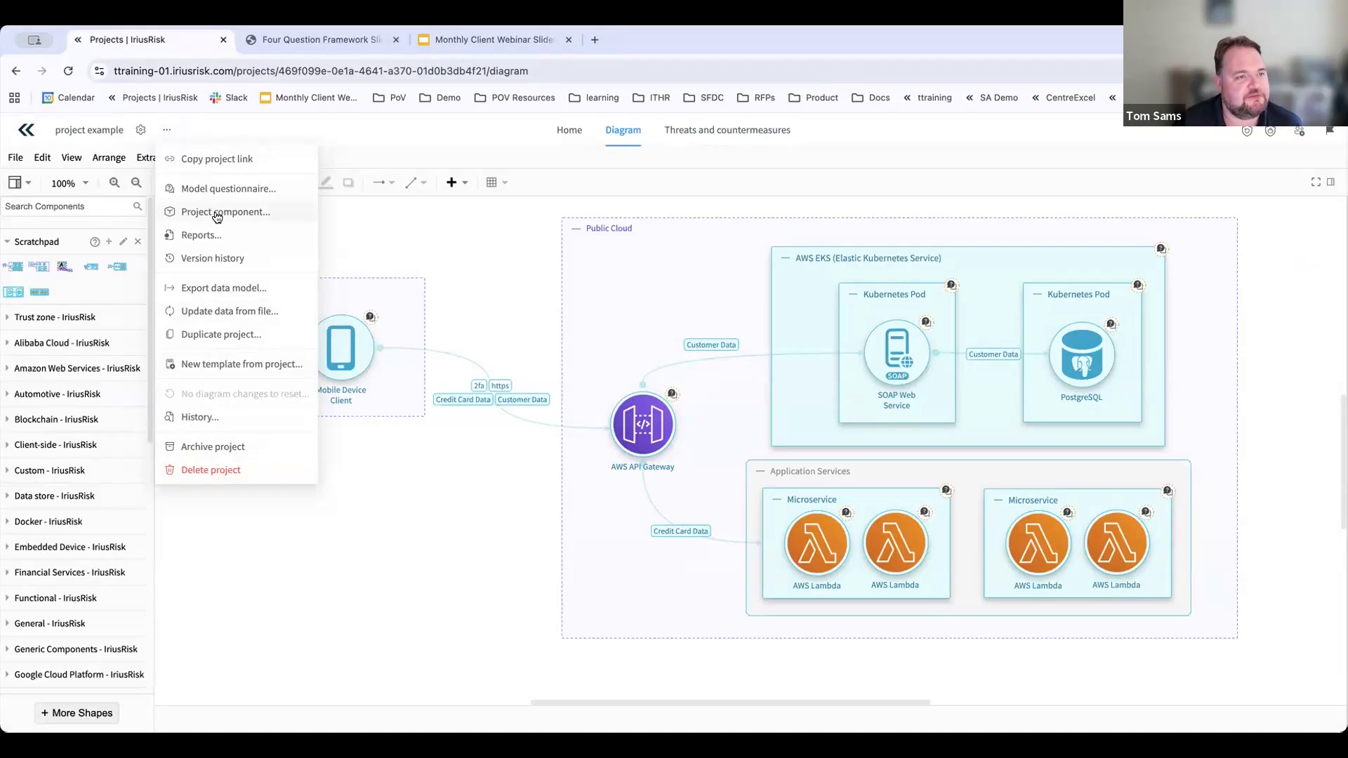
{"action": "left_click", "coordinate": [386, 501]}
{"action": "left_click", "coordinate": [348, 348]}
{"action": "left_click", "coordinate": [349, 348]}
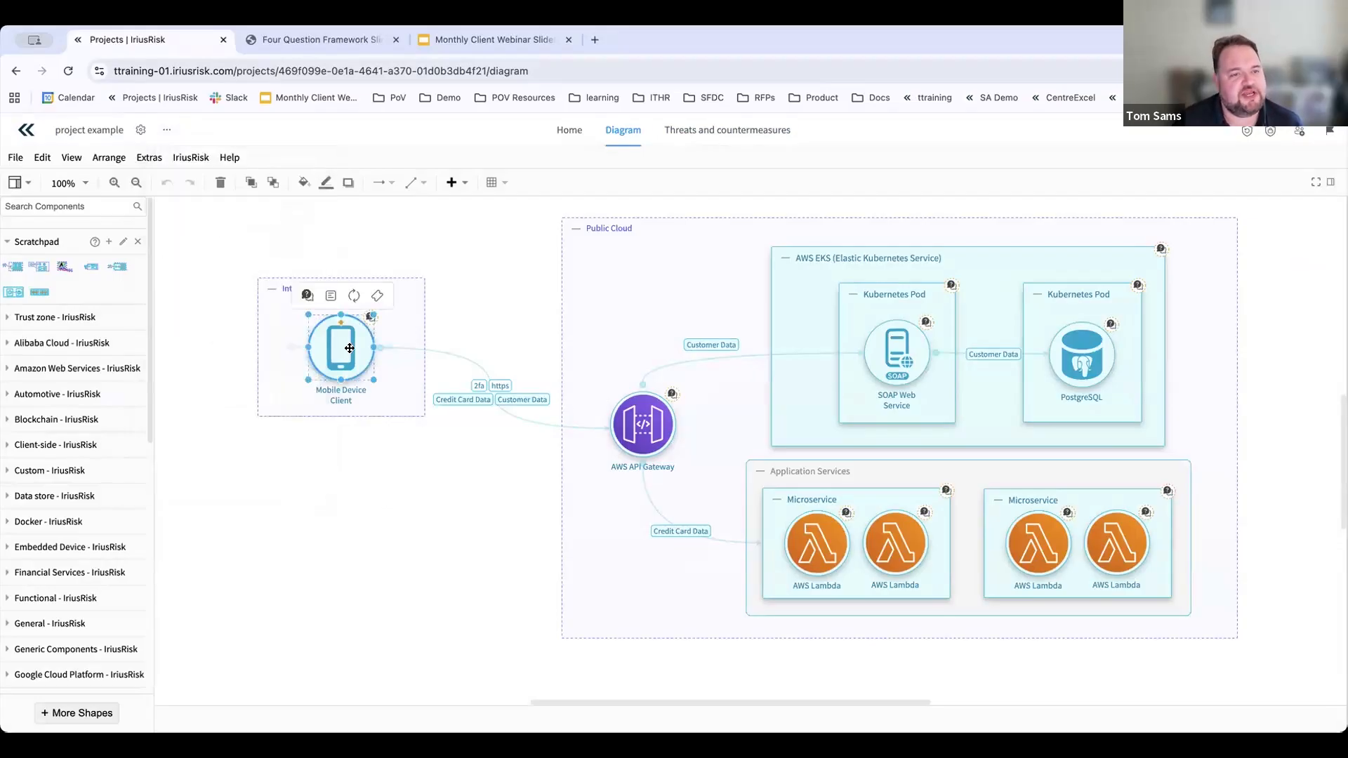
{"action": "right_click", "coordinate": [349, 349]}
{"action": "left_click", "coordinate": [408, 243]}
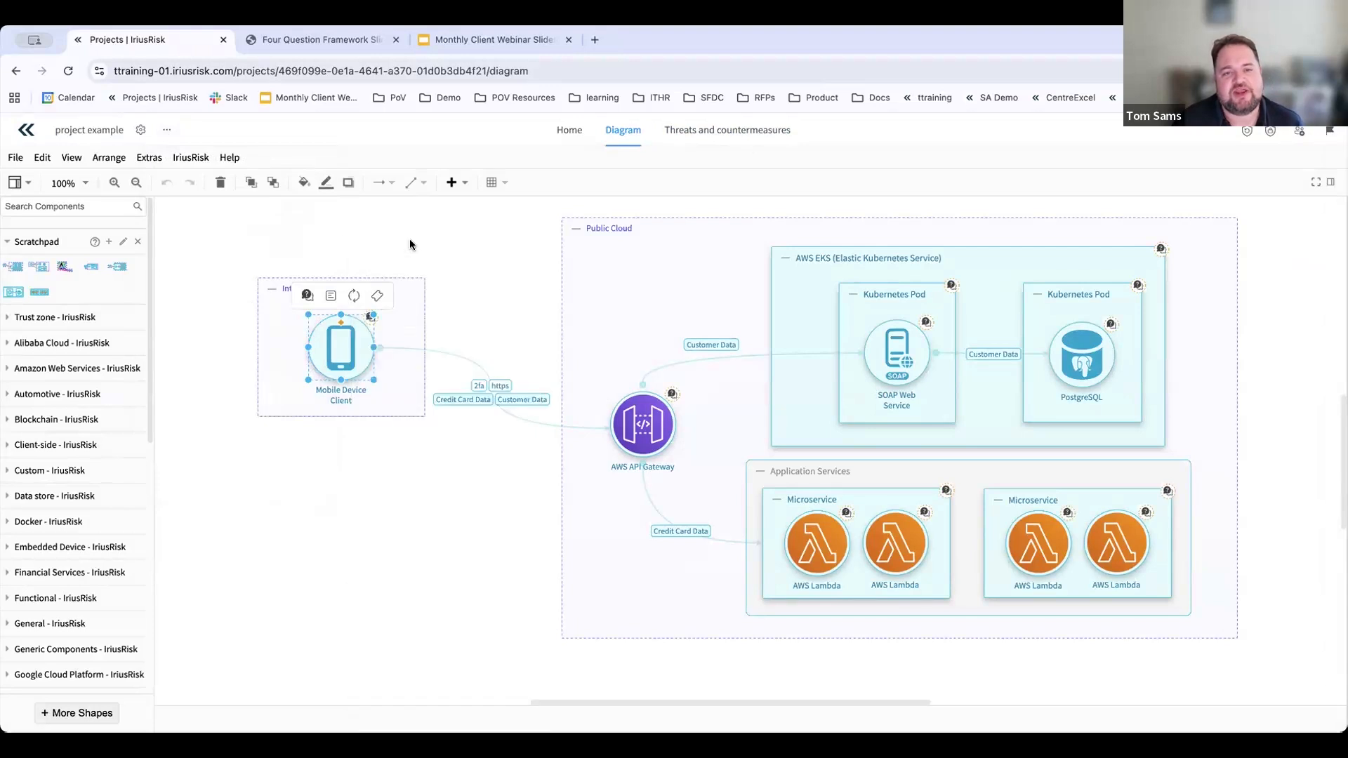
Step: Answer the Personally Identifiable Information question for the Mobile Device Client with Processed and Received by component
{"action": "scroll", "coordinate": [1039, 476], "scroll_direction": "down", "scroll_amount": 3}
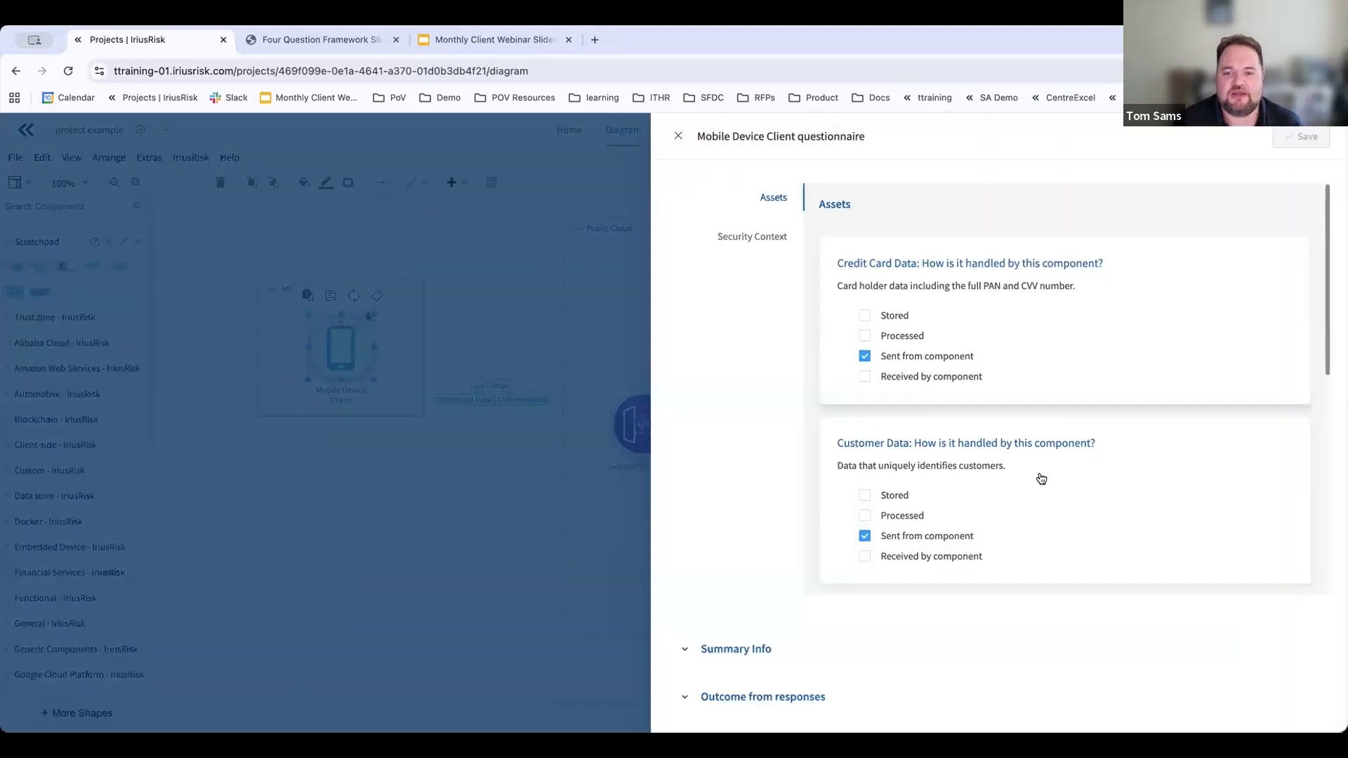
{"action": "scroll", "coordinate": [948, 504], "scroll_direction": "down", "scroll_amount": 4}
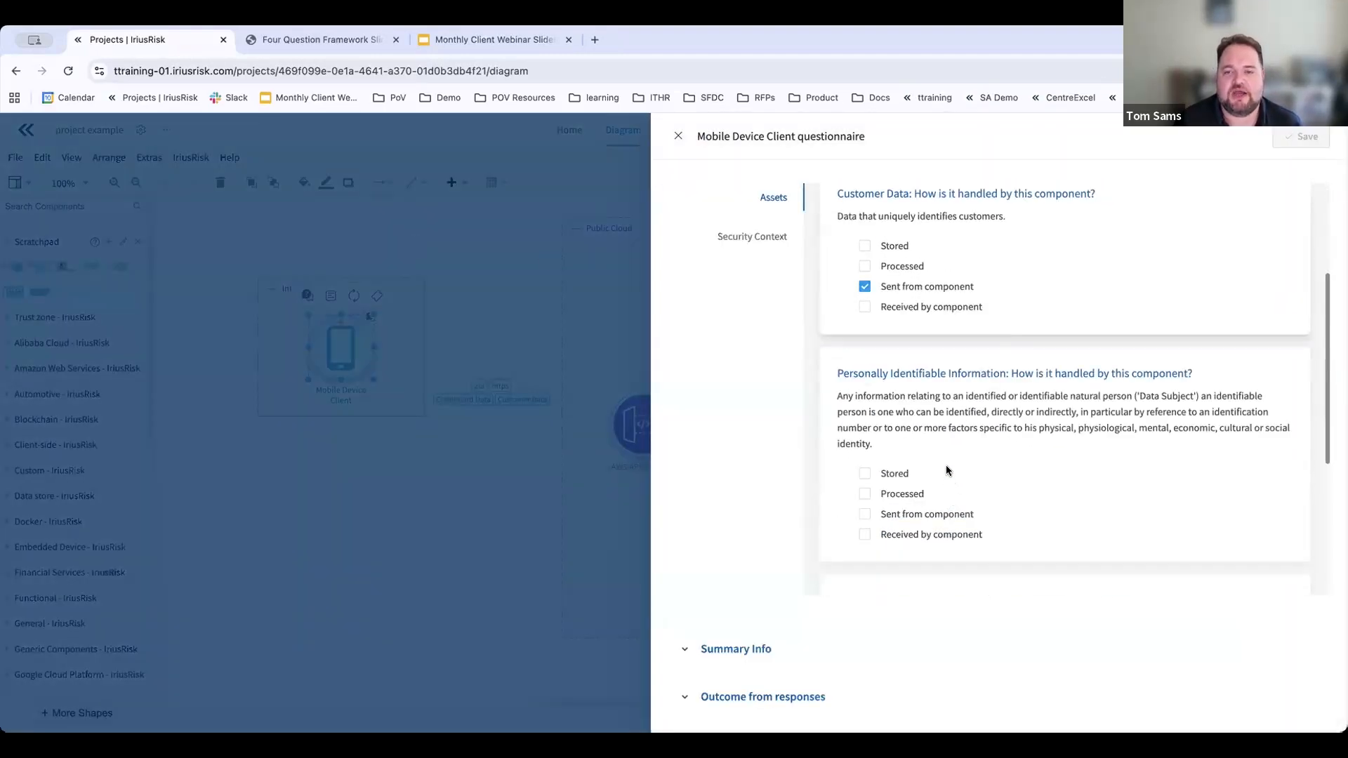
{"action": "scroll", "coordinate": [946, 471], "scroll_direction": "down", "scroll_amount": 3}
{"action": "scroll", "coordinate": [1035, 361], "scroll_direction": "down", "scroll_amount": 1}
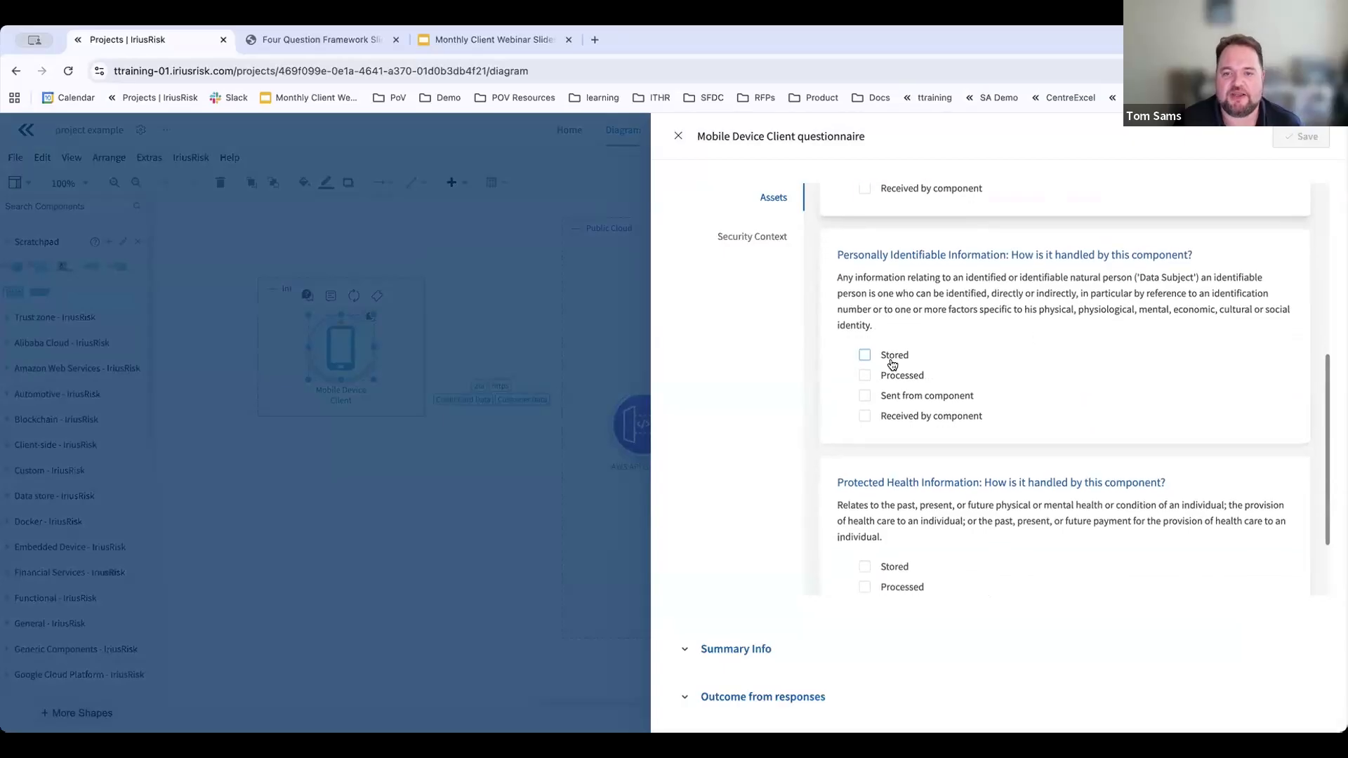
{"action": "left_click", "coordinate": [898, 379]}
{"action": "left_click", "coordinate": [904, 415]}
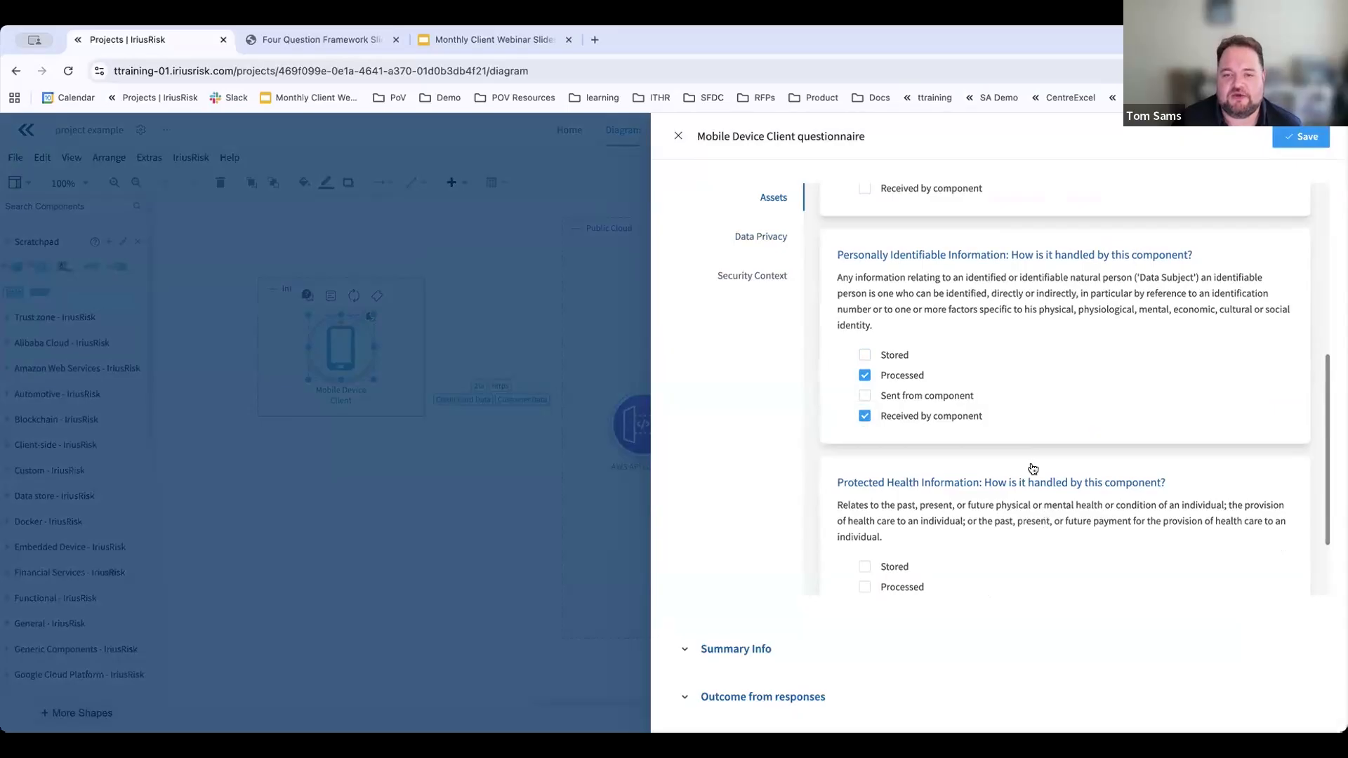
Step: Review the remaining asset questions and the Summary Info of the Mobile Device Client questionnaire
{"action": "scroll", "coordinate": [1051, 457], "scroll_direction": "down", "scroll_amount": 4}
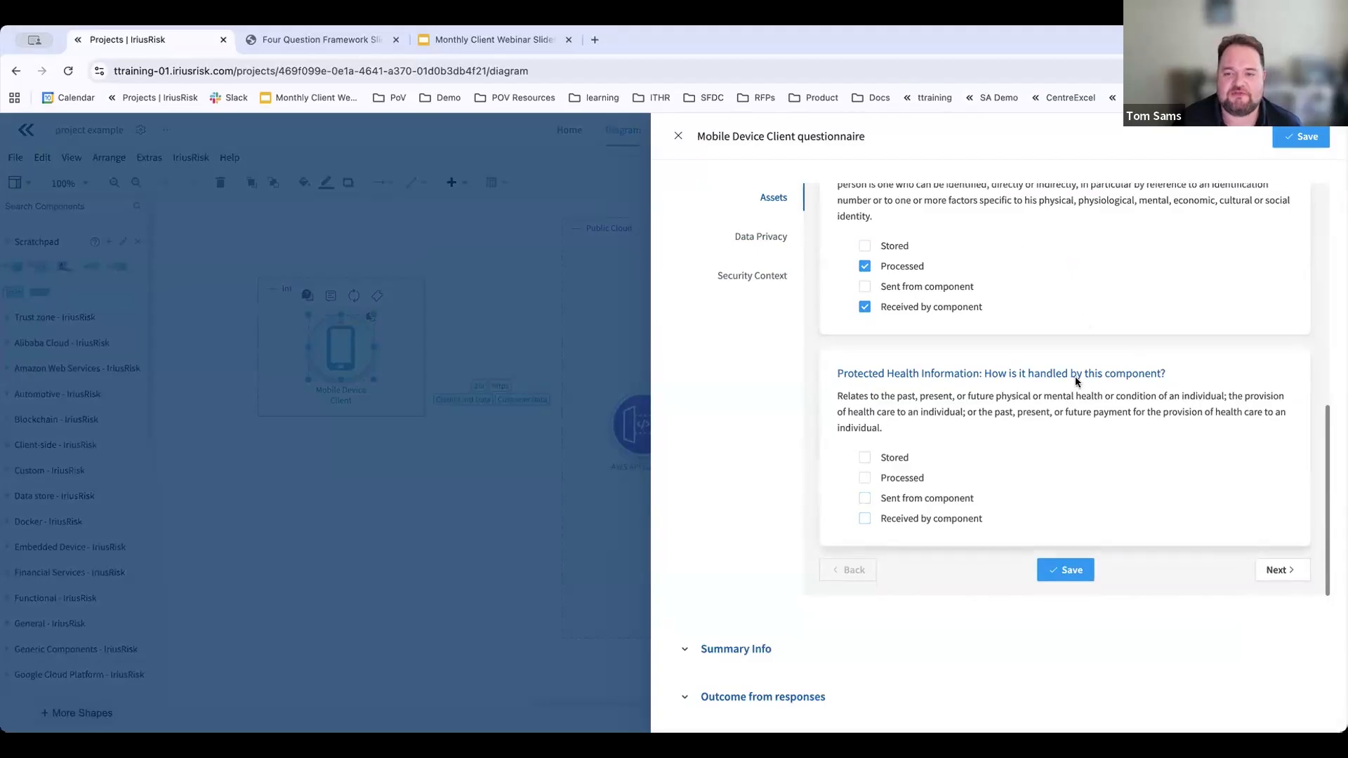
{"action": "scroll", "coordinate": [1047, 508], "scroll_direction": "up", "scroll_amount": 5}
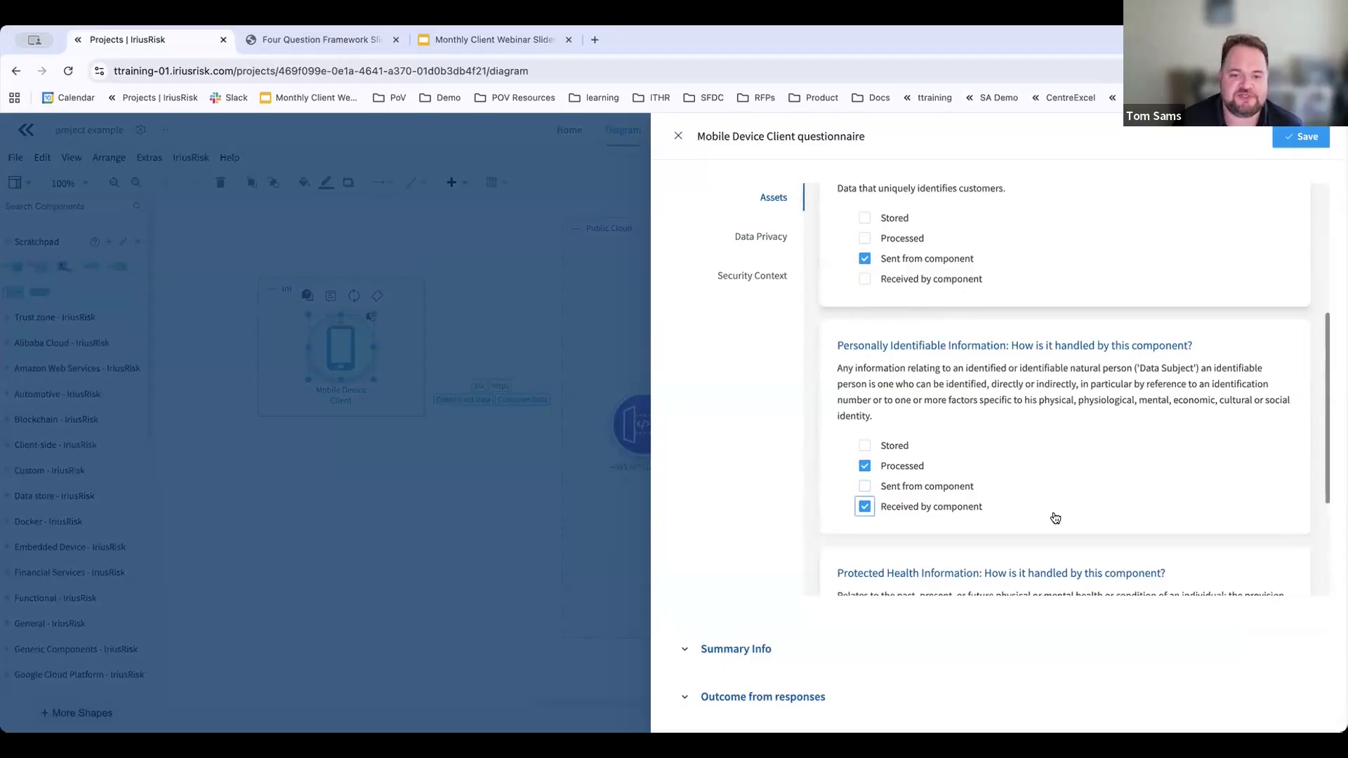
{"action": "left_click", "coordinate": [734, 651]}
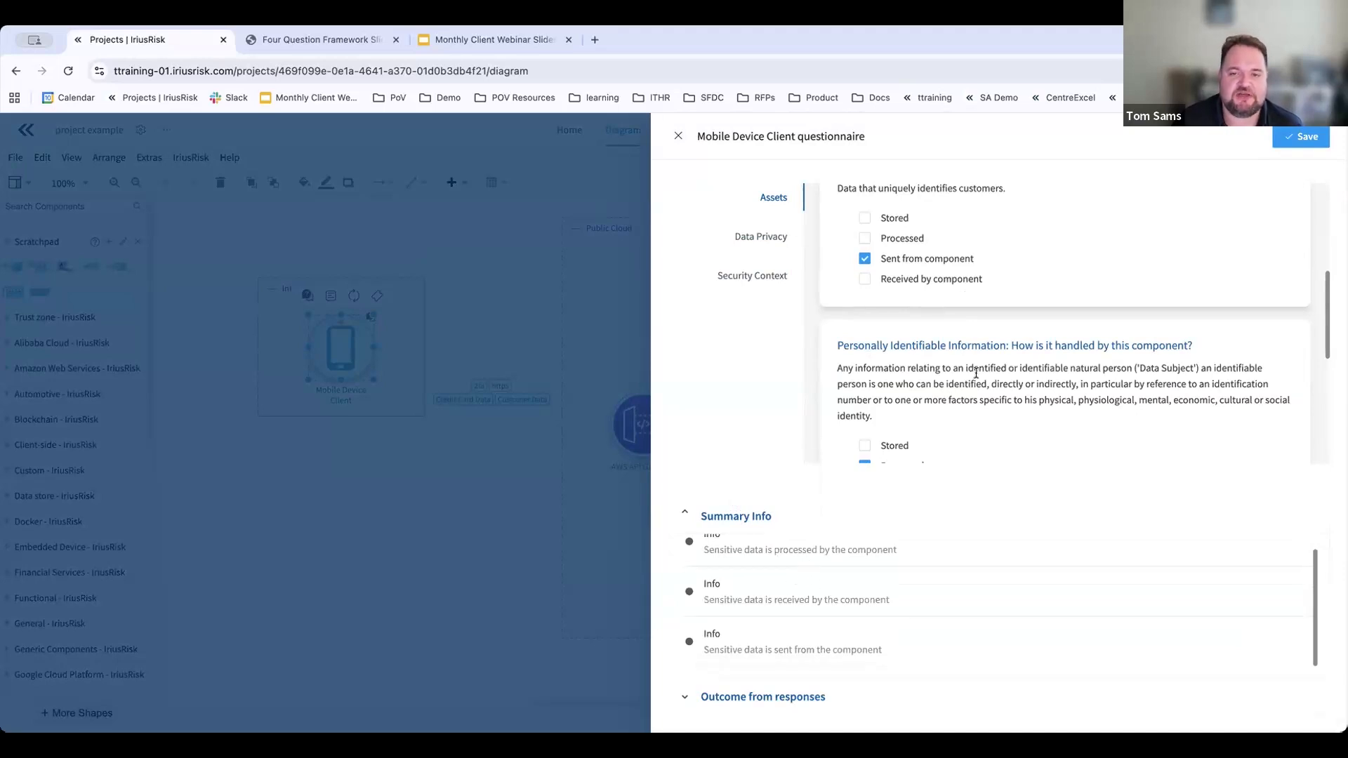
Step: Close the Mobile Device Client questionnaire, discard its latest responses, and deselect the component in the diagram
{"action": "scroll", "coordinate": [975, 376], "scroll_direction": "up", "scroll_amount": 3}
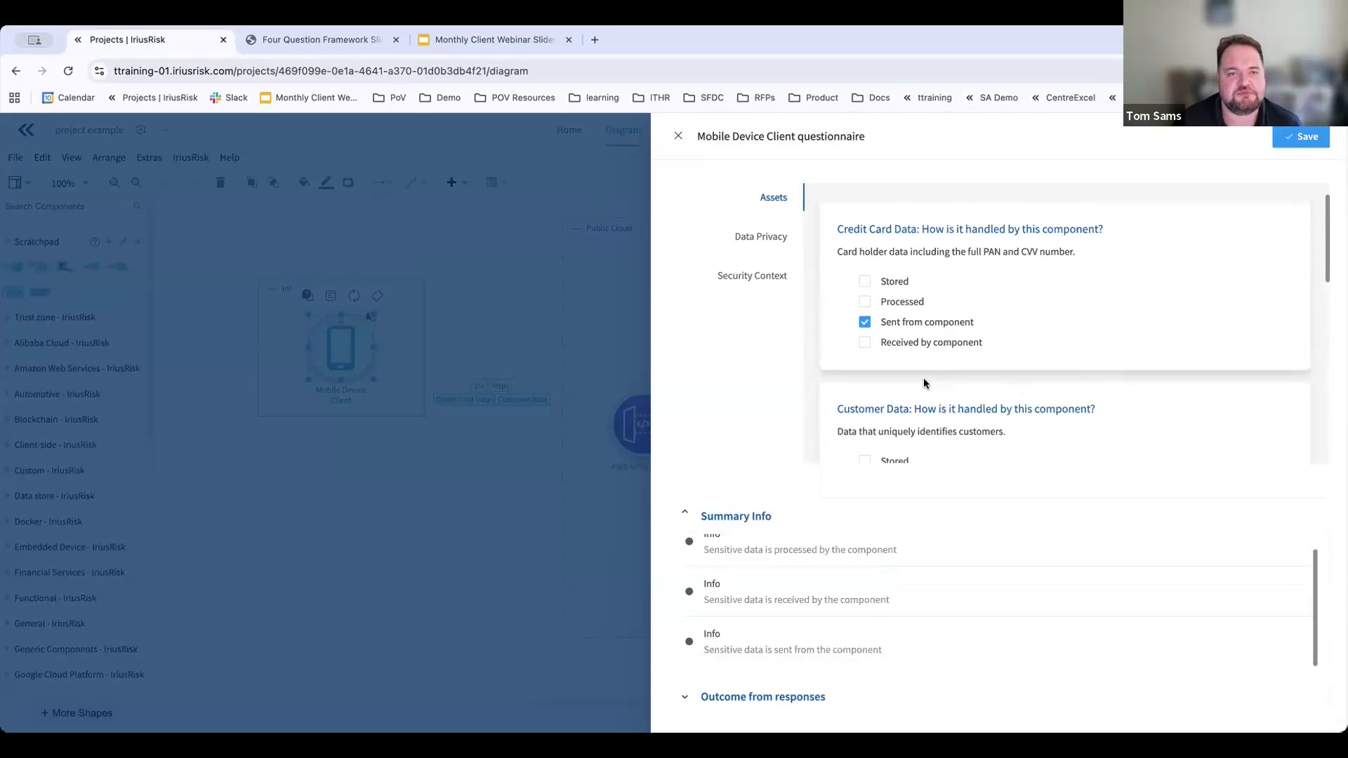
{"action": "left_click", "coordinate": [677, 138]}
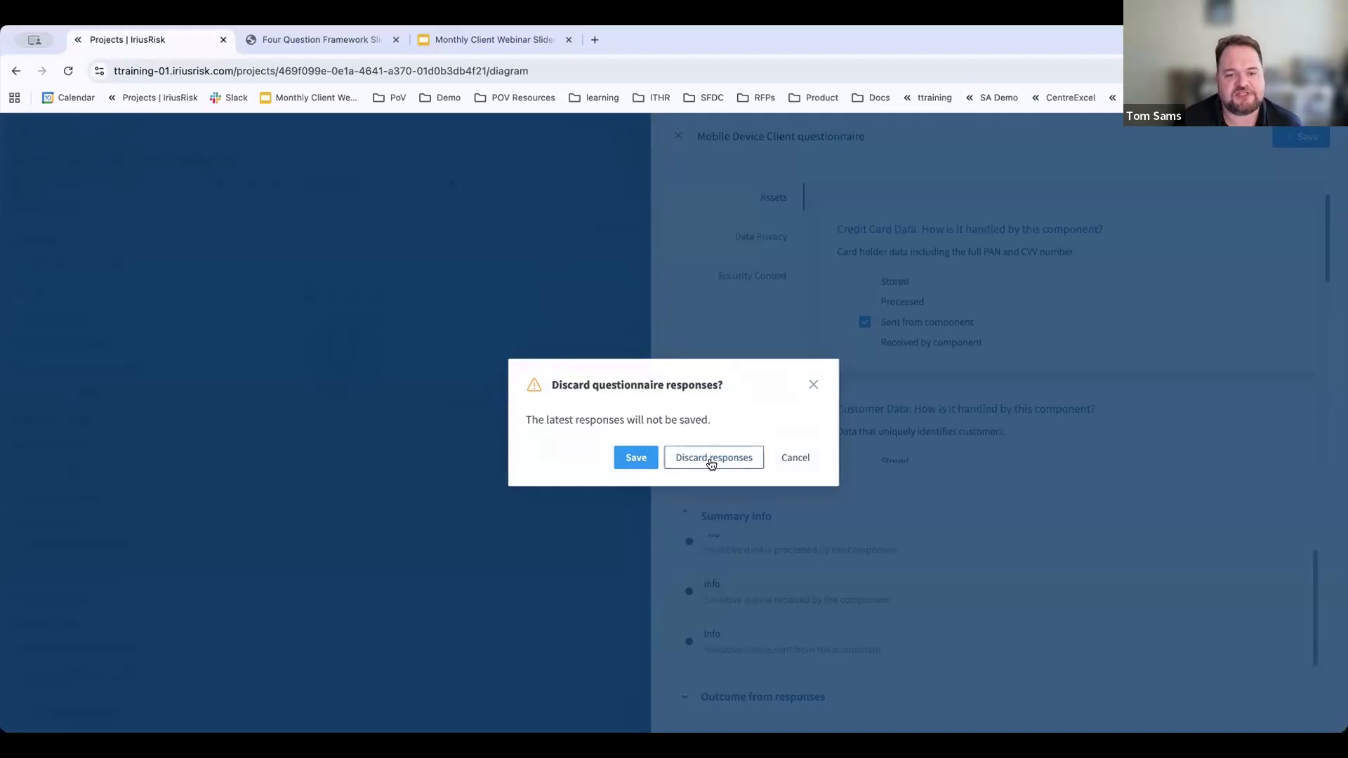
{"action": "left_click", "coordinate": [715, 461]}
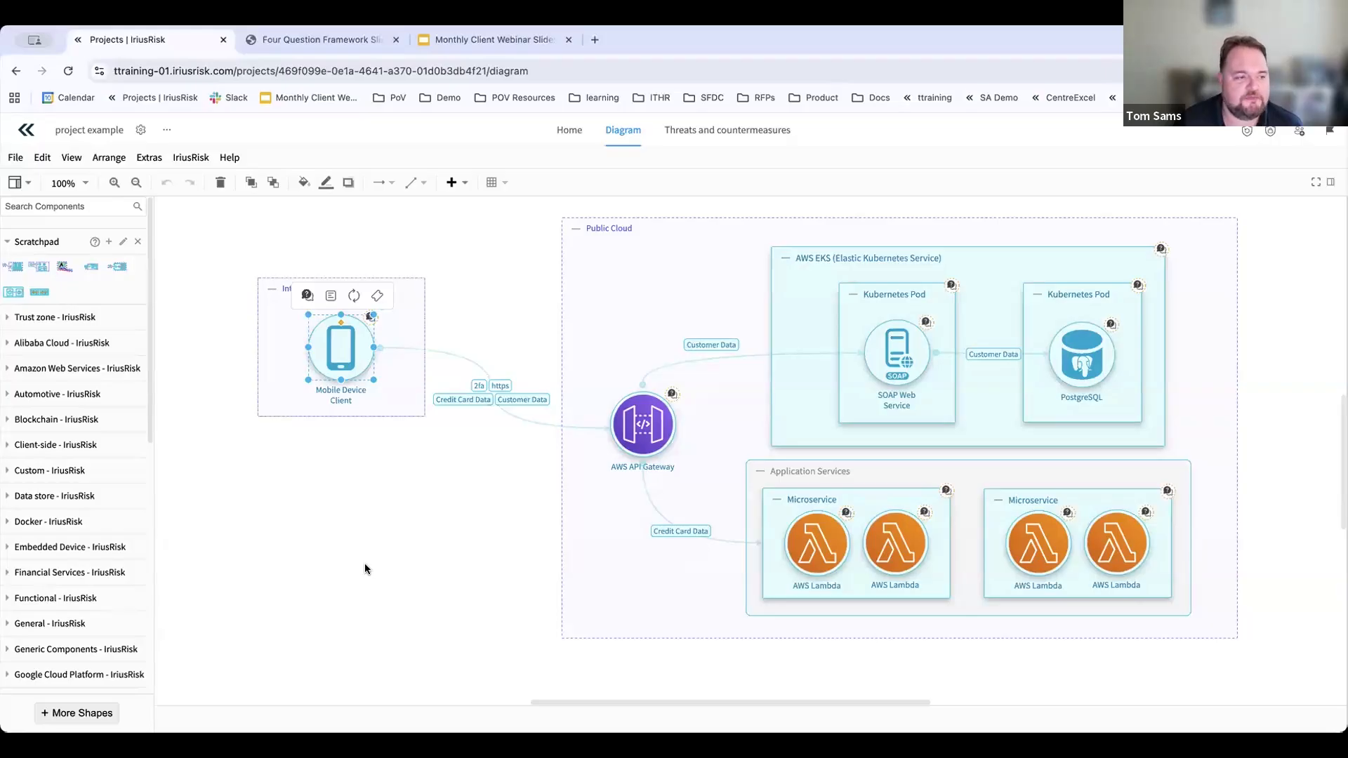
{"action": "left_click", "coordinate": [368, 559]}
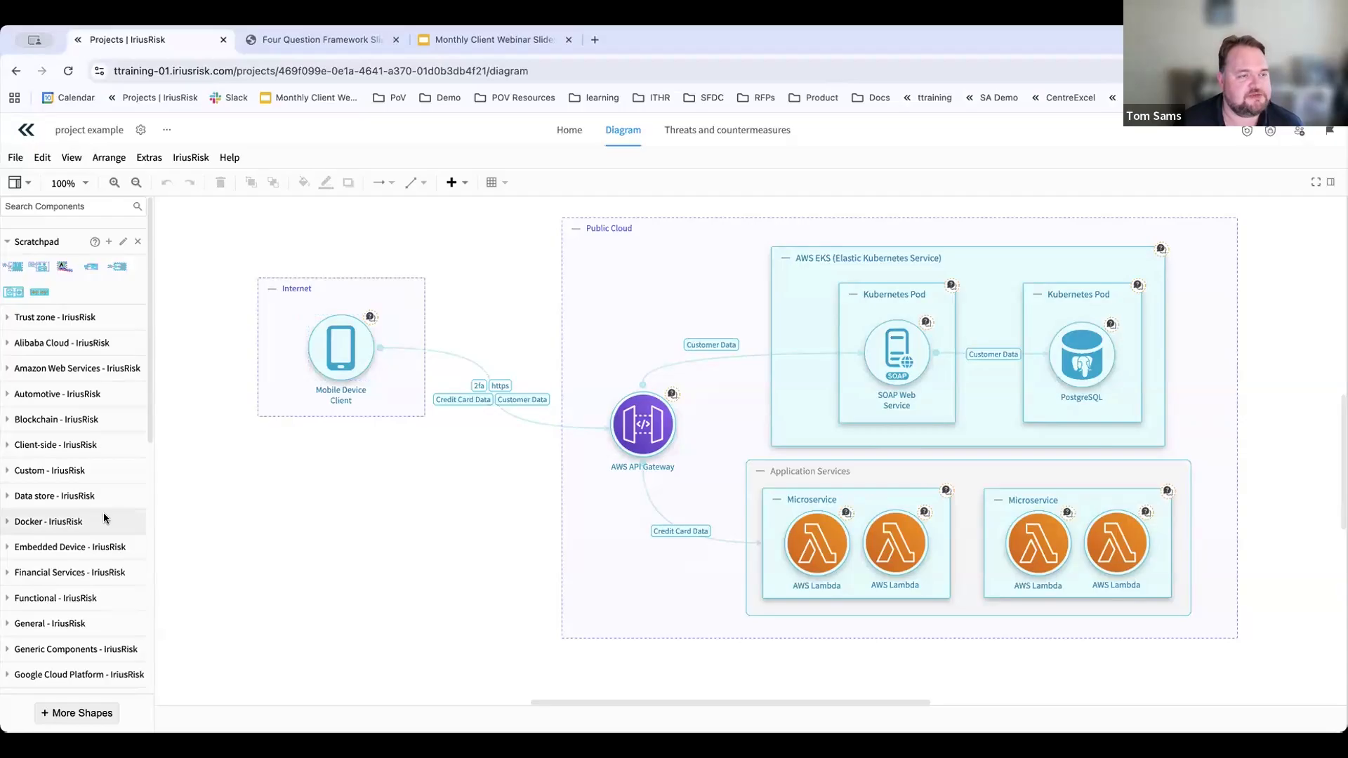
Step: Open the Example SaaS Application project from the project list and look at its Custom Architecture MS component in the diagram
{"action": "left_click", "coordinate": [29, 130]}
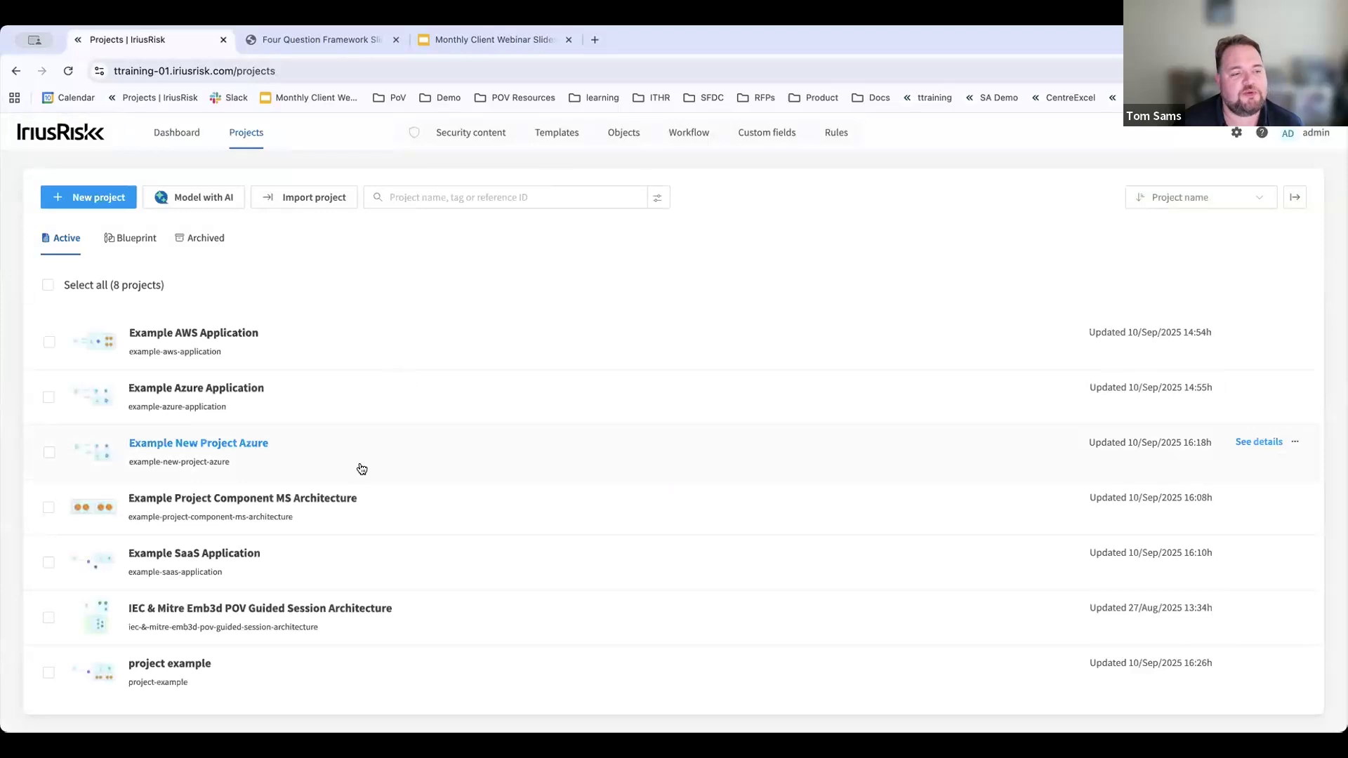
{"action": "scroll", "coordinate": [345, 464], "scroll_direction": "down", "scroll_amount": 1}
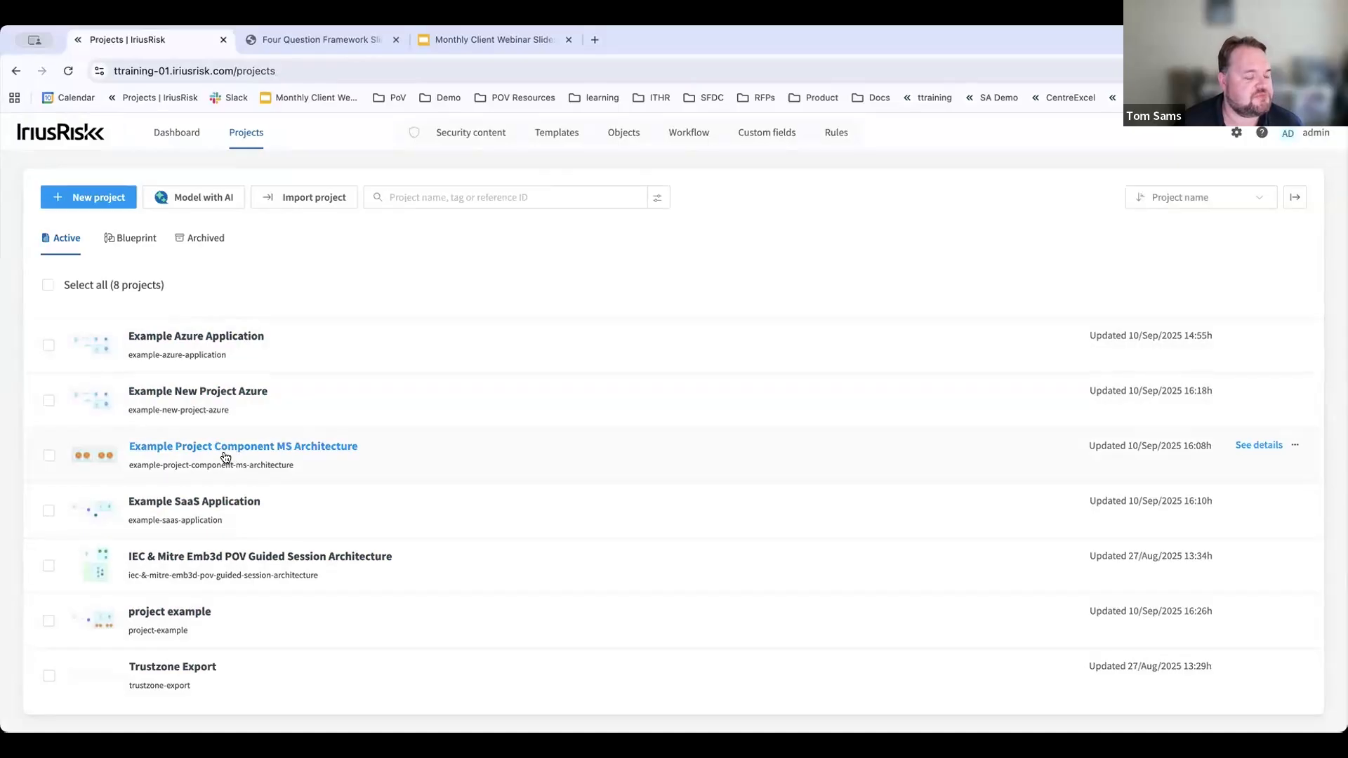
{"action": "scroll", "coordinate": [187, 615], "scroll_direction": "down", "scroll_amount": 1}
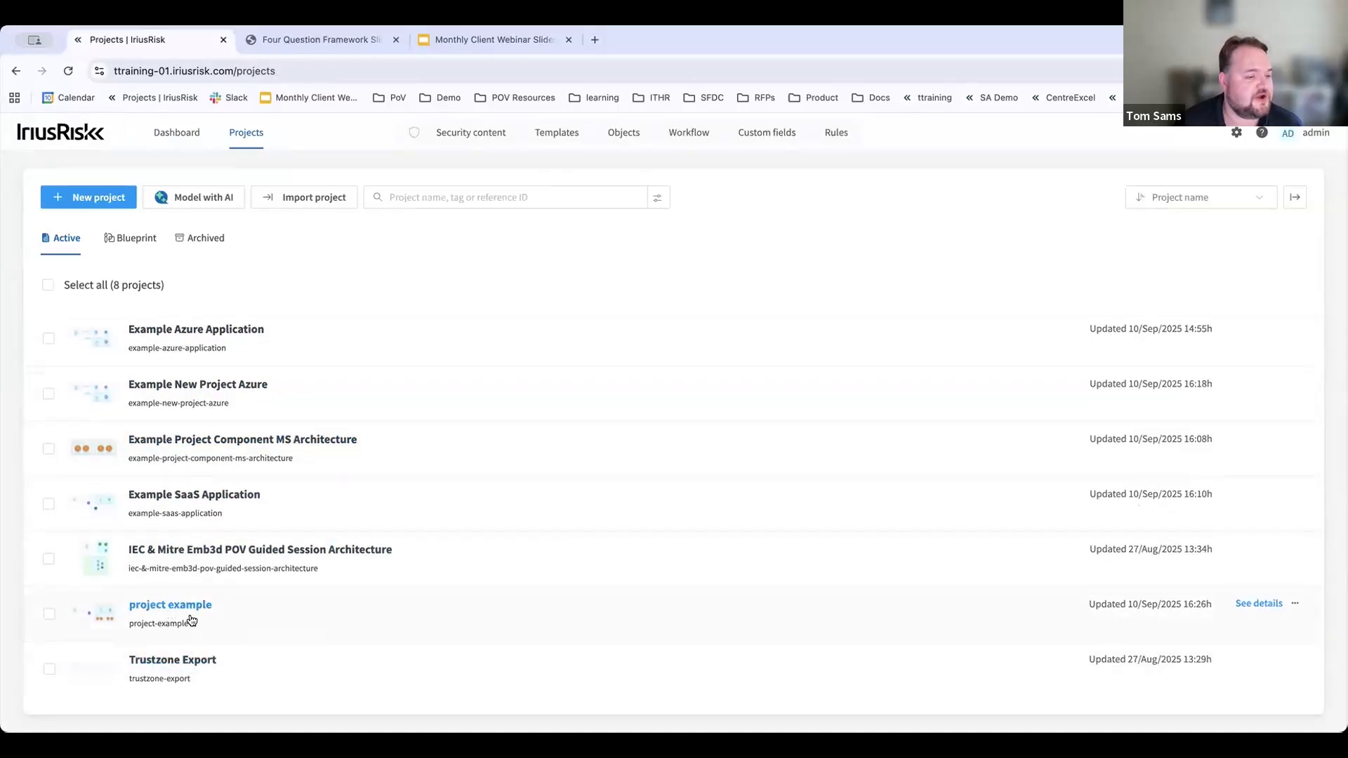
{"action": "left_click", "coordinate": [209, 504]}
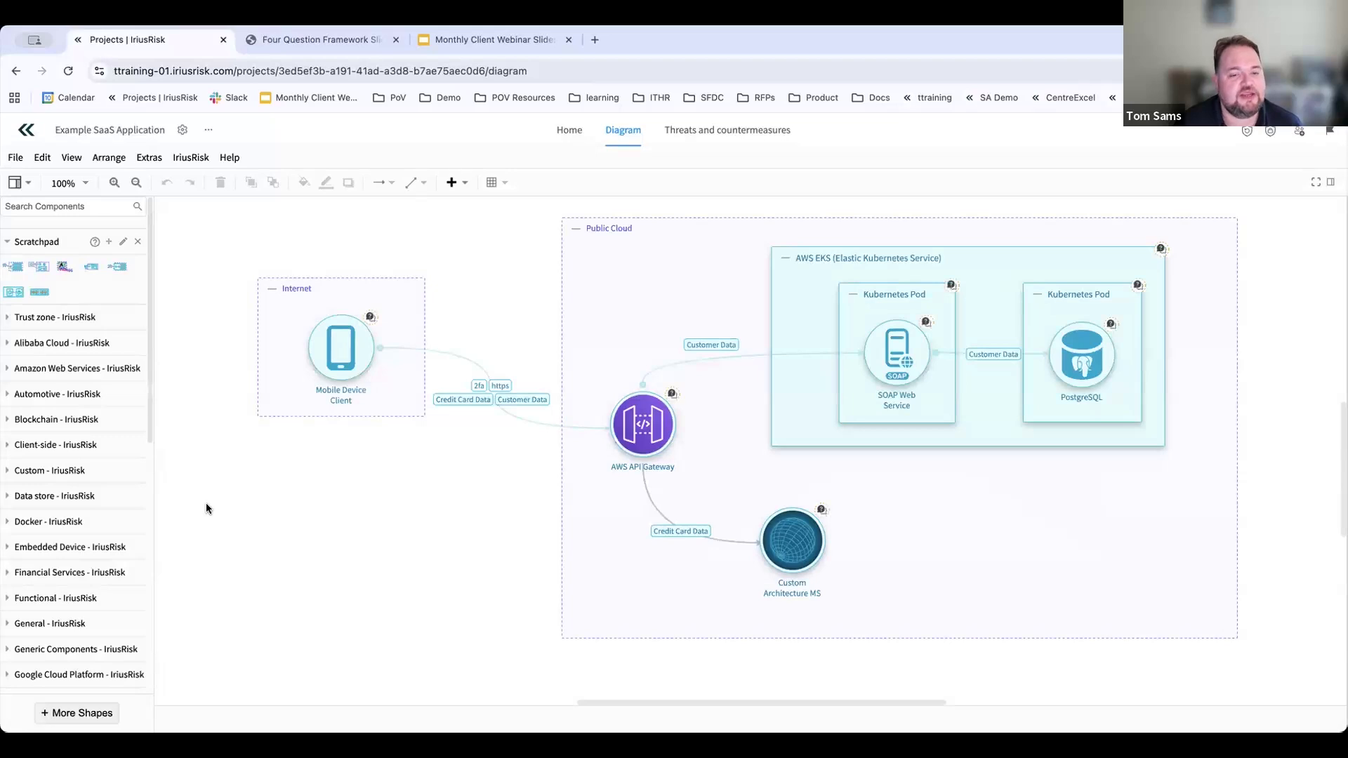
{"action": "left_click", "coordinate": [803, 547]}
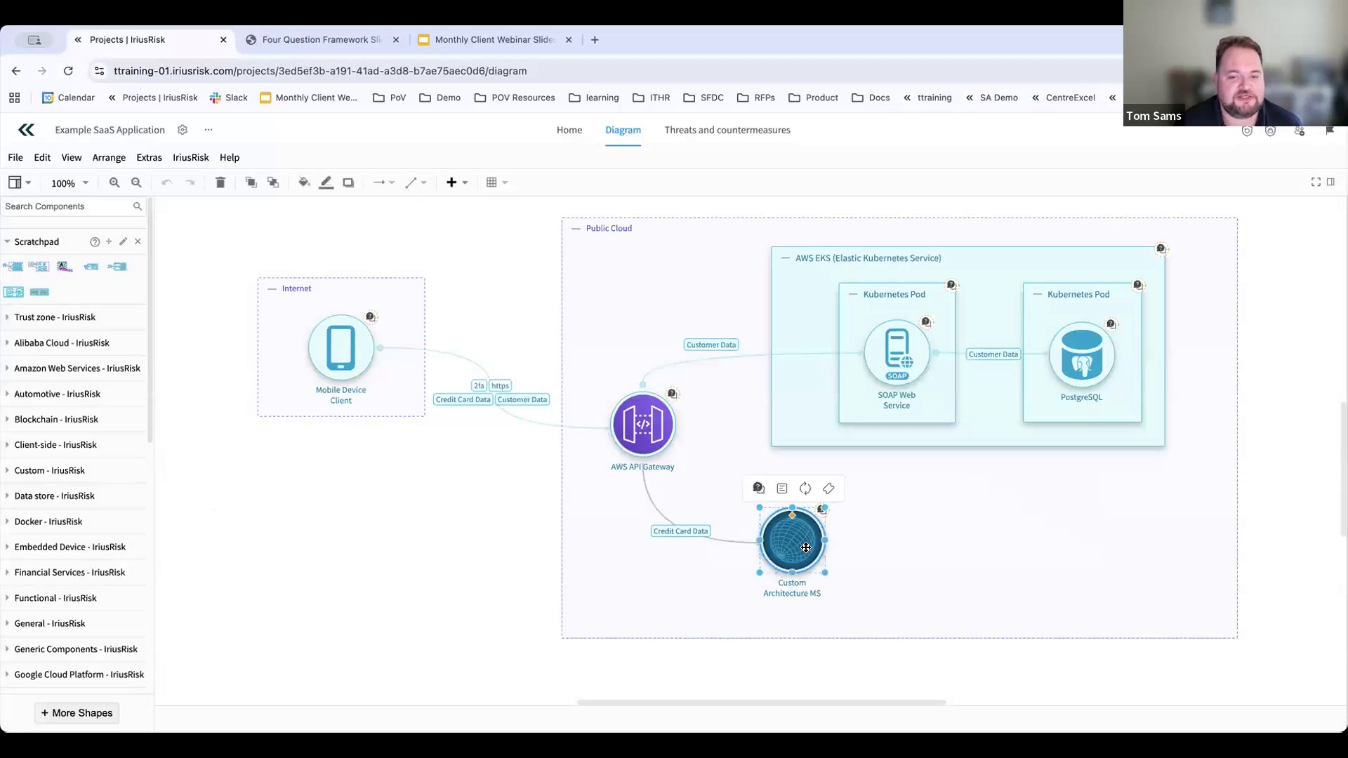
{"action": "left_click", "coordinate": [467, 577]}
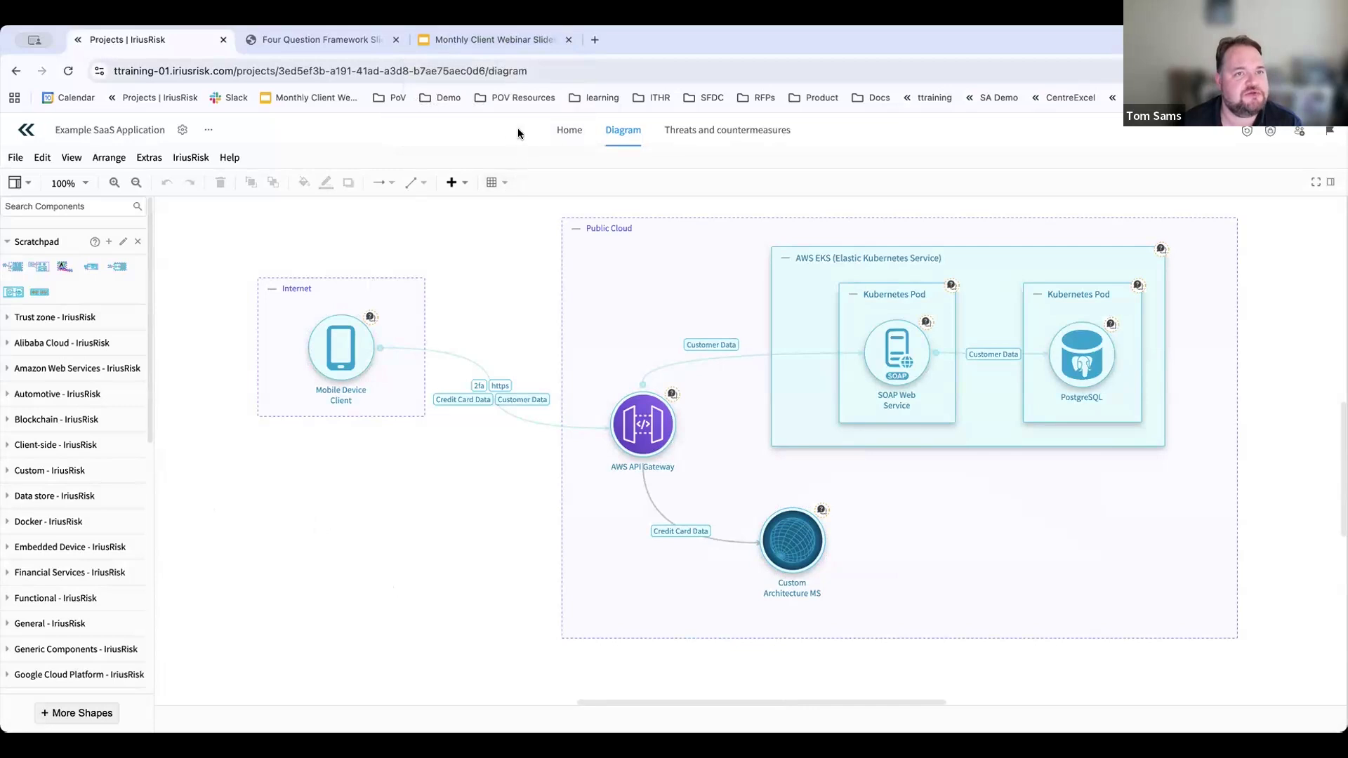
Step: Switch to the Monthly Client Webinar Slides in Google Slides and start the slideshow from the Useful Resources slide
{"action": "left_click", "coordinate": [481, 39]}
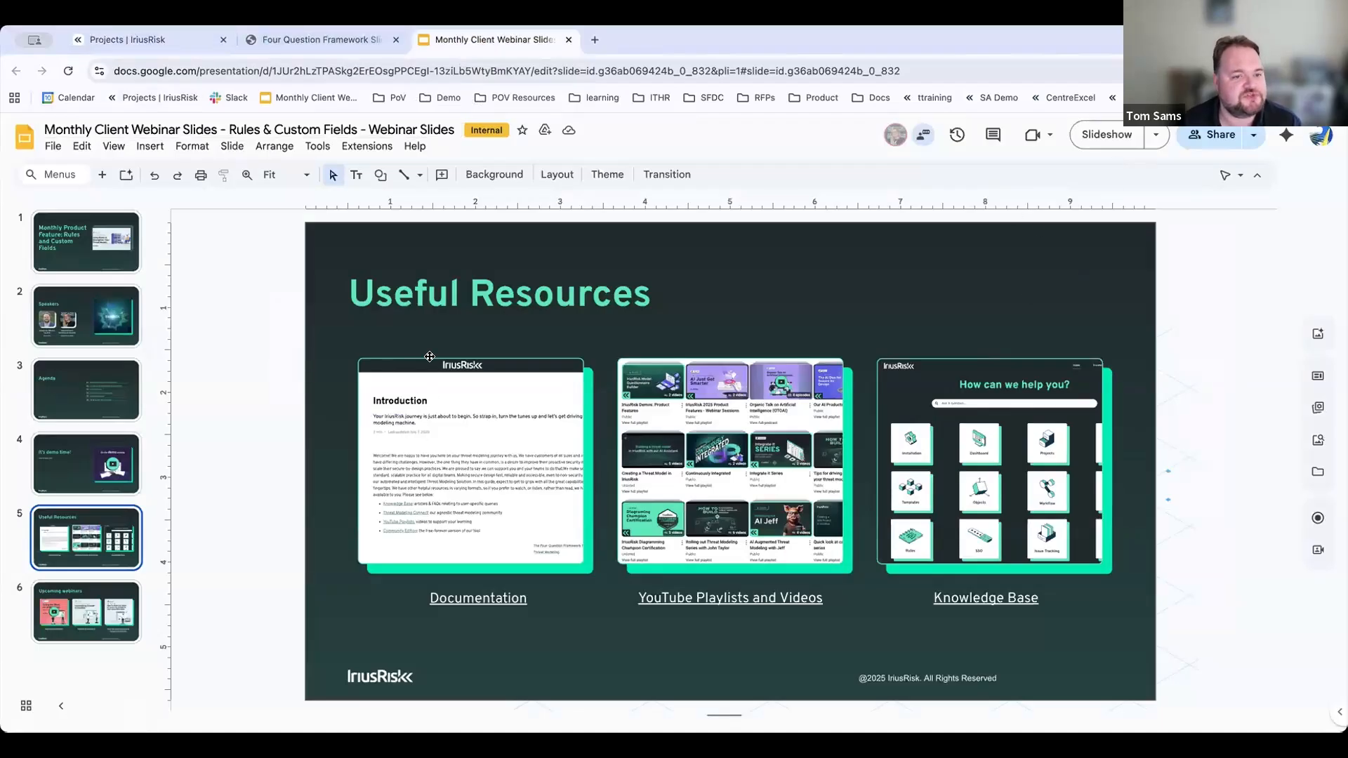
{"action": "left_click", "coordinate": [195, 43]}
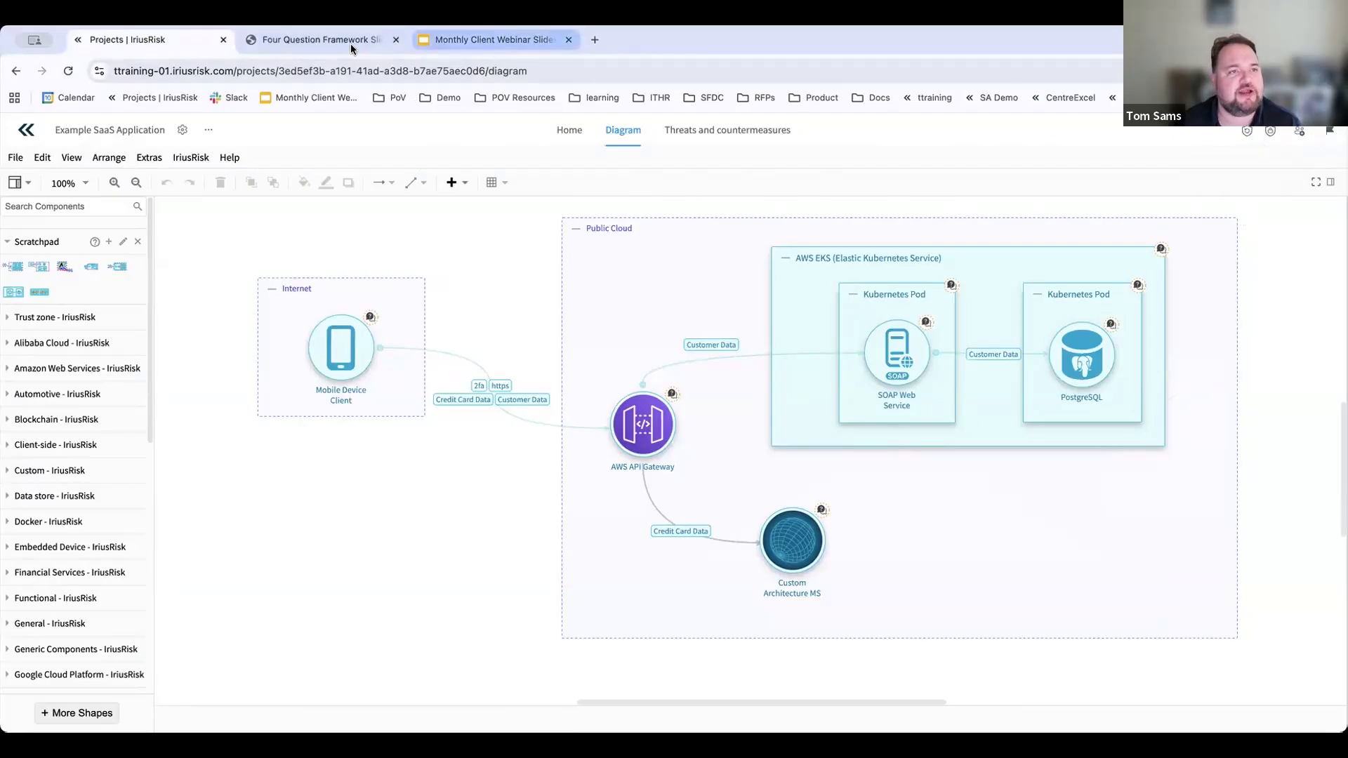
{"action": "key", "text": "ctrl+3"}
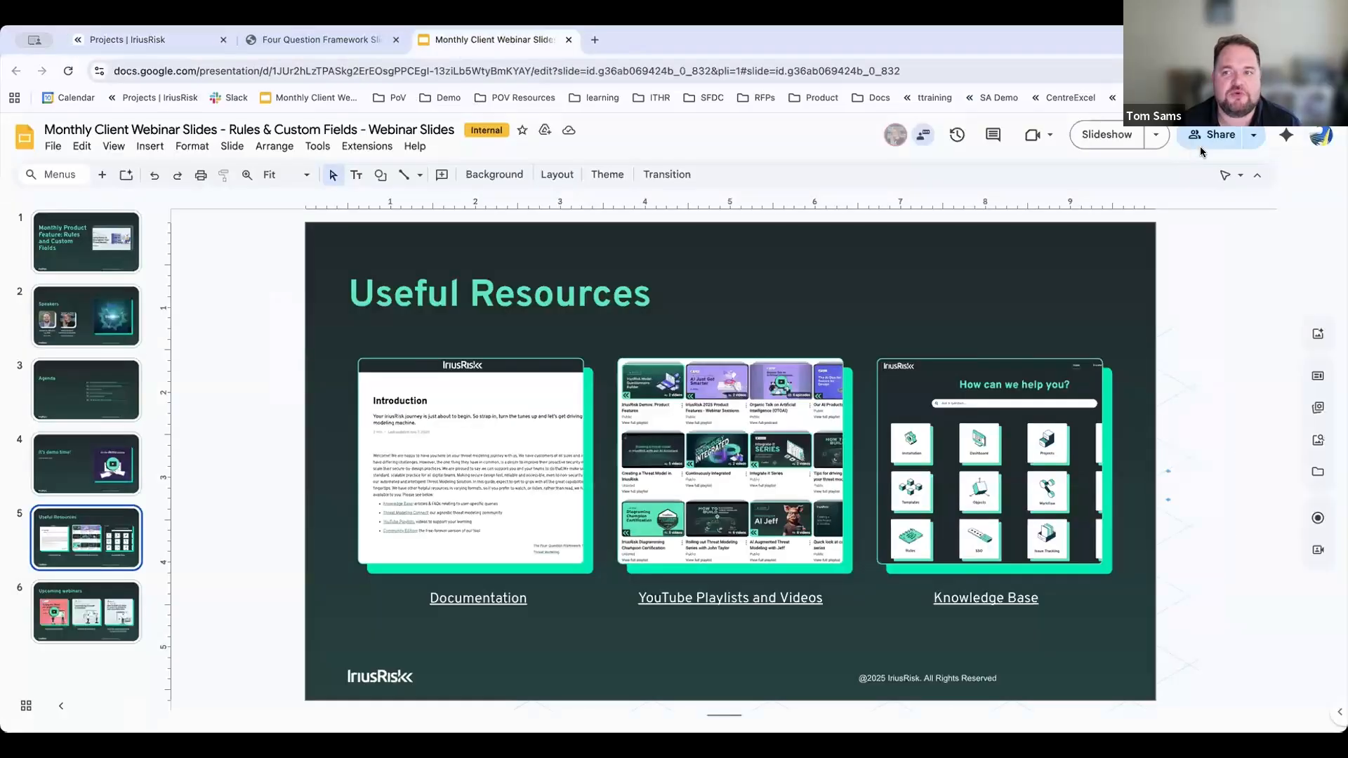
{"action": "left_click", "coordinate": [1119, 136]}
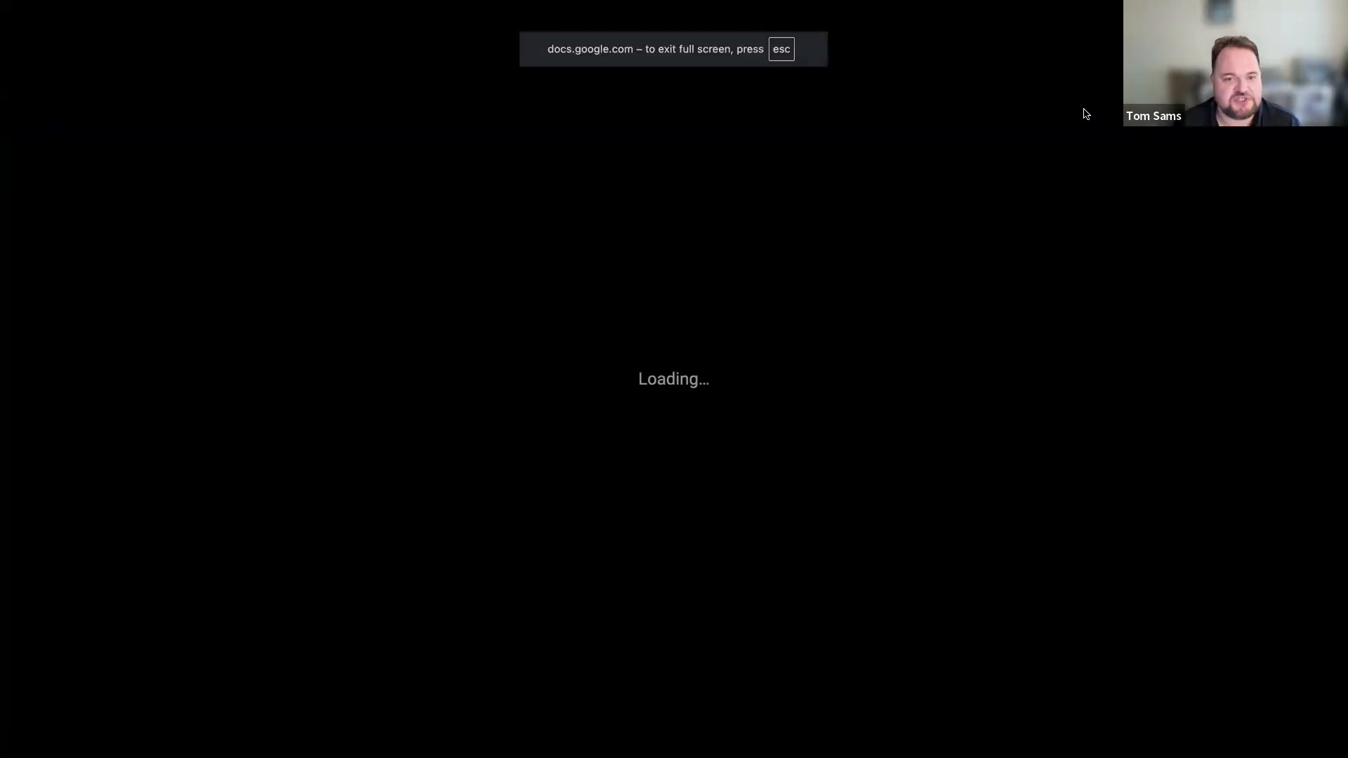